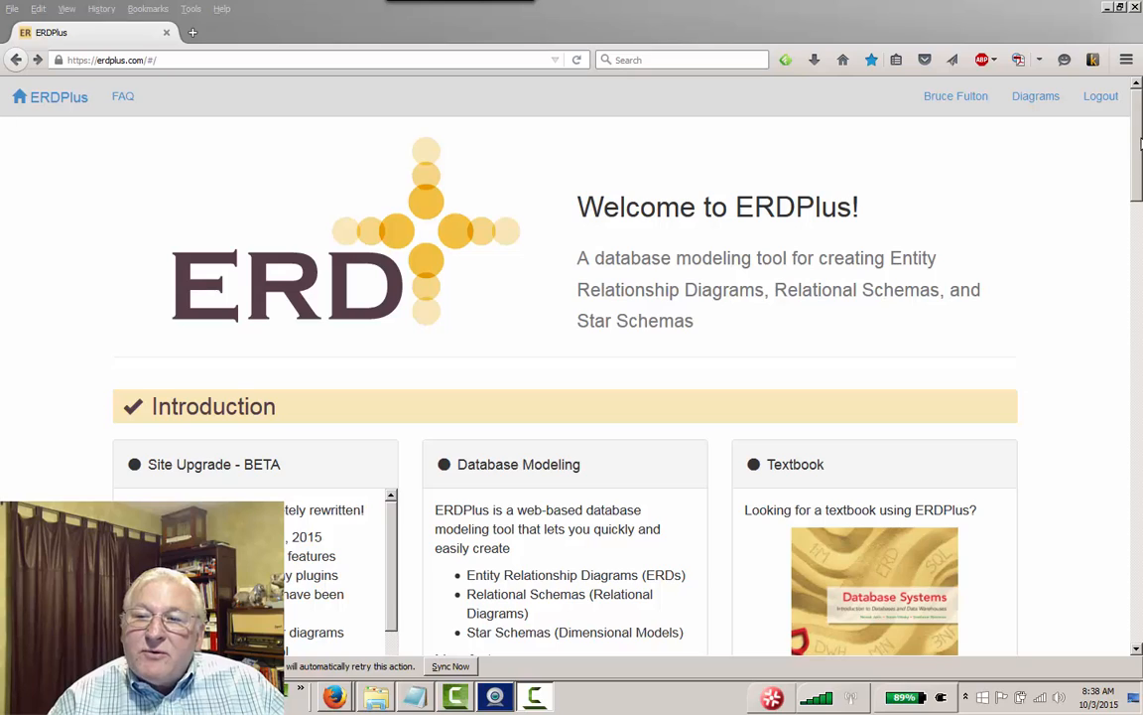
Look through the ERDPlus home page, go to the saved diagrams and create a new ER diagram.
scroll(1138, 153, down, 20)
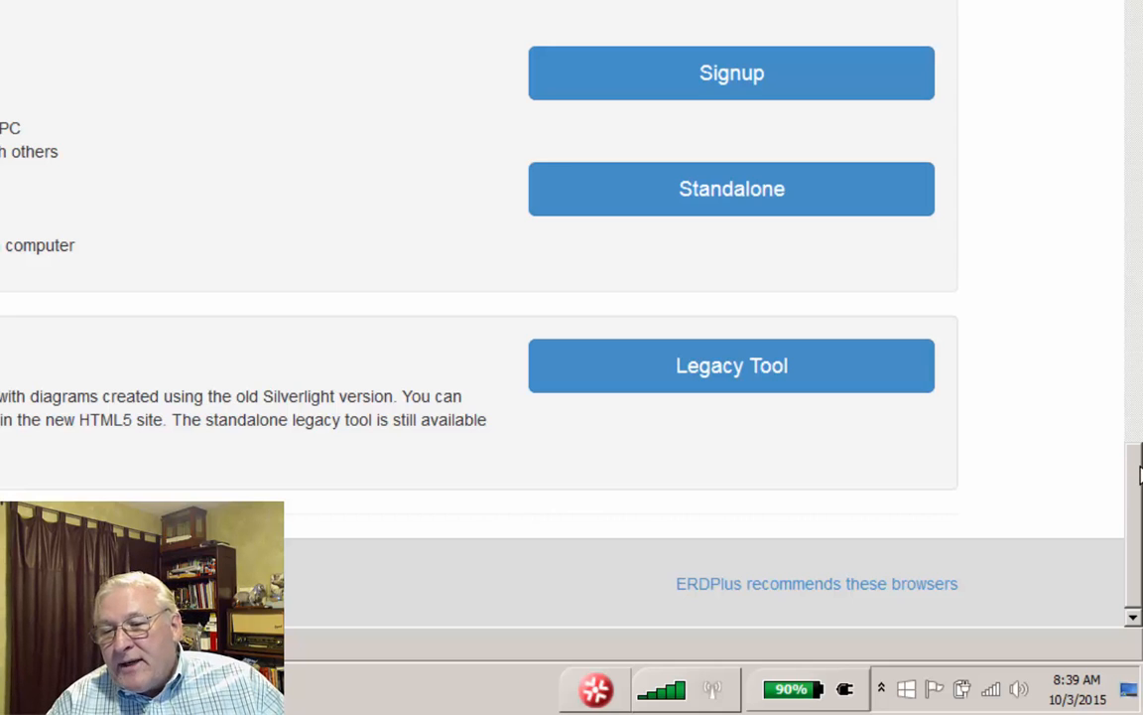
drag(1142, 482, 1142, 38)
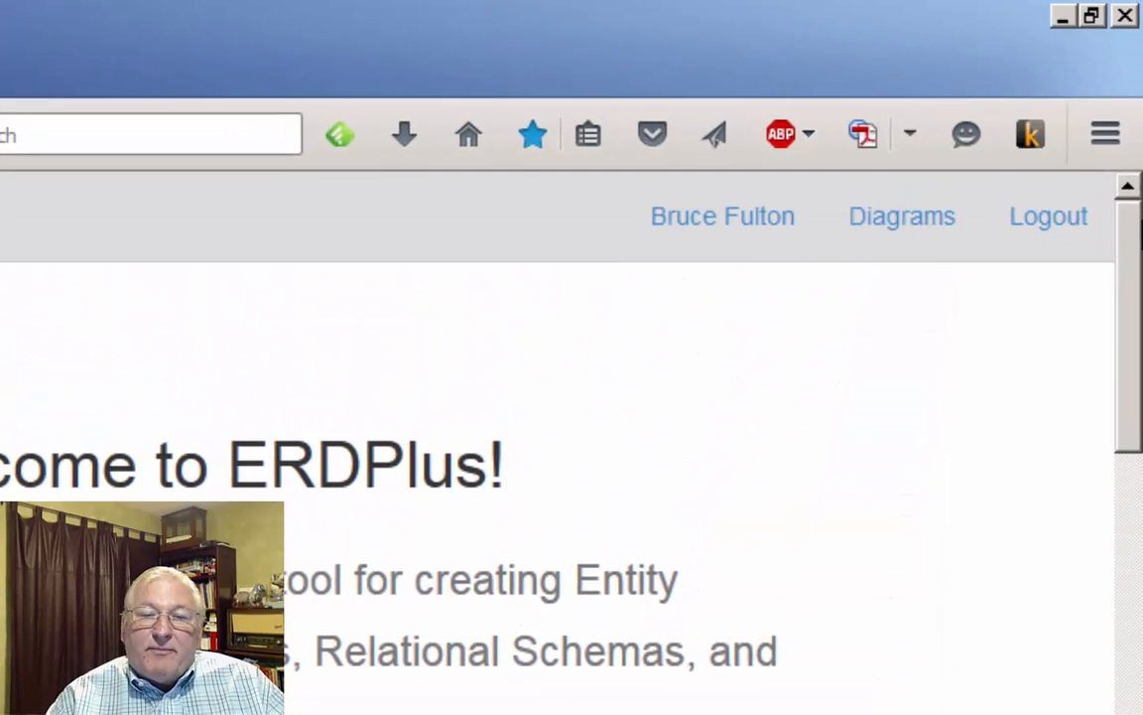
click(888, 220)
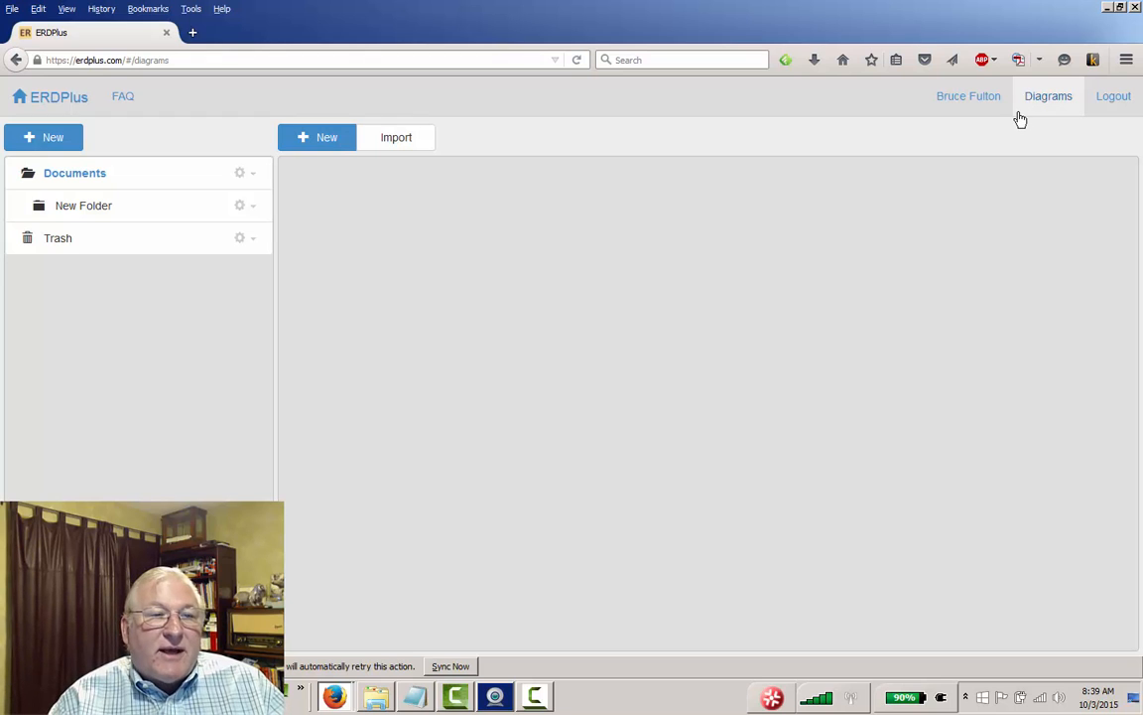
click(1020, 113)
click(323, 141)
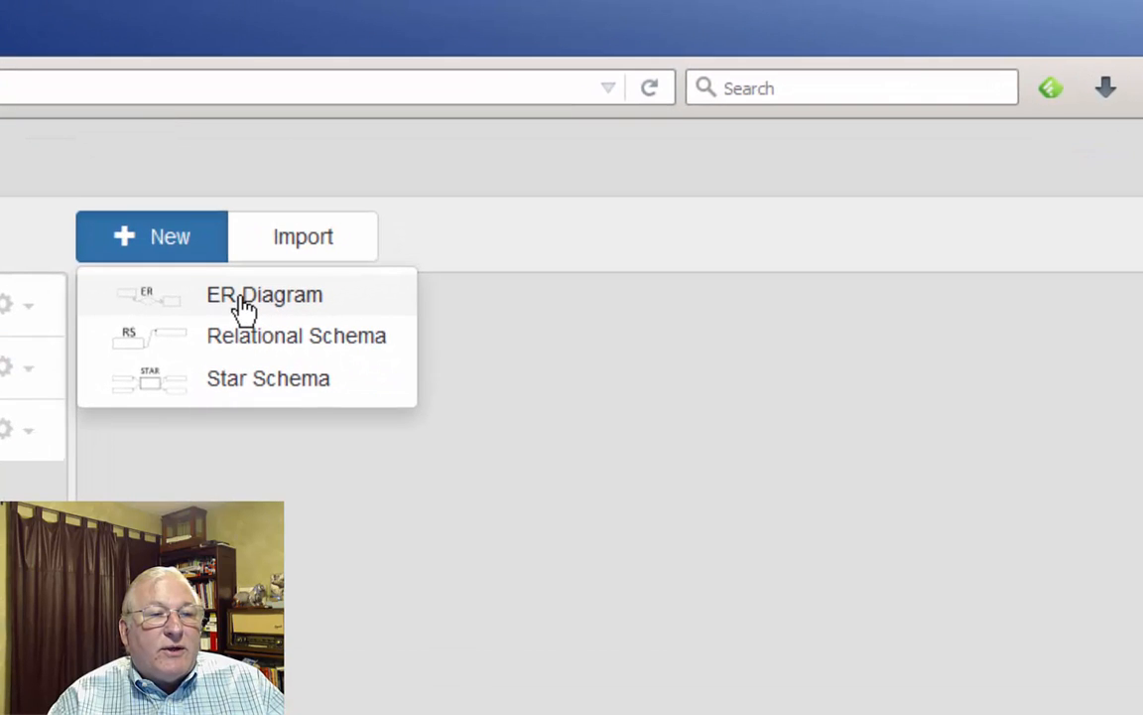
click(243, 309)
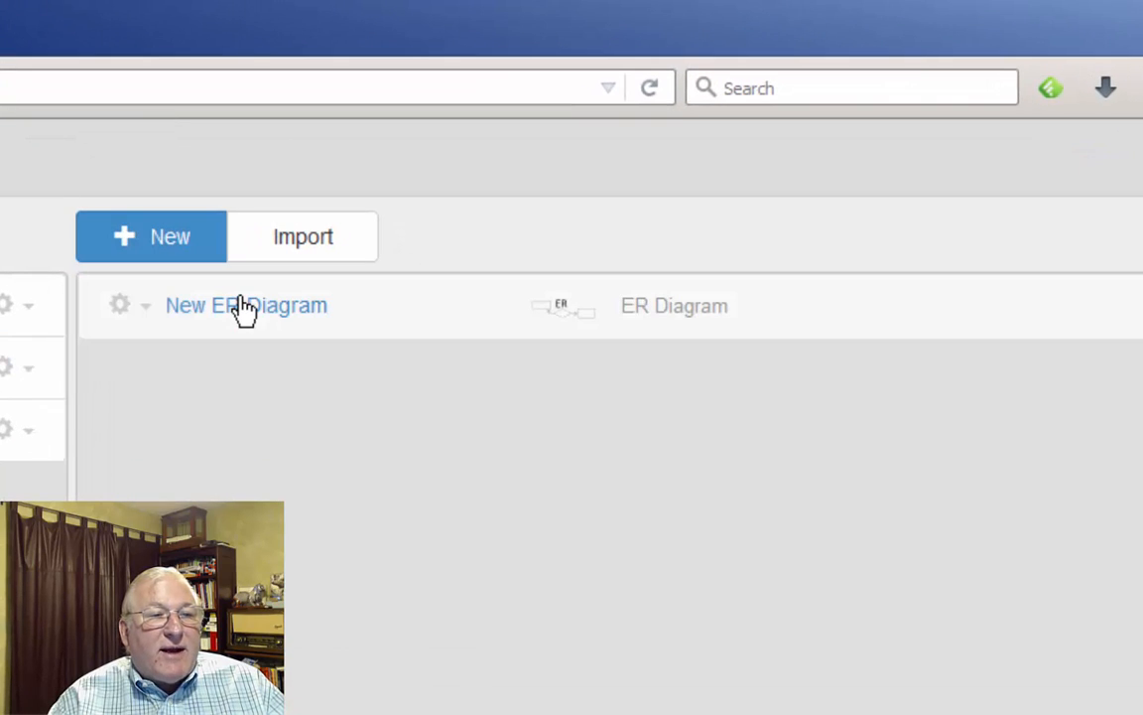
Rename the new ER diagram as ERDStudentCourse.
click(148, 315)
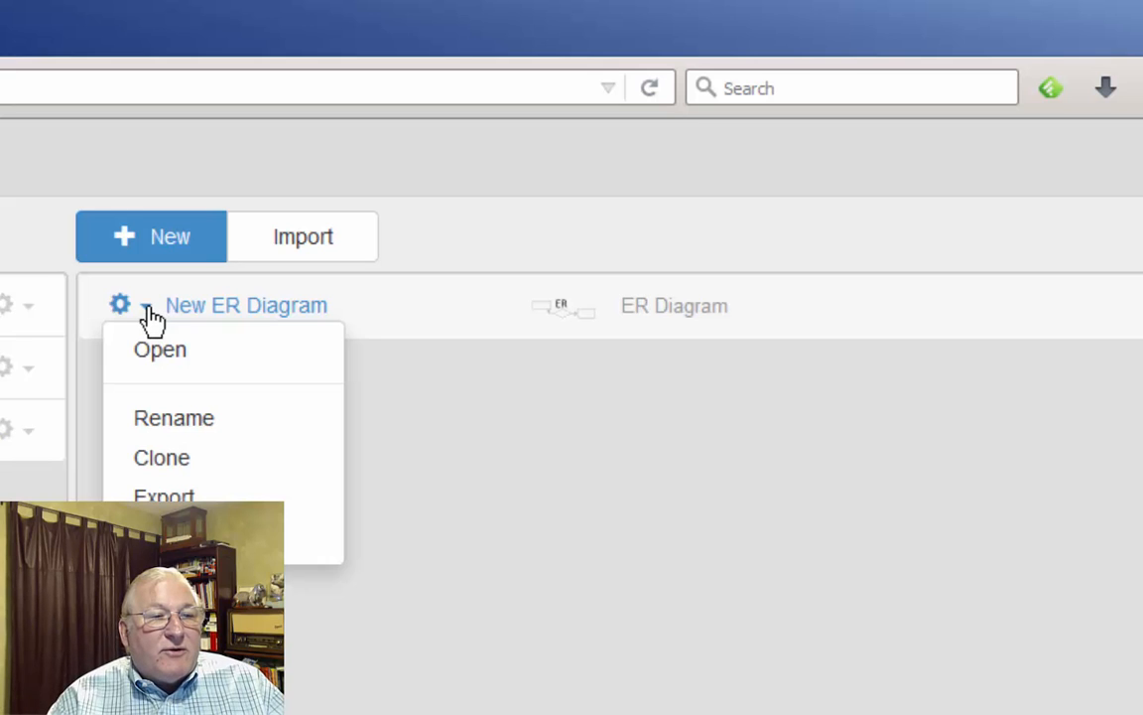
click(184, 429)
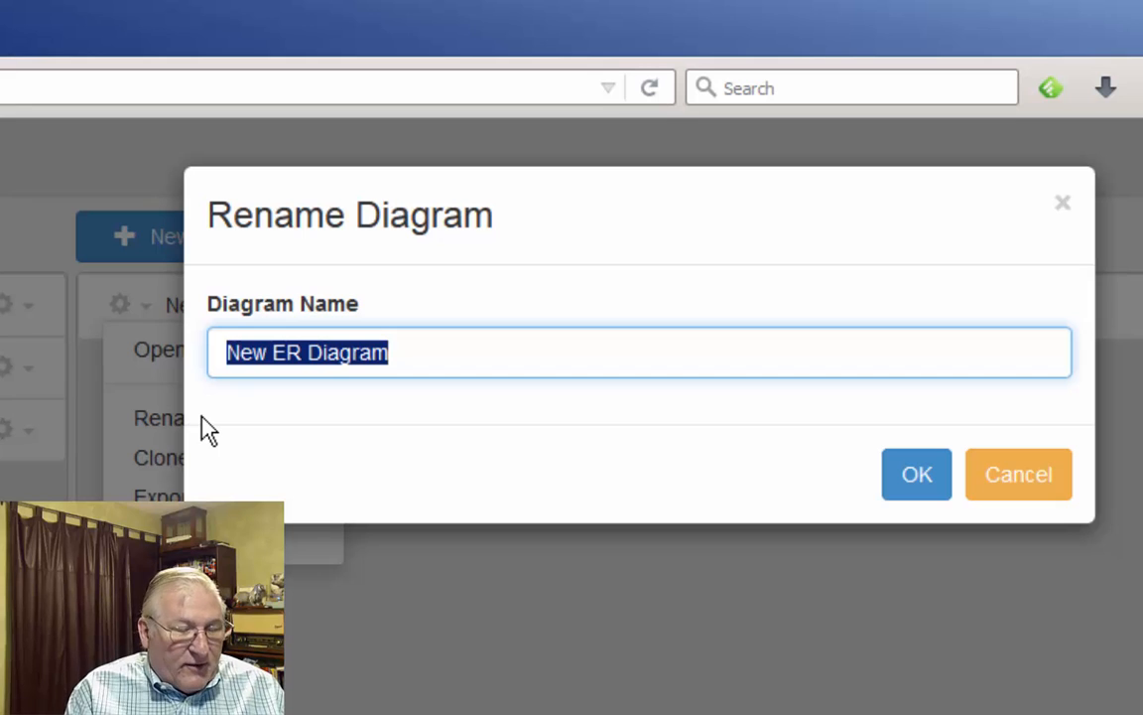
text(ERF)
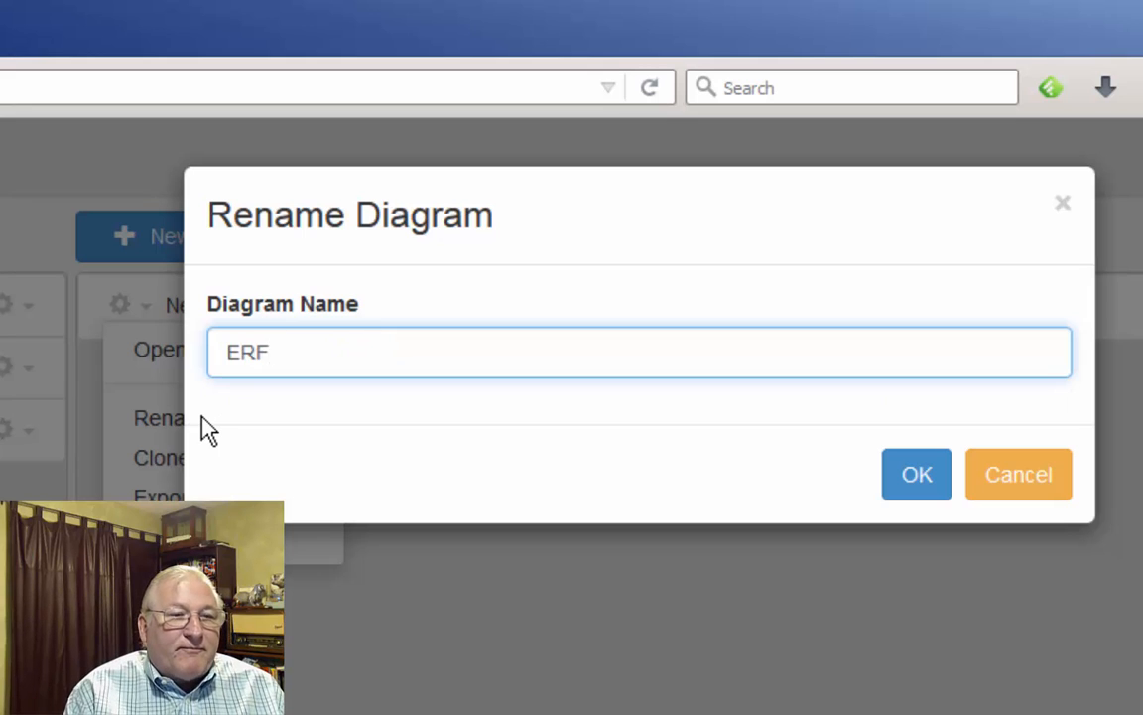
key(BackSpace)
text(D)
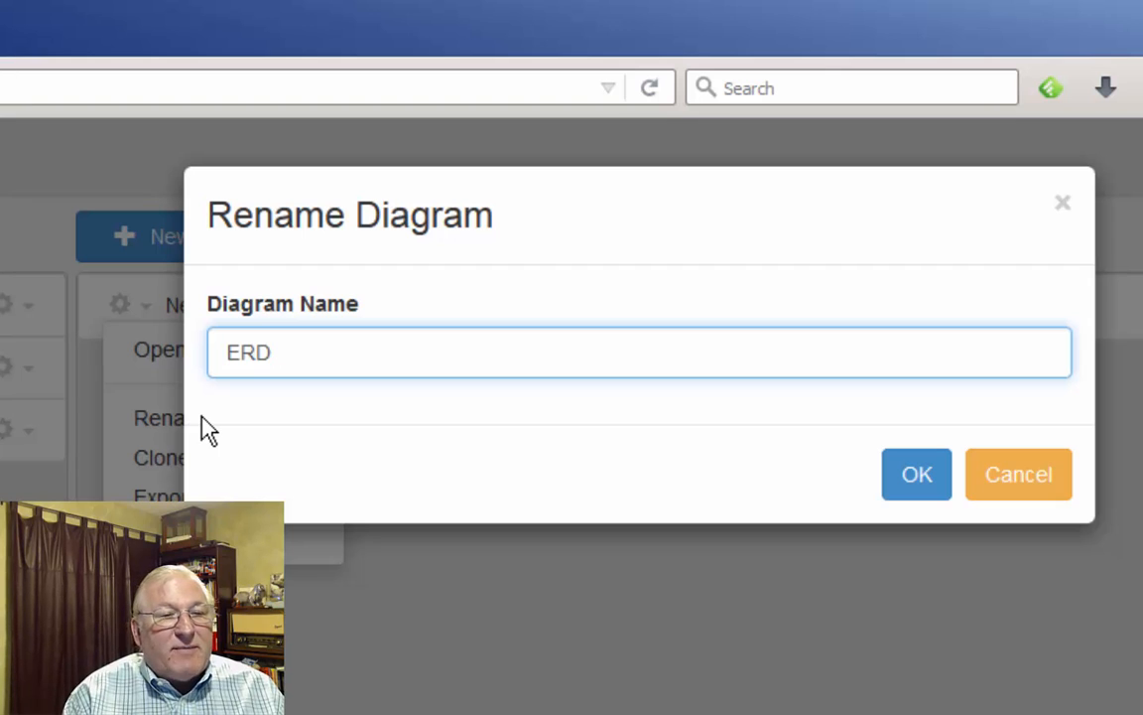
text(ST)
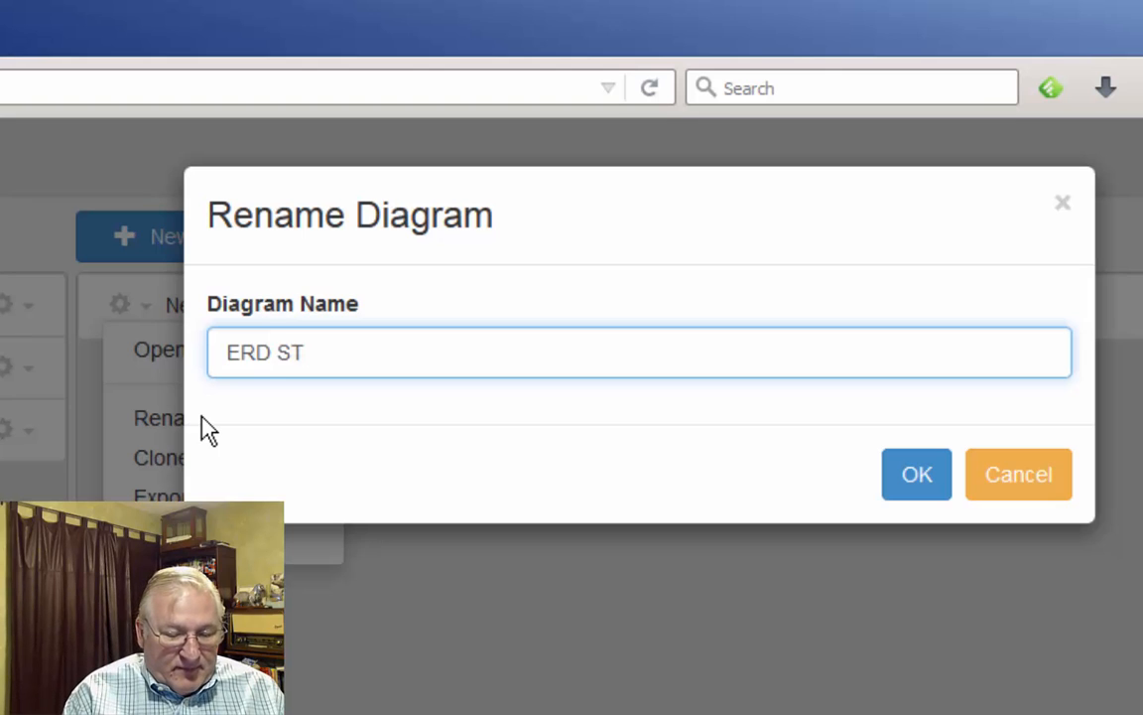
key(BackSpace)
text(tudent)
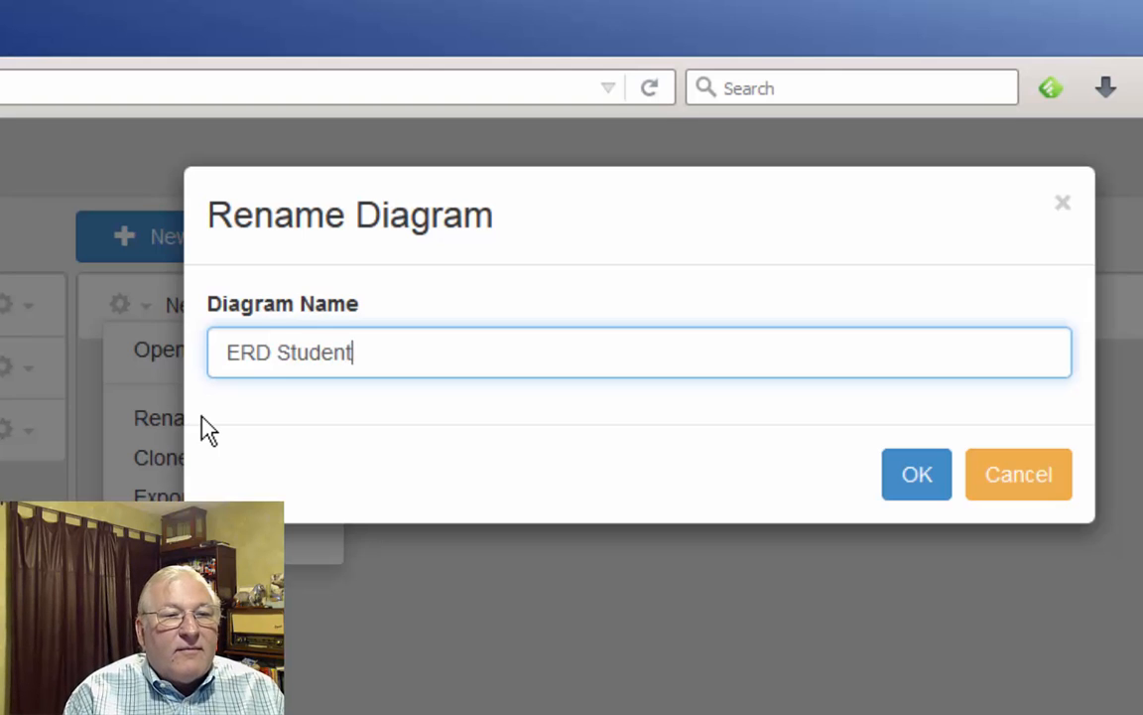
text(Course)
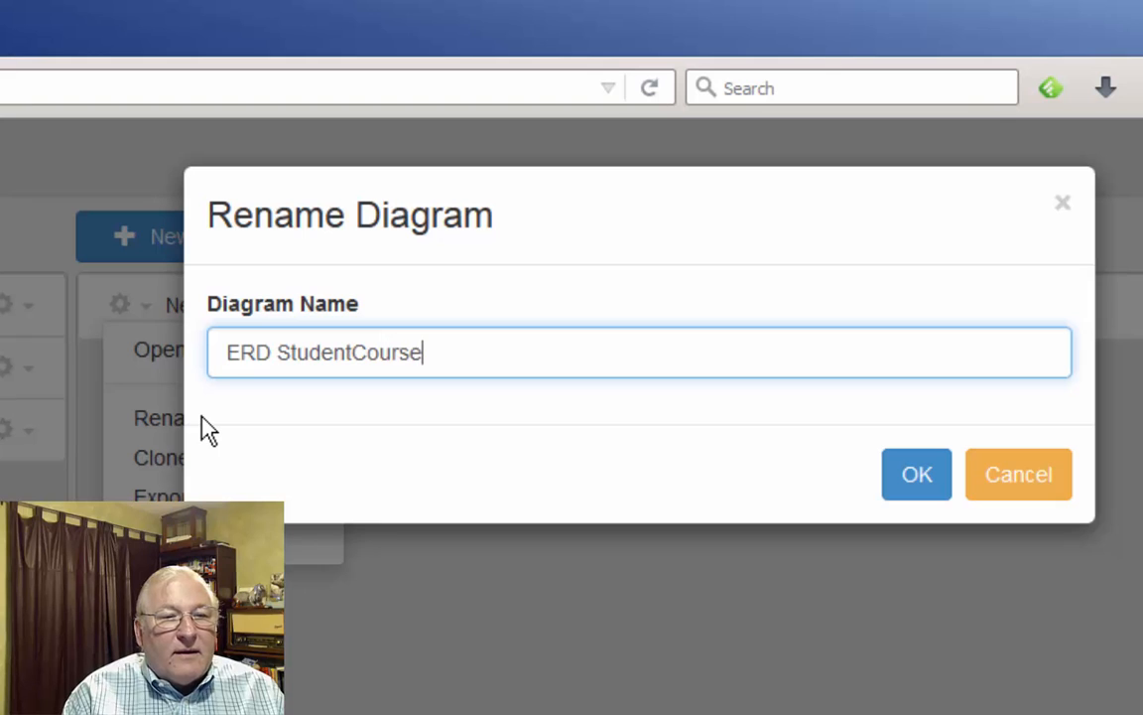
key(Left)
key(Left)
key(Left)
key(Left)
key(Left)
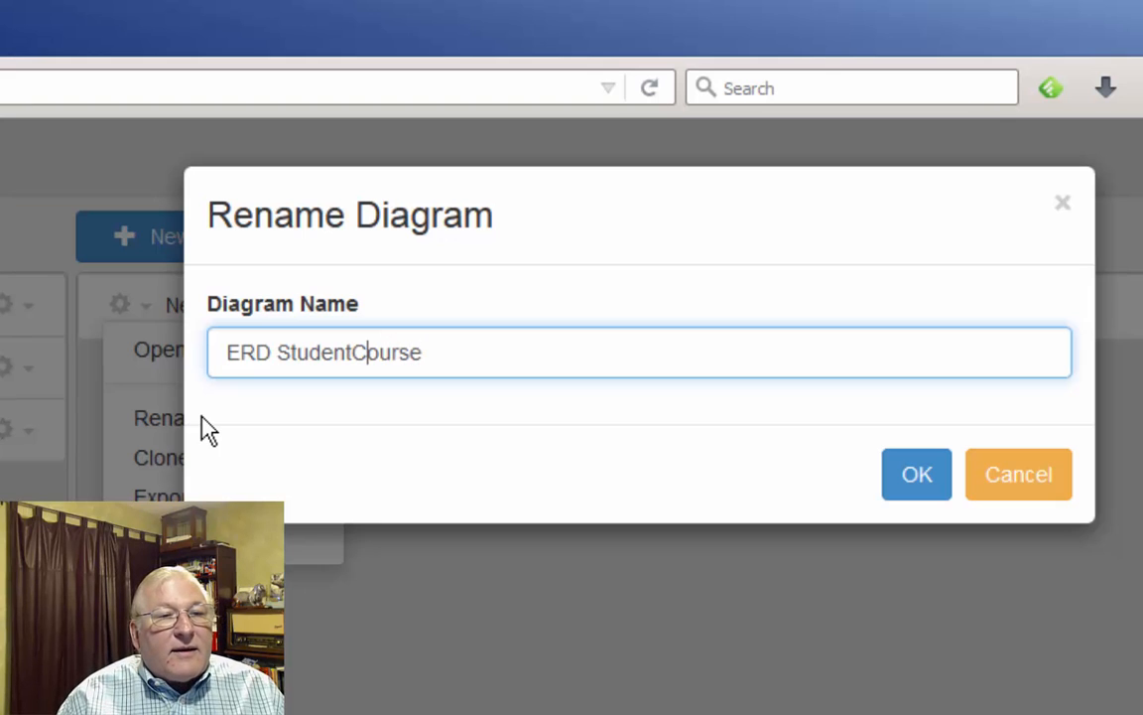
key(Left)
key(Left)
key(Left)
key(Left)
key(Left)
key(Left)
key(Left)
key(Left)
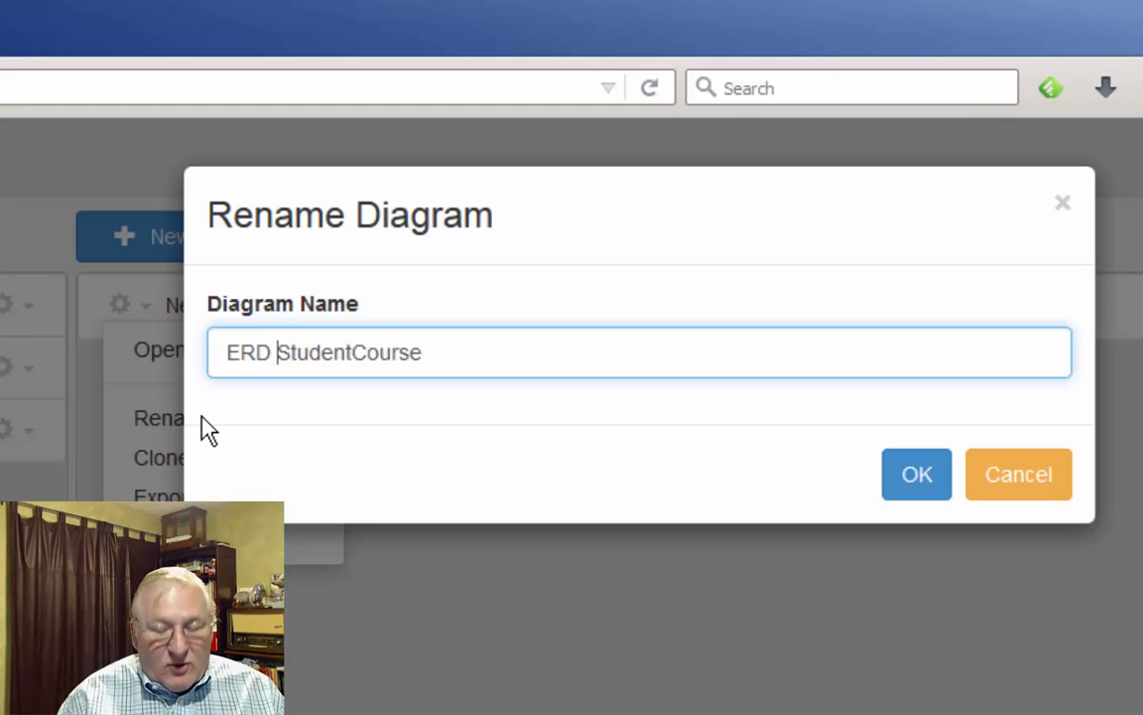
key(BackSpace)
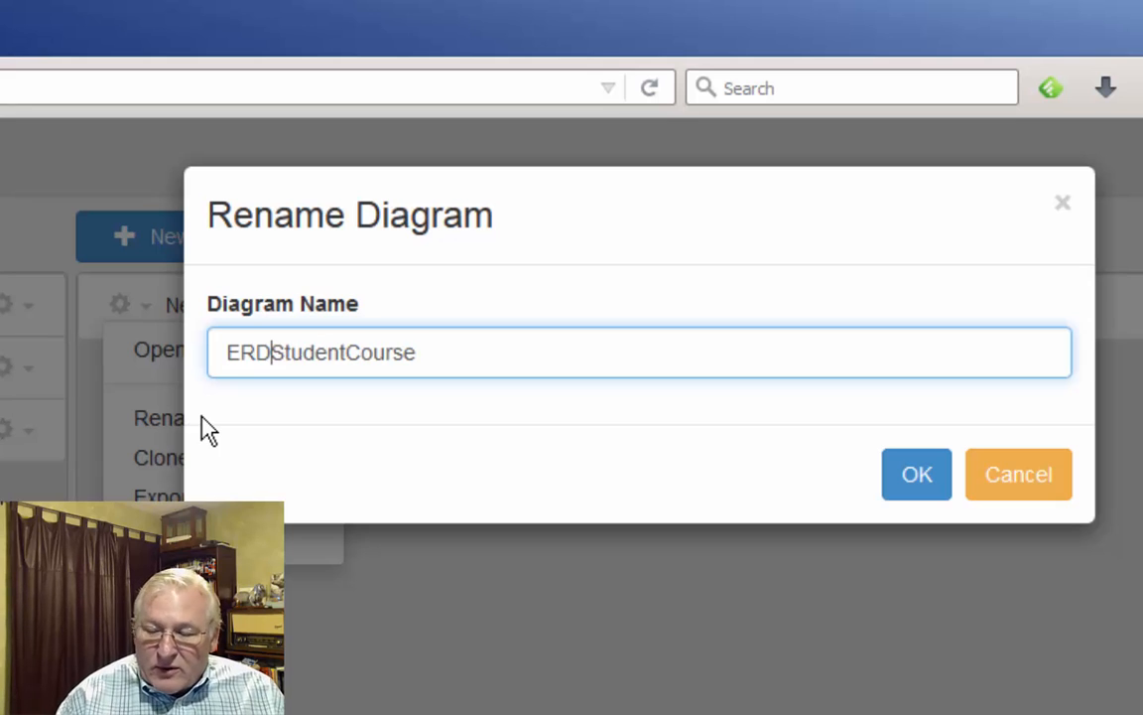
click(917, 476)
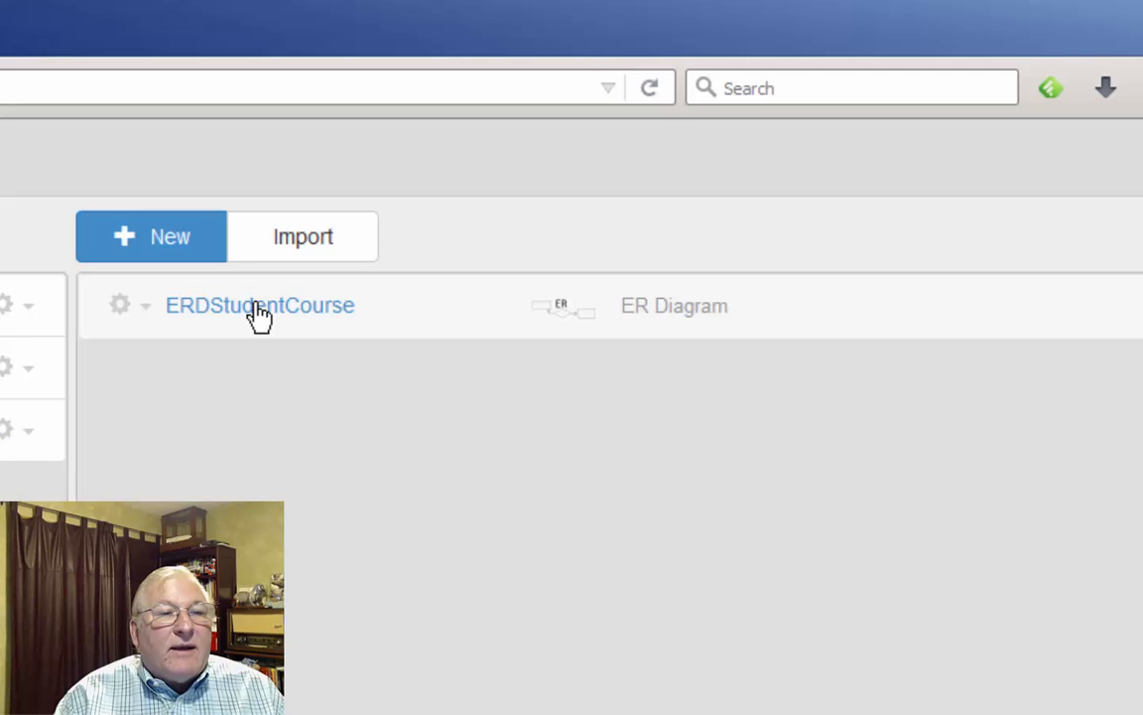
Open the ERDStudentCourse diagram and place a regular entity near the middle of the canvas.
click(260, 312)
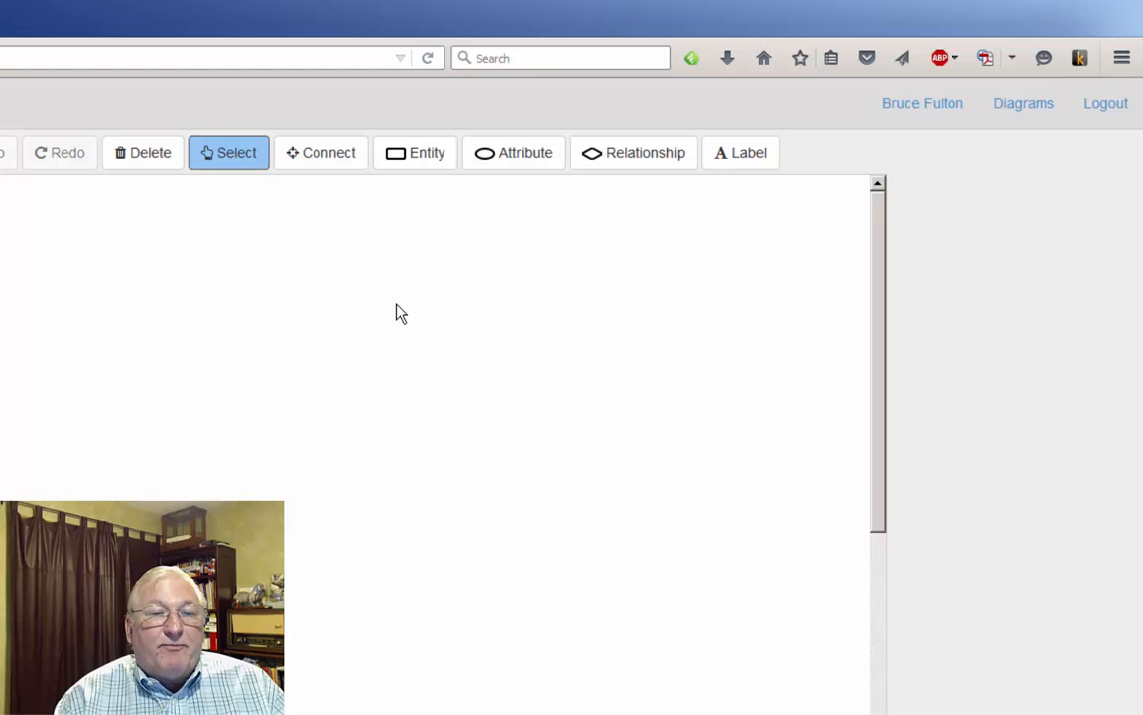
click(416, 157)
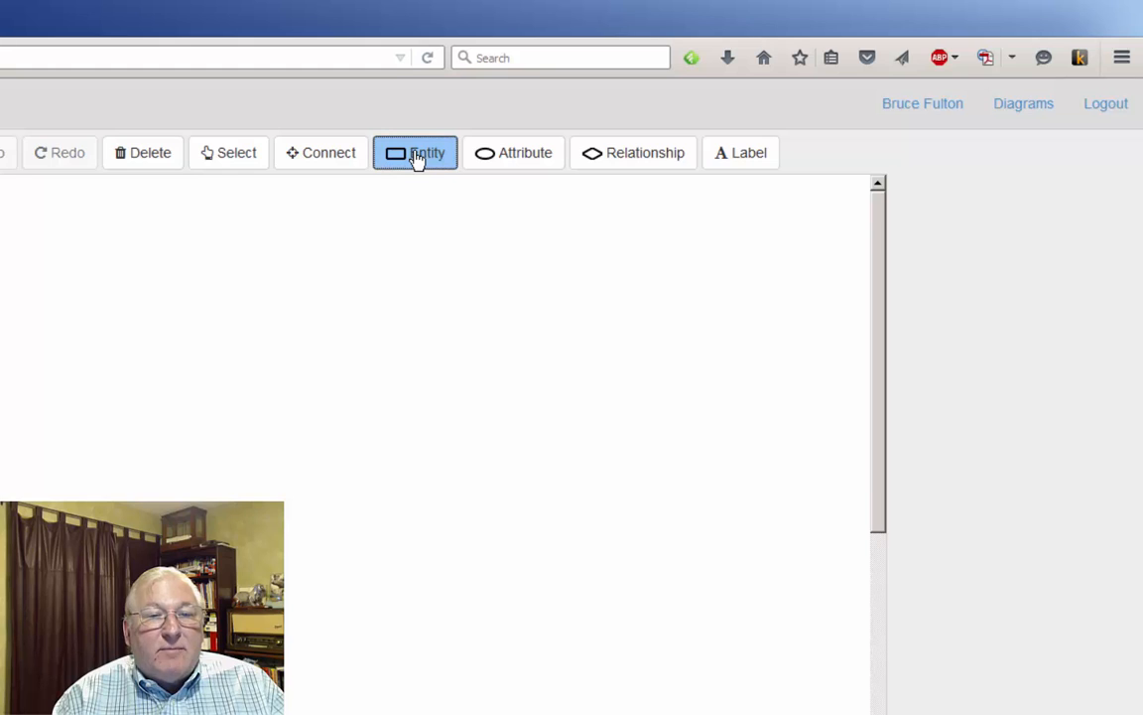
click(456, 377)
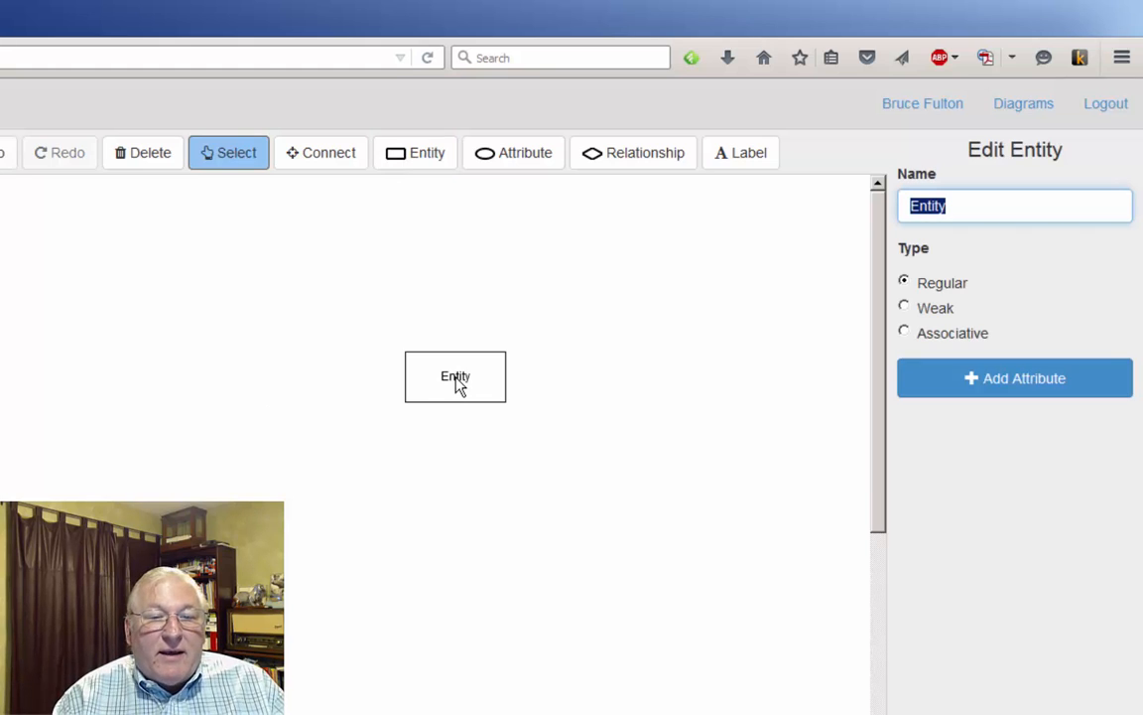
drag(457, 381, 418, 422)
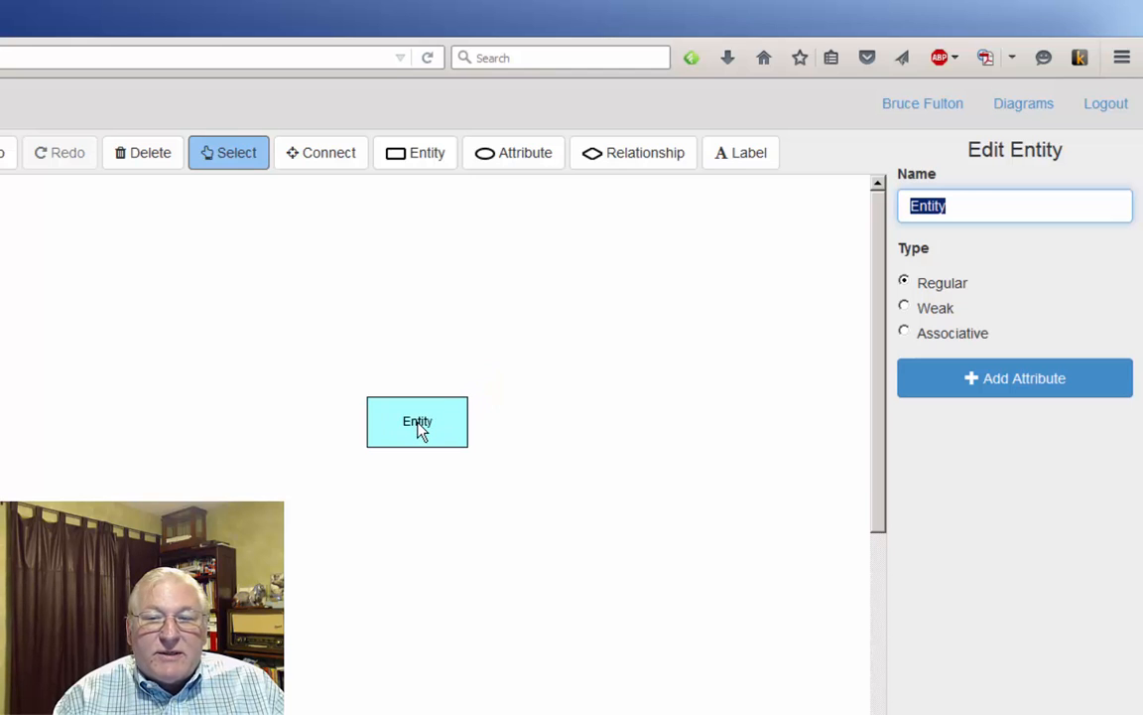
Add an attribute named Student_ID to the entity and mark it as unique.
click(968, 382)
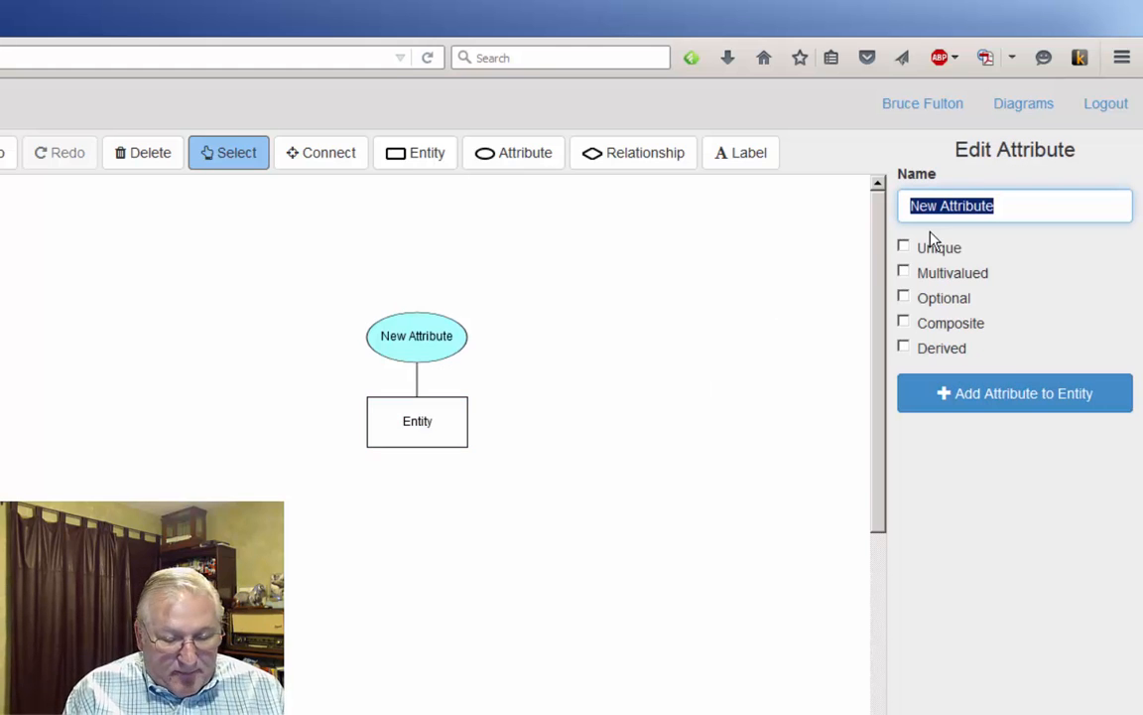
text(S)
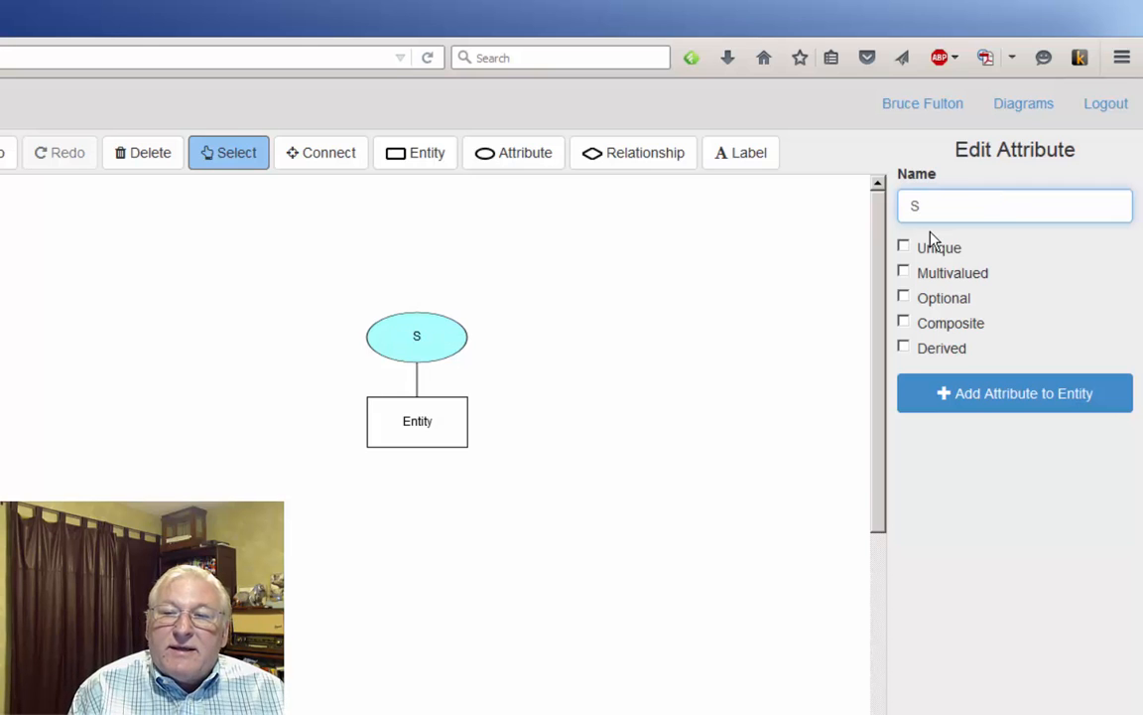
text(tudent)
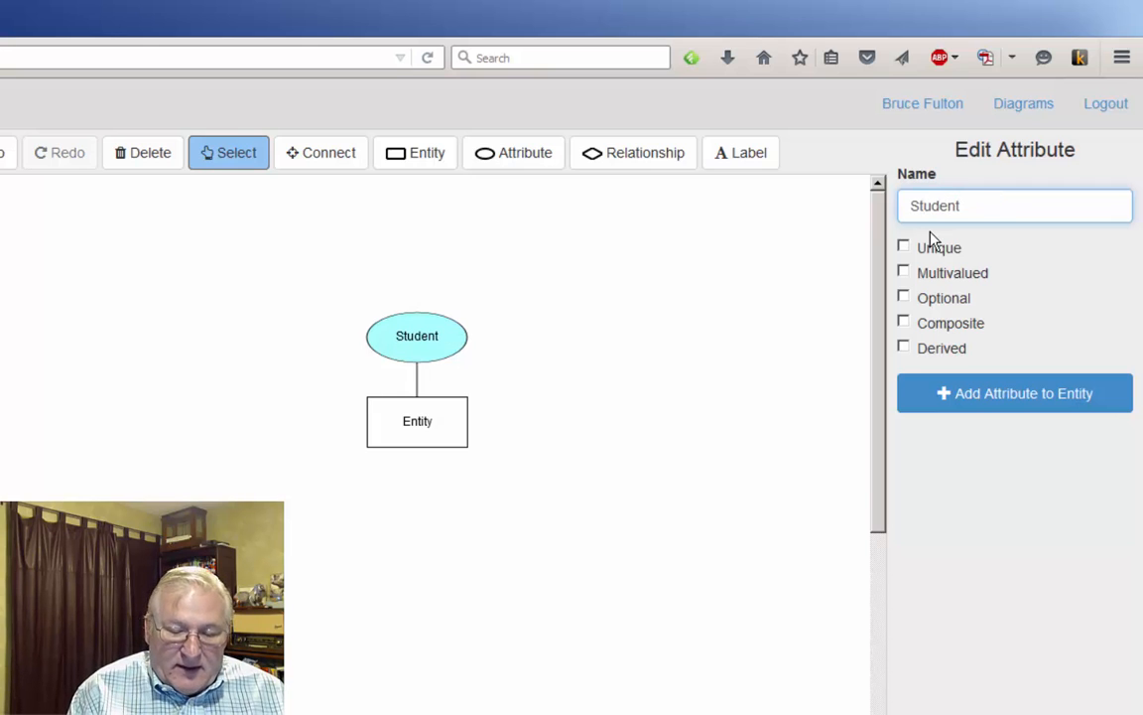
text(_ID)
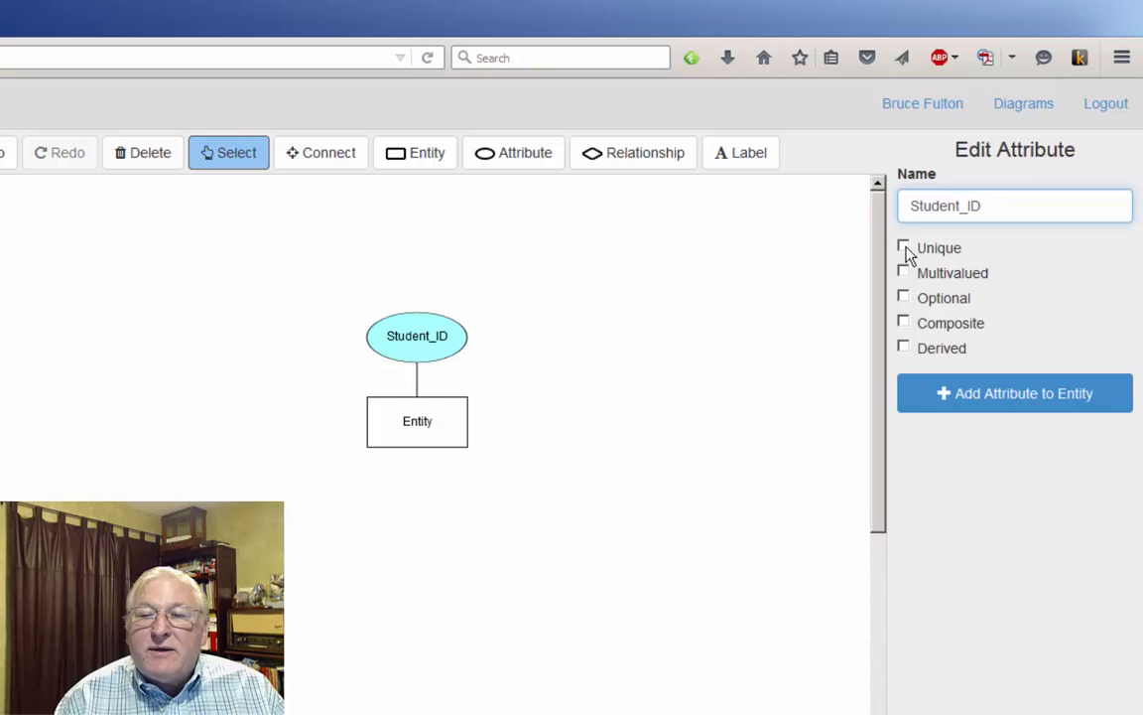
click(906, 251)
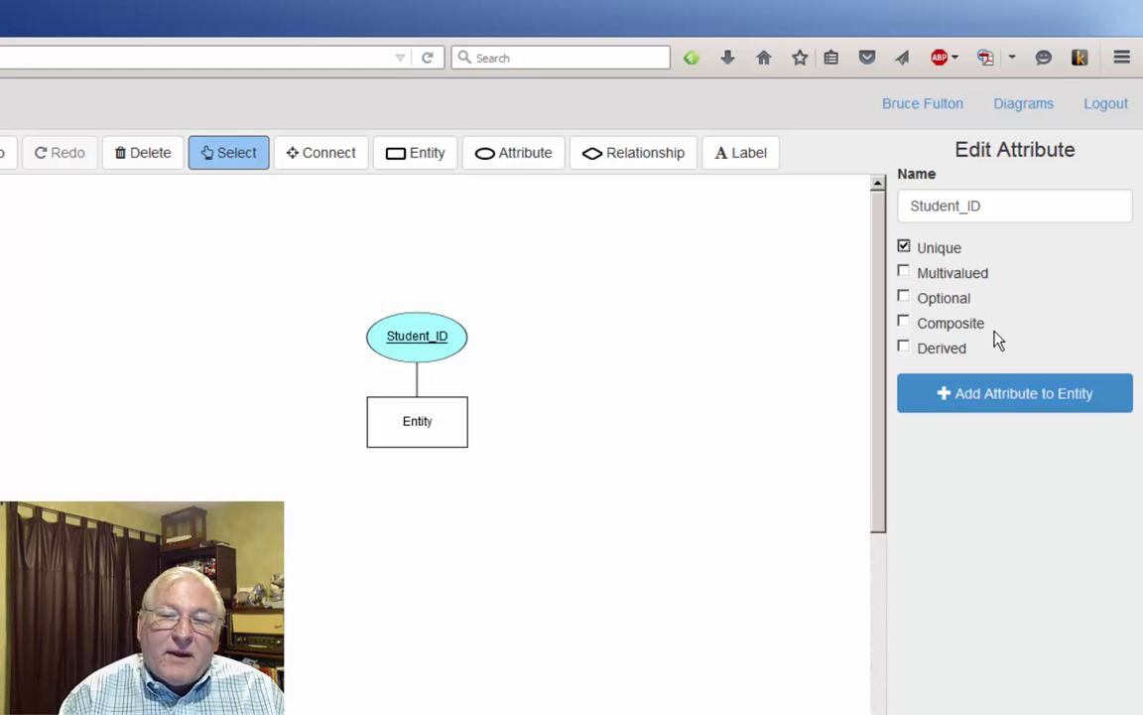
Add two more attributes named fname and lname to the entity.
click(978, 400)
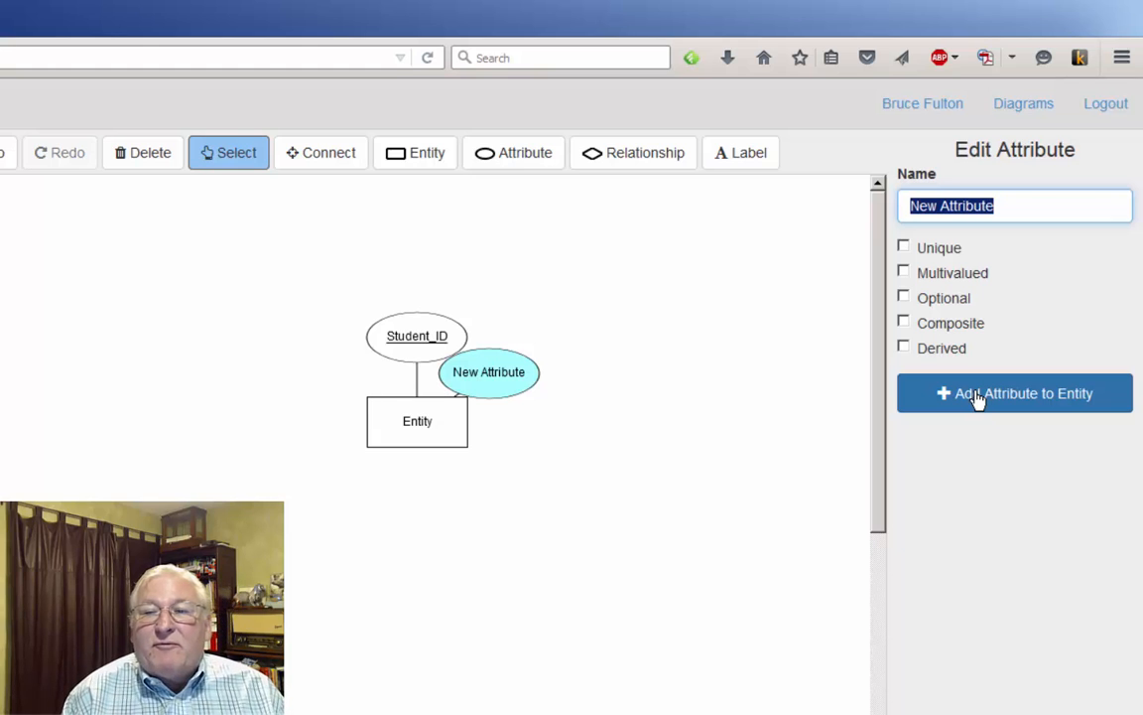
text(fname)
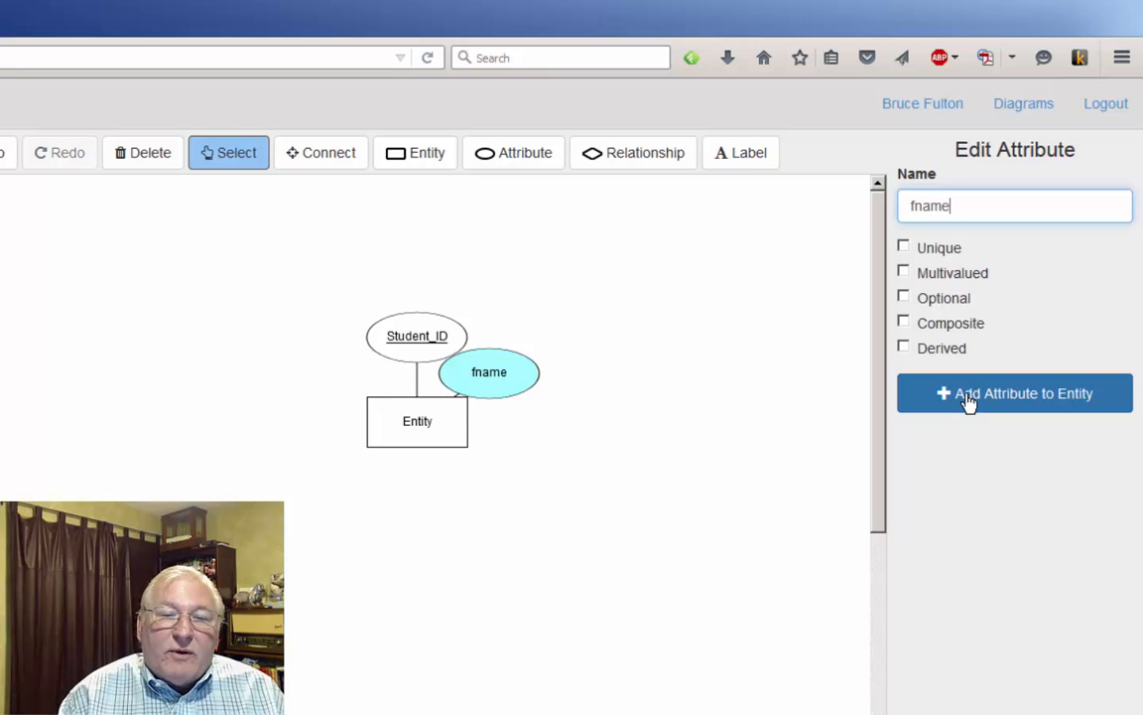
click(969, 400)
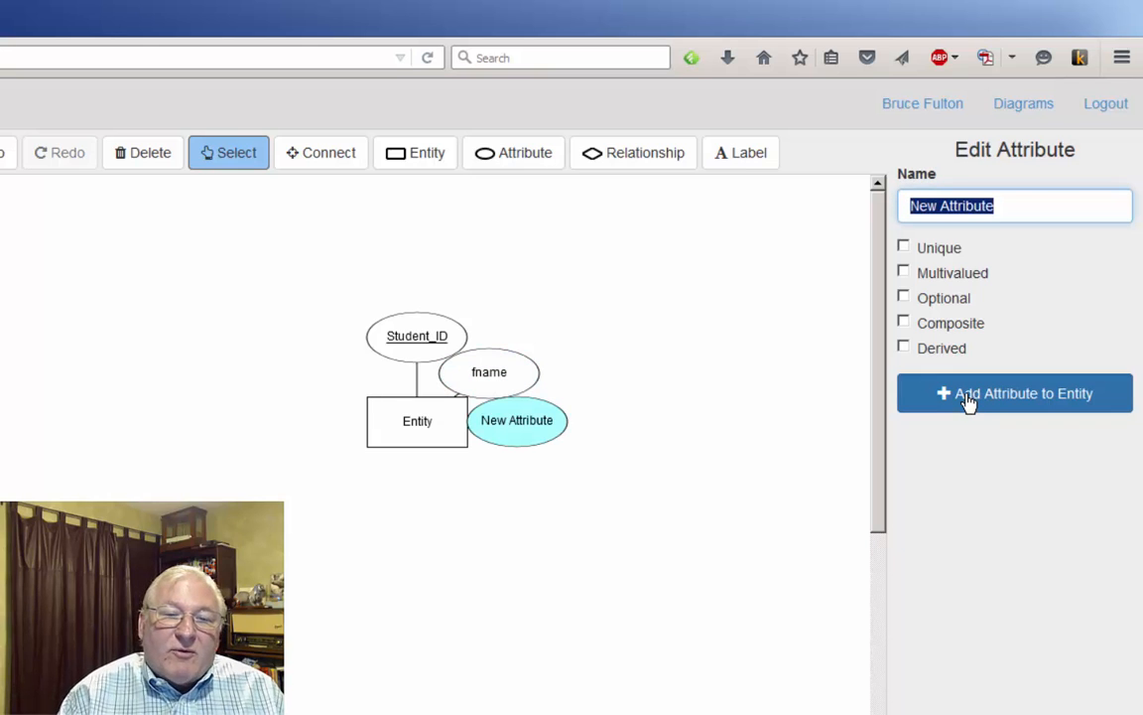
text(las)
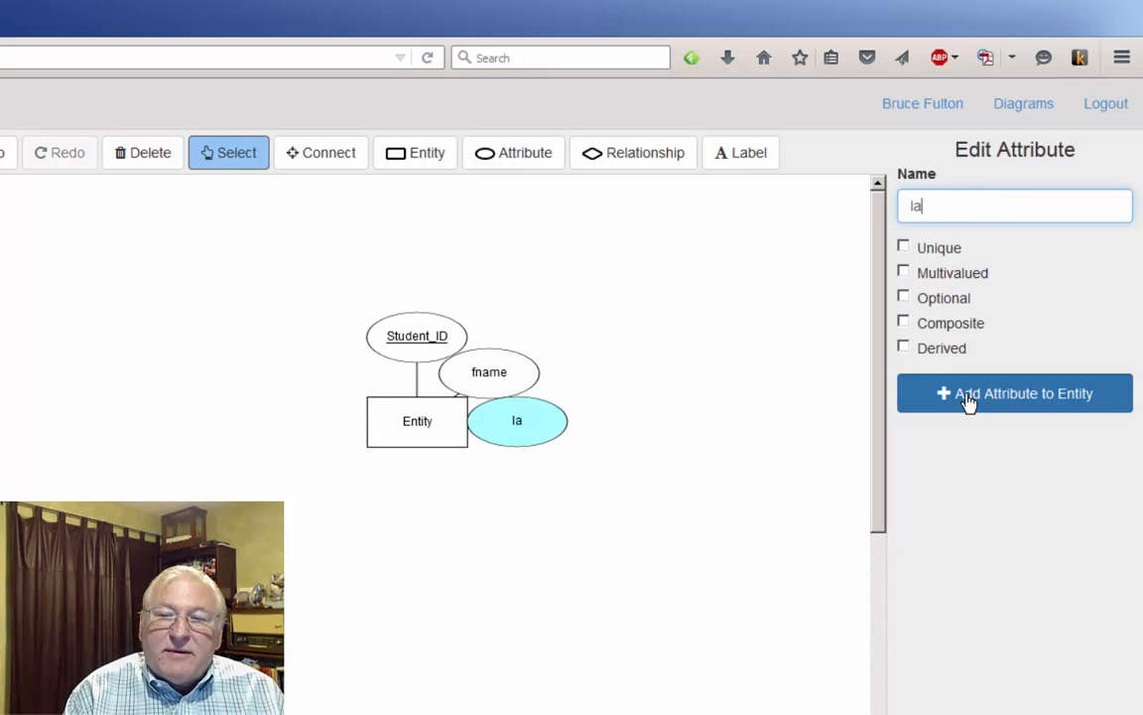
key(BackSpace)
key(BackSpace)
text(name)
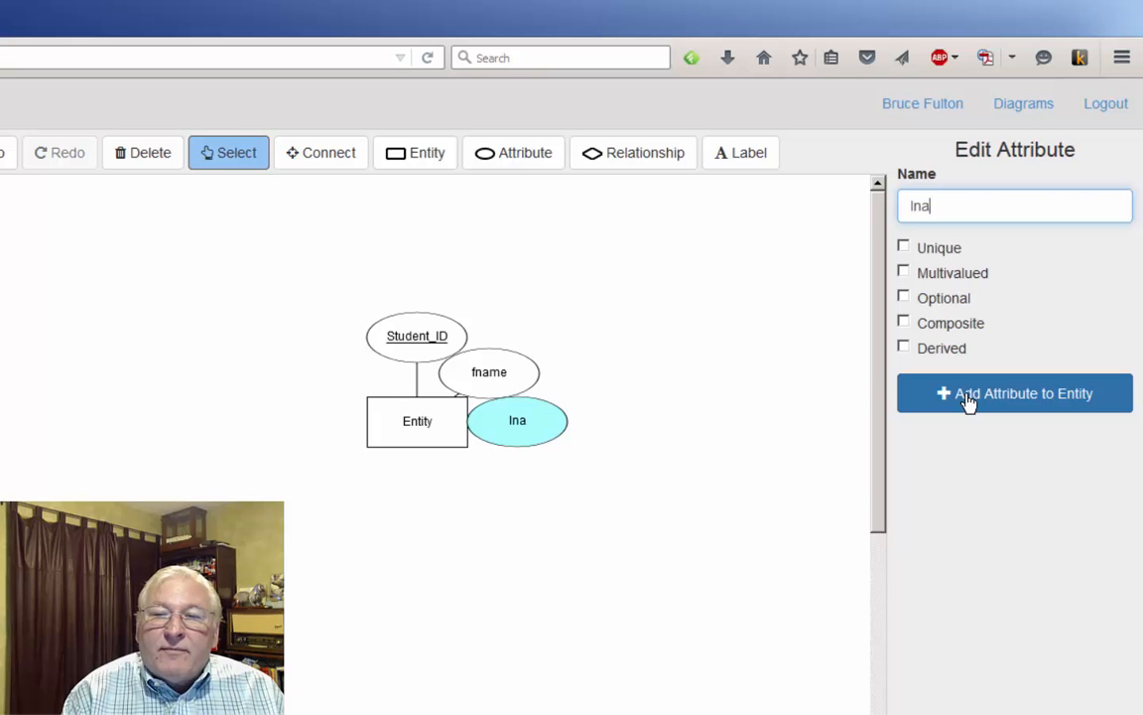
Add an attribute named address to the entity and mark it as multivalued.
click(969, 400)
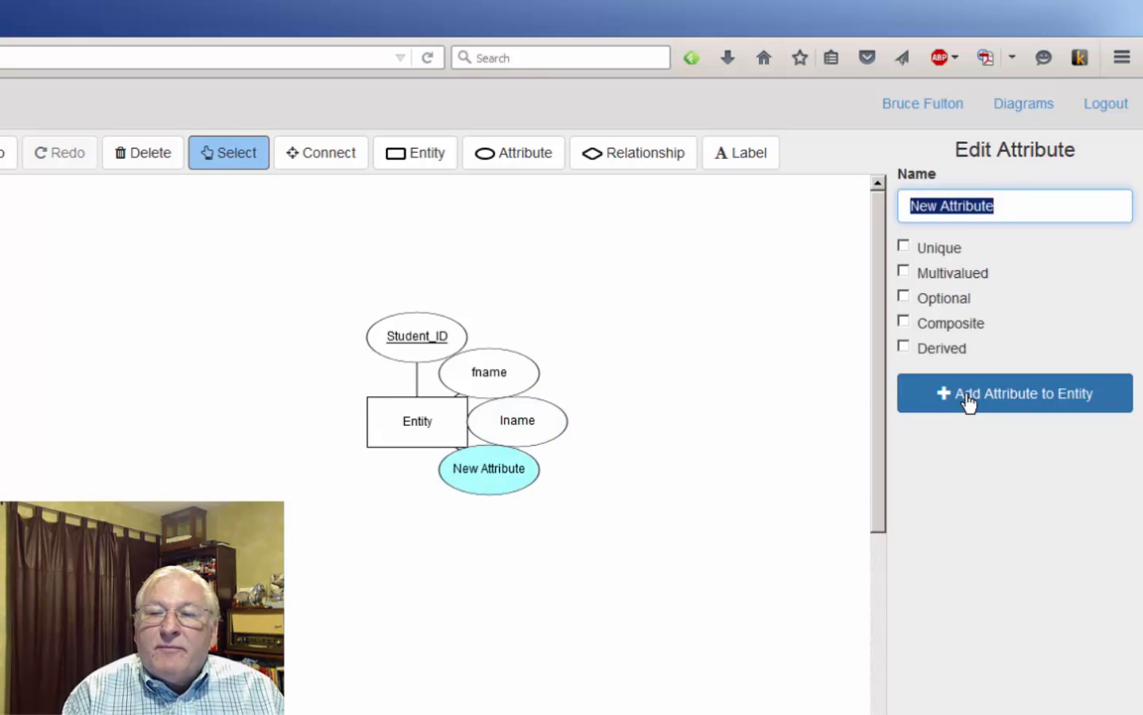
text(address)
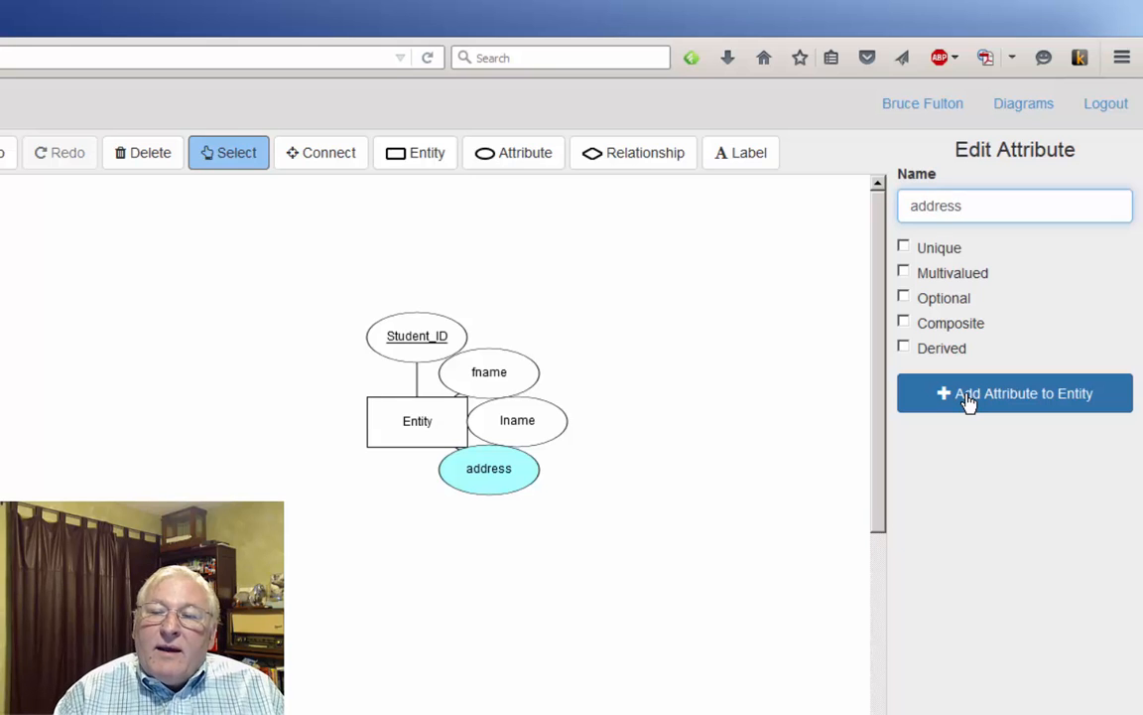
click(904, 273)
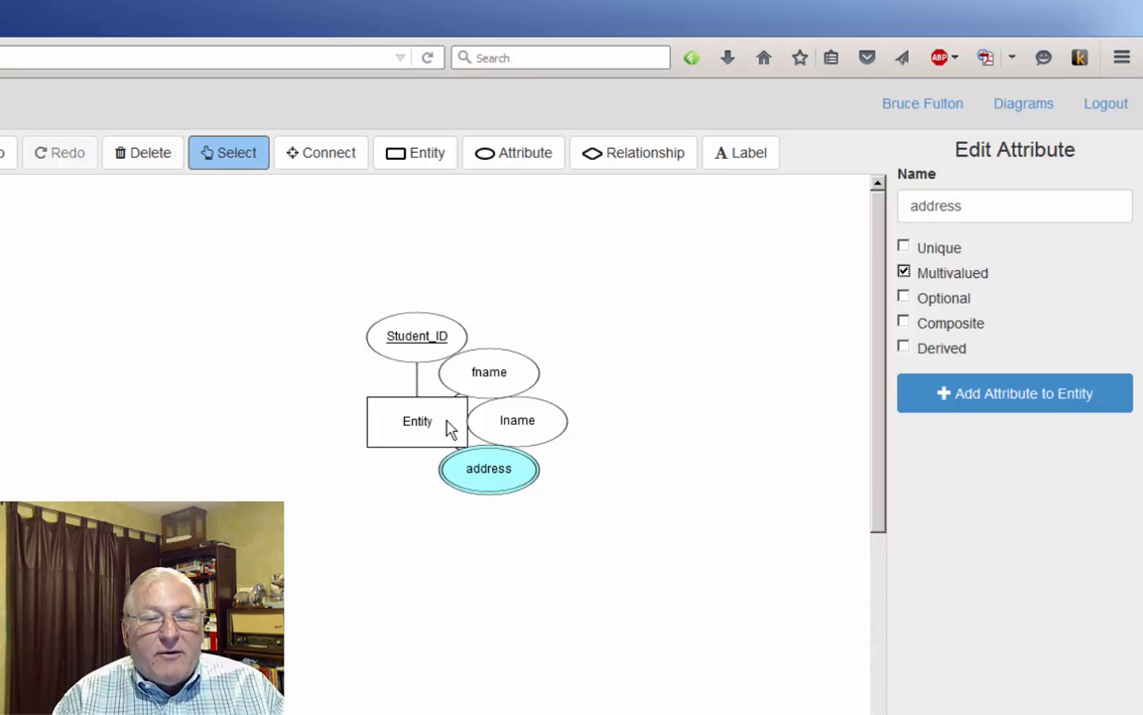
Shift the entity slightly right and stack Student_ID, fname, lname and address in a column at its upper left.
drag(434, 427, 469, 429)
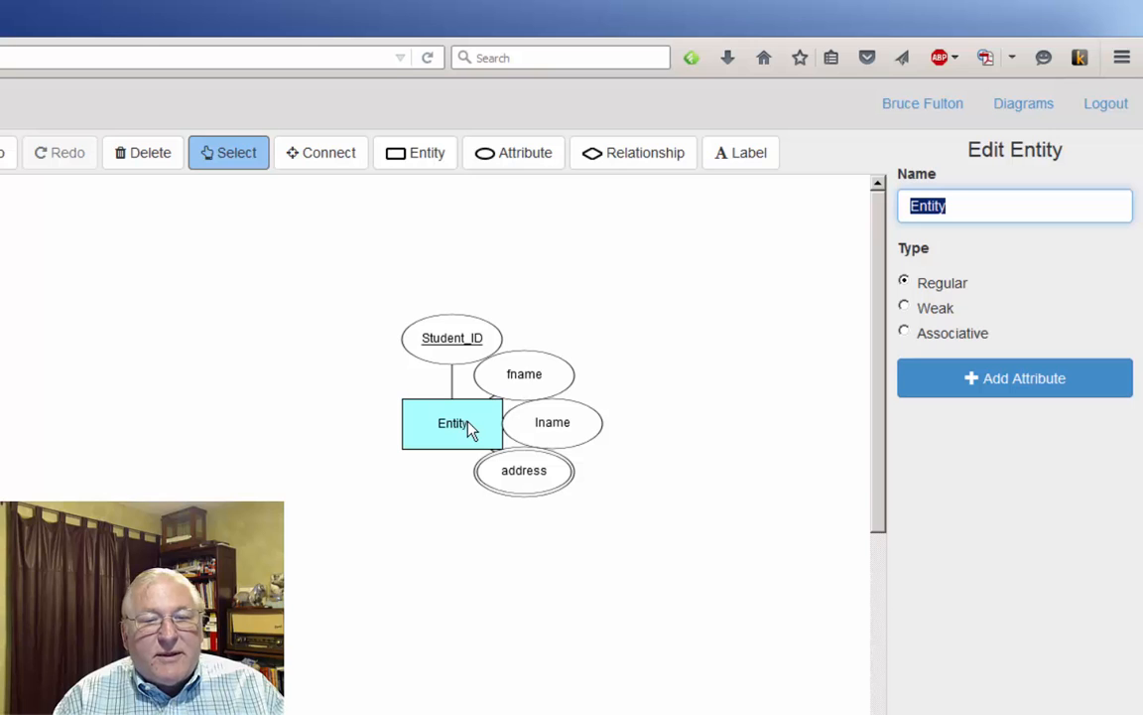
drag(442, 326, 353, 254)
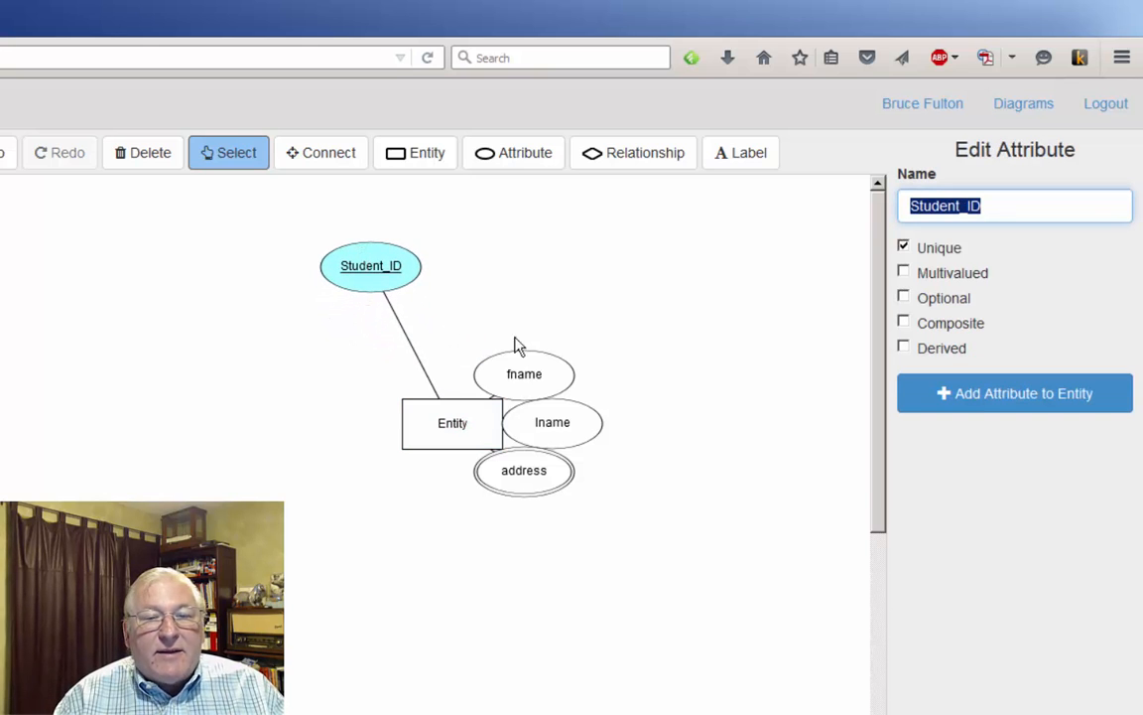
drag(526, 370, 367, 301)
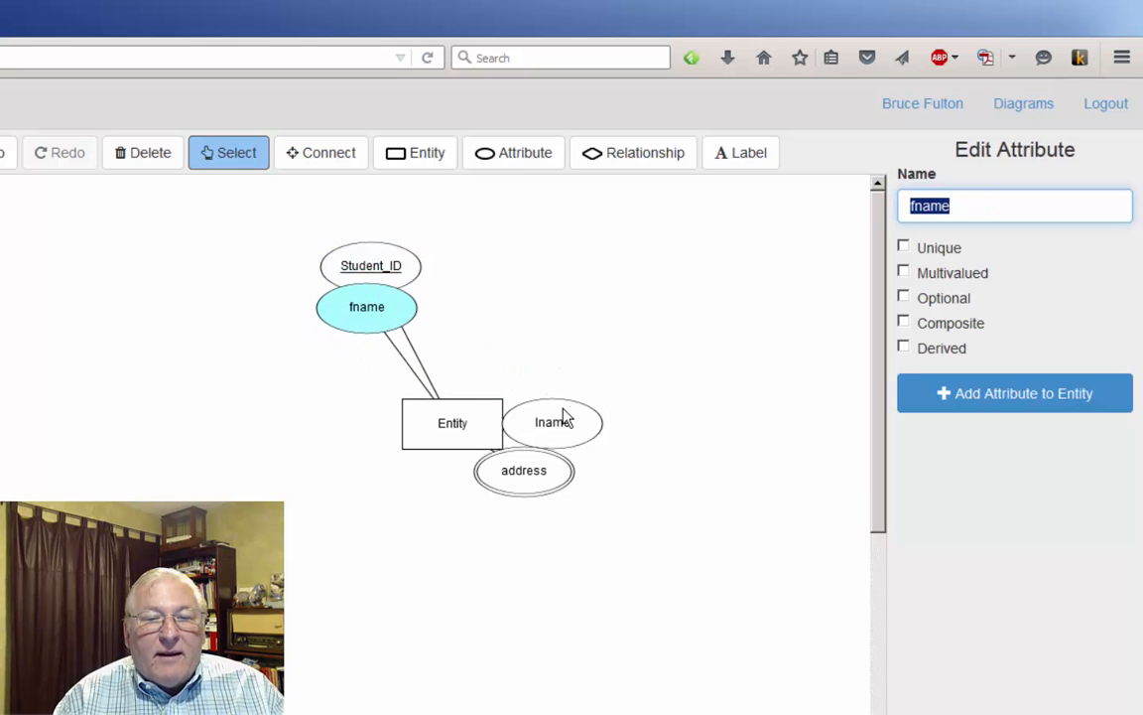
drag(562, 415, 376, 341)
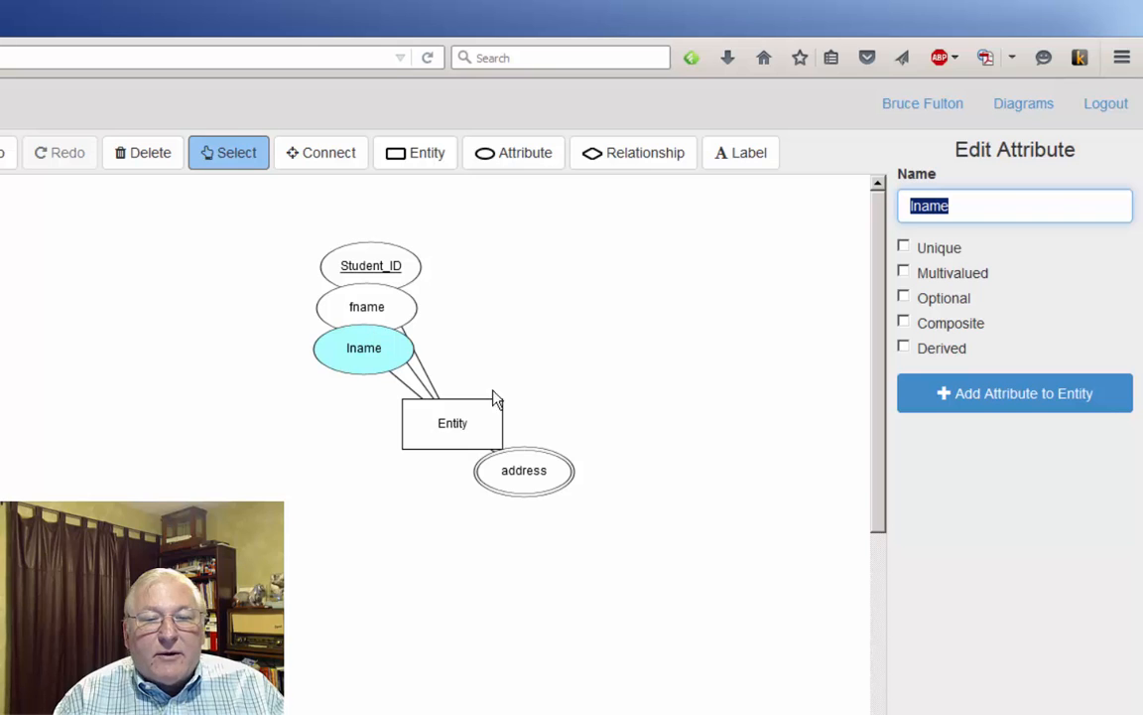
drag(546, 461, 386, 372)
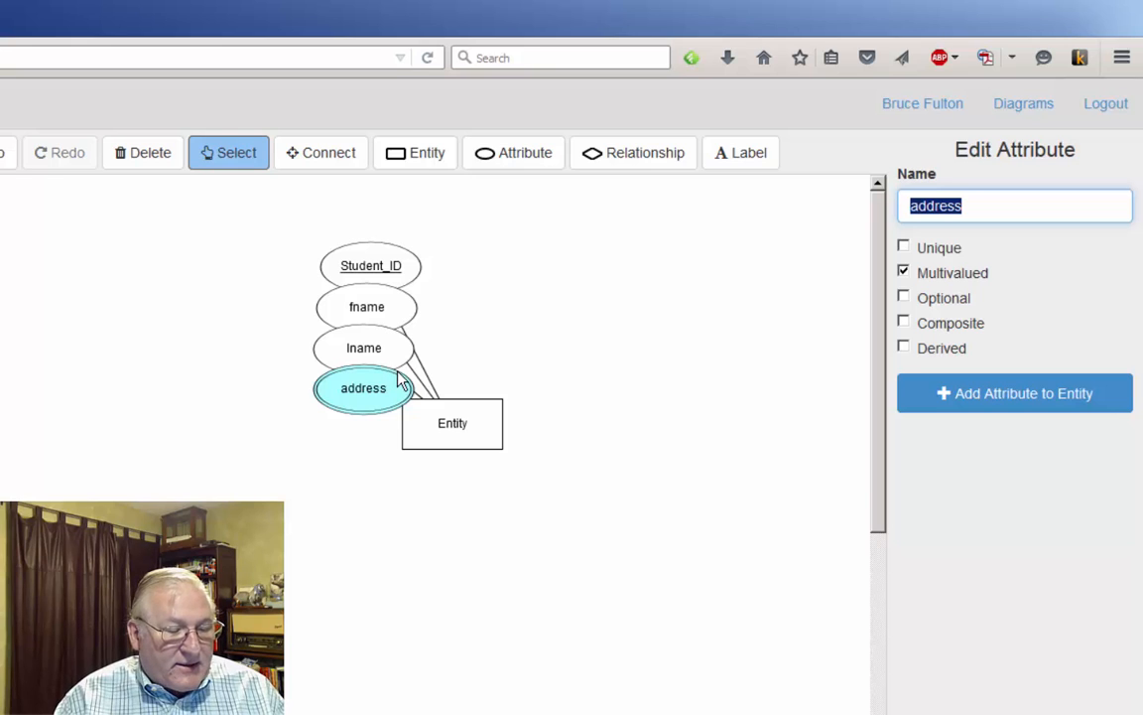
Place a second regular entity to the right of the first one, level with it.
click(427, 157)
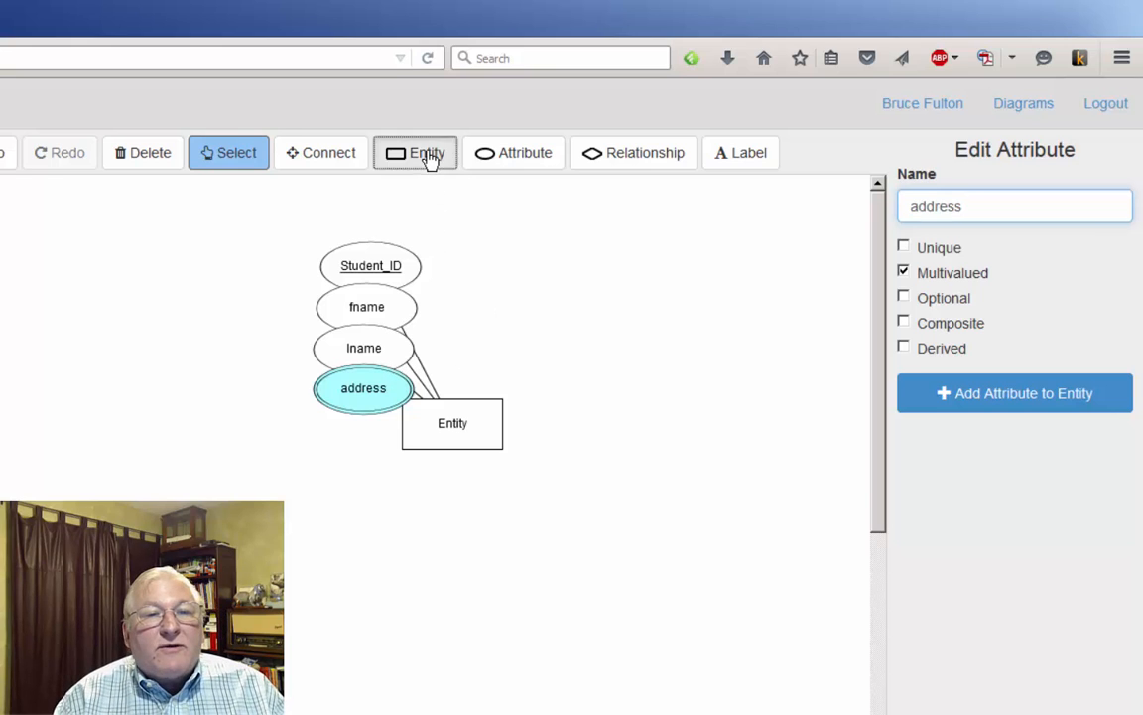
click(714, 418)
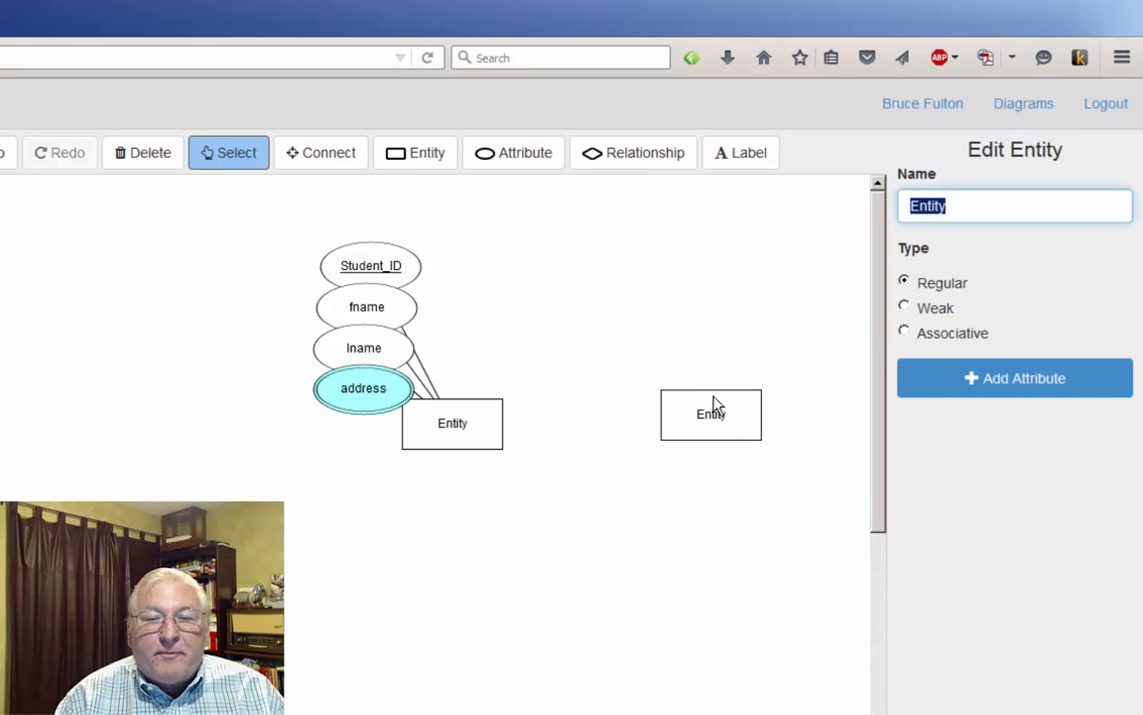
drag(714, 401, 709, 412)
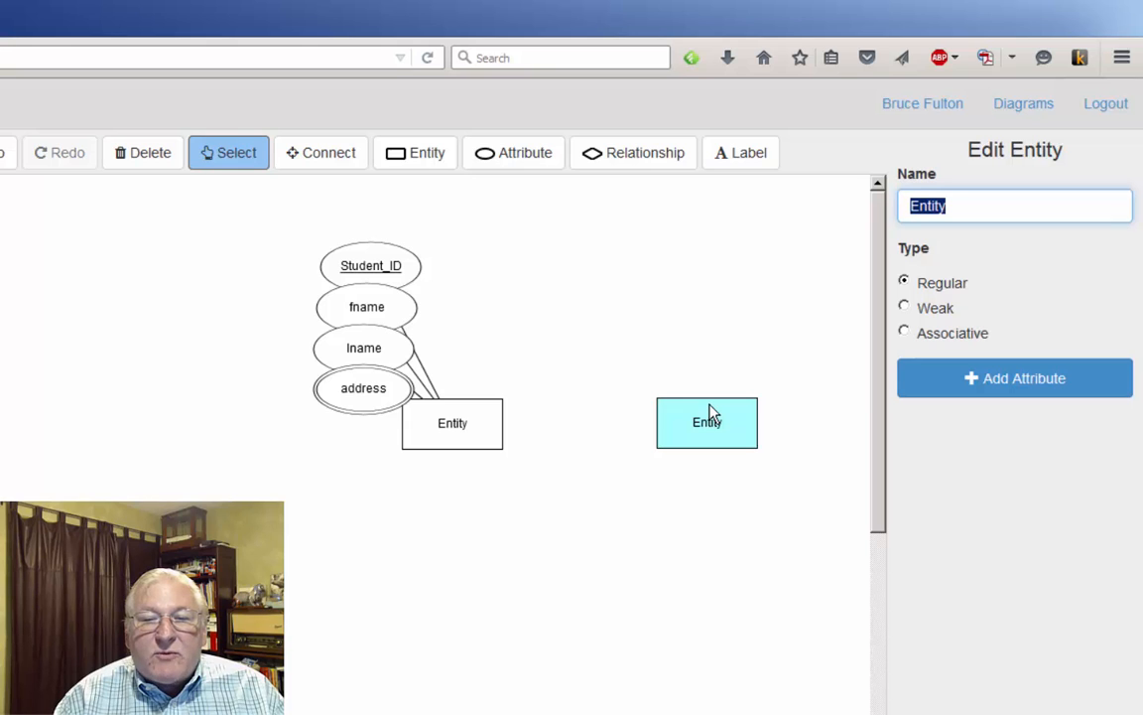
Add an attribute named Course_ID to the second entity and mark it as unique.
click(980, 380)
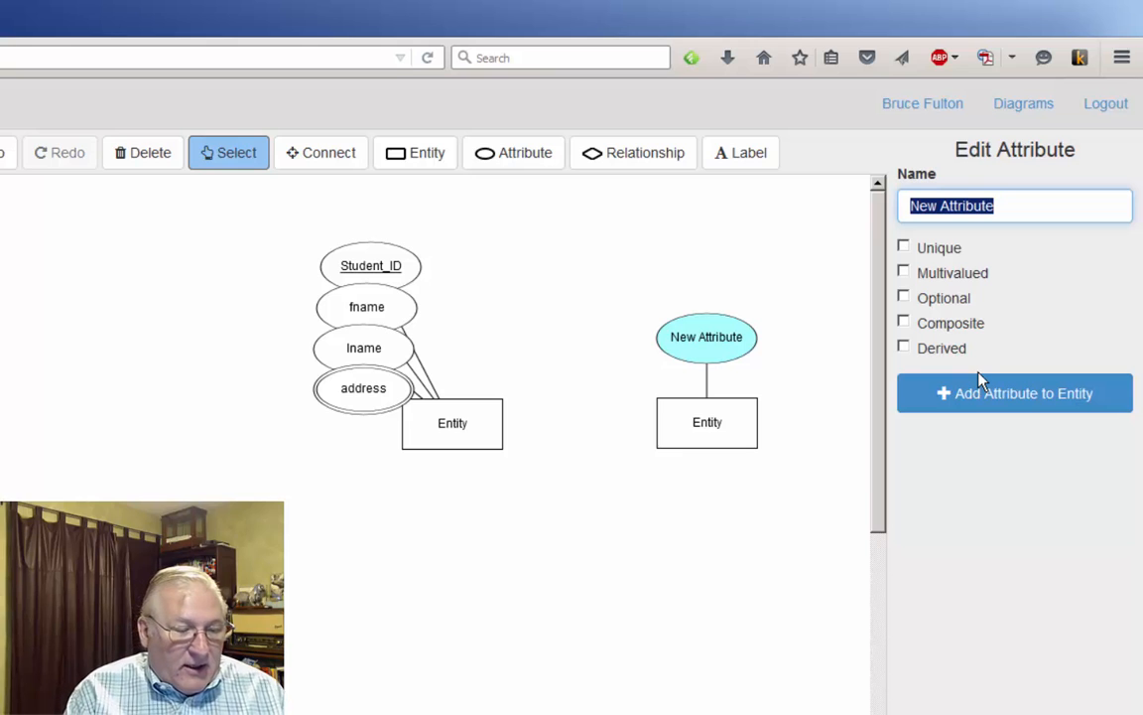
text(C)
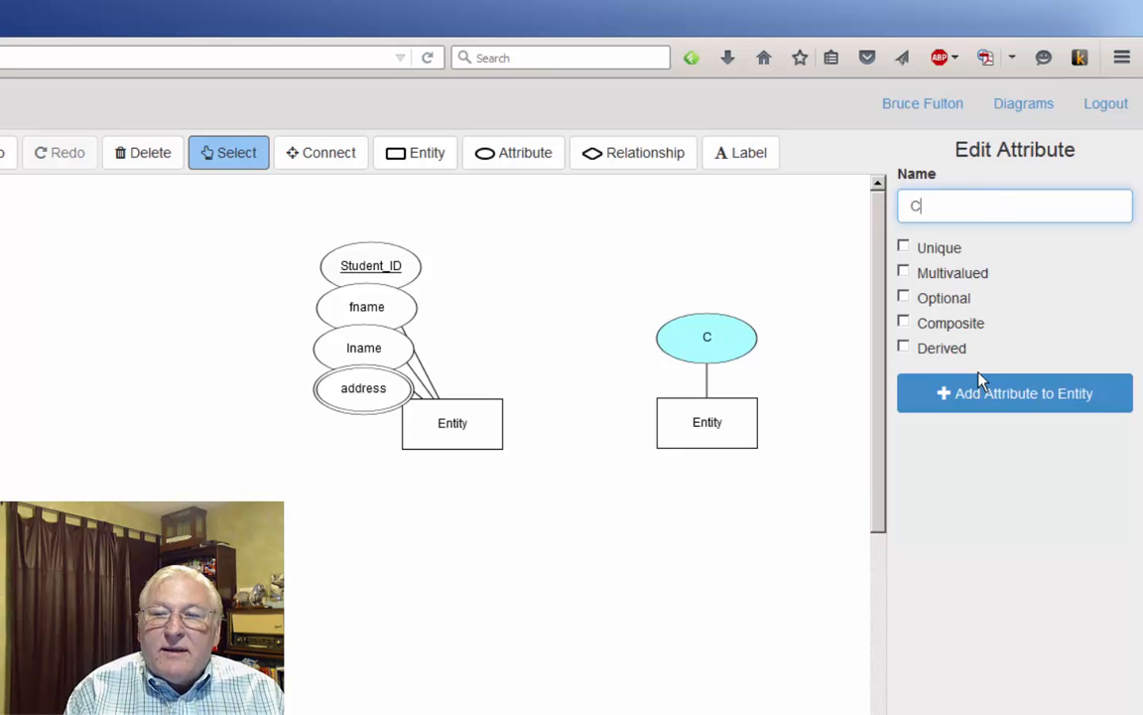
text(ourse_ID)
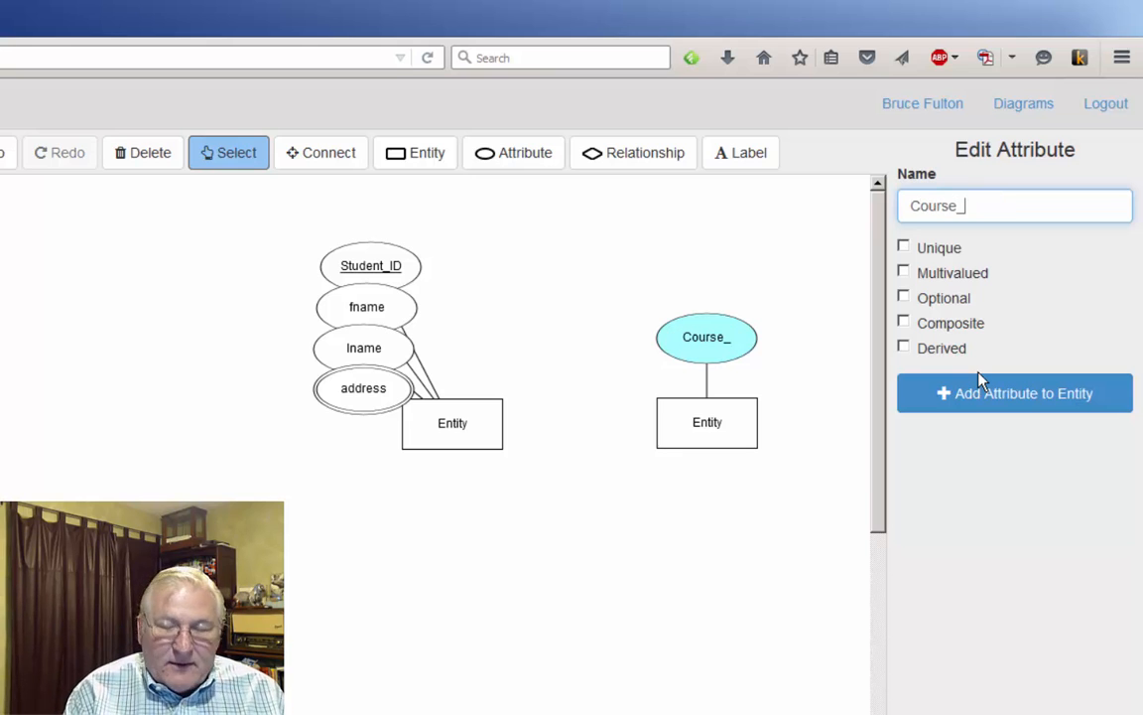
click(903, 246)
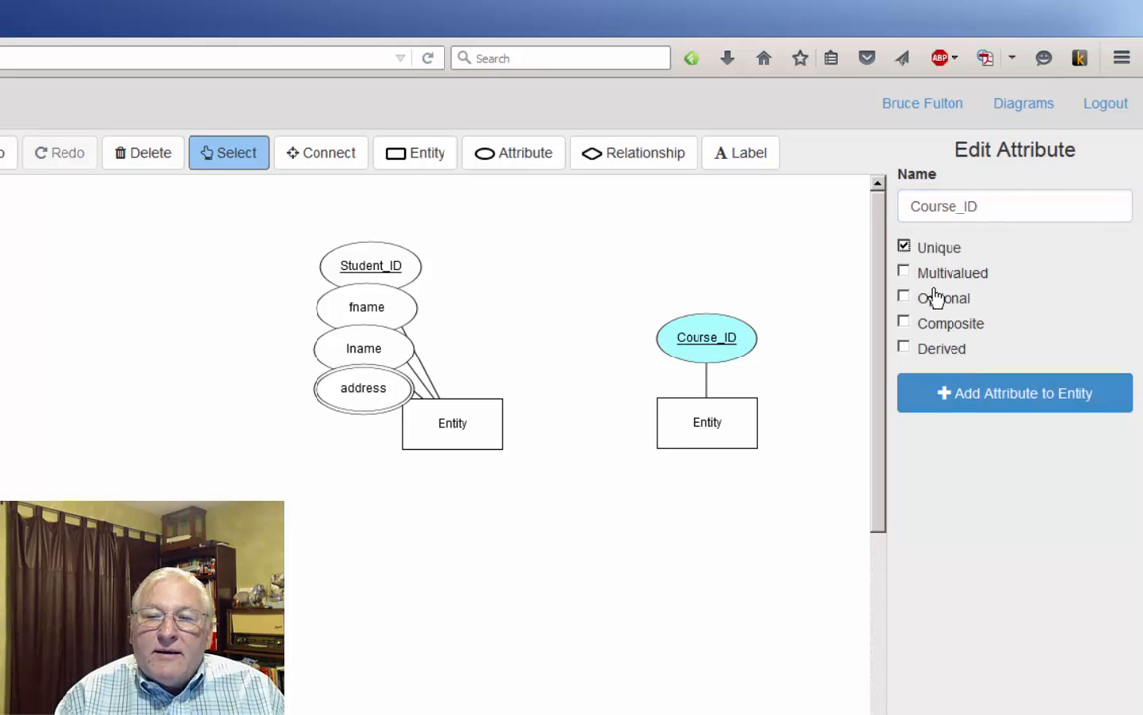
Add two more attributes named cname and cnumber to the second entity.
click(974, 393)
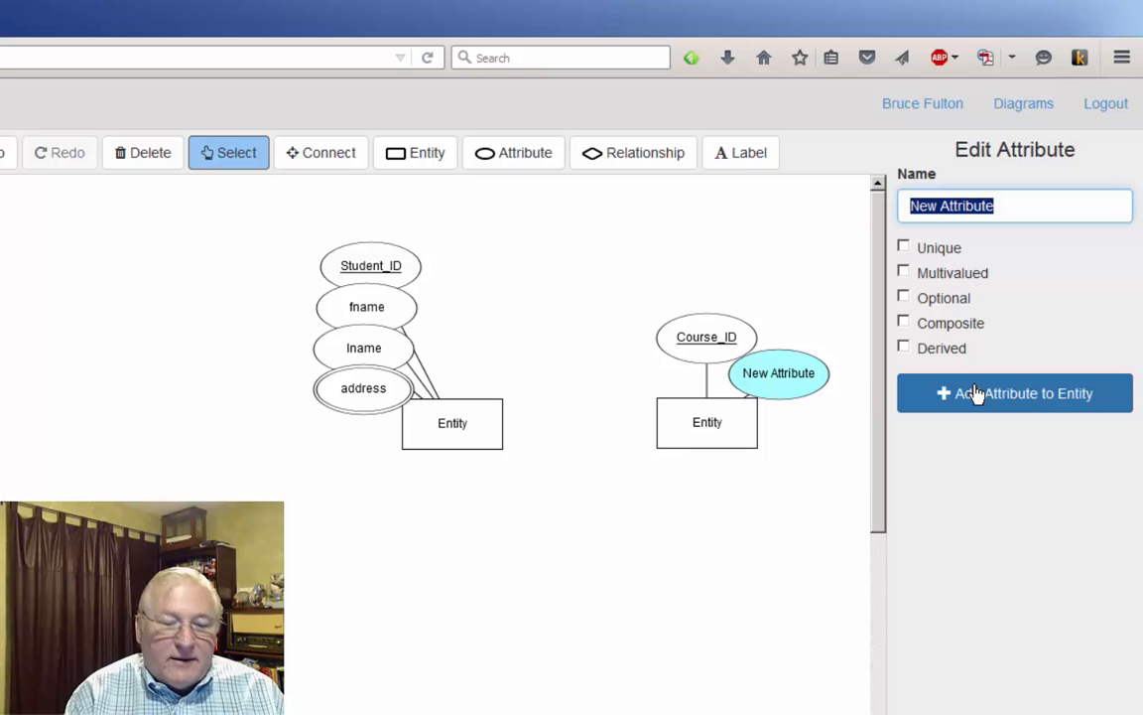
text(cname)
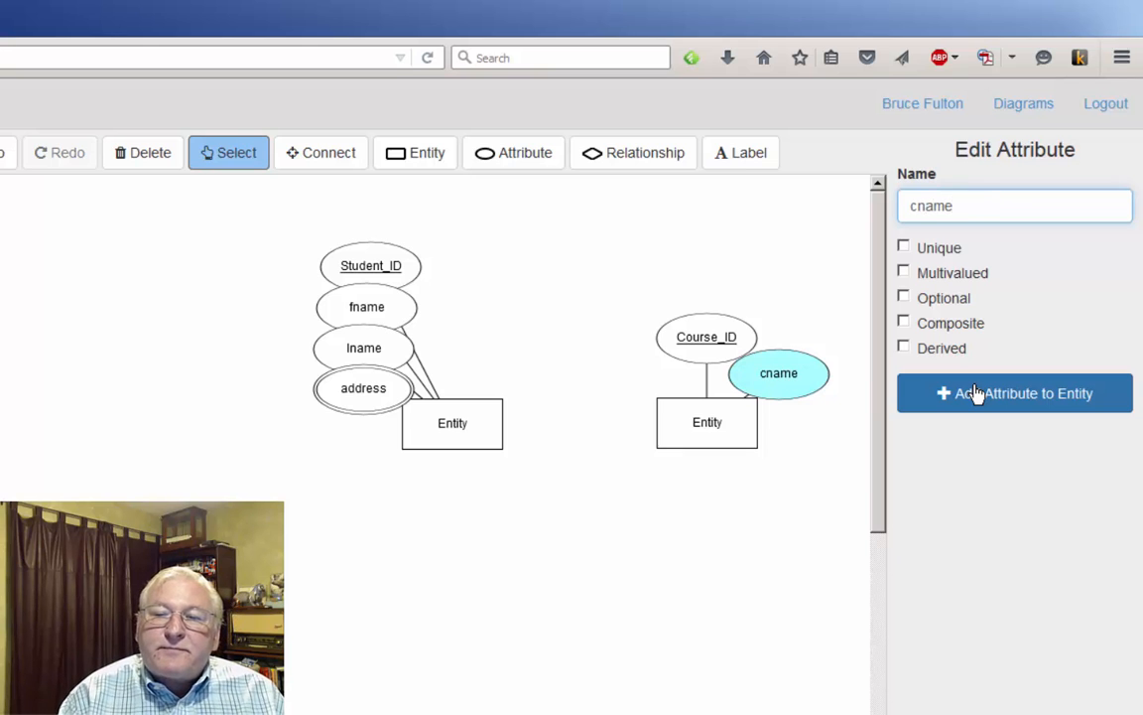
click(975, 393)
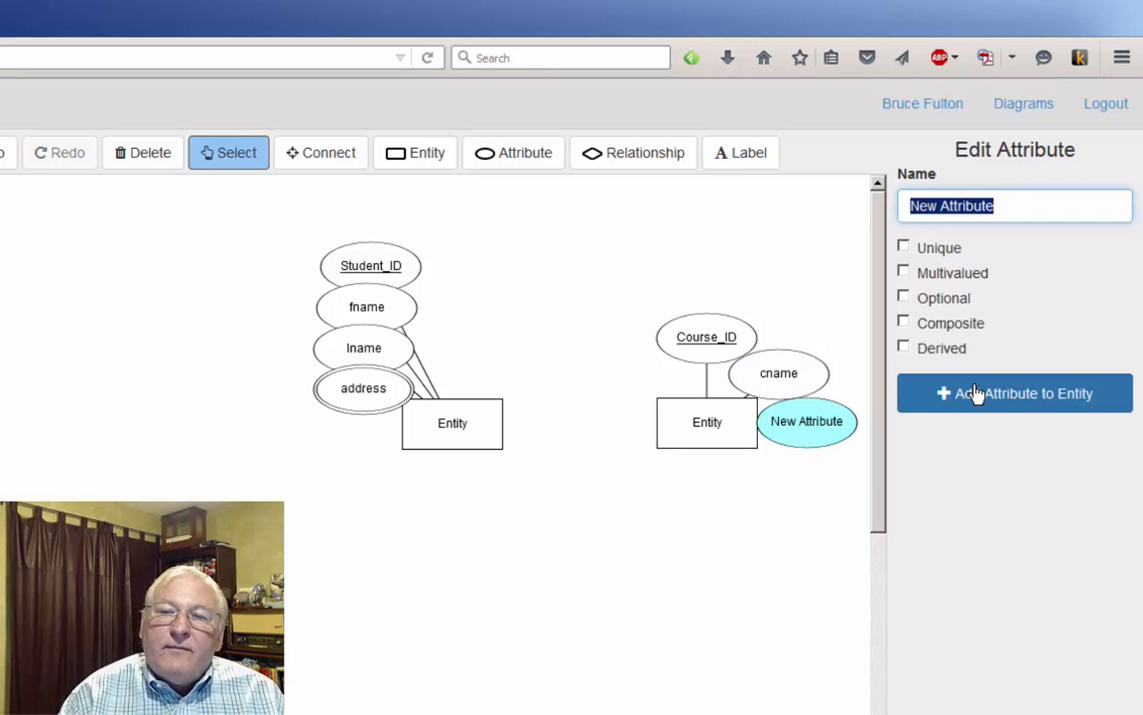
text(c)
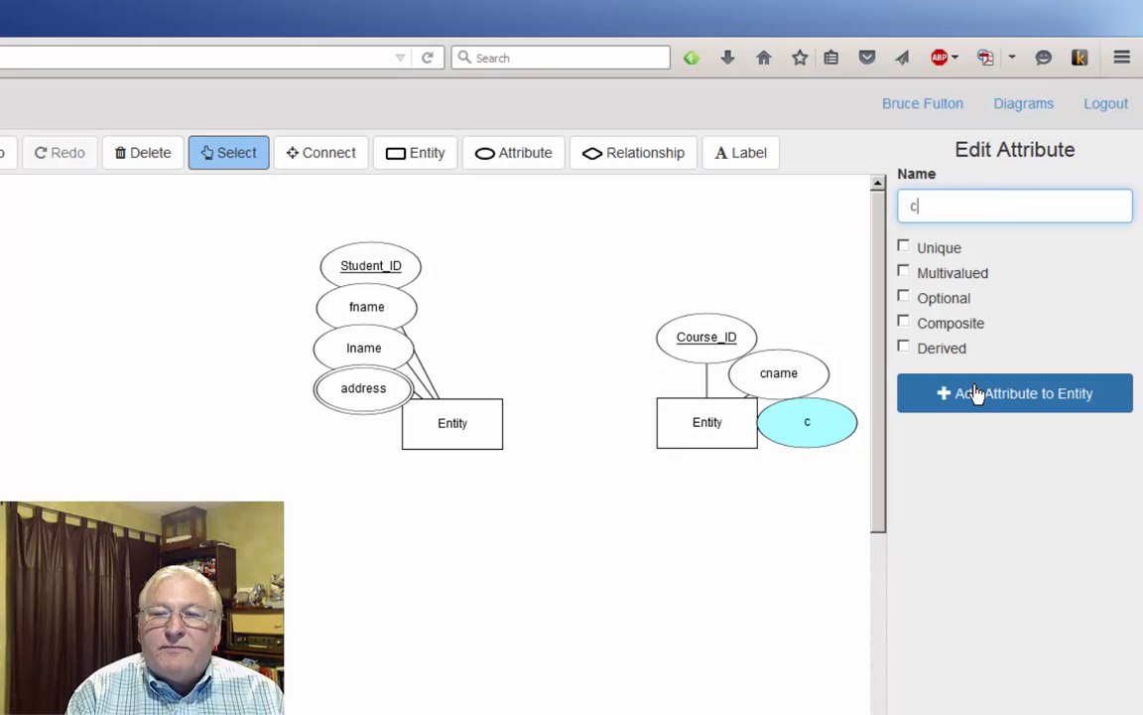
text(number)
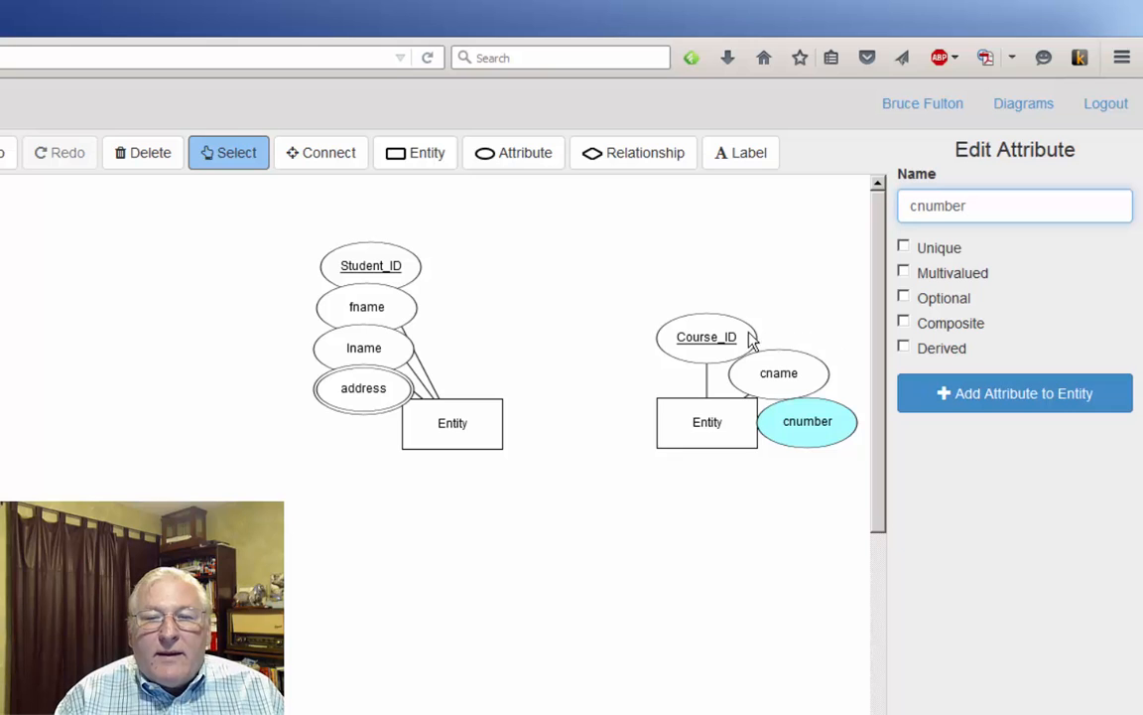
Stack the Course_ID, cname and cnumber attributes in a column at the upper right of their entity.
drag(734, 334, 810, 294)
drag(788, 354, 793, 315)
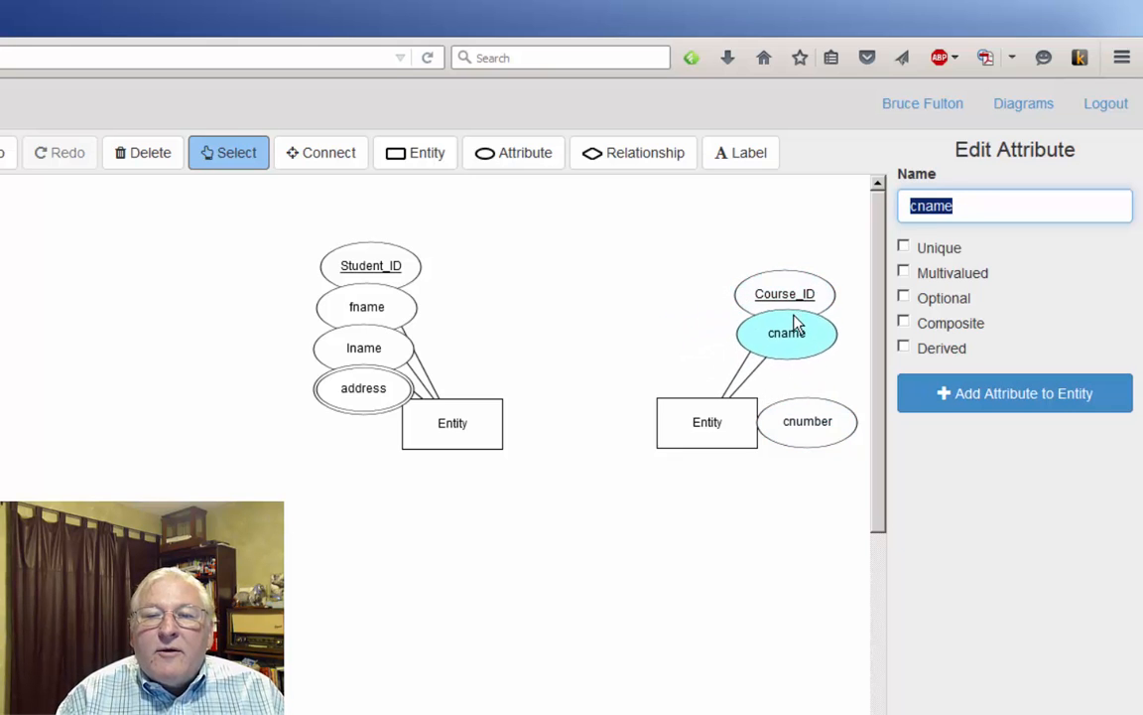
click(806, 400)
drag(803, 393, 787, 353)
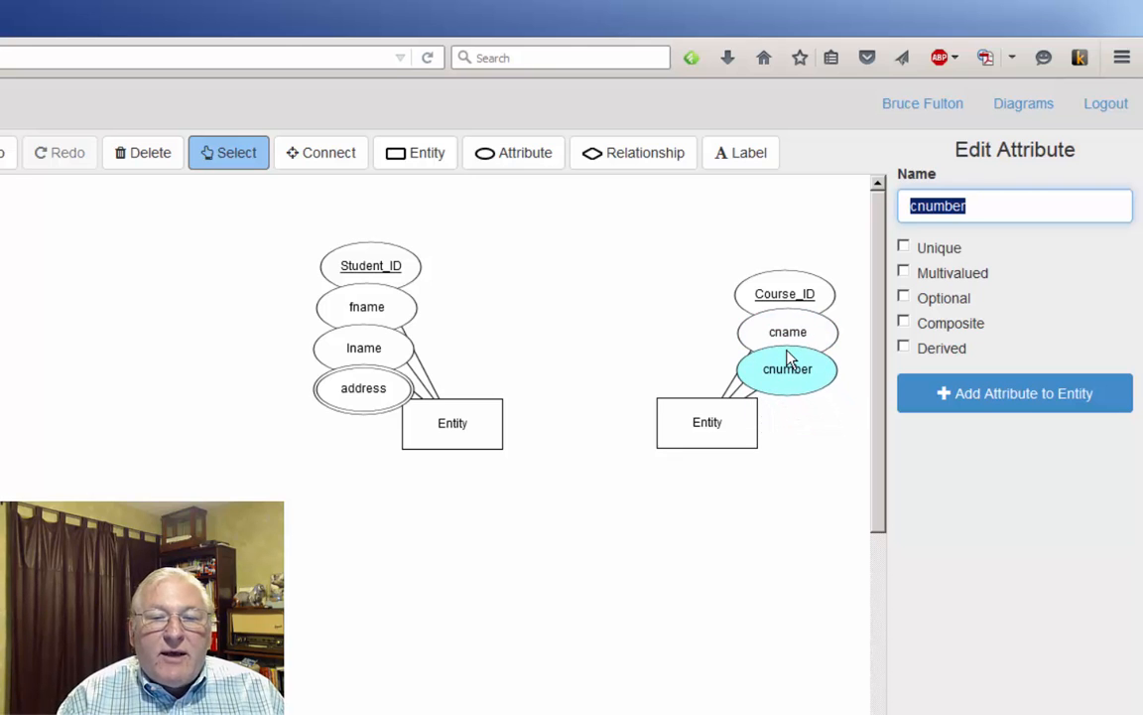
Rename the entity holding Student_ID as Student and the entity holding Course_ID as Course.
click(498, 444)
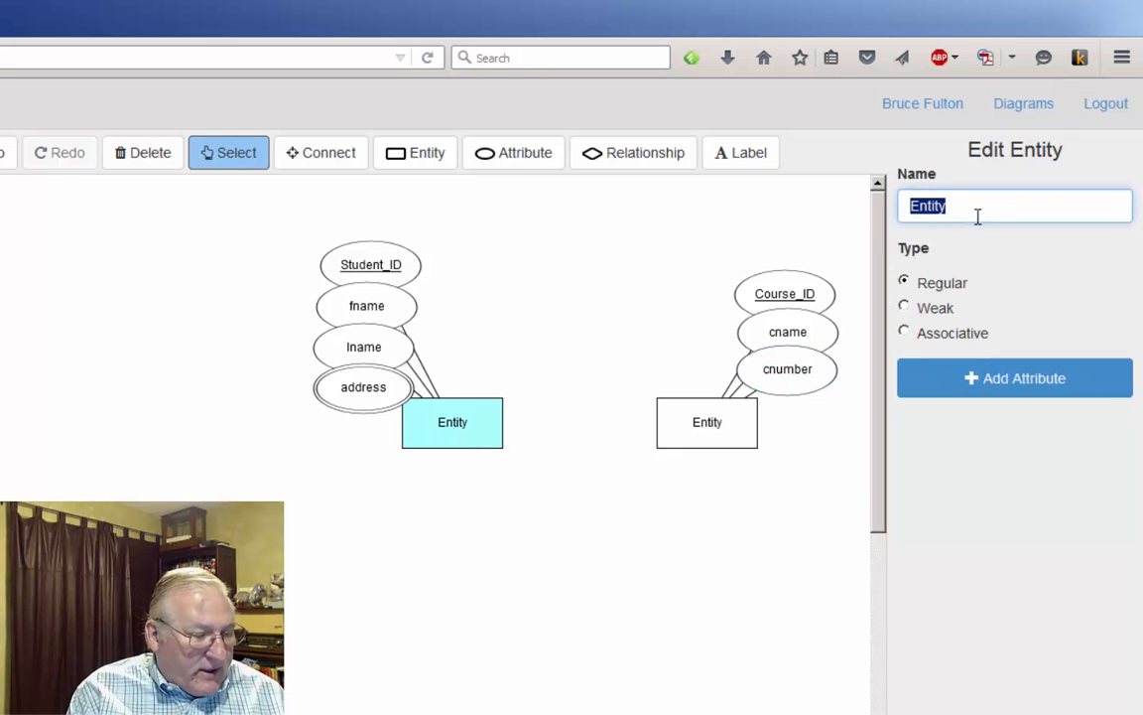
text(S)
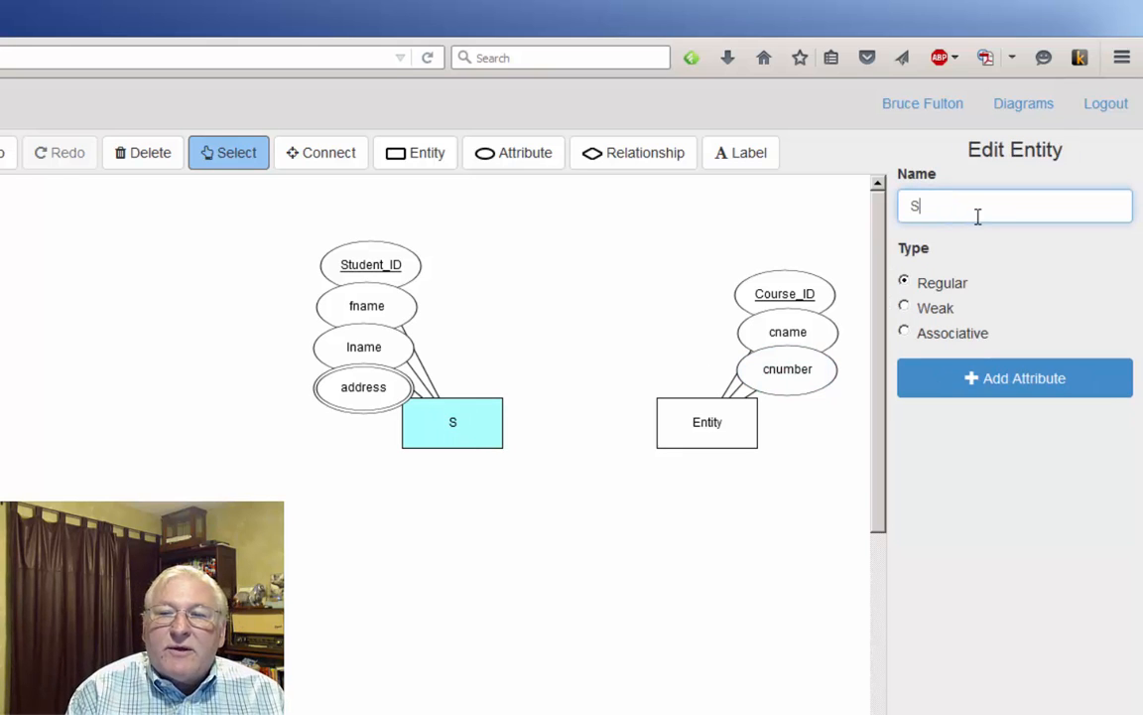
text(tudent)
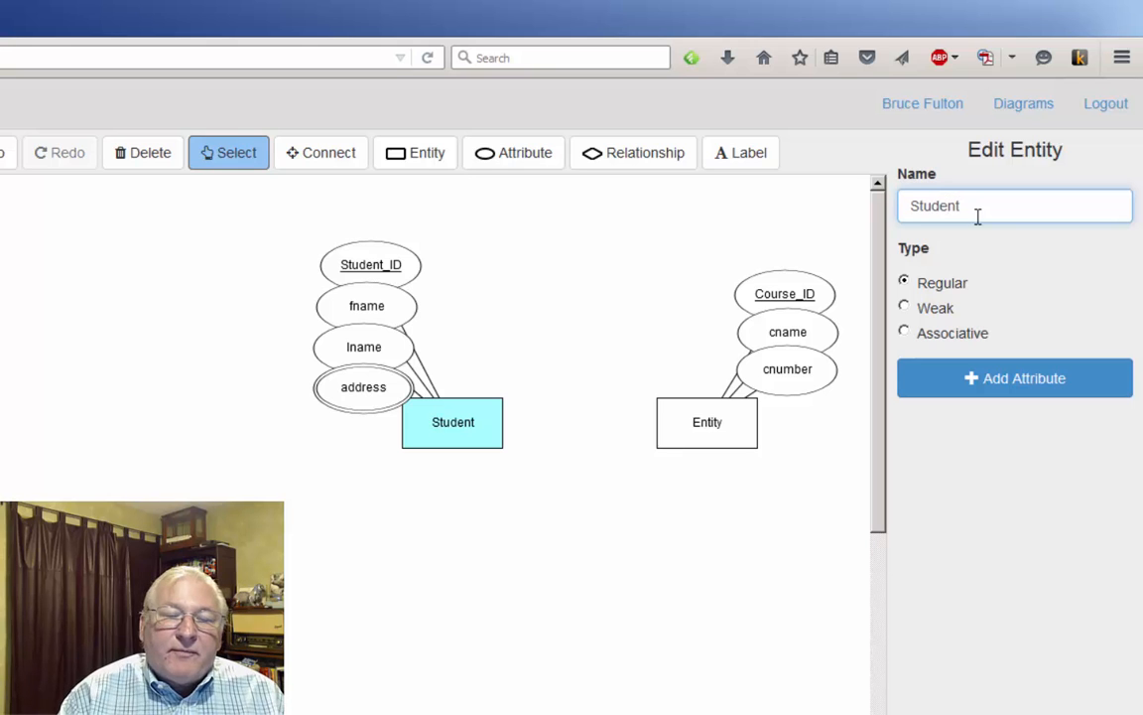
click(703, 429)
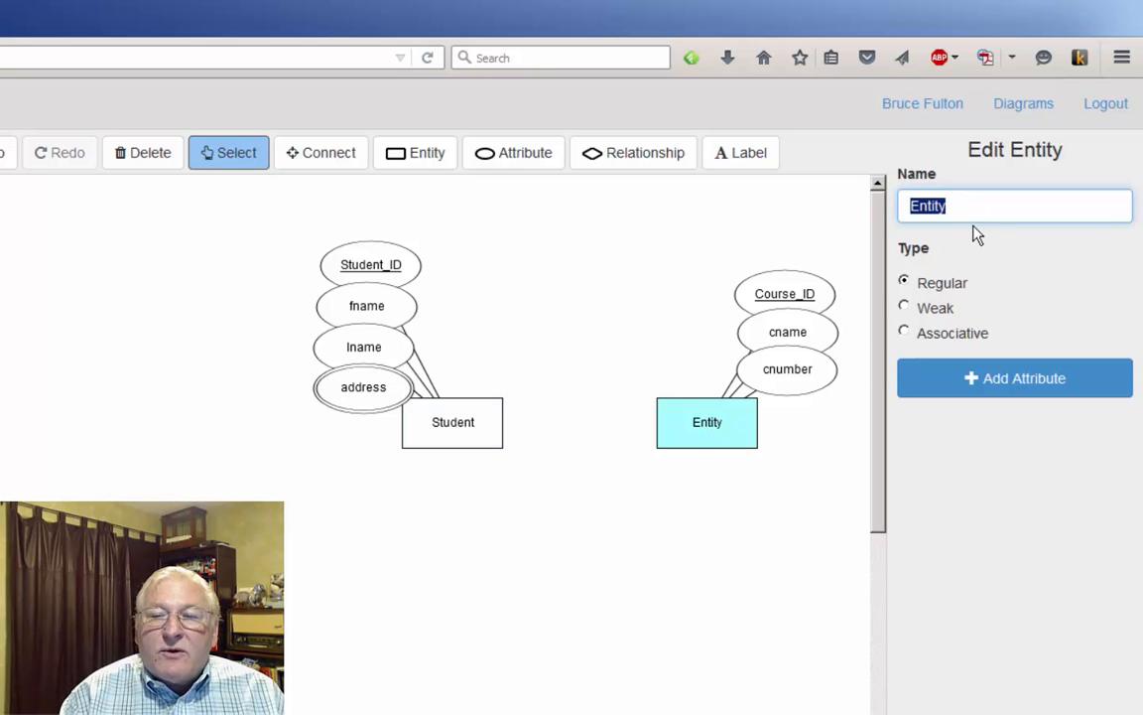
text(Course)
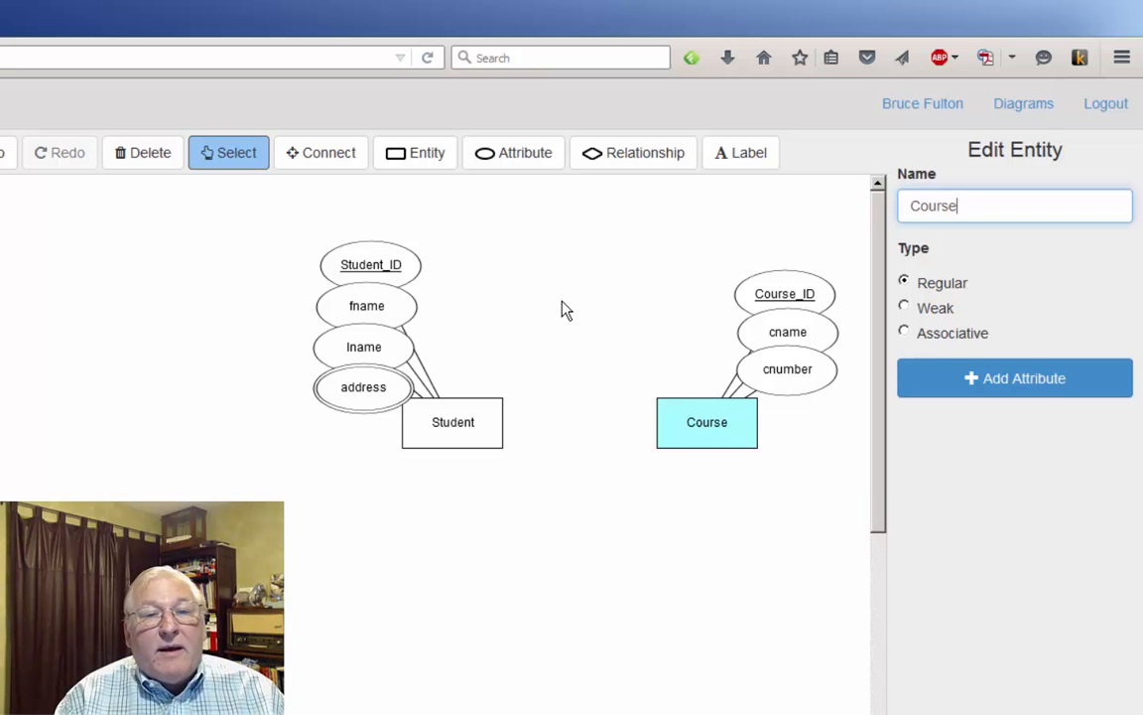
Connect the Student entity to the Course entity with a relationship.
click(463, 415)
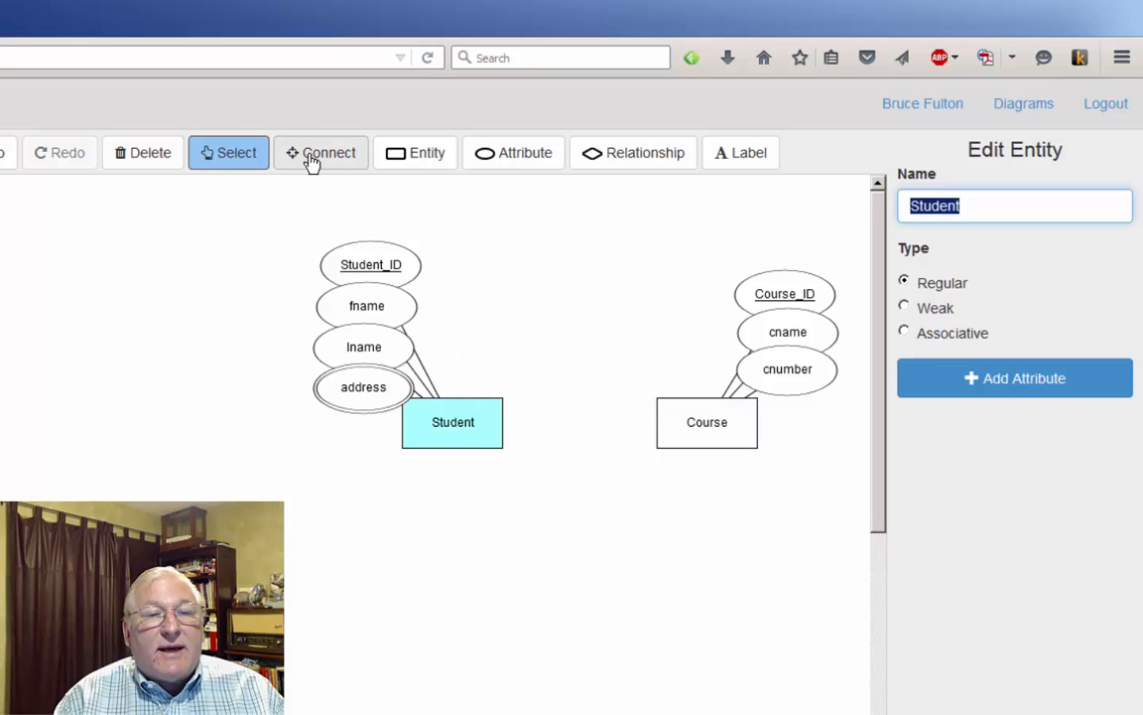
click(628, 159)
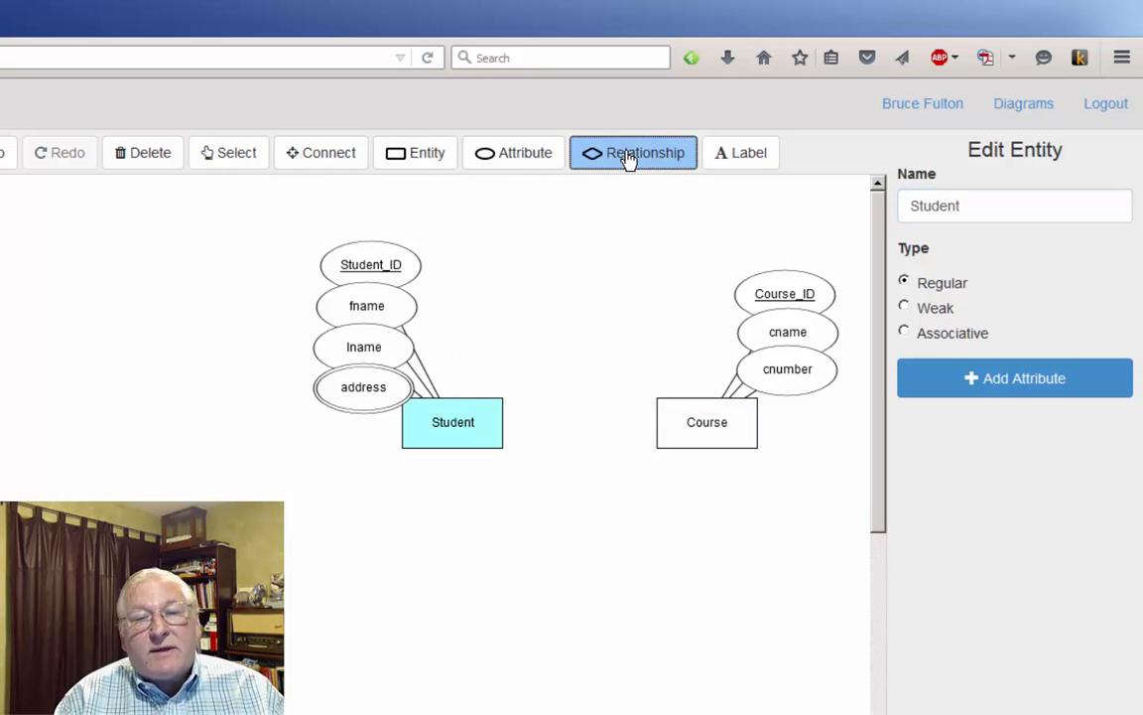
click(336, 159)
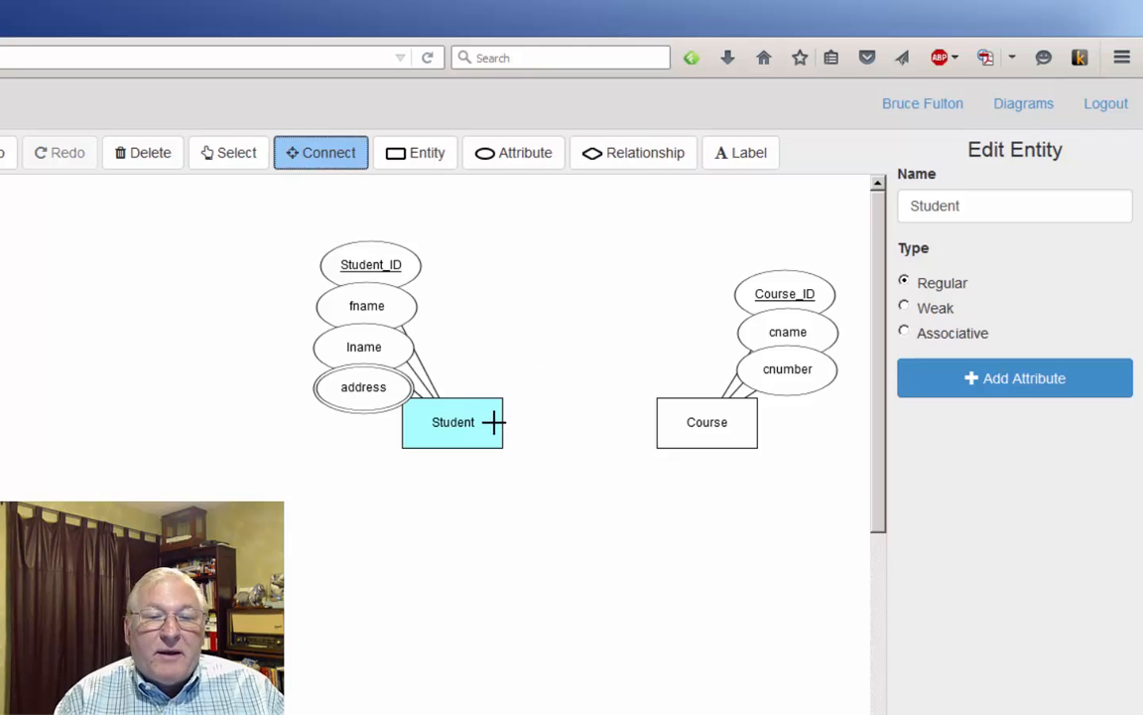
drag(493, 422, 631, 425)
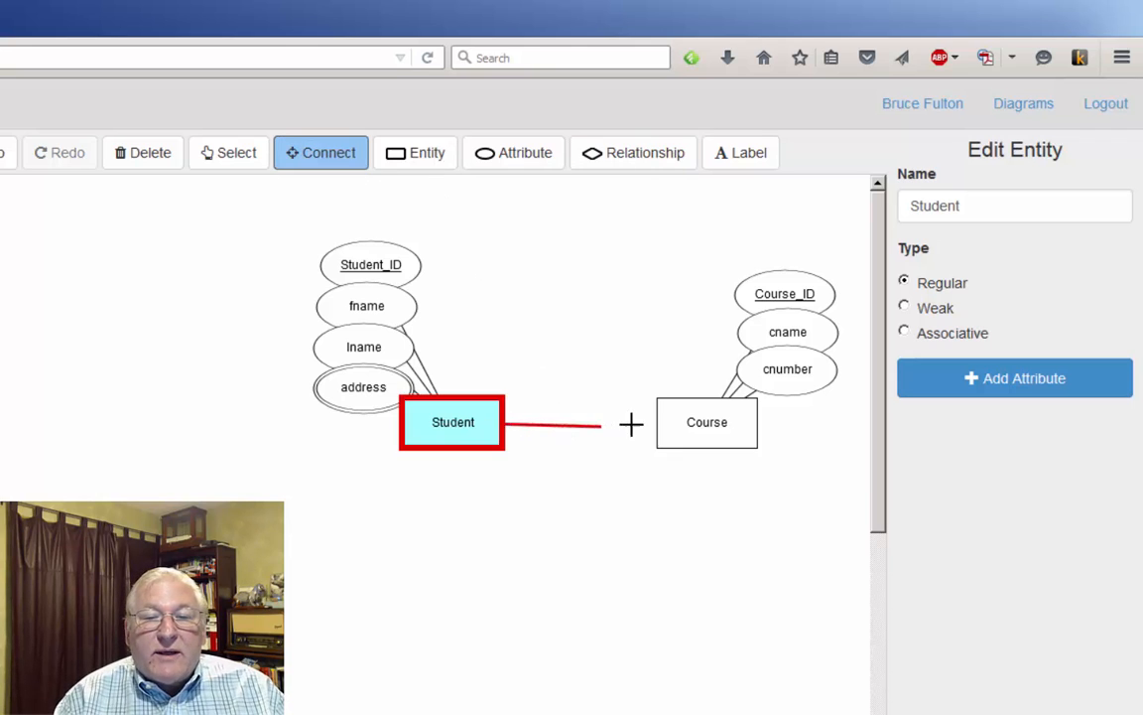
click(686, 422)
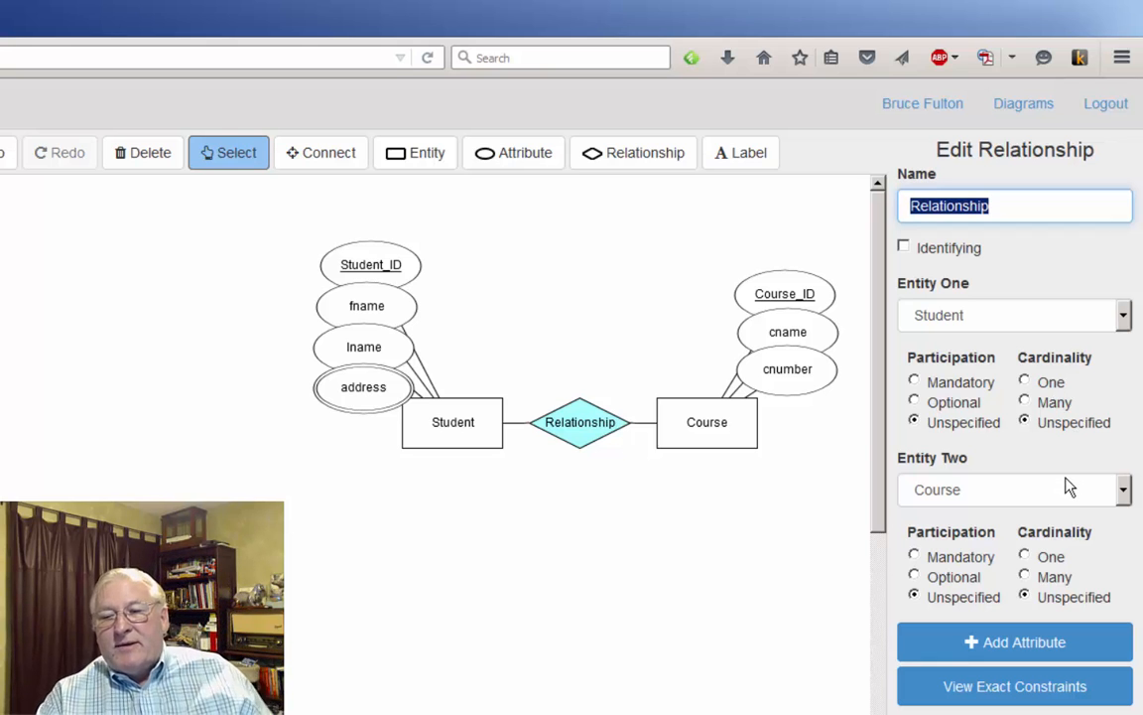
Set the relationship's cardinality to Many for Student and One for Course.
click(1026, 579)
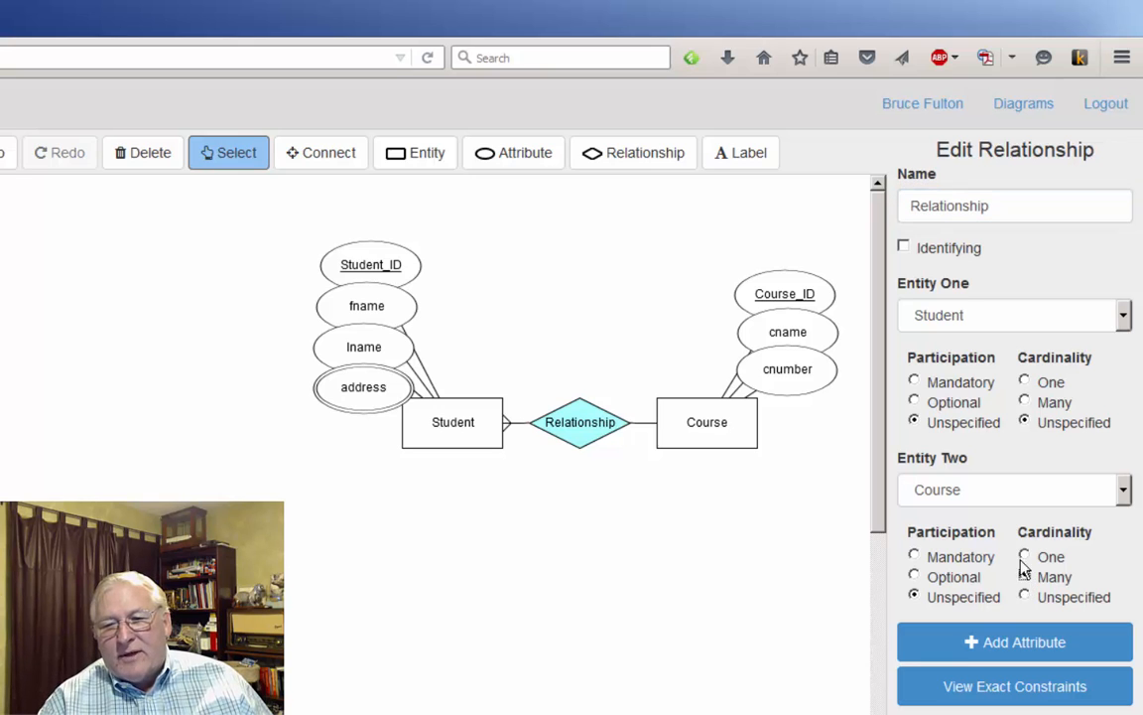
click(1026, 558)
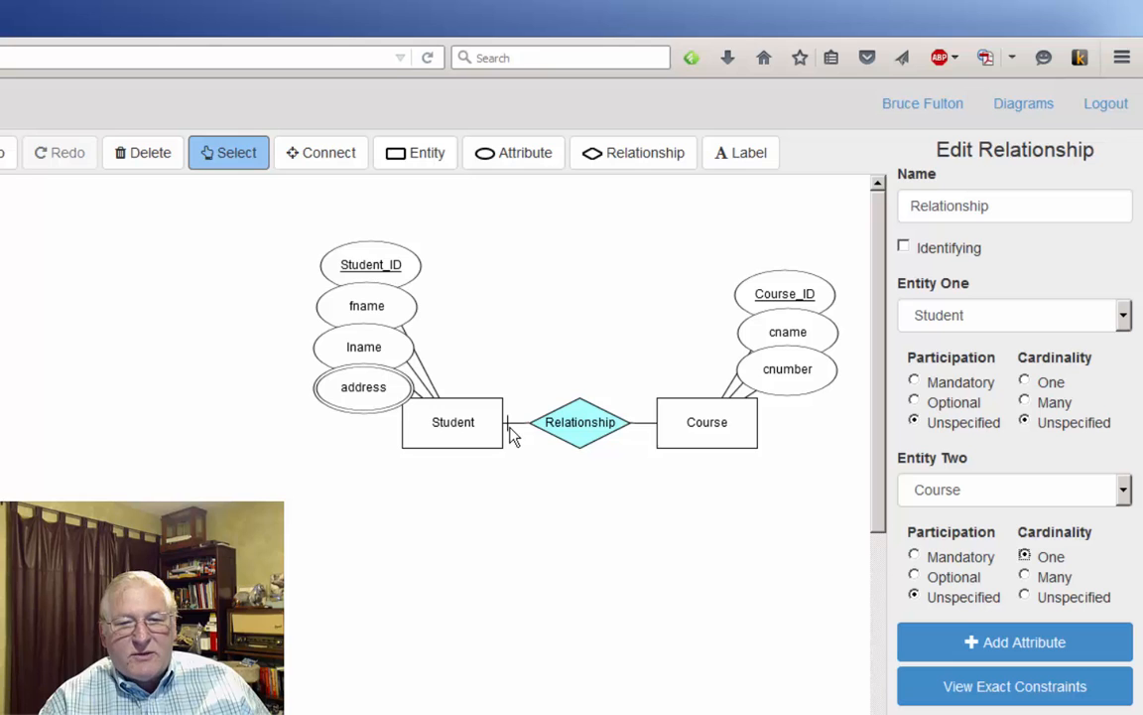
click(1025, 401)
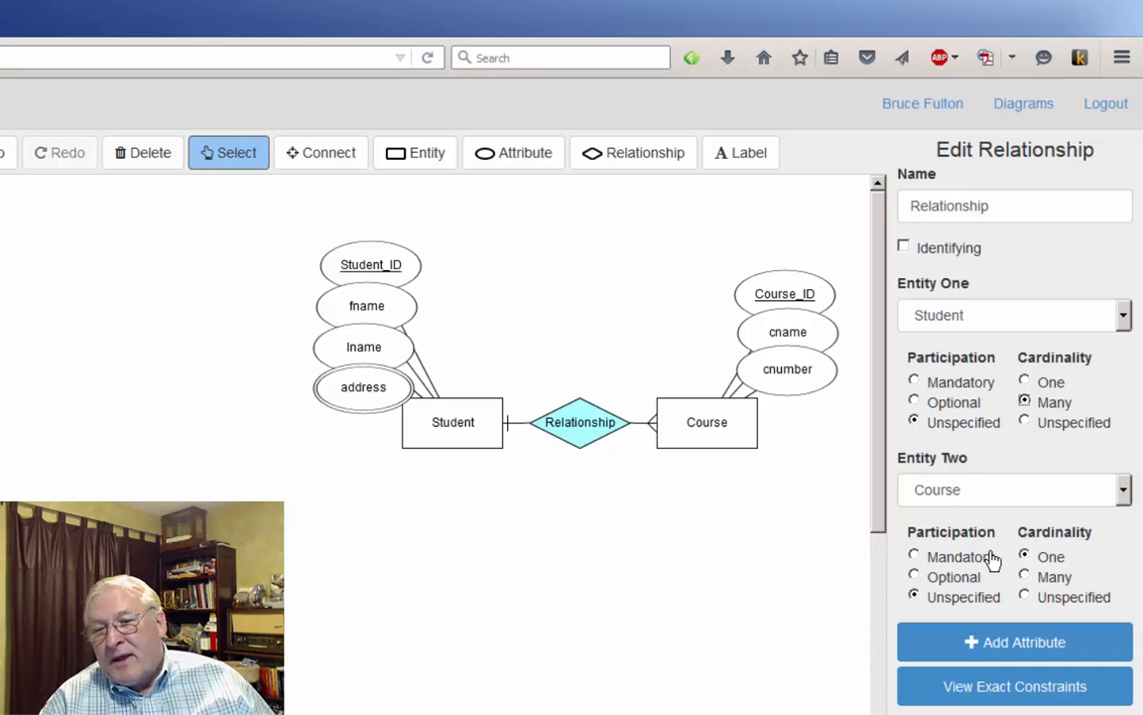
Set the relationship's participation to Optional for Course and Mandatory for Student.
click(915, 578)
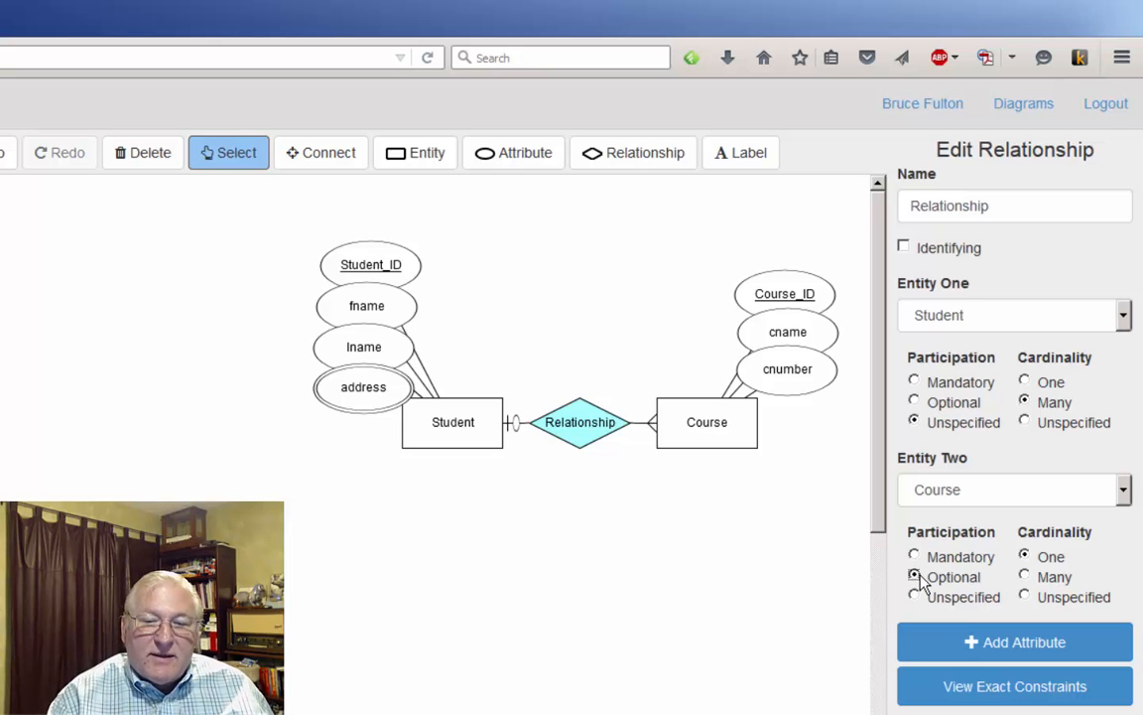
click(915, 403)
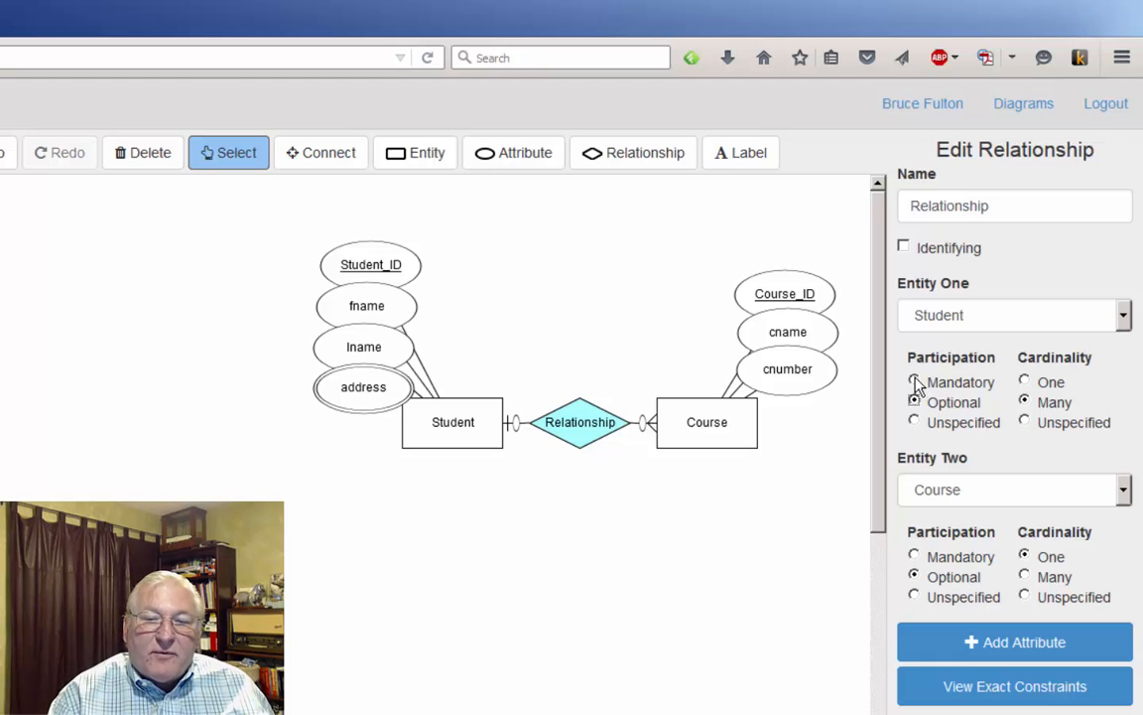
click(915, 382)
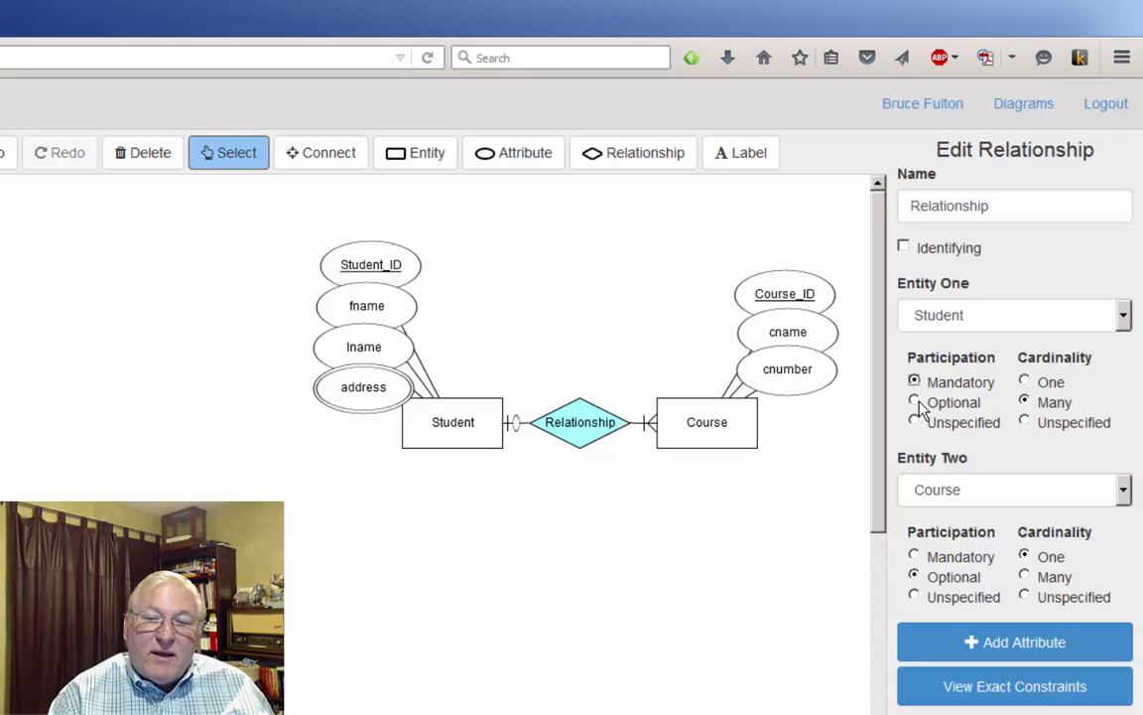
Set Student's participation to Optional, and try an exact maximum constraint of 3 for Student before clearing it.
click(915, 402)
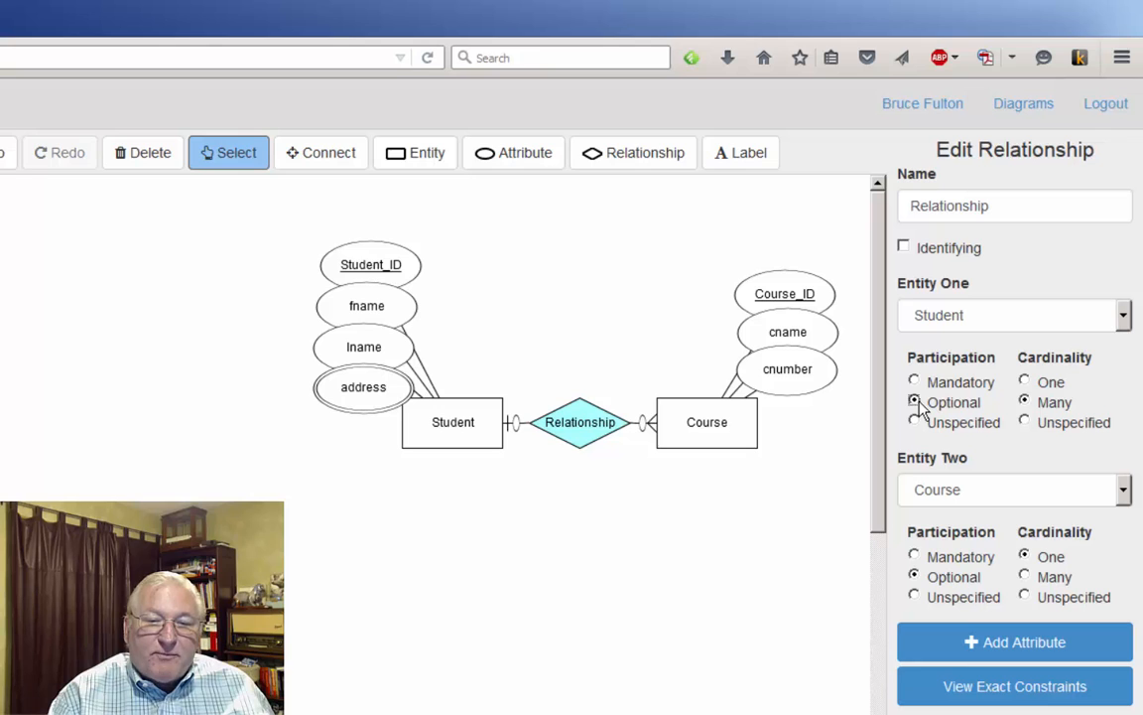
click(944, 695)
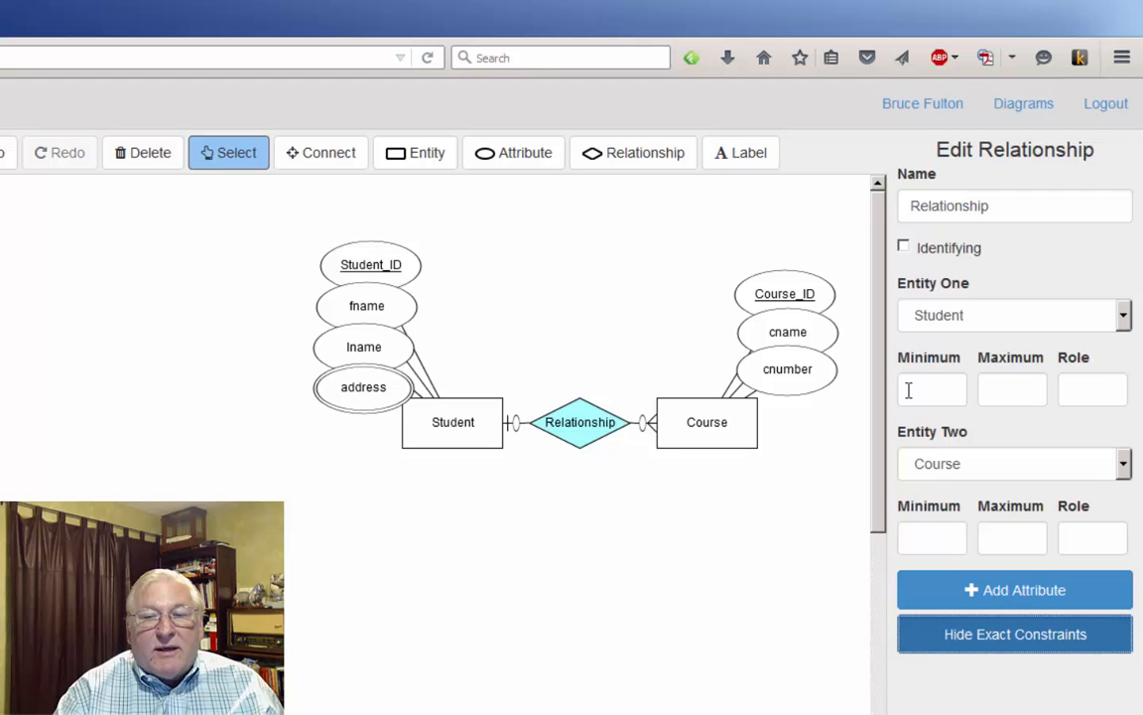
click(991, 388)
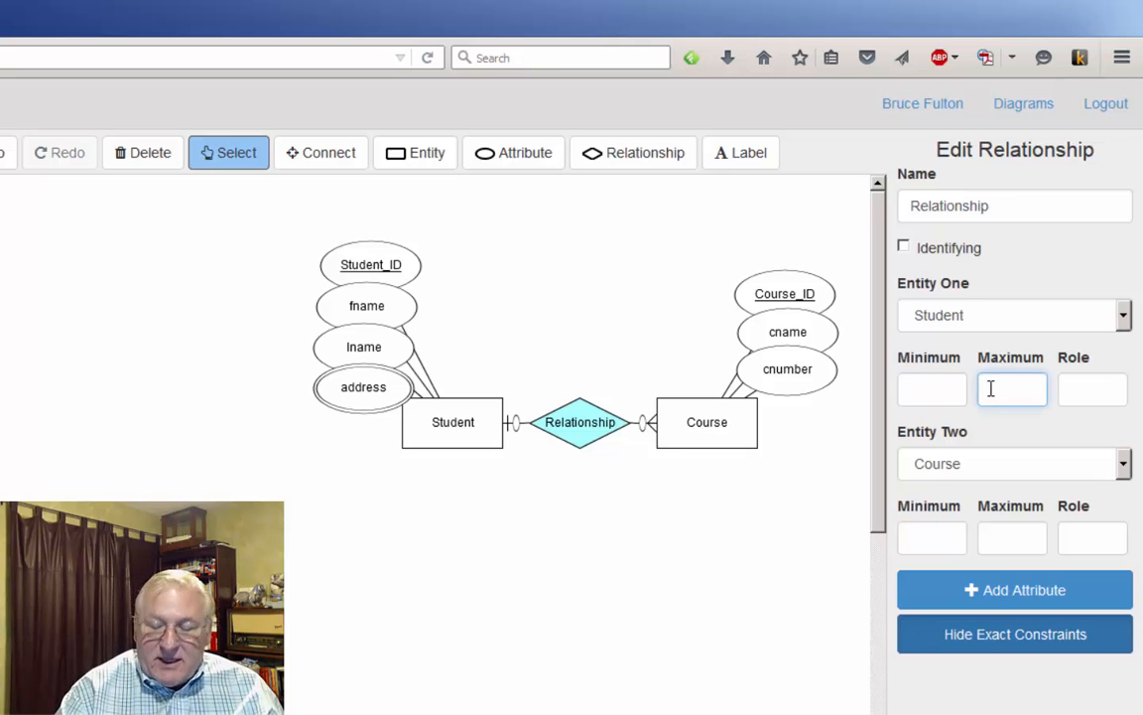
text(3)
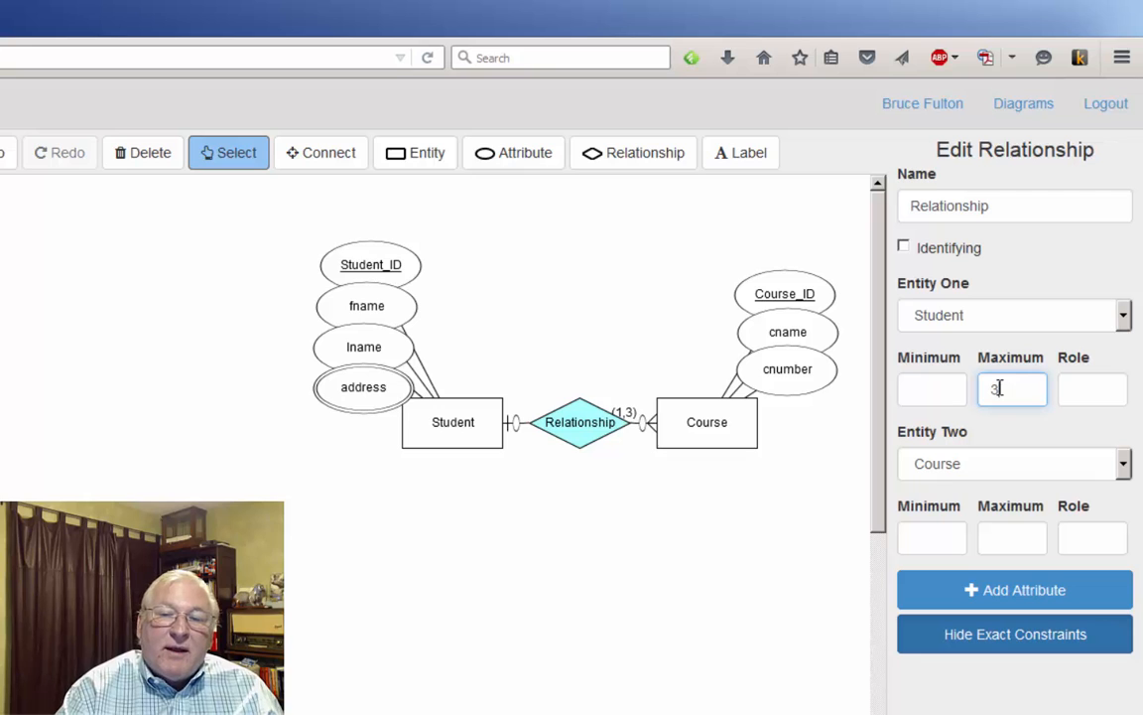
double_click(998, 388)
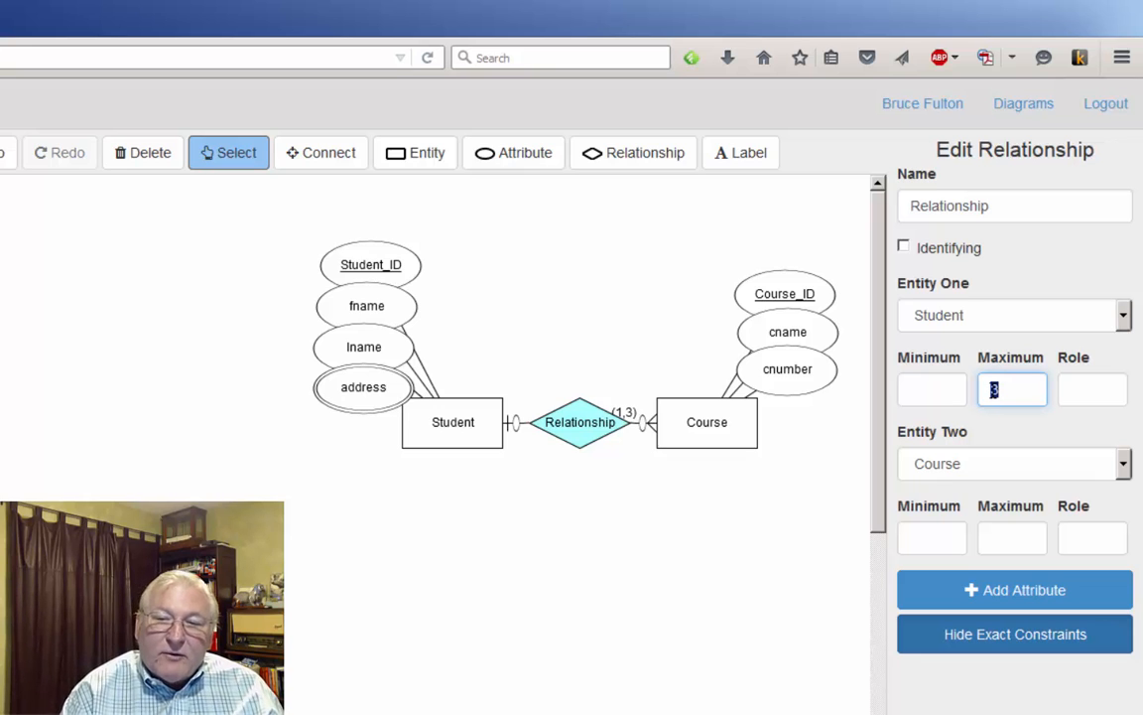
key(BackSpace)
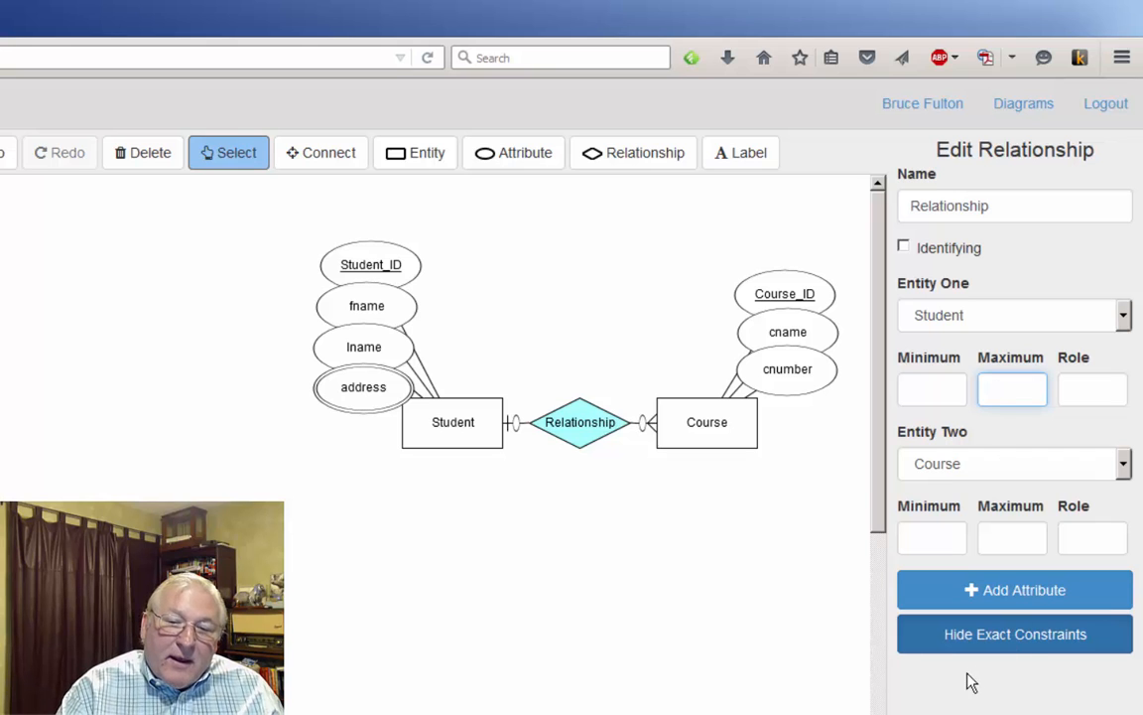
click(944, 635)
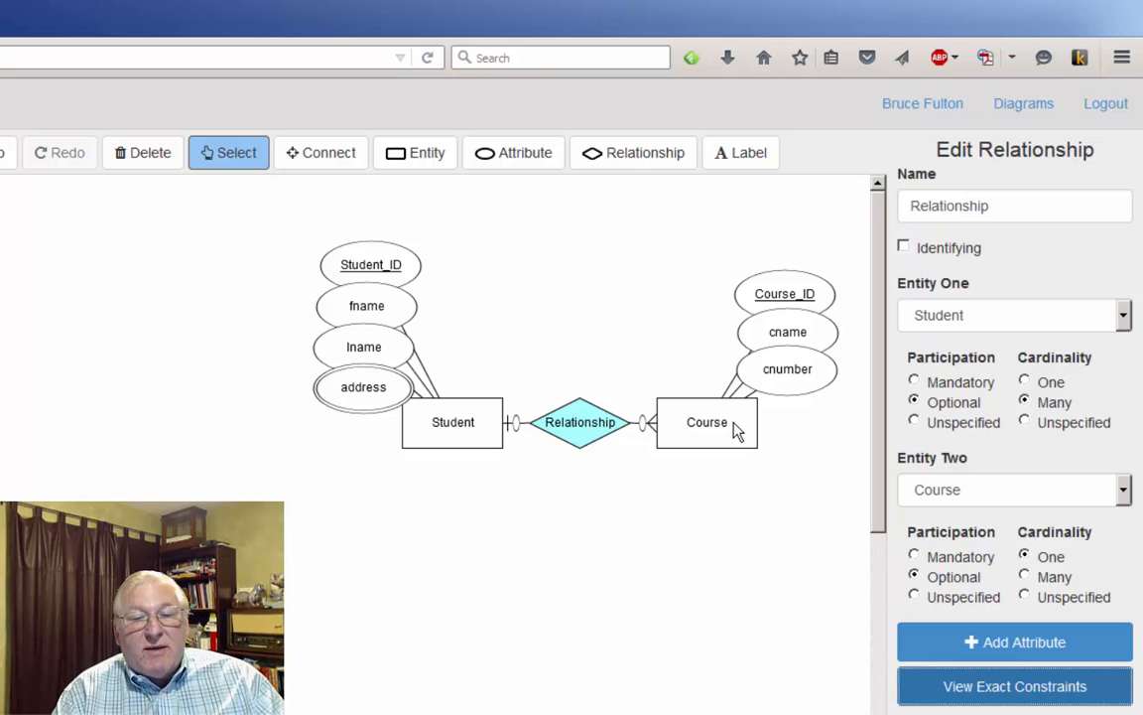
Delete the relationship between Student and Course, and move the Student entity farther away from Course.
click(586, 431)
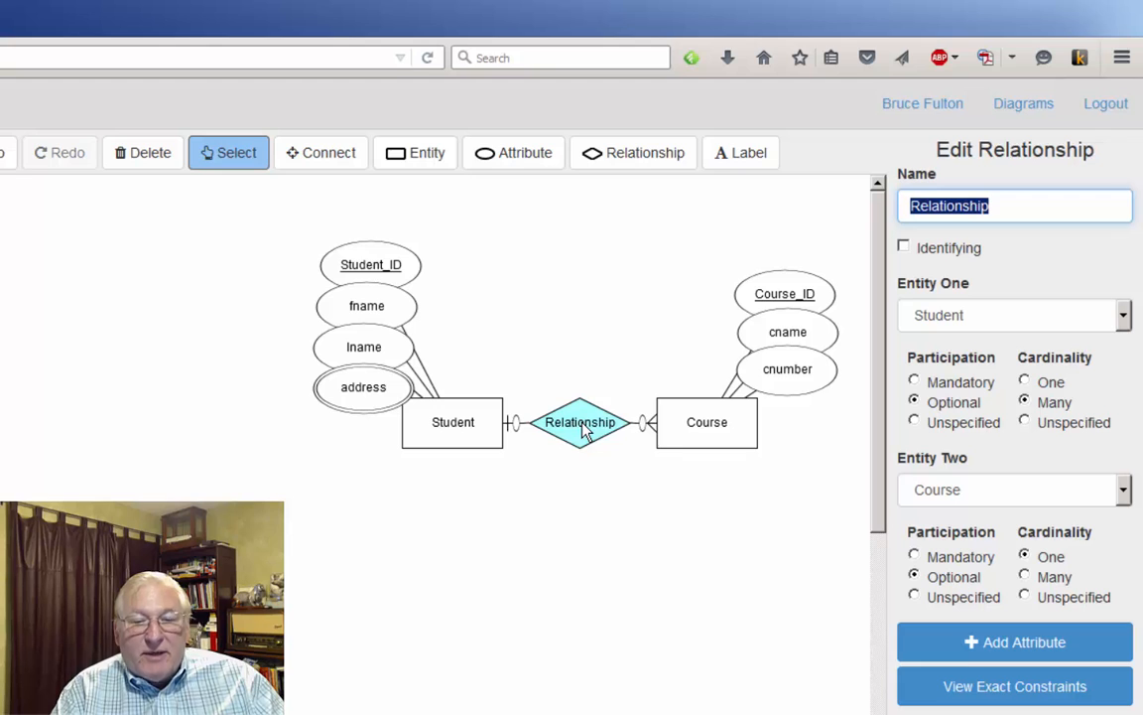
key(Delete)
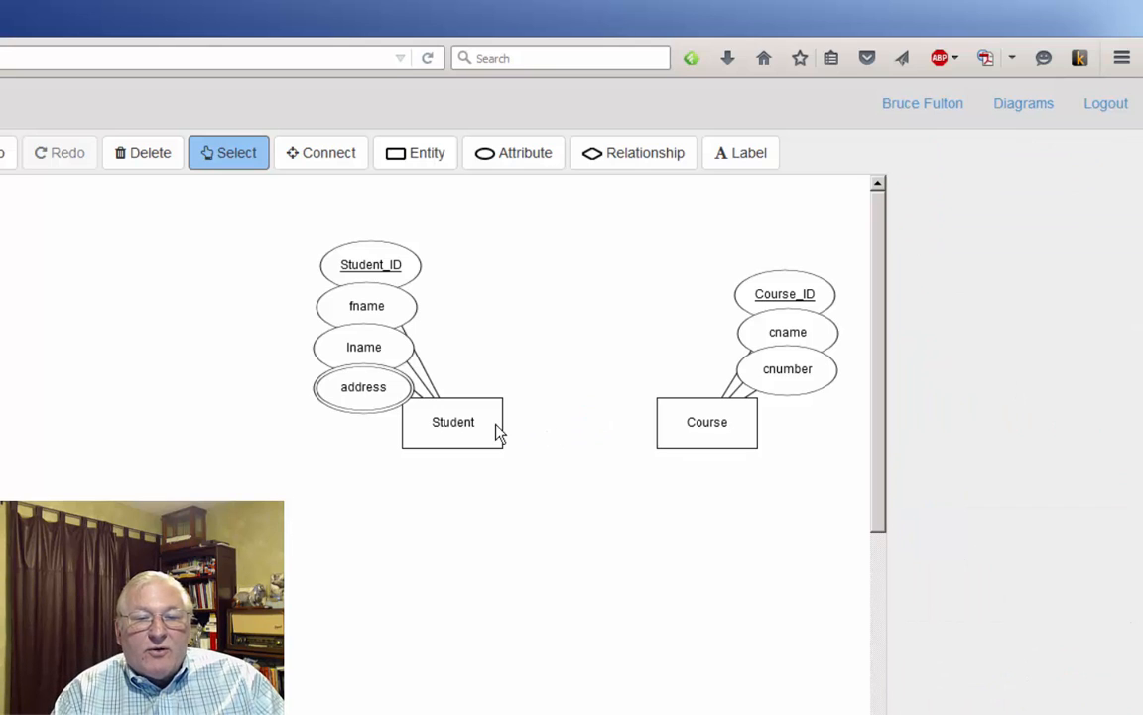
drag(497, 434, 461, 431)
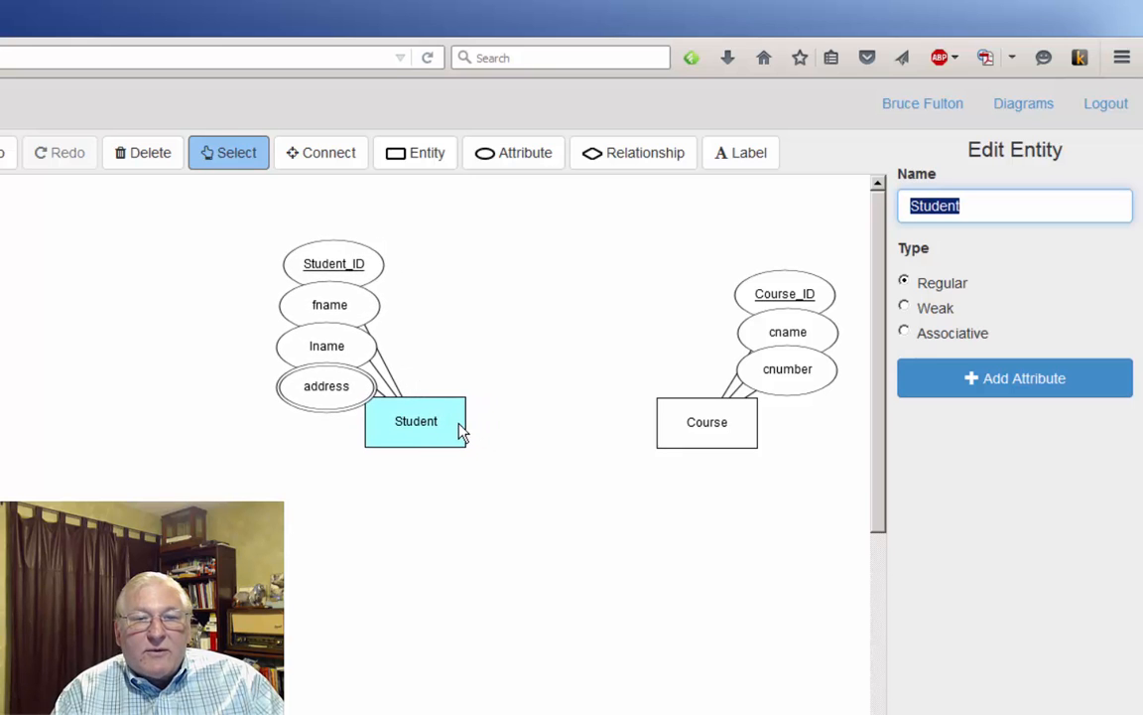
Add an associative entity between Student and Course, spacing it and Student out to leave room on both sides.
click(426, 152)
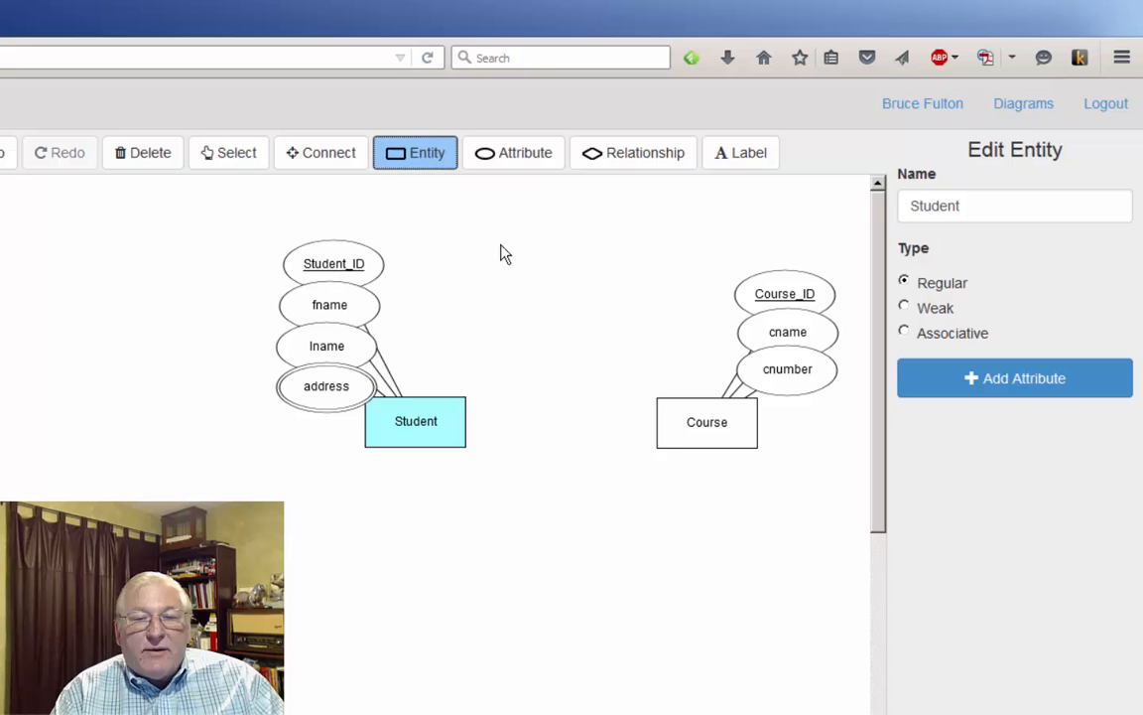
click(550, 429)
drag(551, 429, 563, 428)
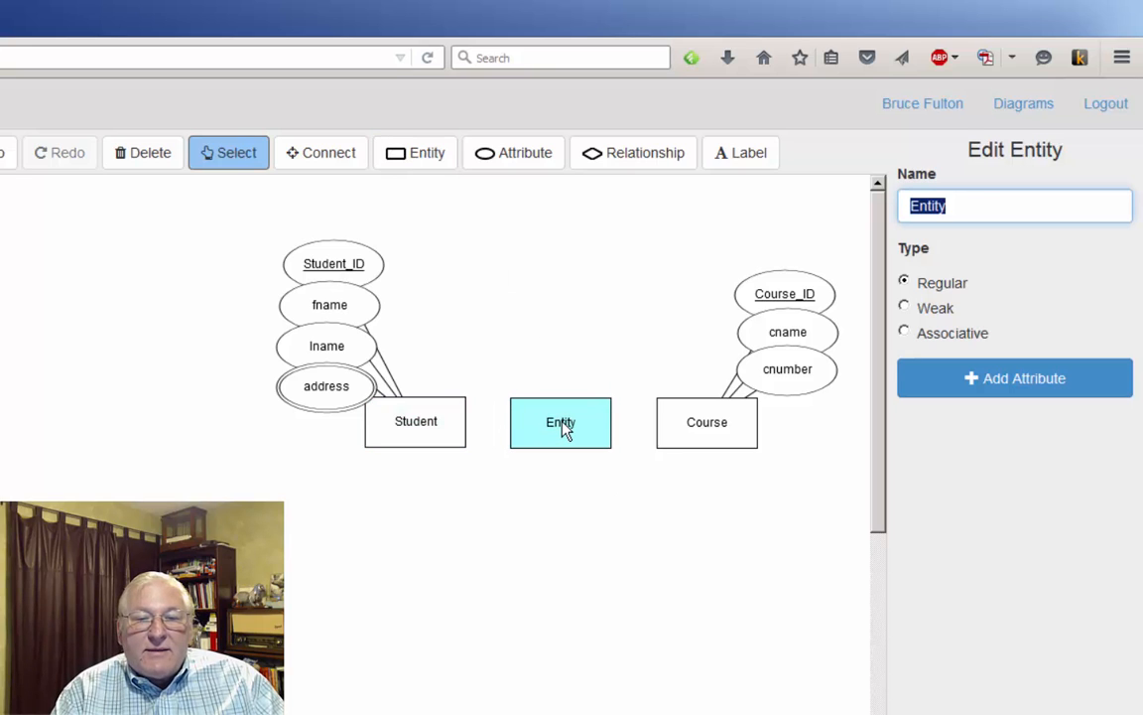
click(906, 333)
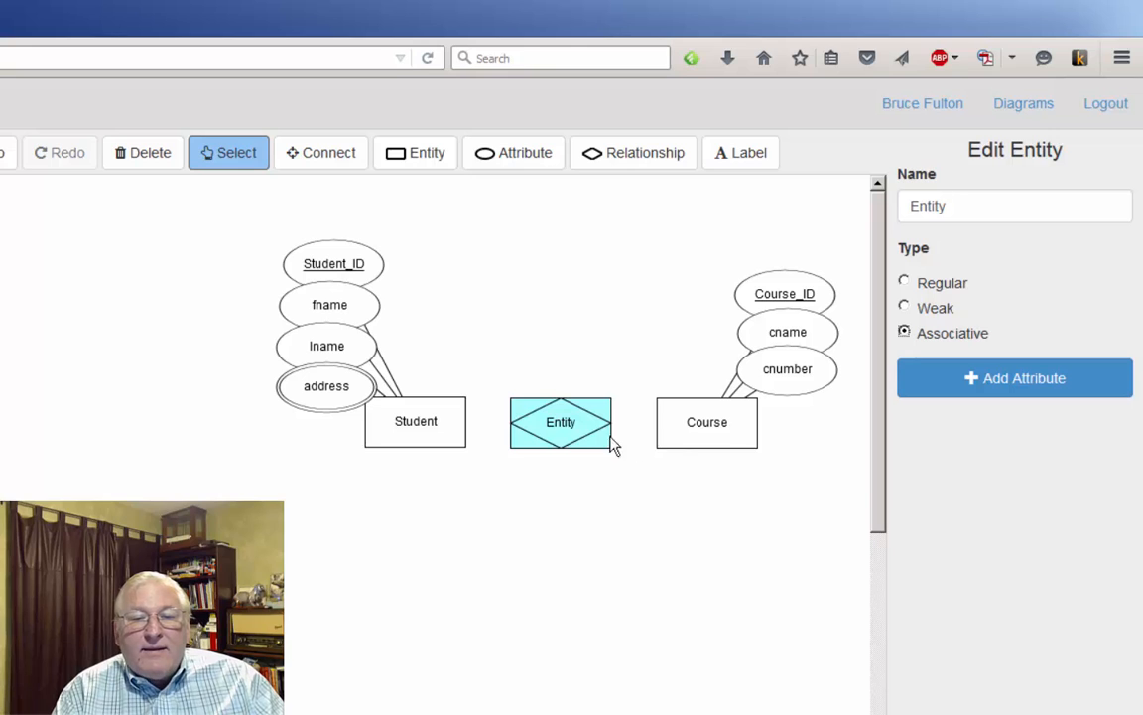
drag(434, 429, 366, 428)
drag(544, 429, 509, 429)
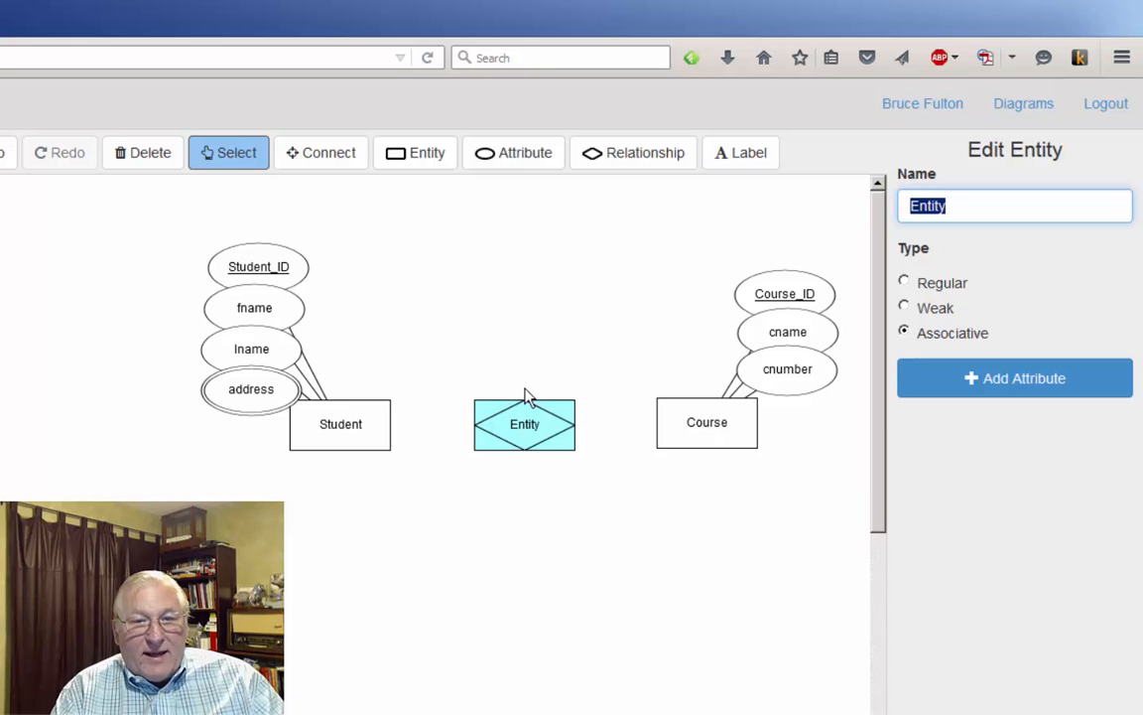
Connect the associative entity to Course and Student to Entity, creating a relationship for each pair.
click(321, 151)
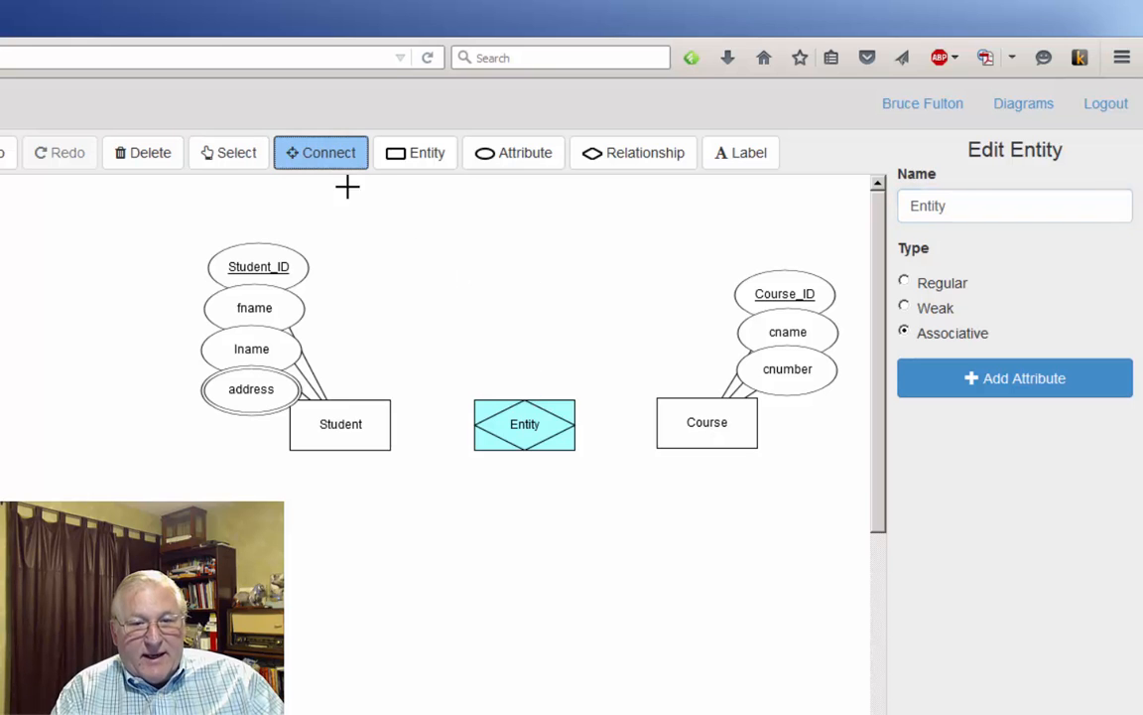
drag(536, 426, 721, 426)
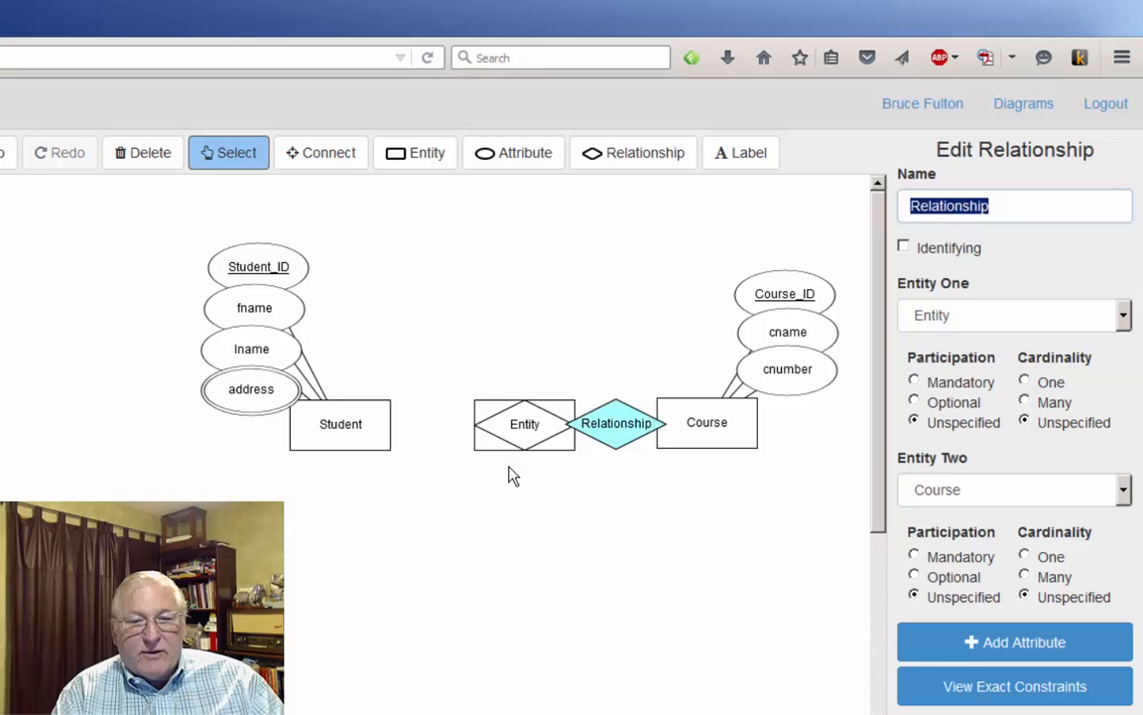
click(333, 165)
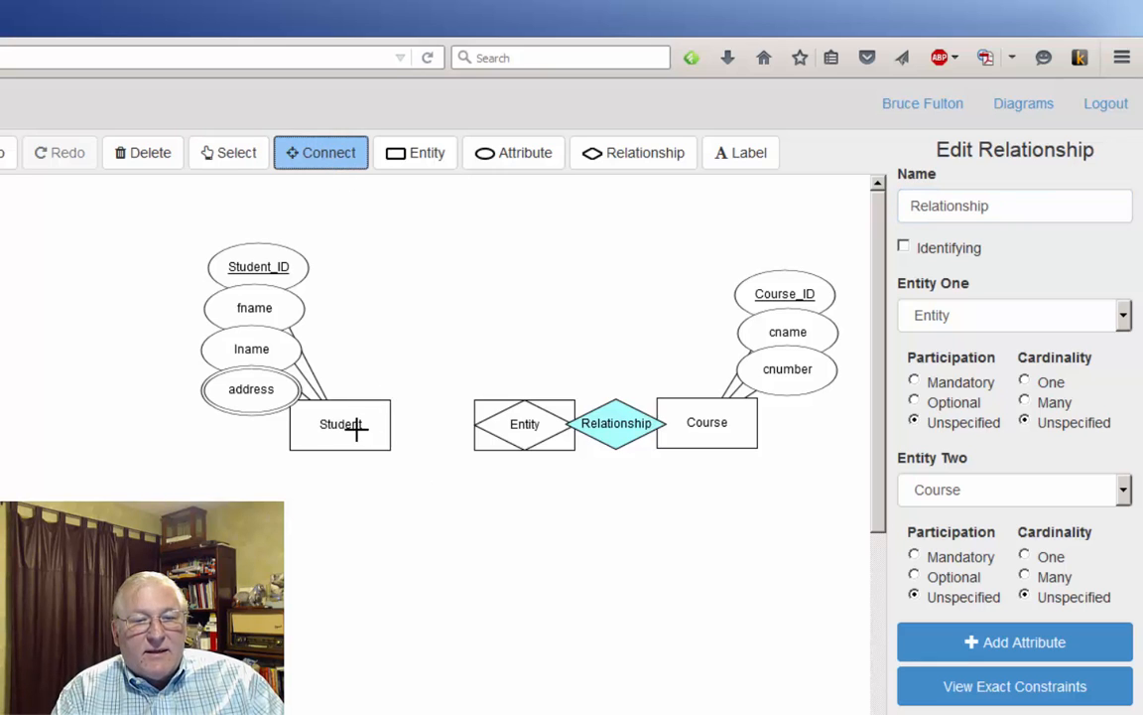
drag(356, 427, 503, 442)
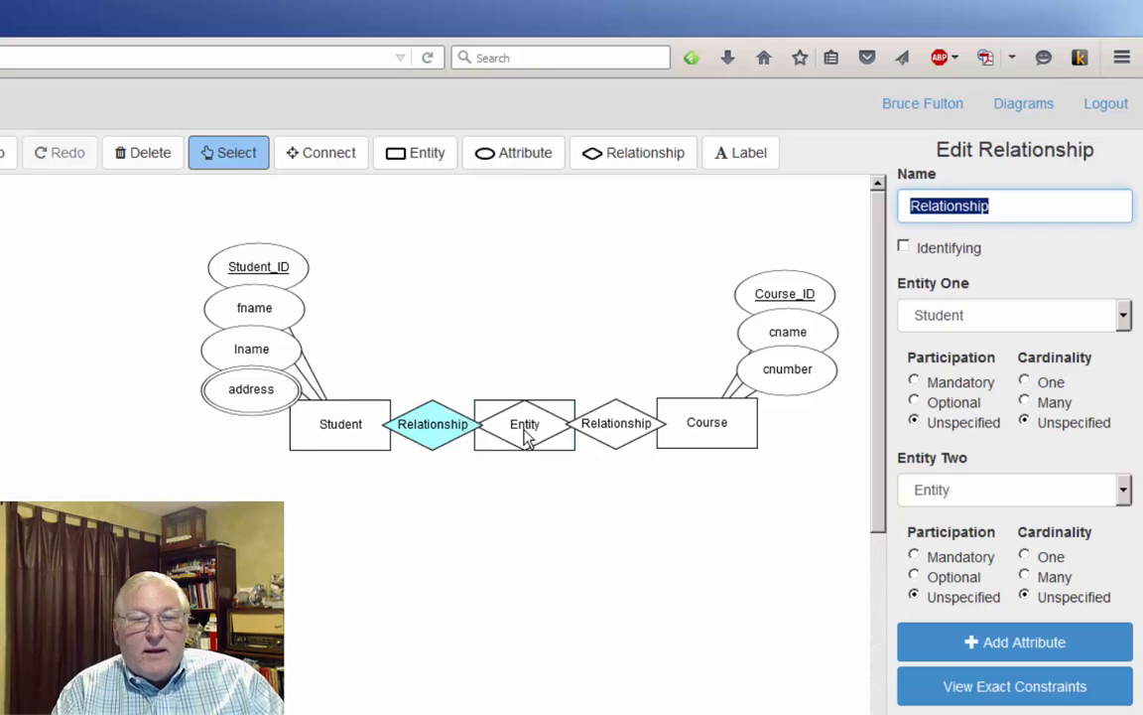
Rename the associative entity as student_course_registration.
click(526, 440)
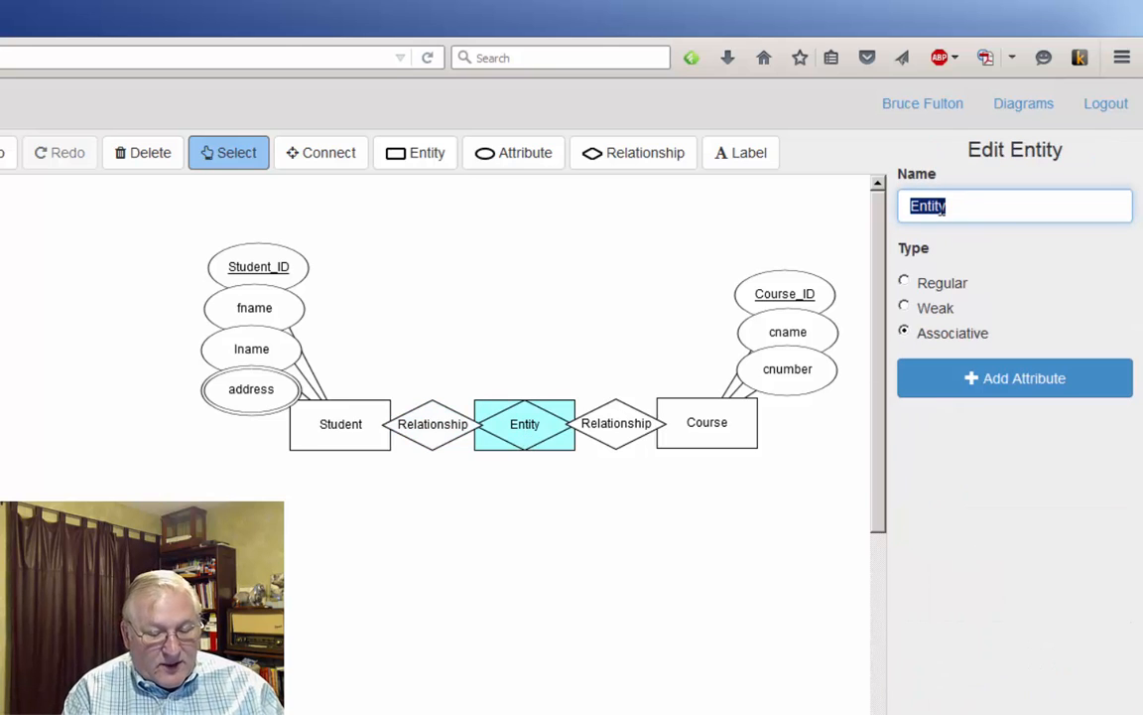
text(student)
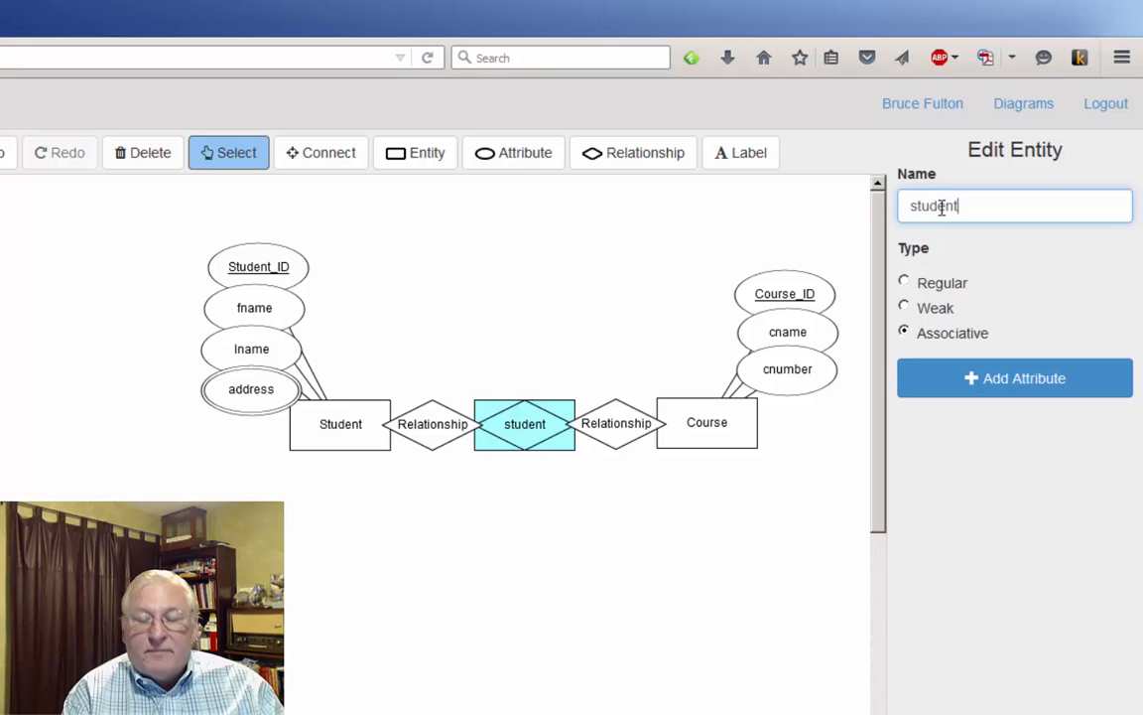
text(_c)
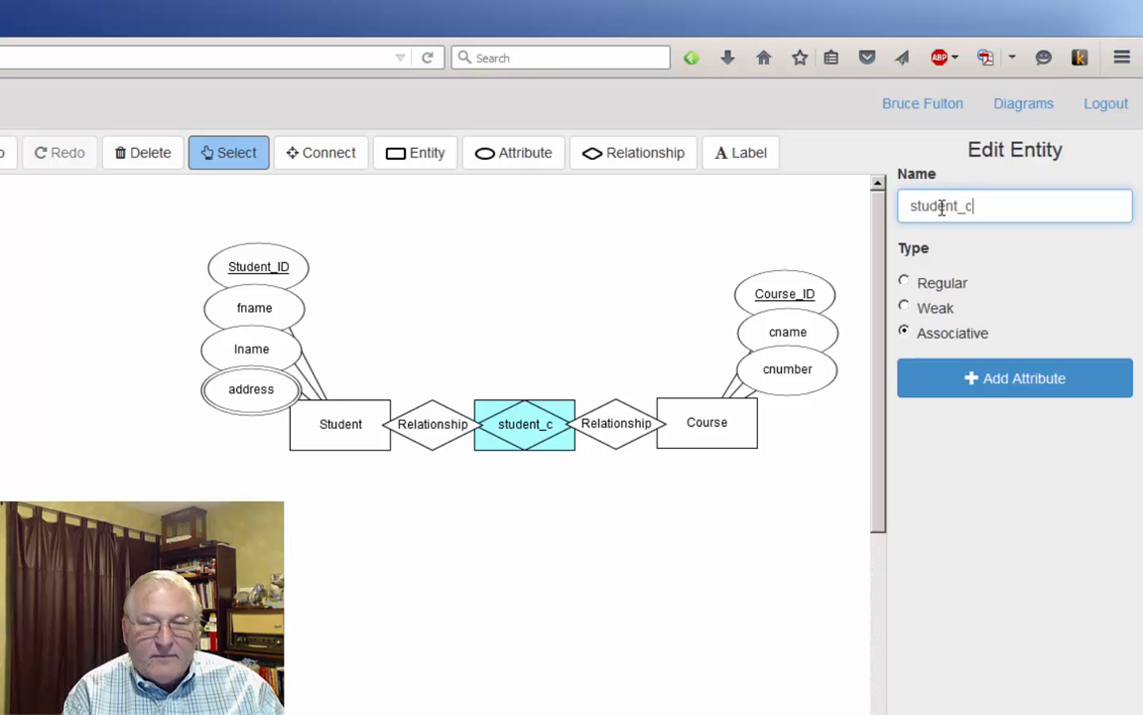
text(ourse_)
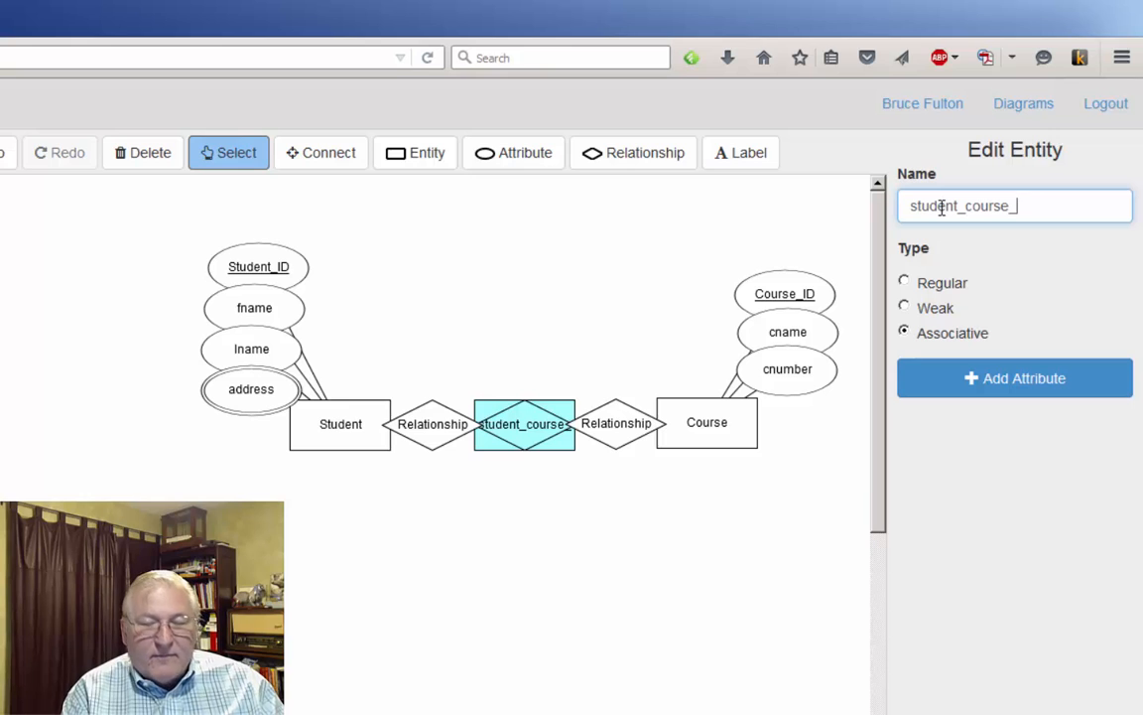
text(registration)
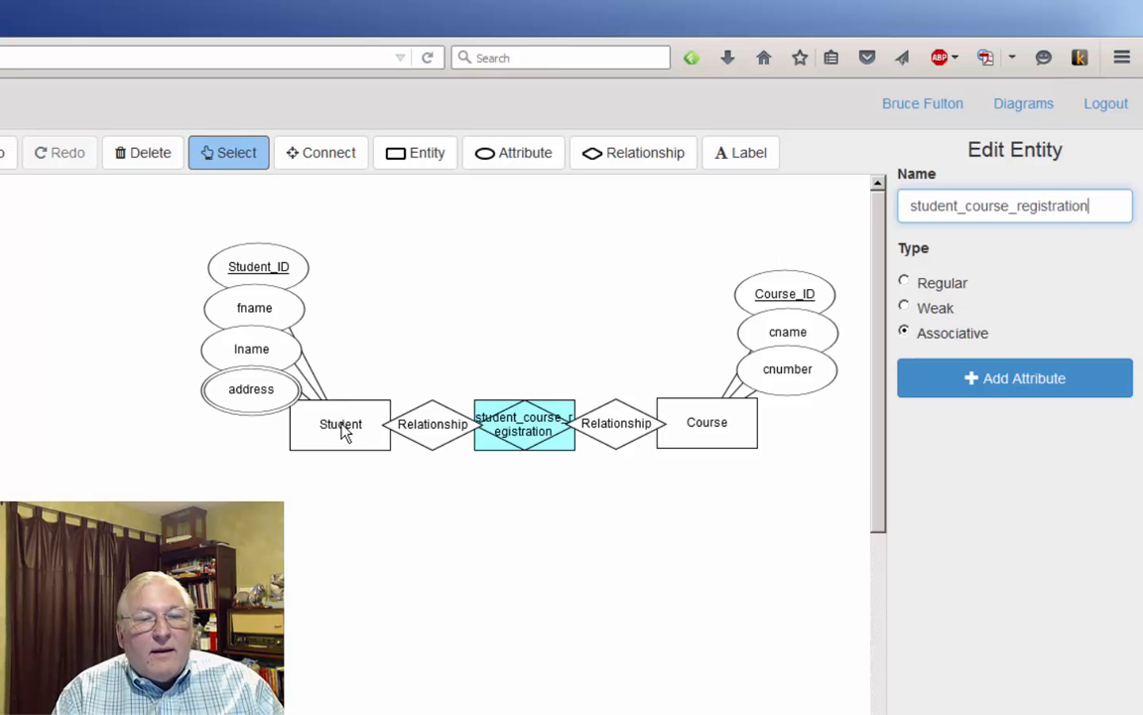
Spread the Student and Course entities and both relationship diamonds outward from student_course_registration so the connecting lines show.
drag(345, 434, 317, 434)
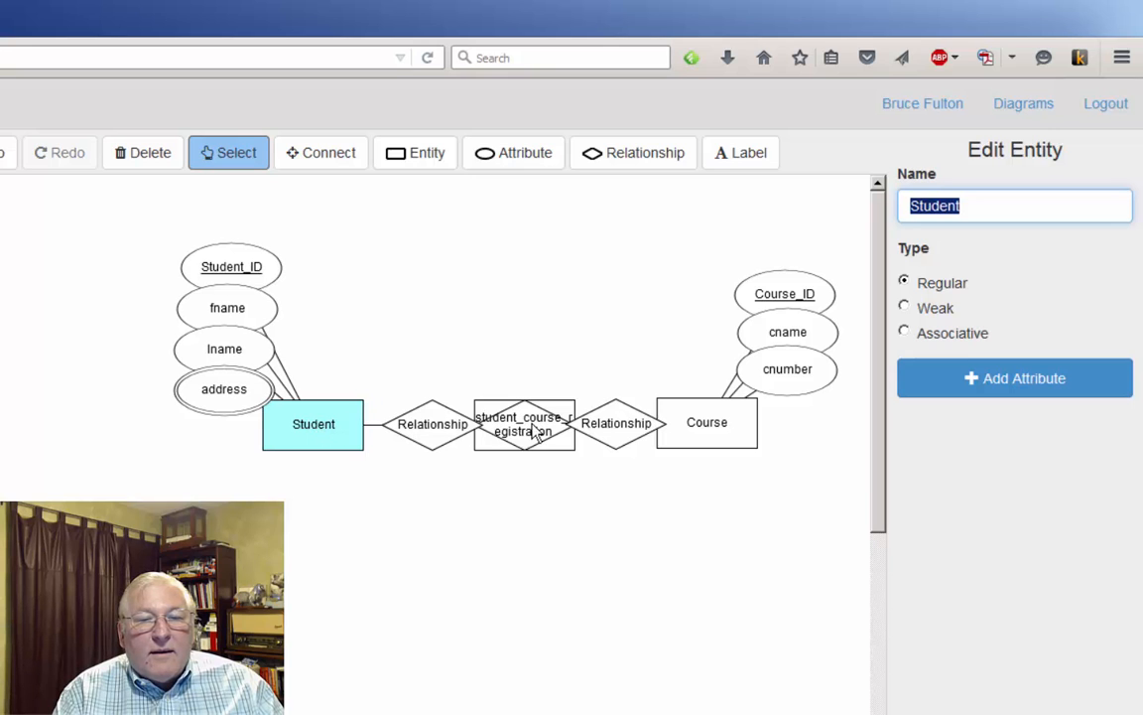
drag(719, 437, 759, 434)
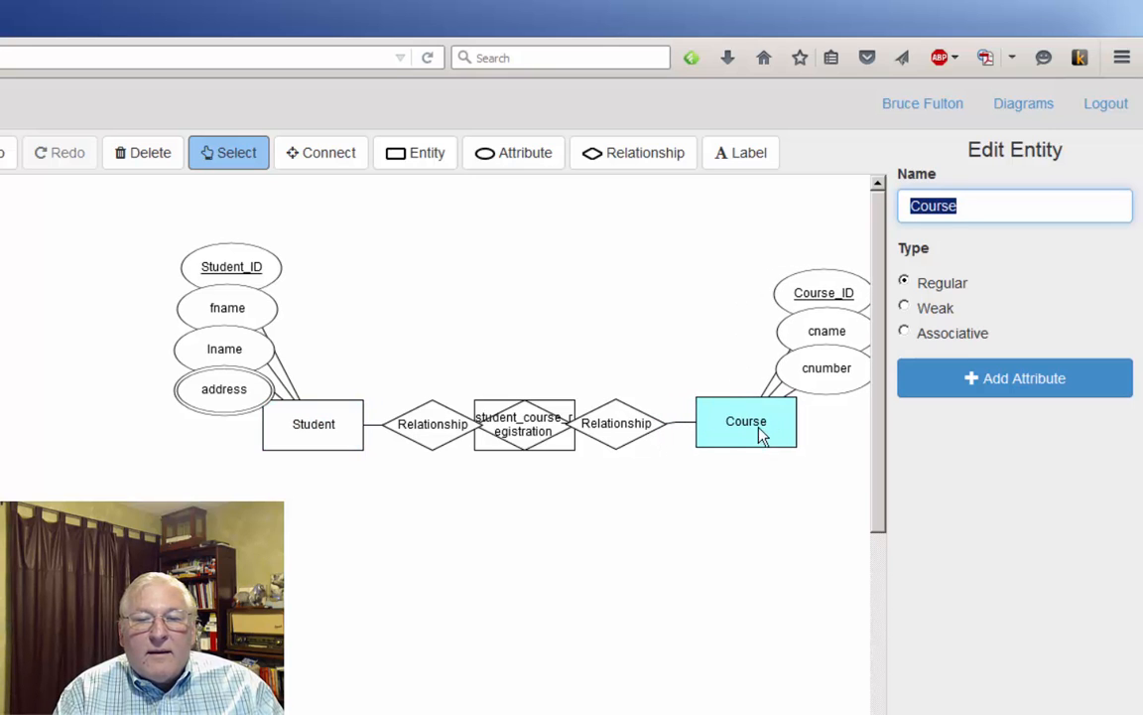
drag(638, 434, 653, 433)
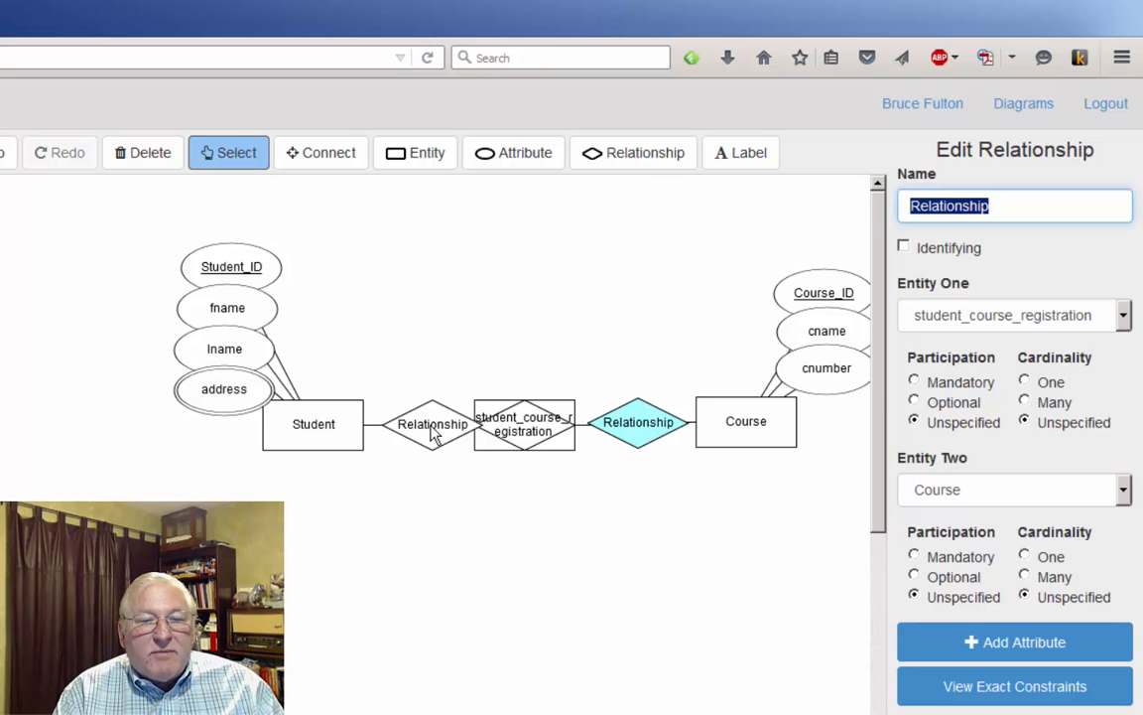
drag(433, 434, 418, 433)
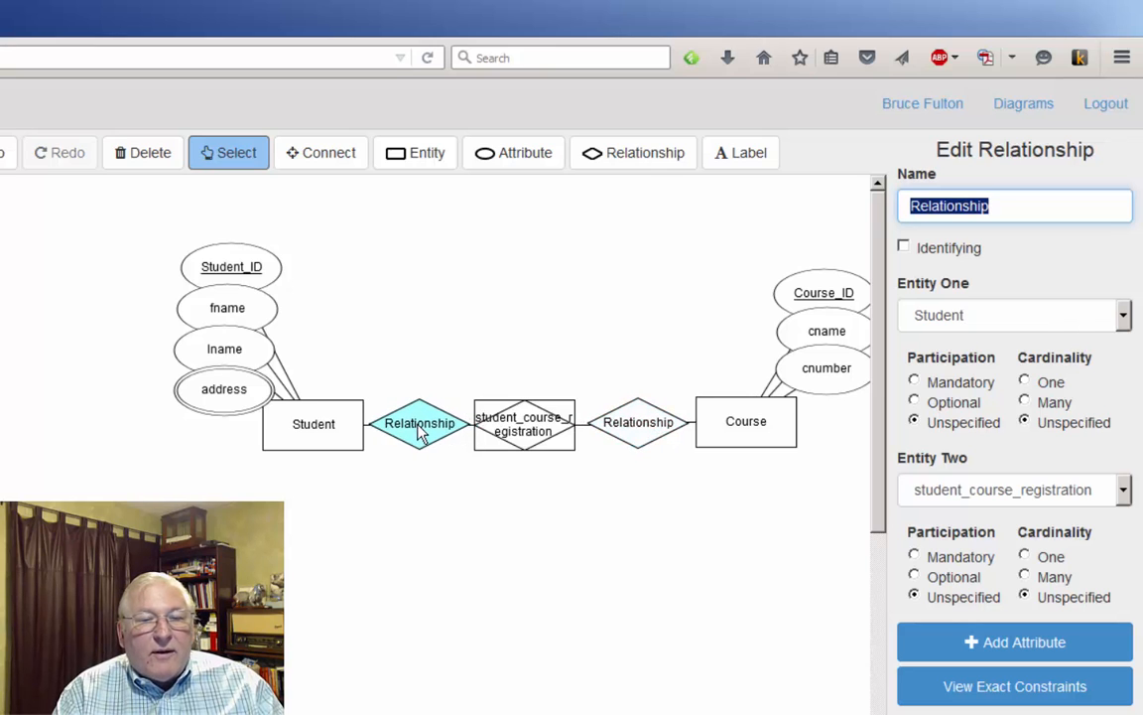
drag(314, 437, 293, 434)
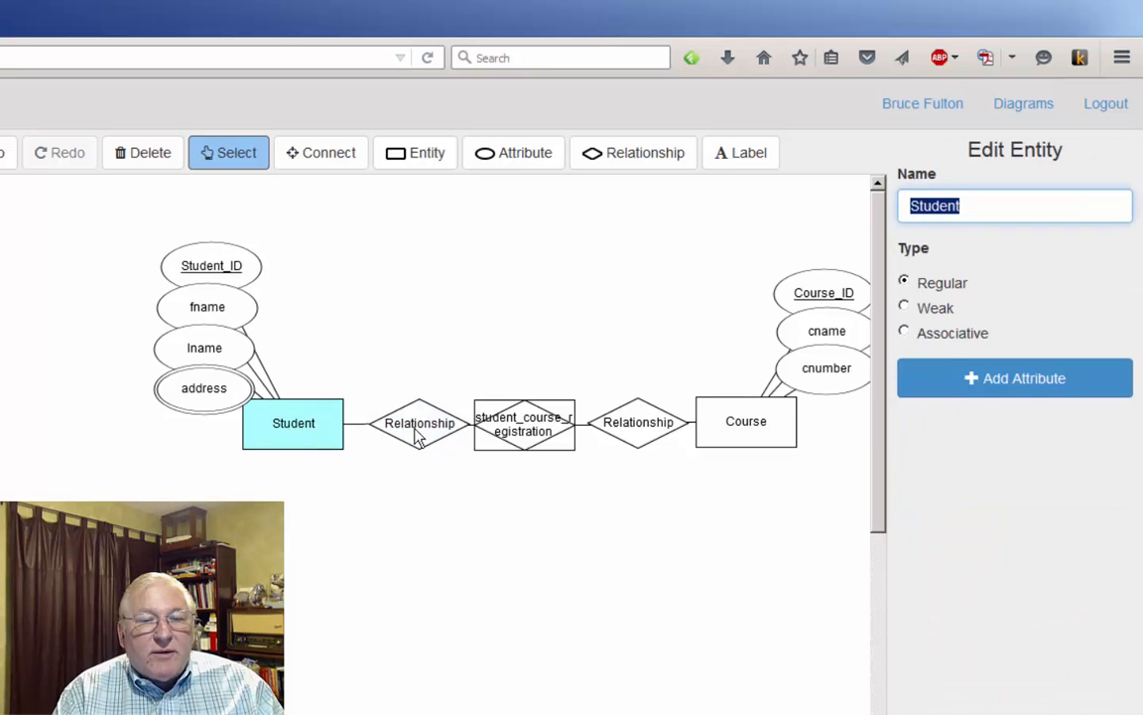
click(405, 437)
click(531, 437)
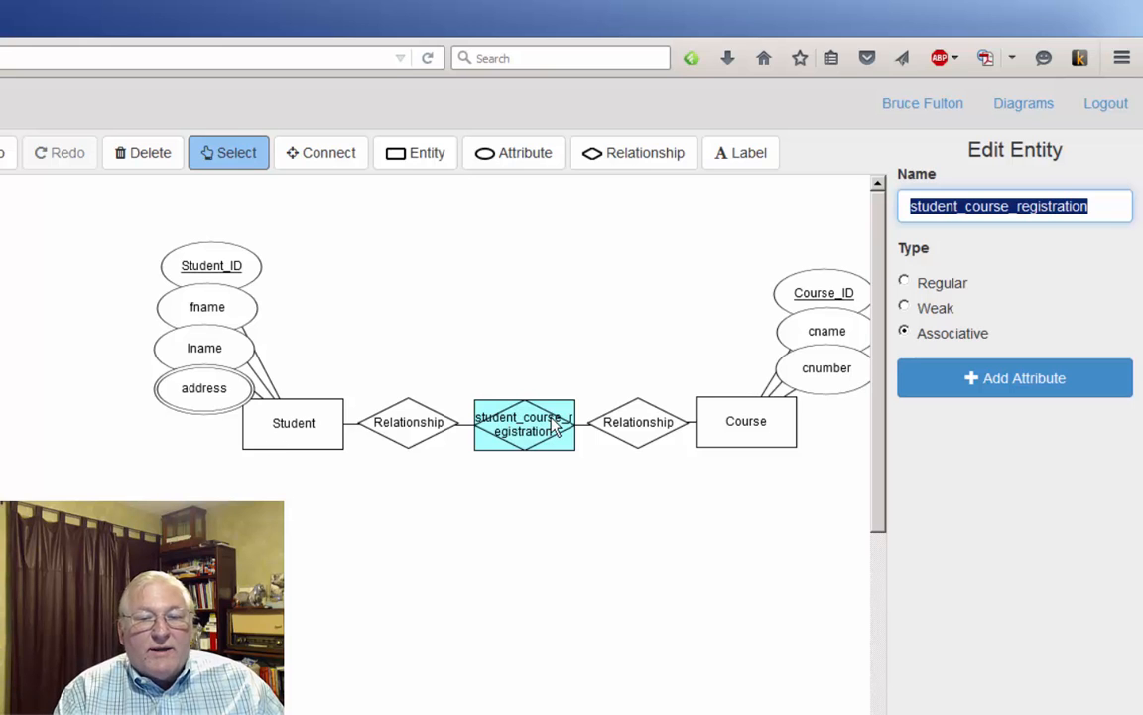
In the relationship between Student and student_course_registration, set the cardinality to Many for Student and One for student_course_registration.
click(402, 425)
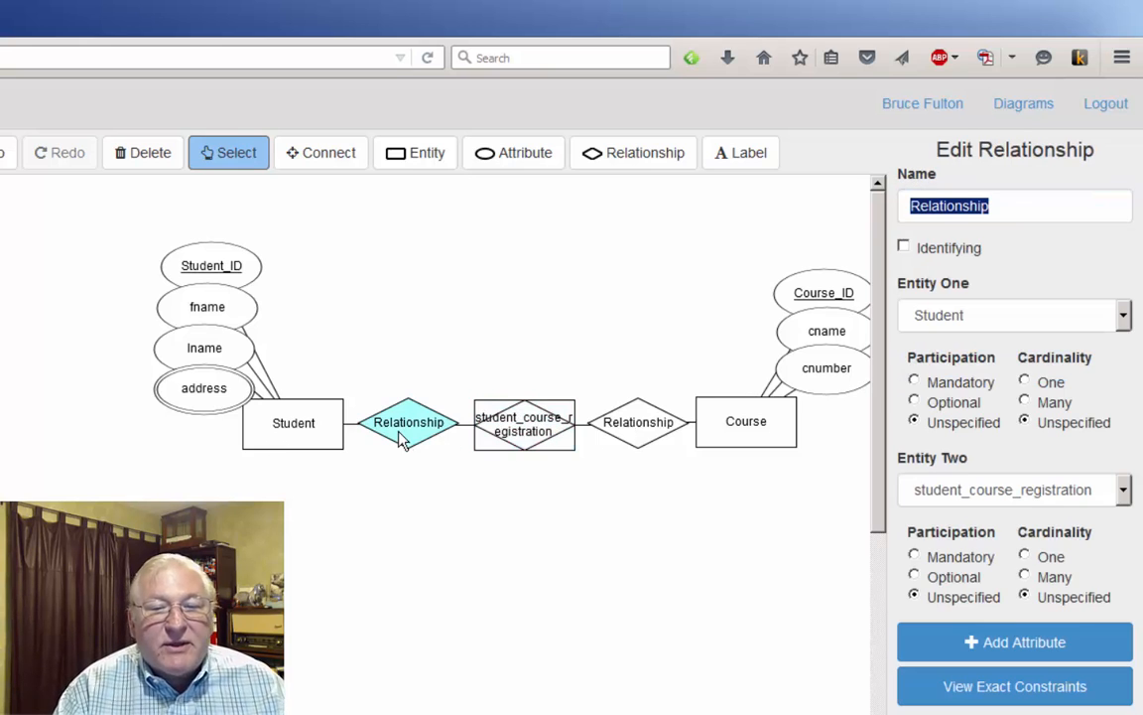
click(1024, 402)
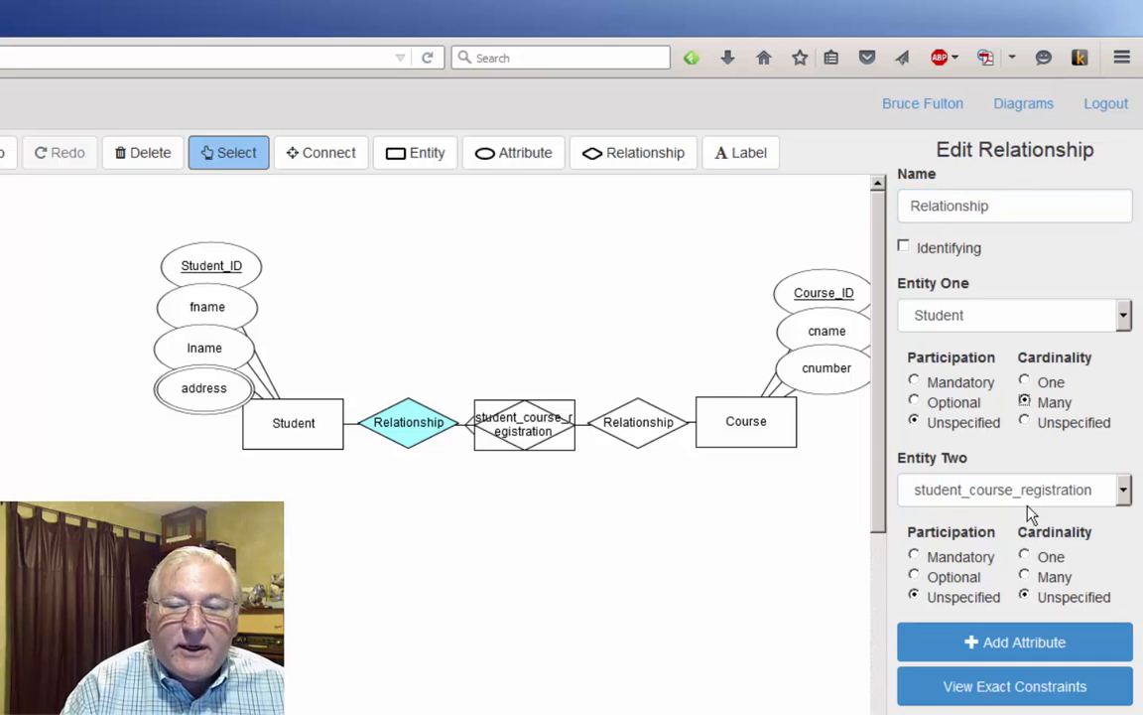
click(1025, 557)
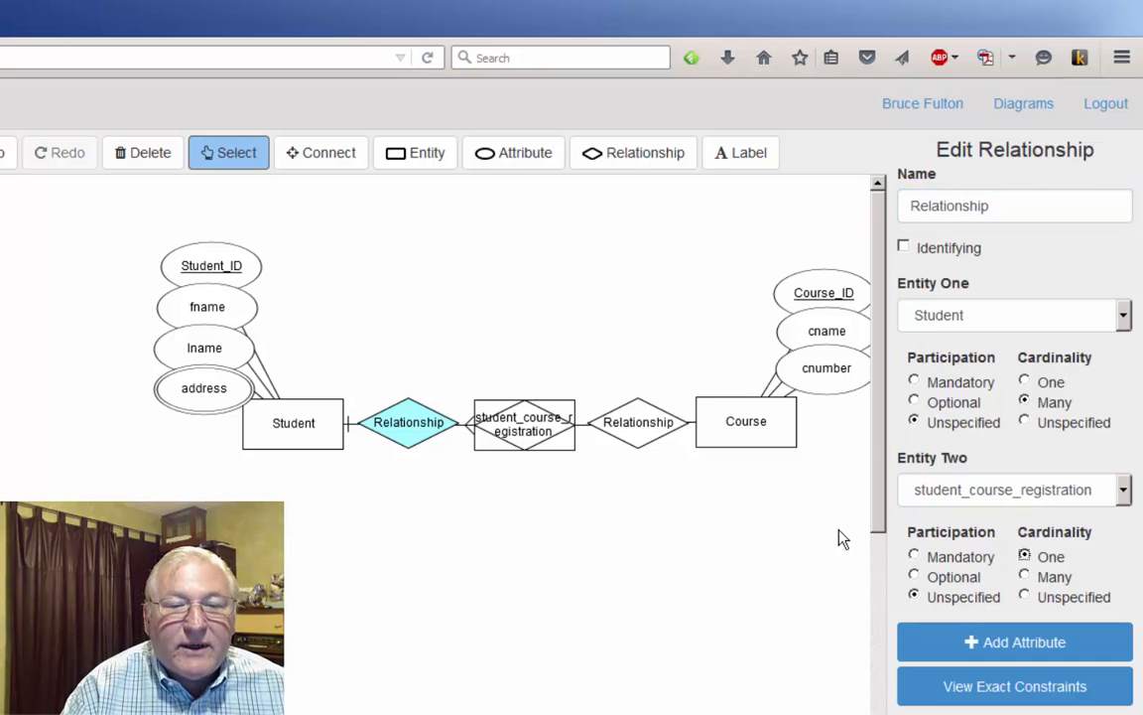
In the relationship with Course, set cardinality One for student_course_registration and Many for Course, and raise both relationship diamonds above the entity row.
click(648, 432)
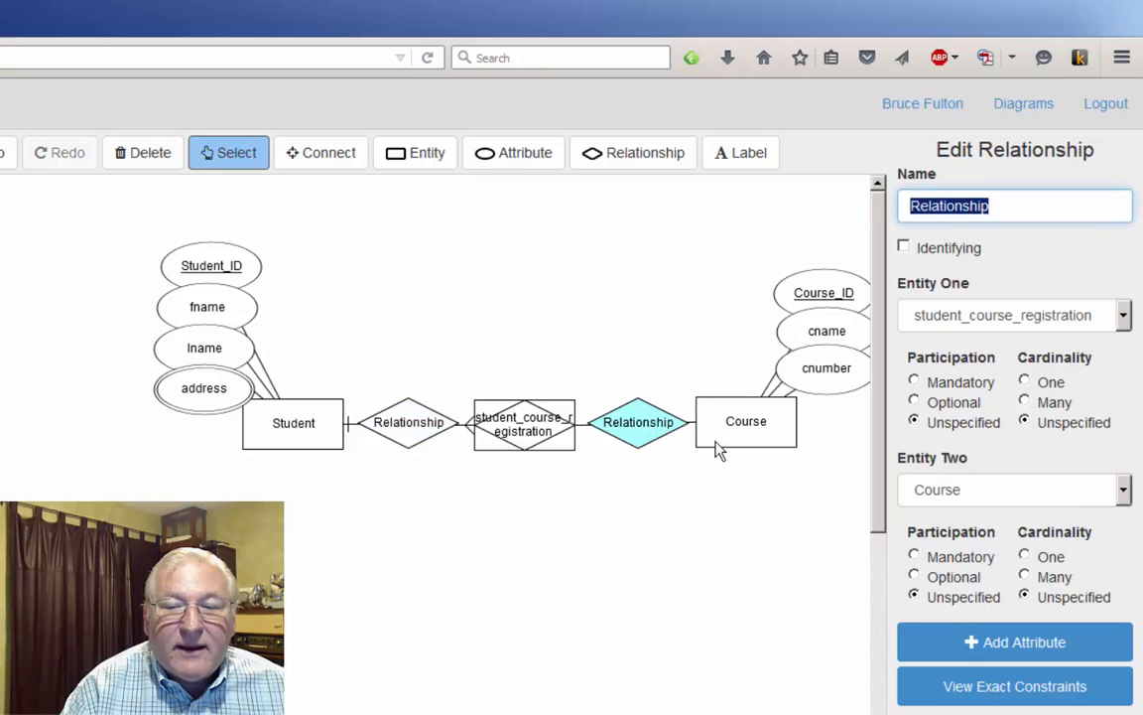
click(1024, 402)
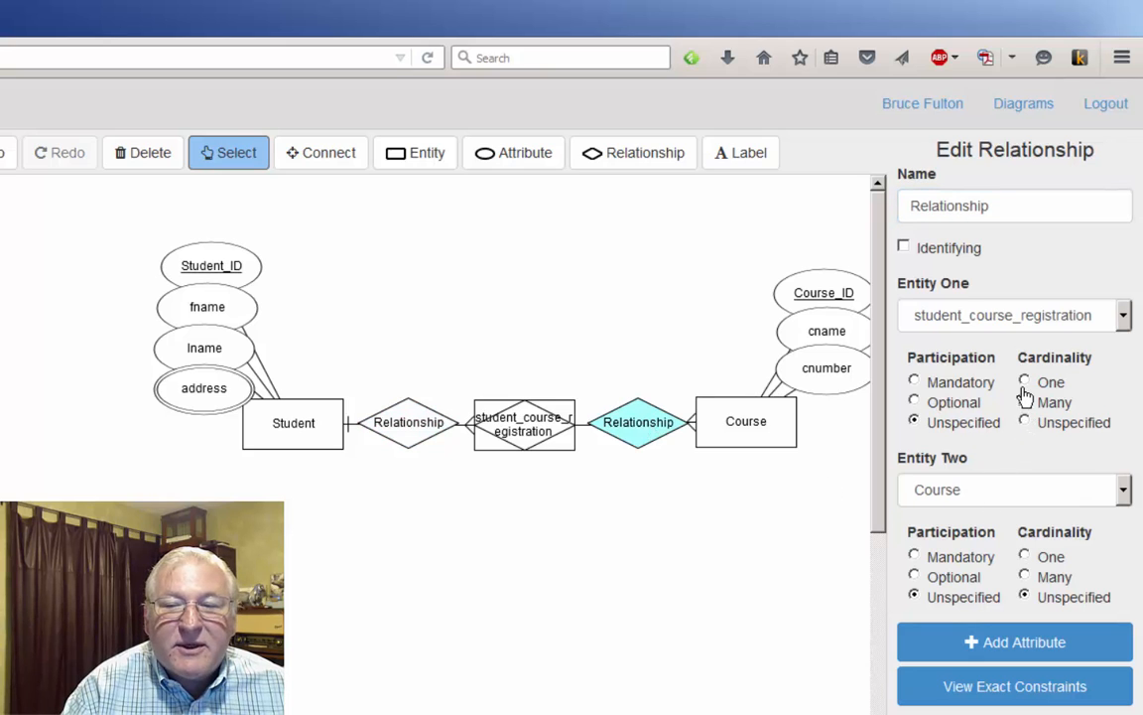
click(1024, 382)
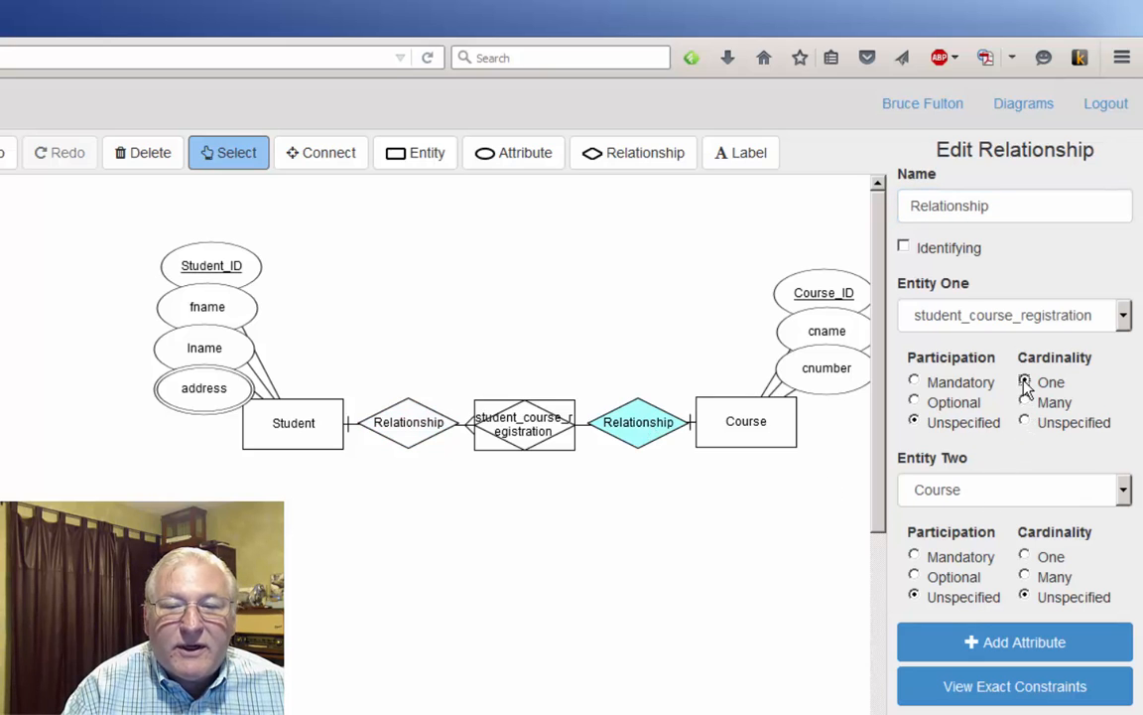
click(1024, 576)
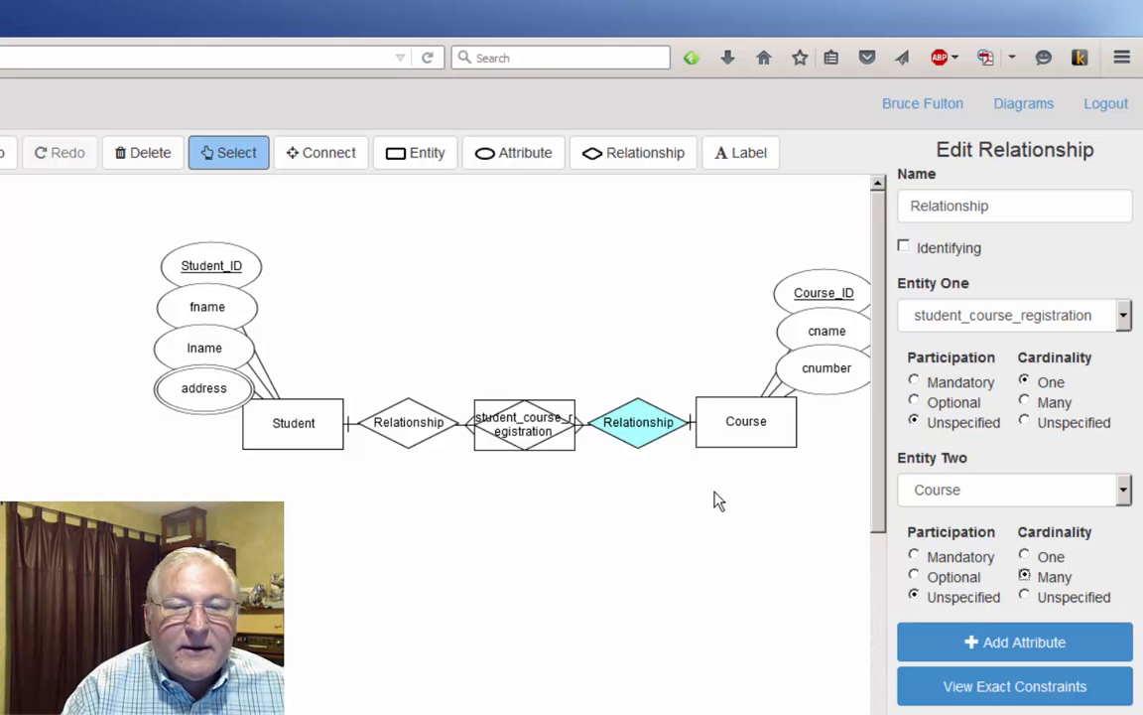
drag(638, 417, 627, 361)
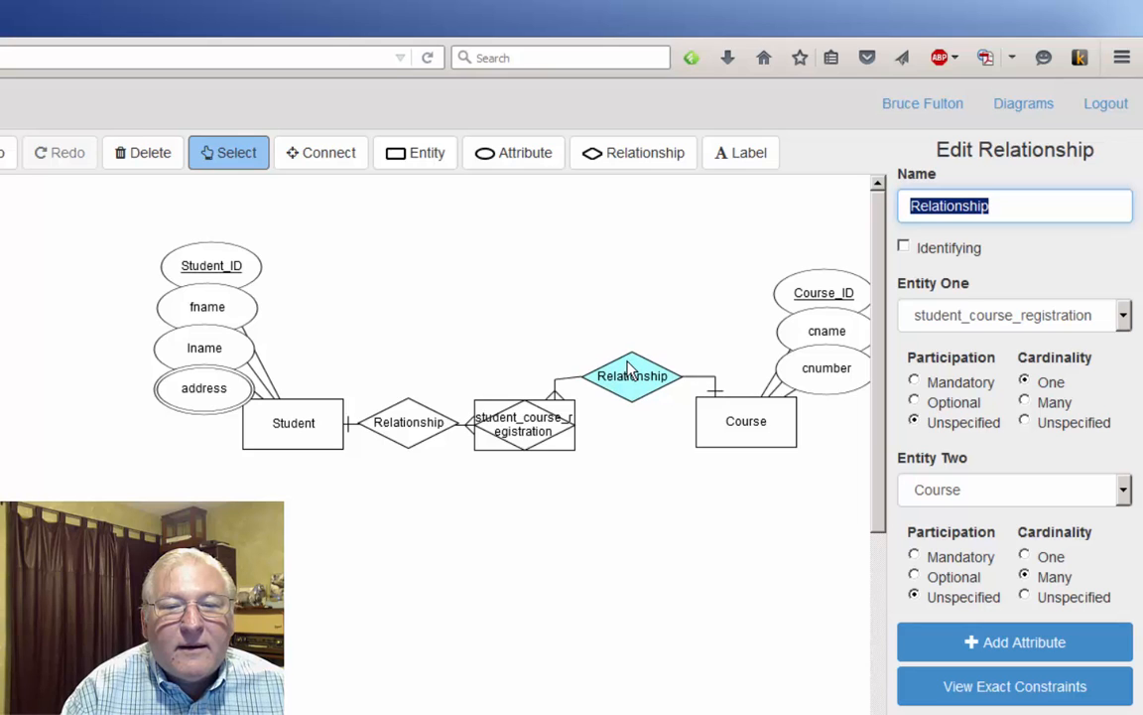
drag(417, 414, 418, 373)
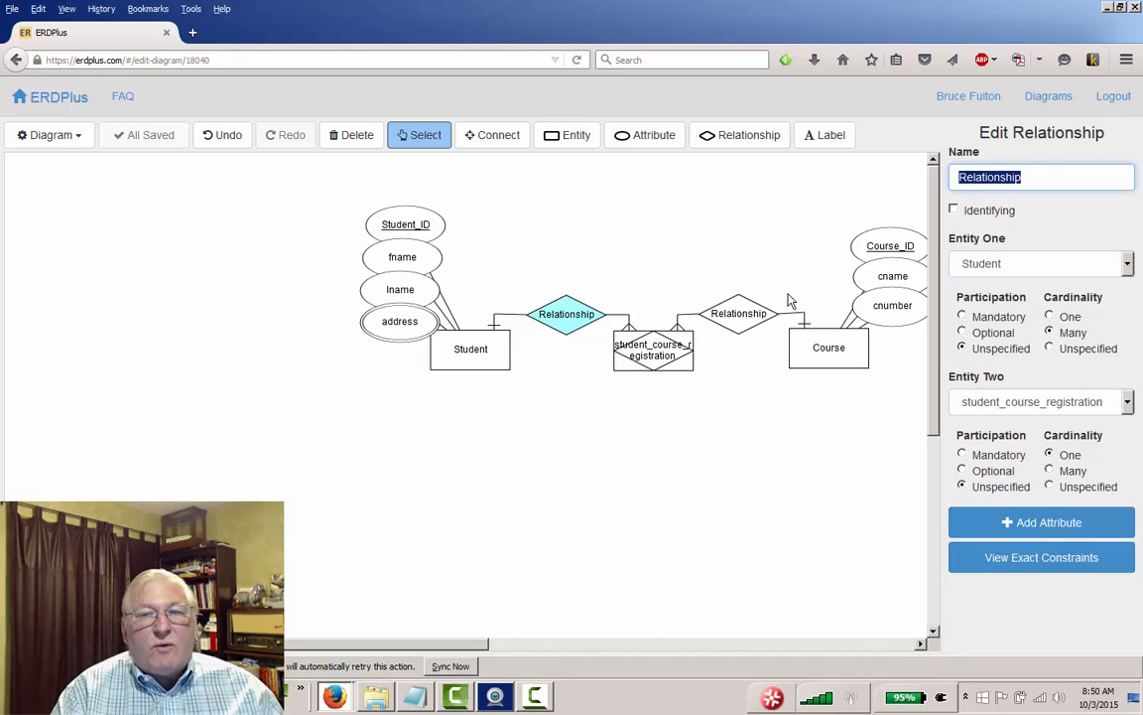
Preview the diagram's image export without saving it, and review the available diagram export options.
click(79, 140)
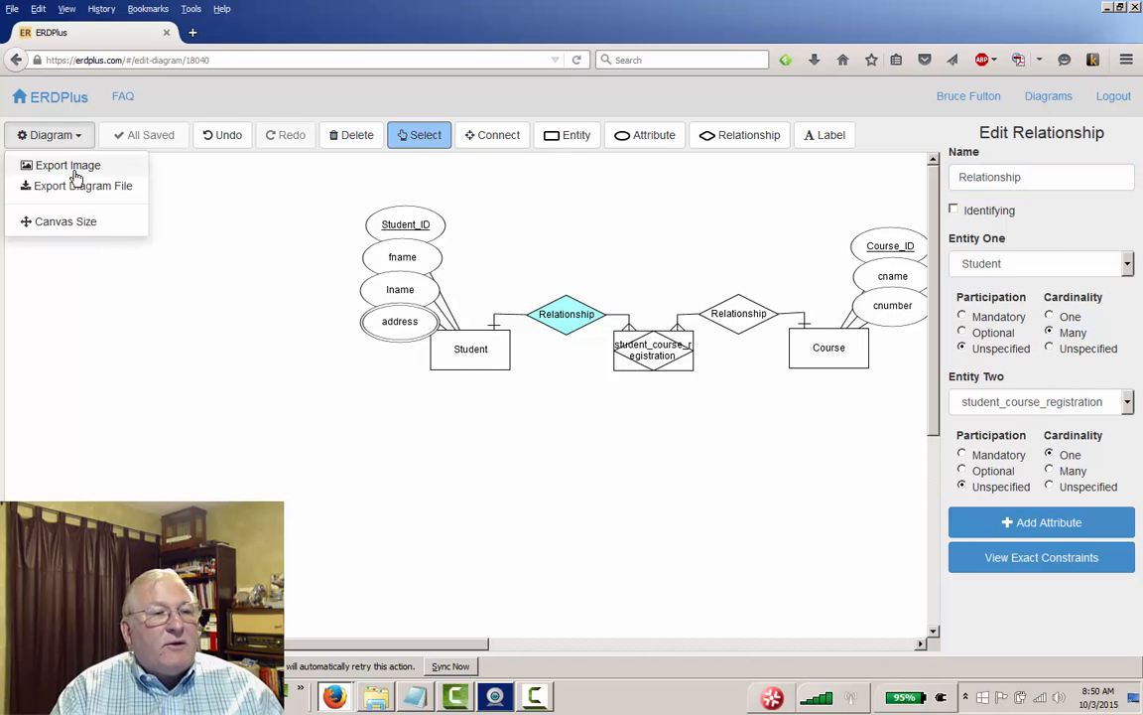
click(74, 171)
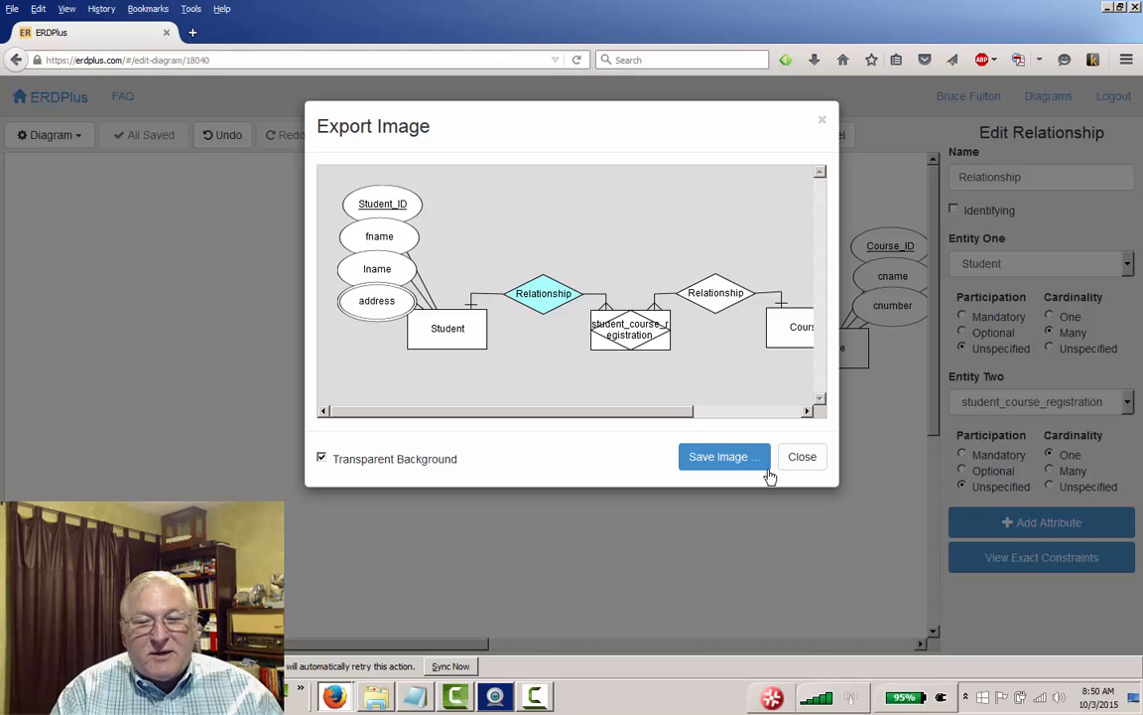
click(802, 457)
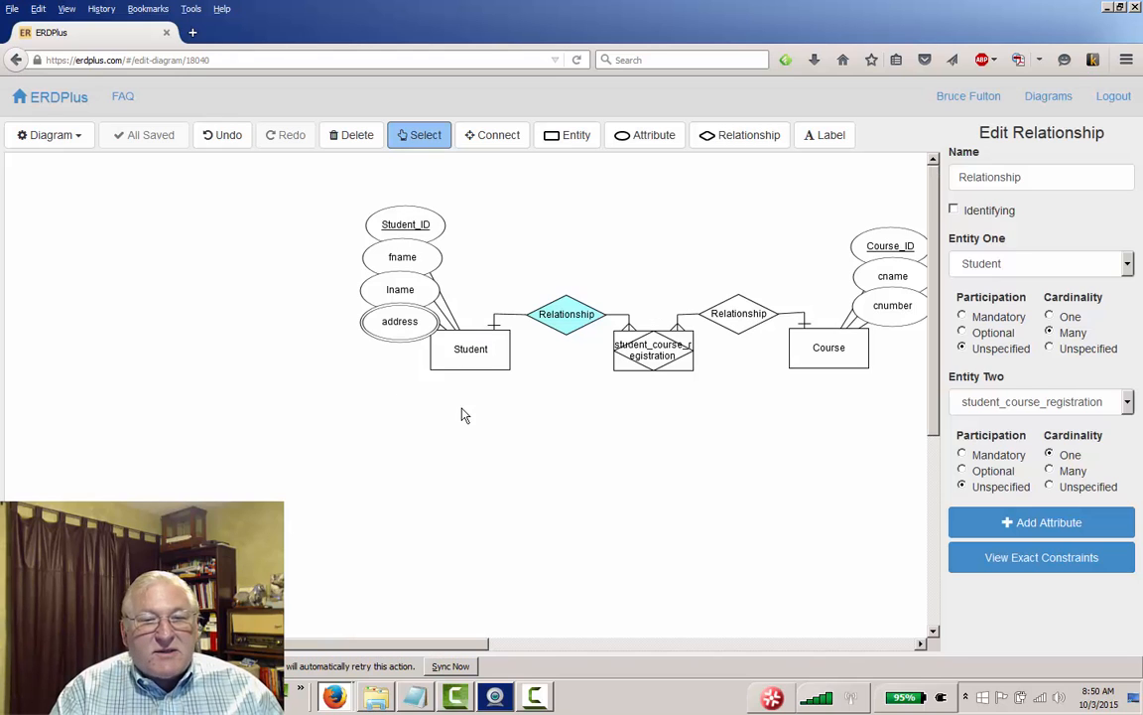
click(79, 139)
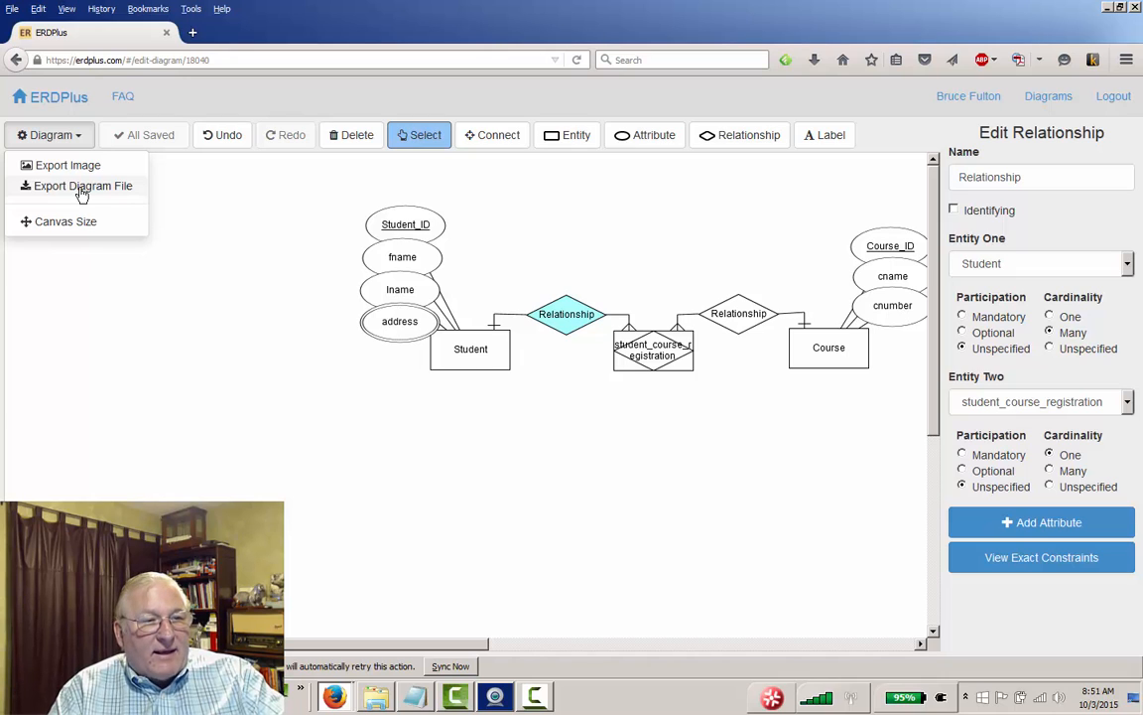
click(320, 266)
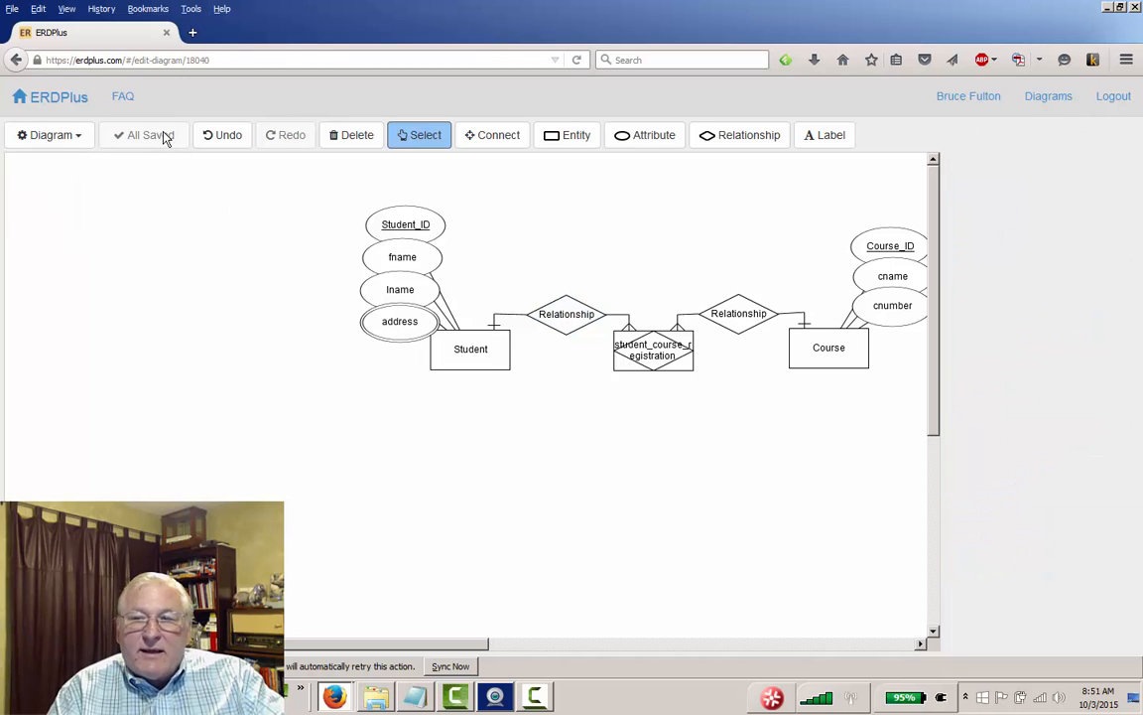
Return to the list of saved diagrams and create a new relational schema in the Documents folder.
click(1050, 100)
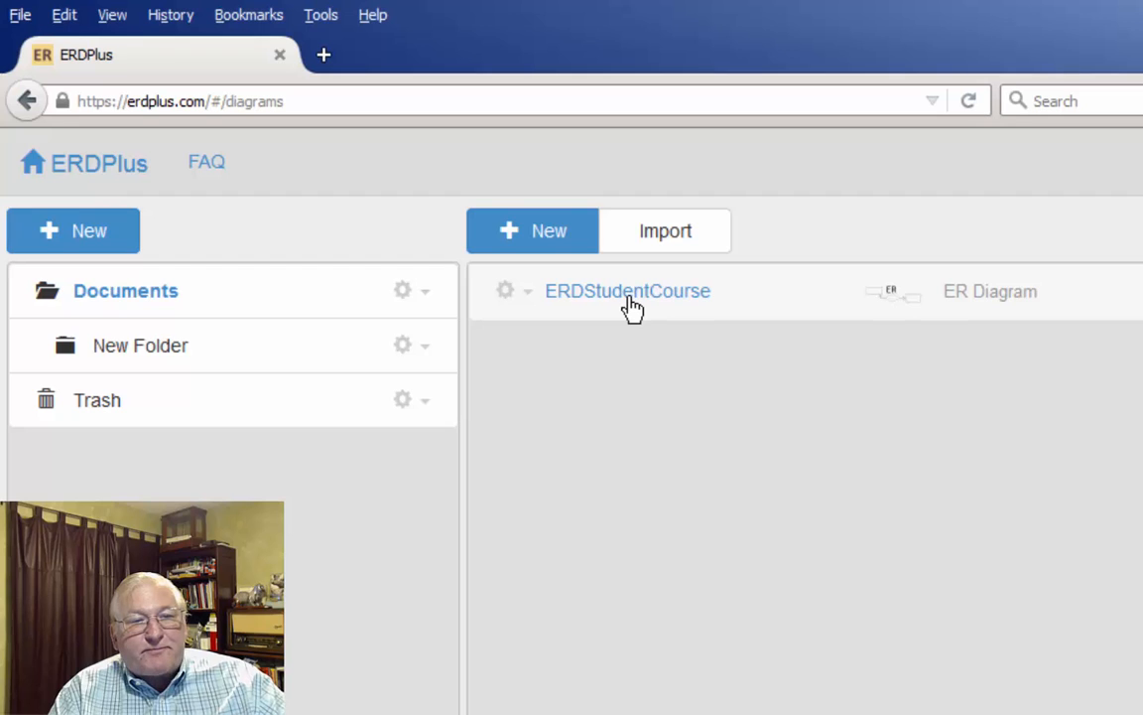
click(551, 241)
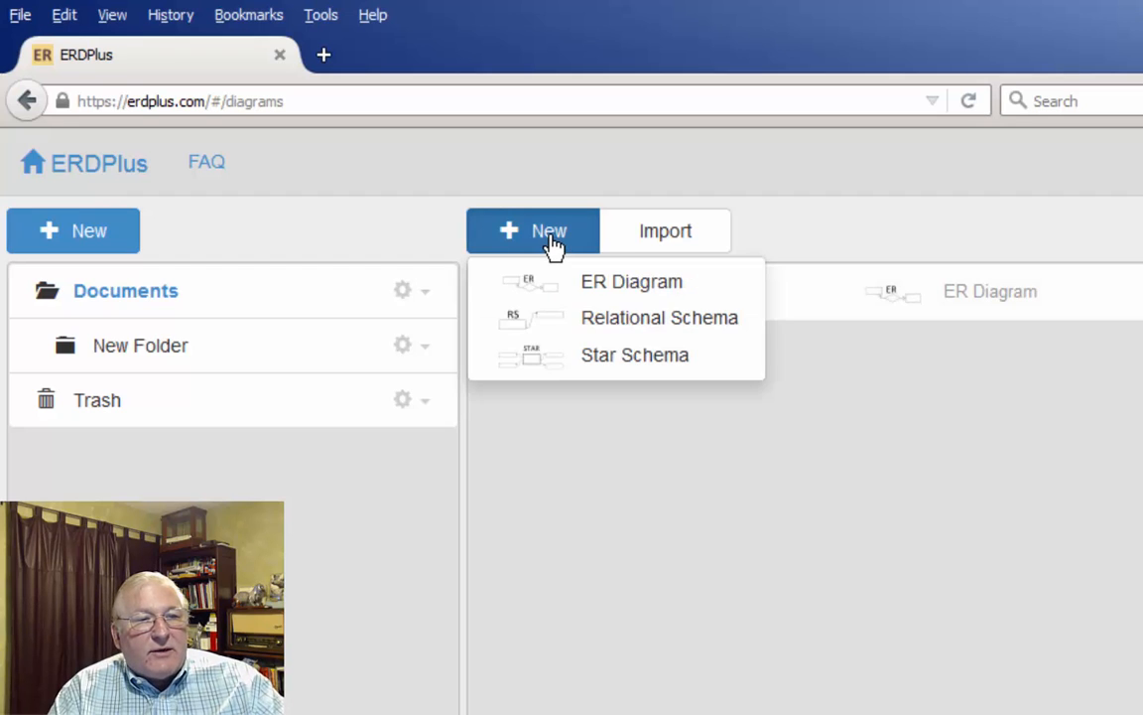
click(625, 319)
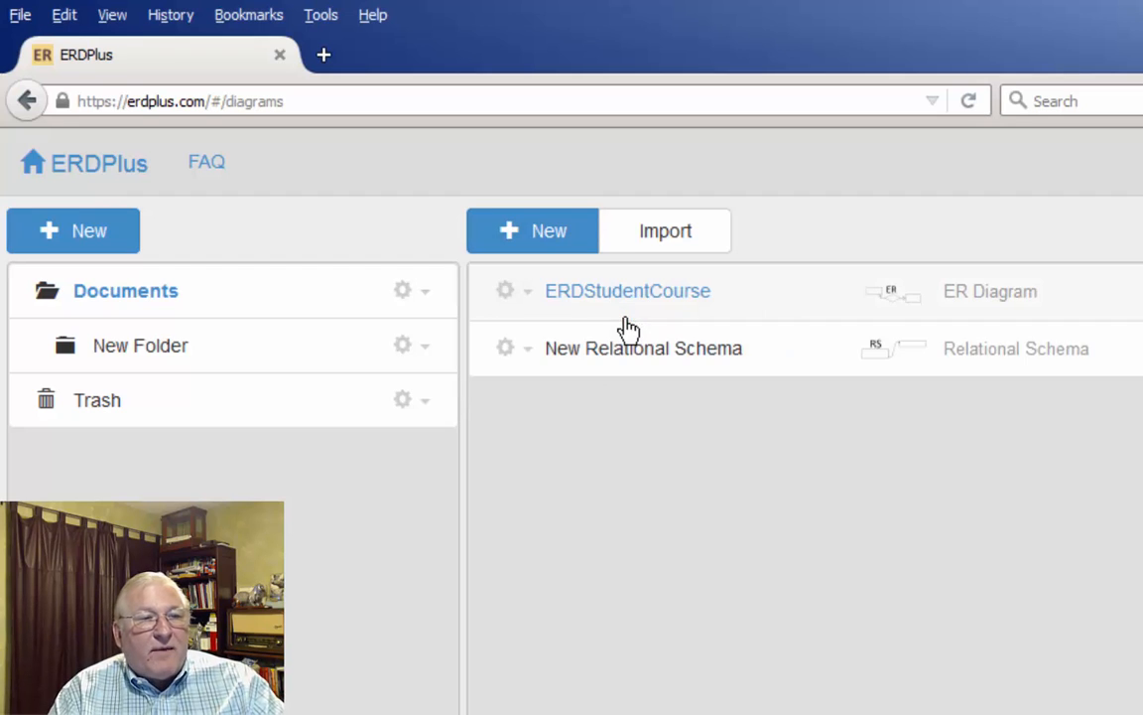
Rename the new relational schema as SchemaStudentCourse.
click(525, 348)
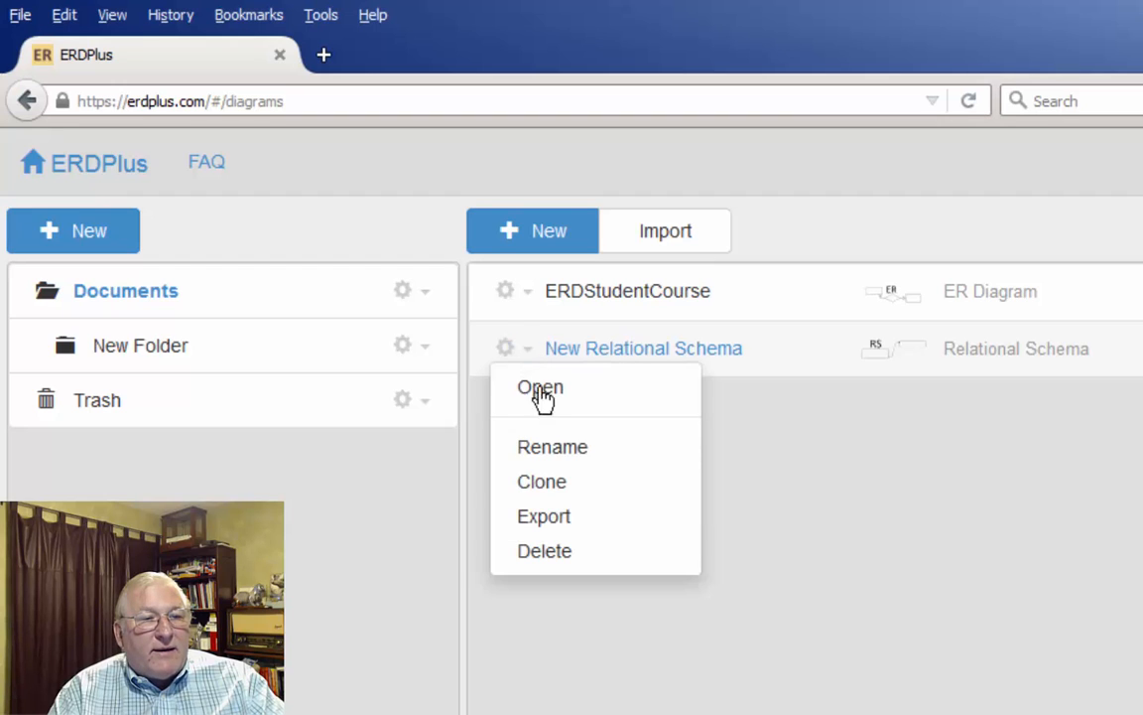
click(560, 449)
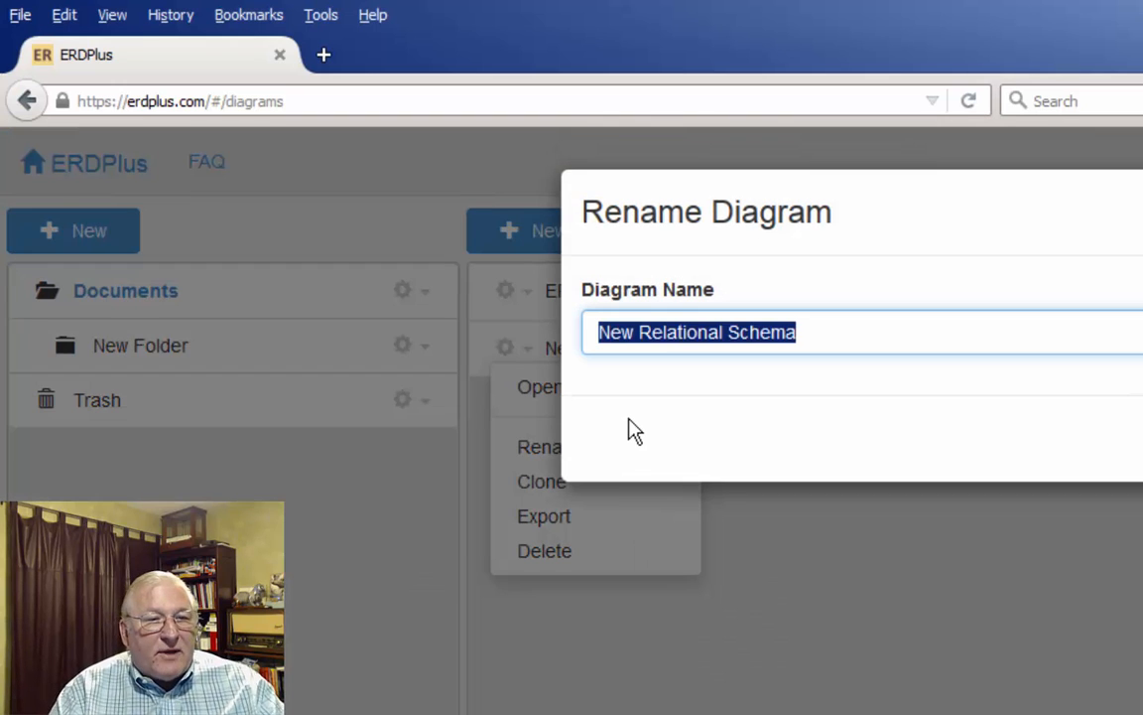
text(Schema)
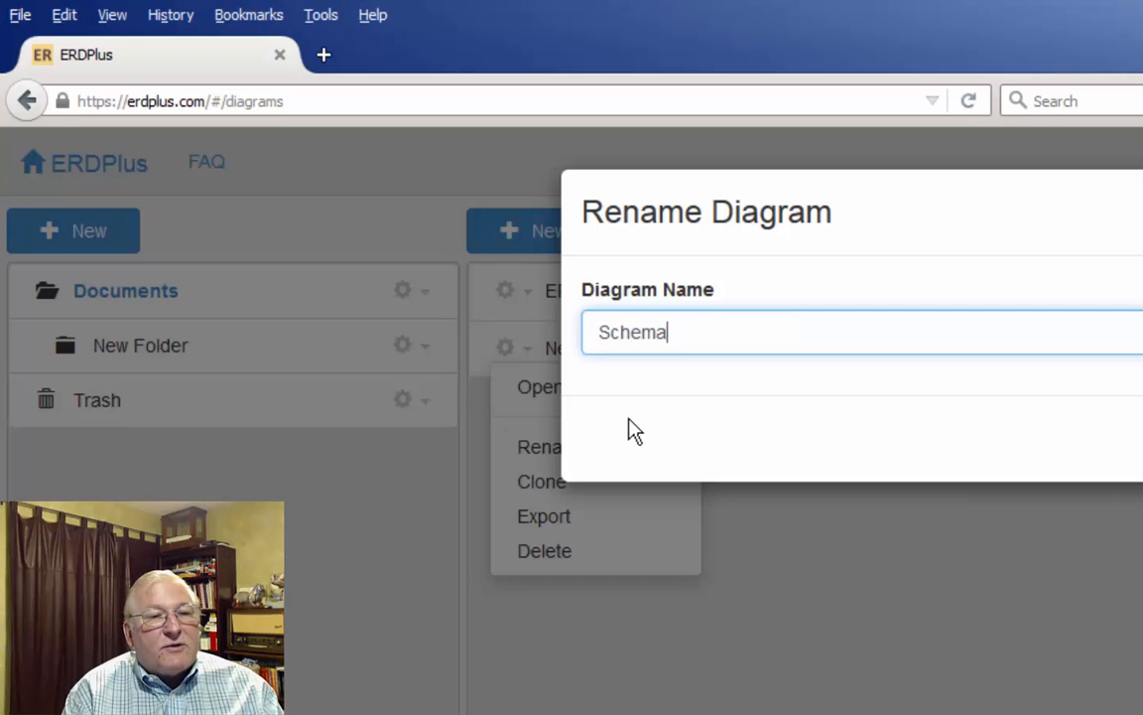
text(StudentC)
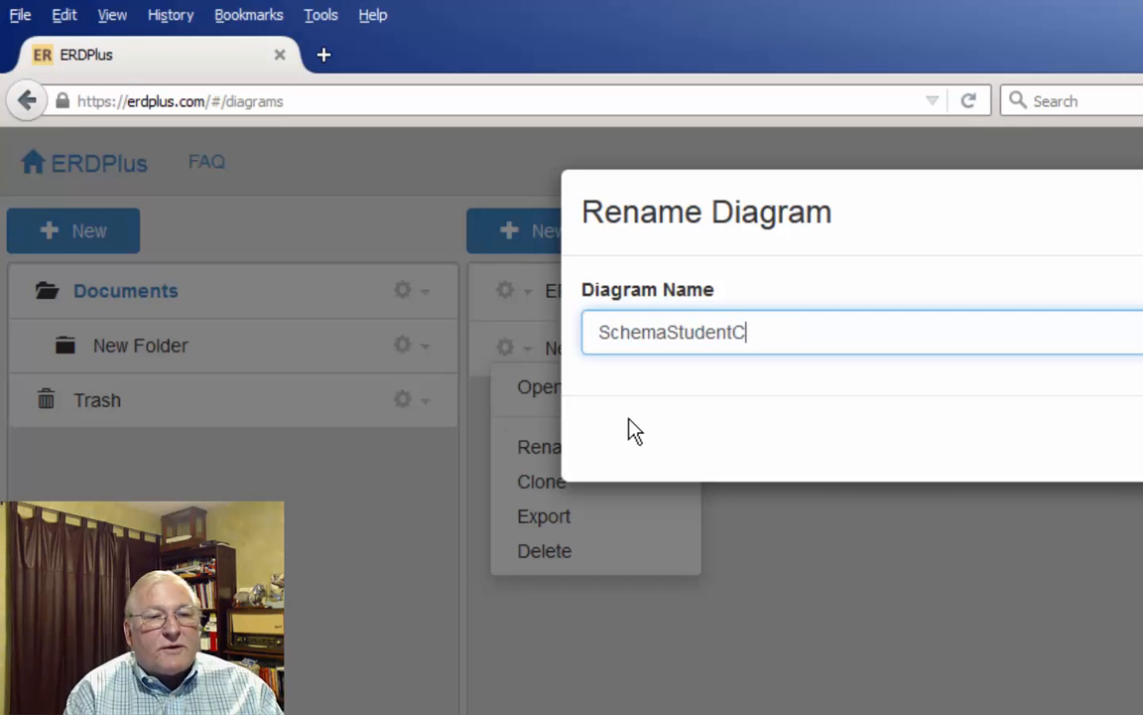
text(ourse)
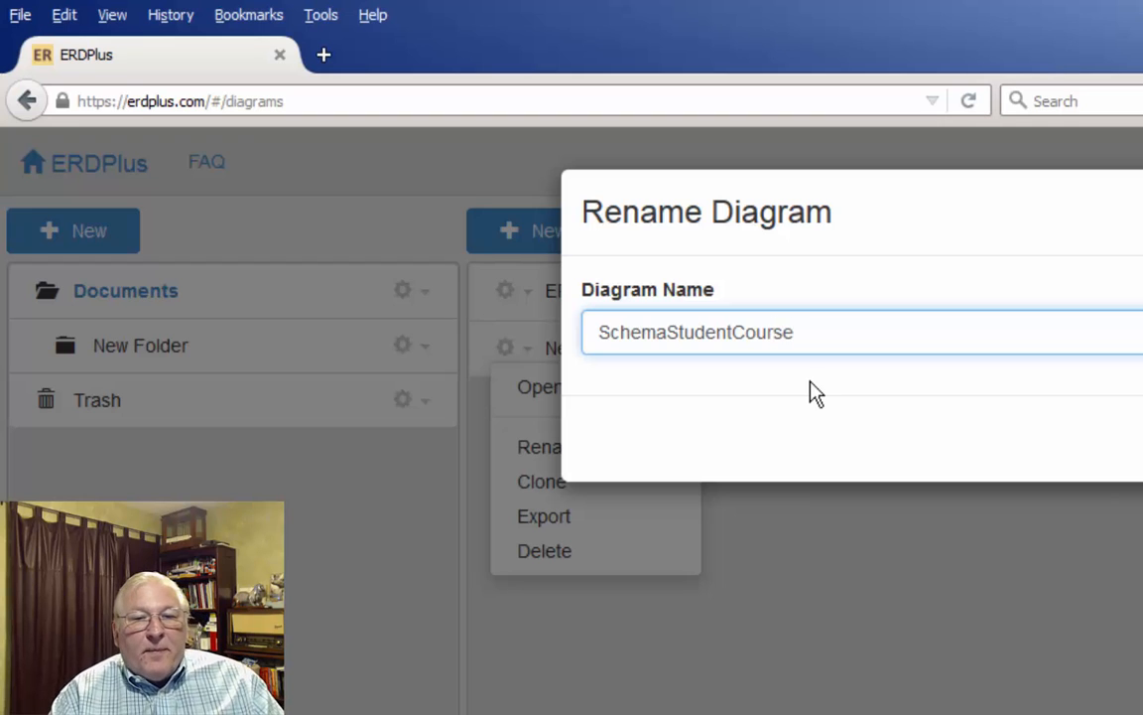
key(Return)
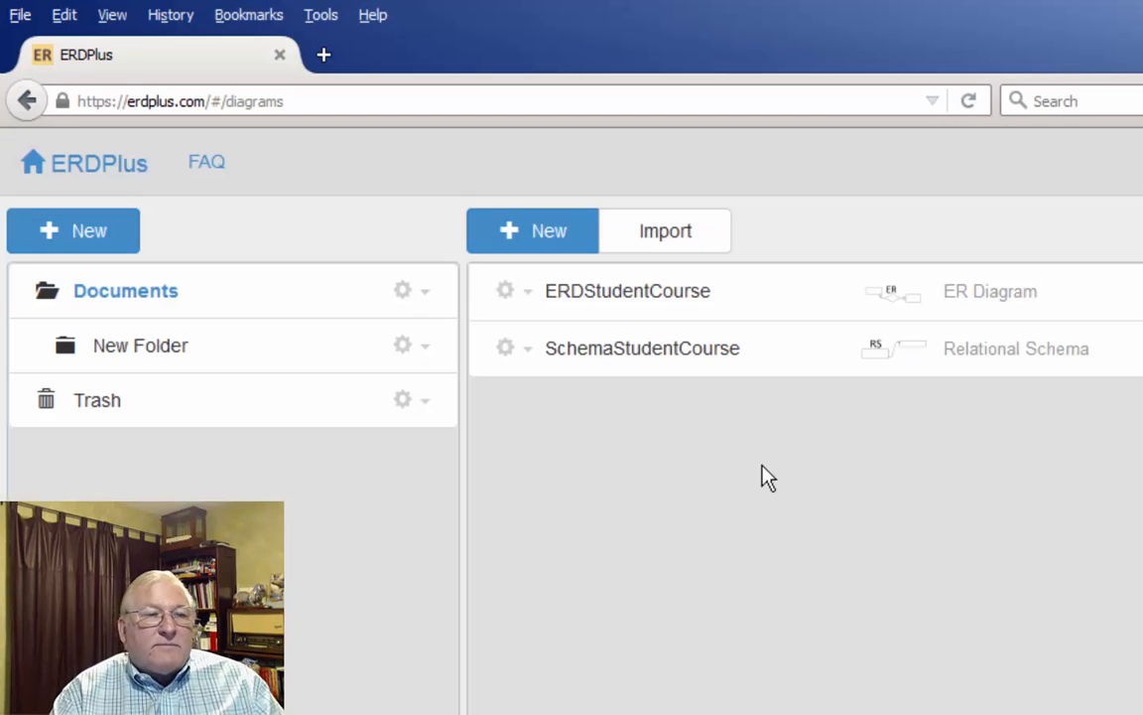
Open SchemaStudentCourse, place a table near the middle of the canvas and name it Students.
click(624, 351)
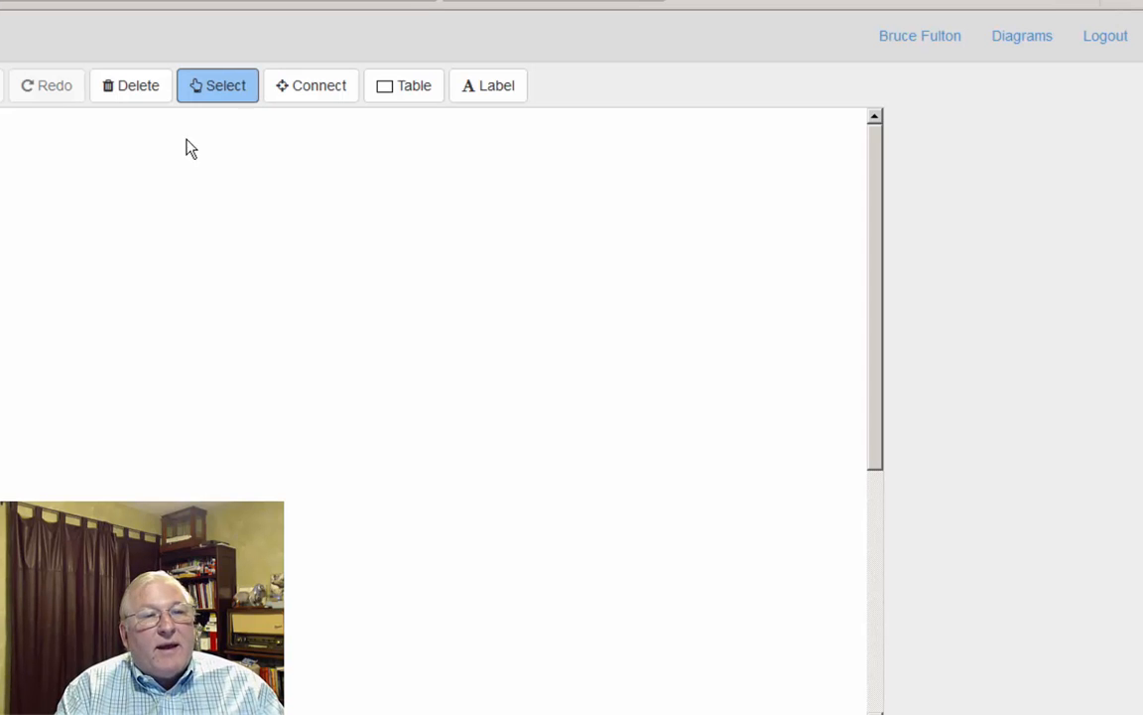
click(402, 90)
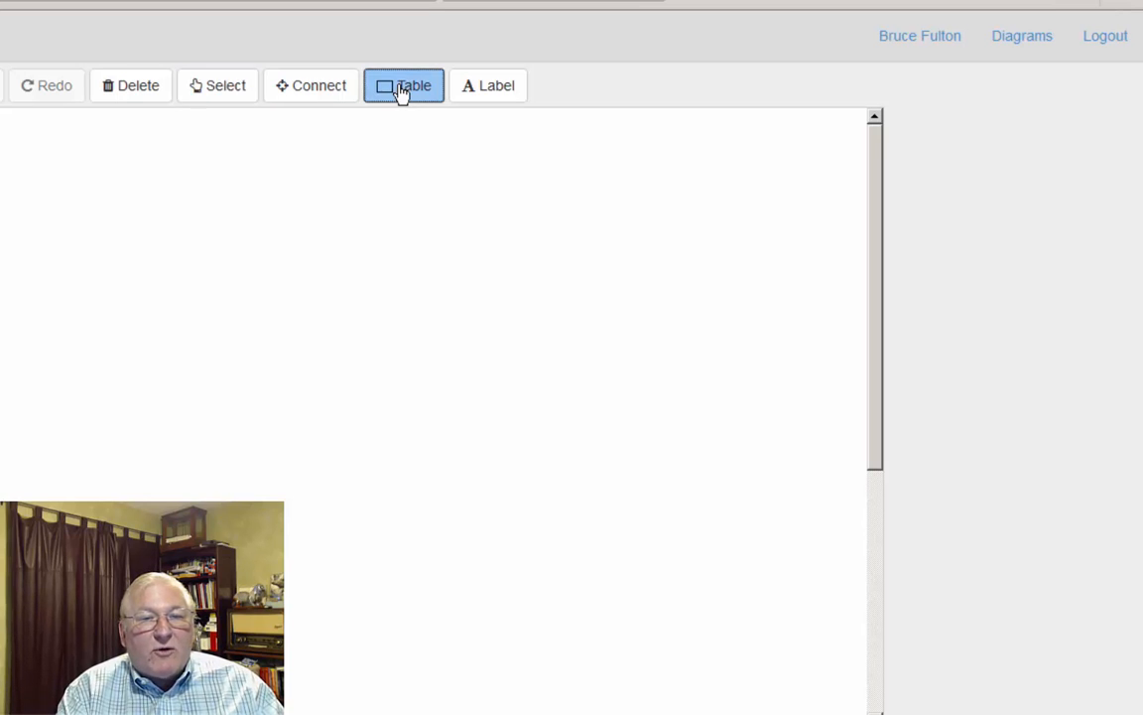
click(424, 249)
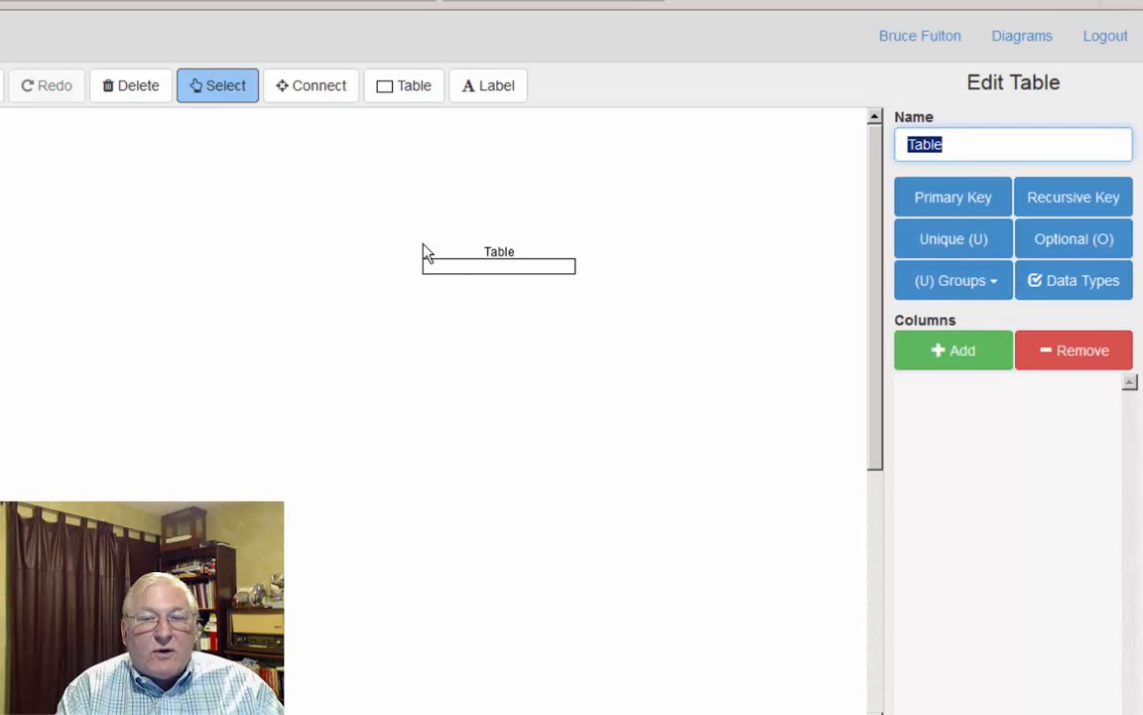
drag(448, 270, 403, 274)
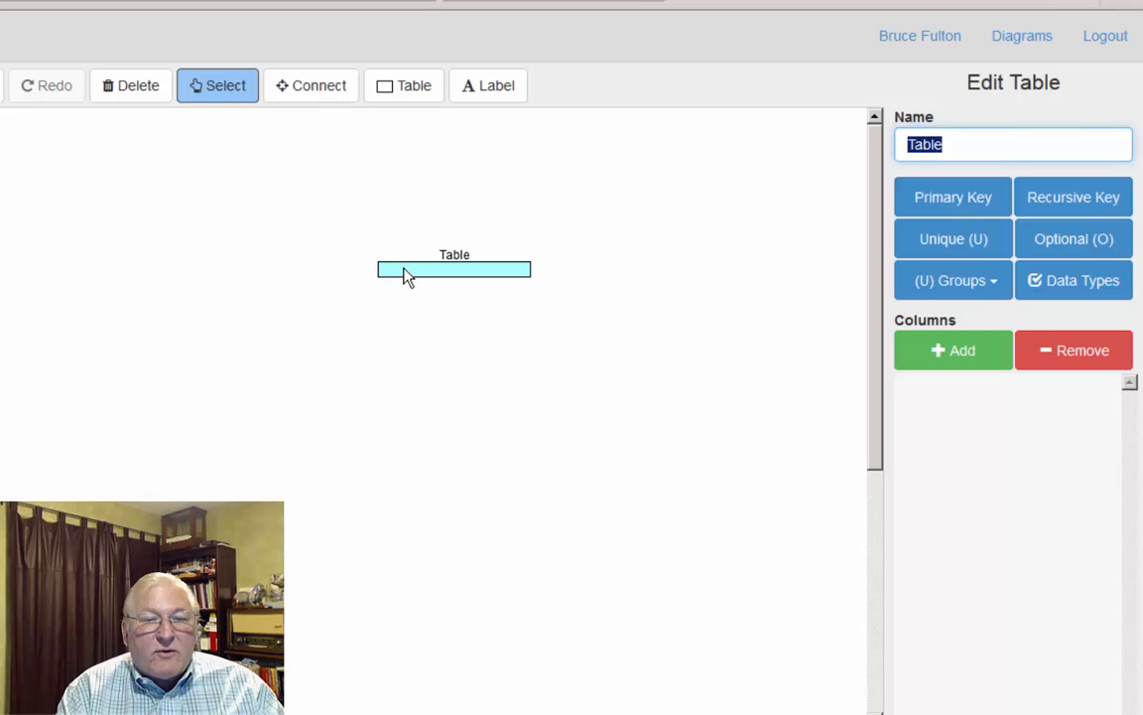
text(Students)
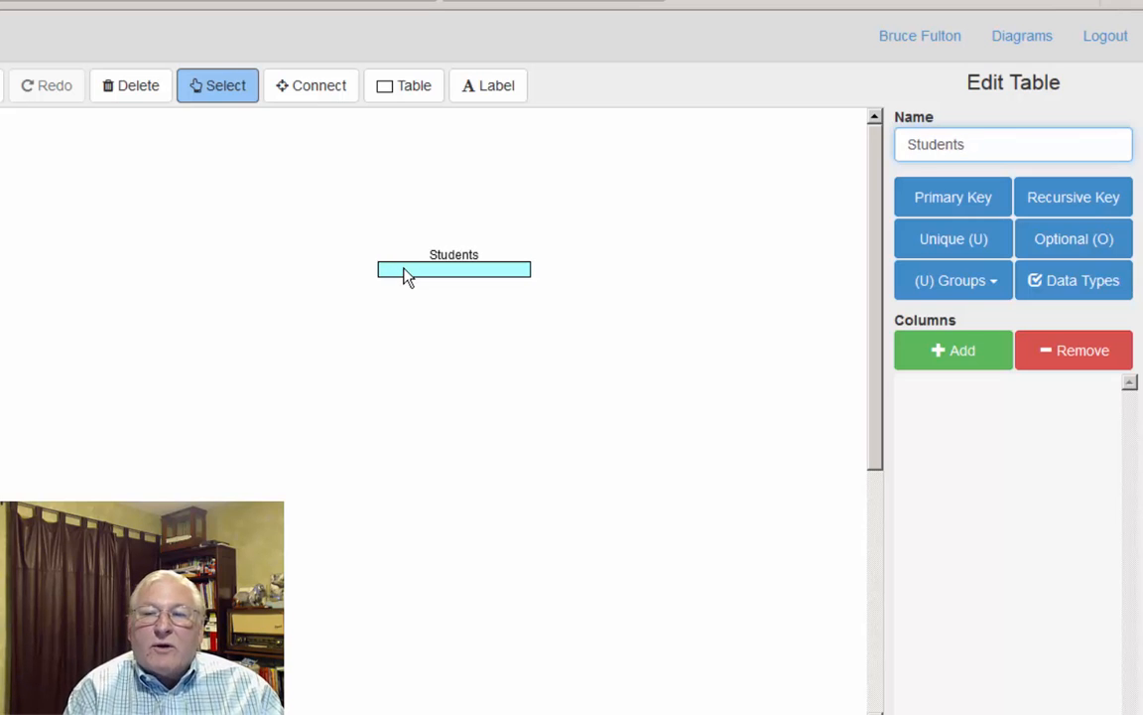
Add a Student_ID column with data type INT to the Students table.
click(948, 363)
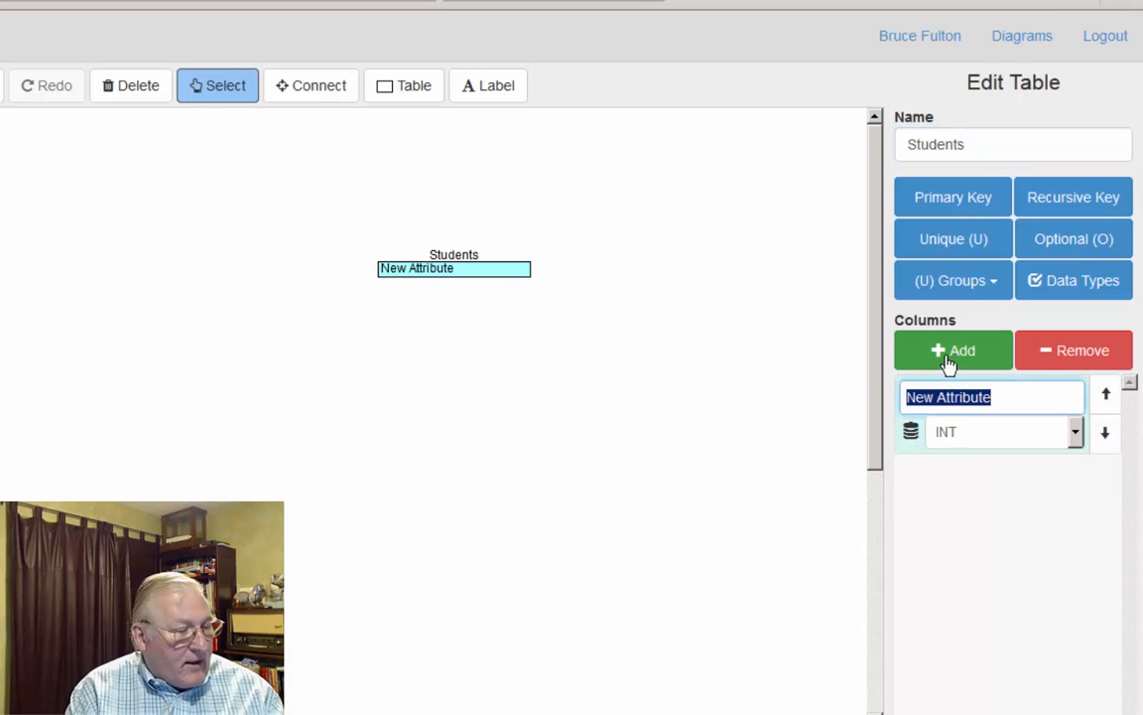
text(S)
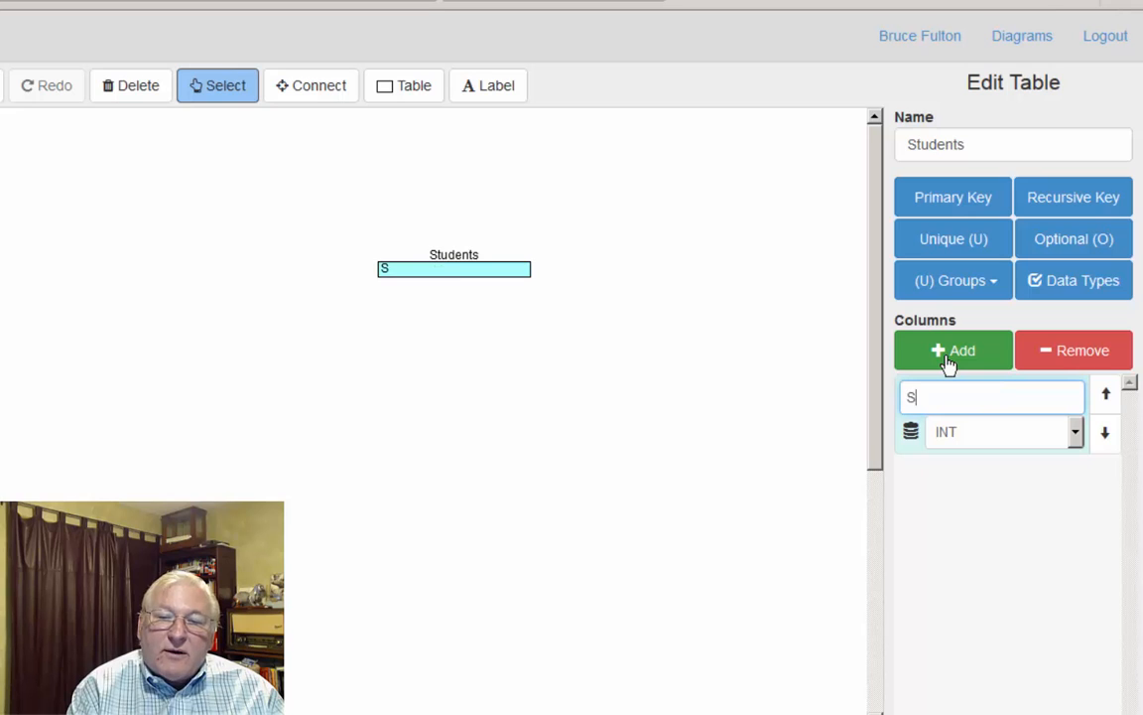
text(tudent_ID)
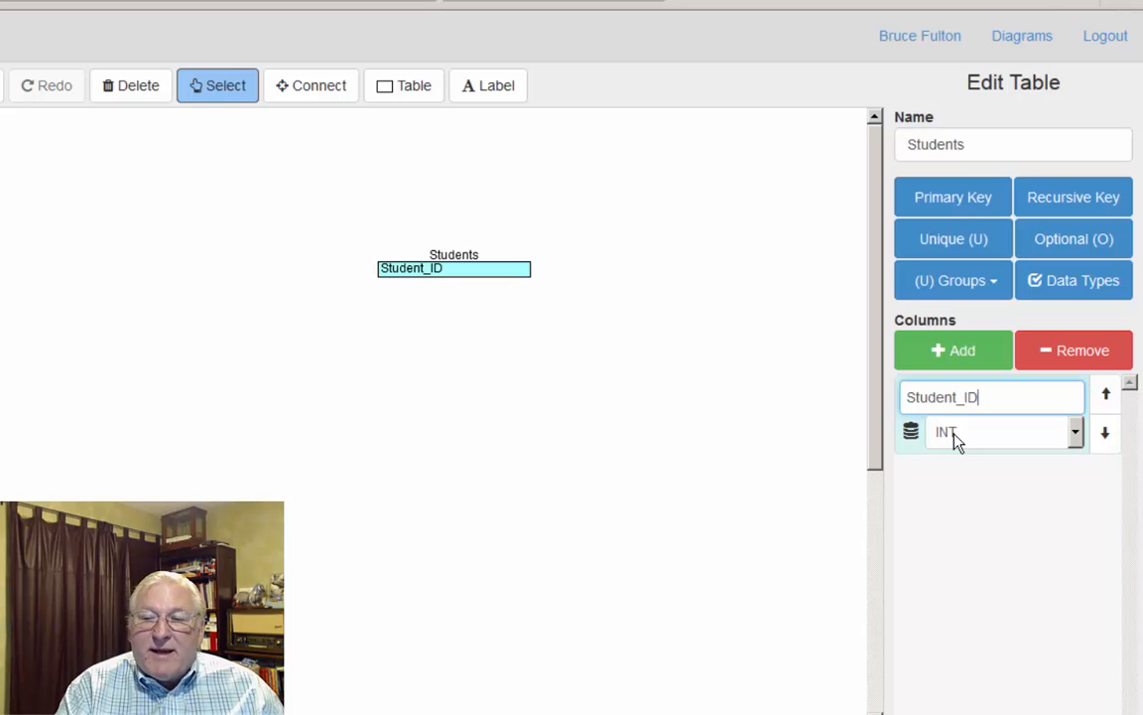
click(1076, 433)
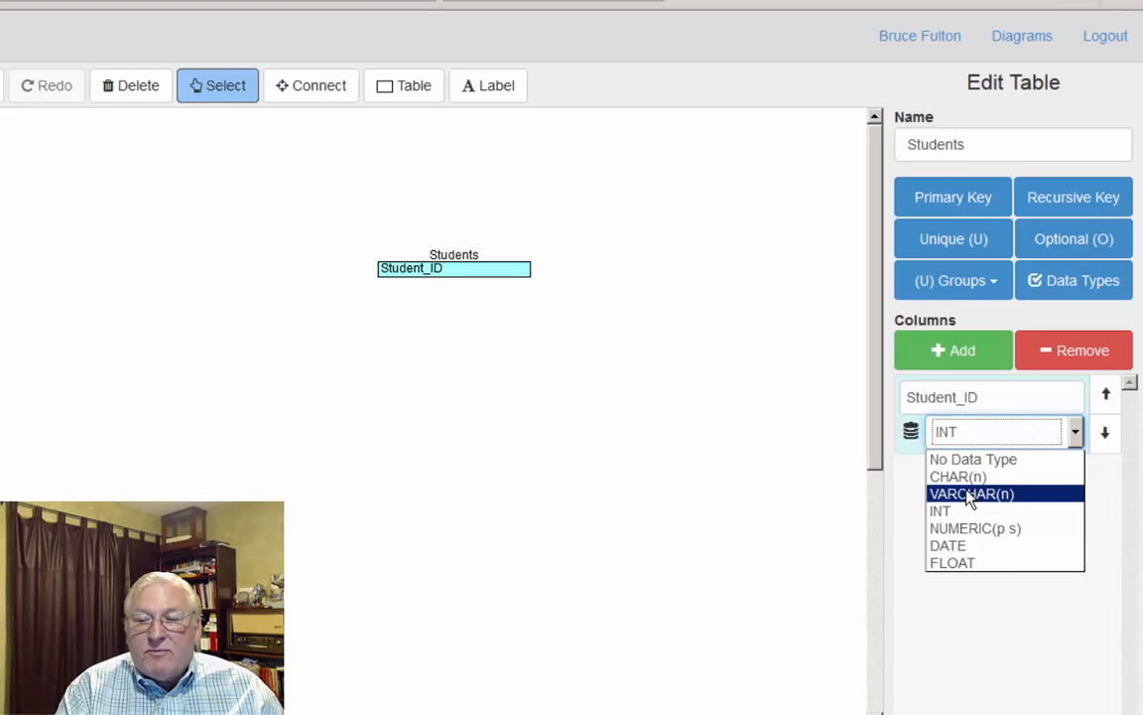
click(948, 512)
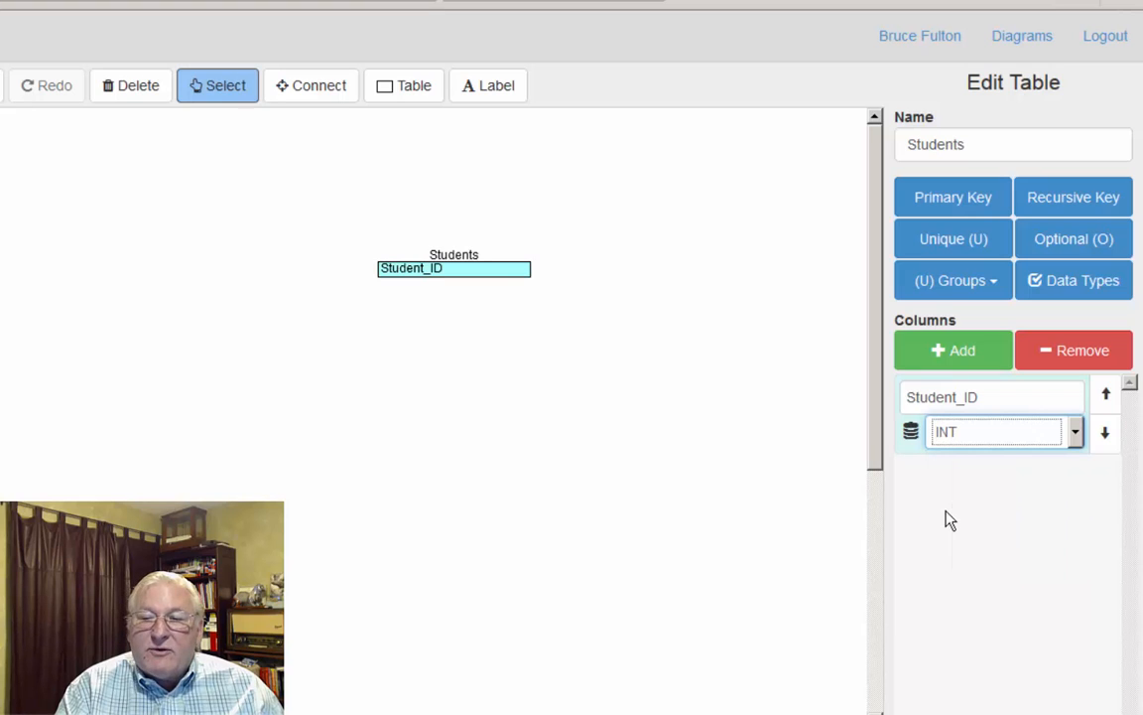
Add an fname column to the Students table with data type VARCHAR(n) and size 30.
click(957, 354)
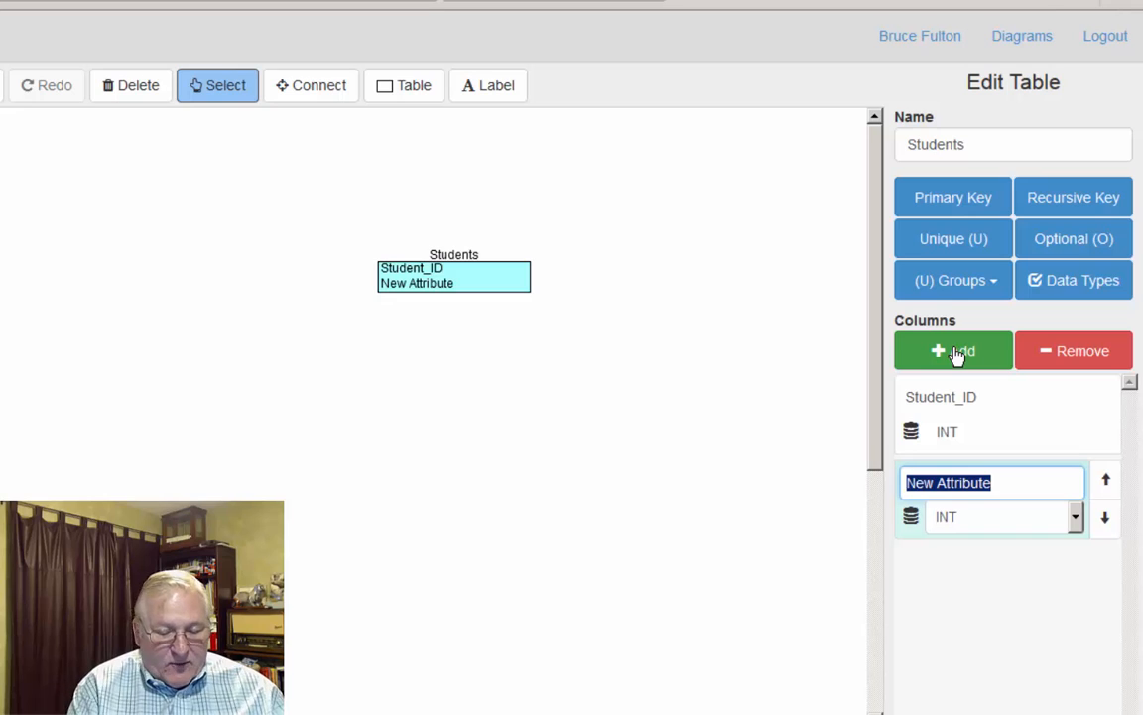
text(fn)
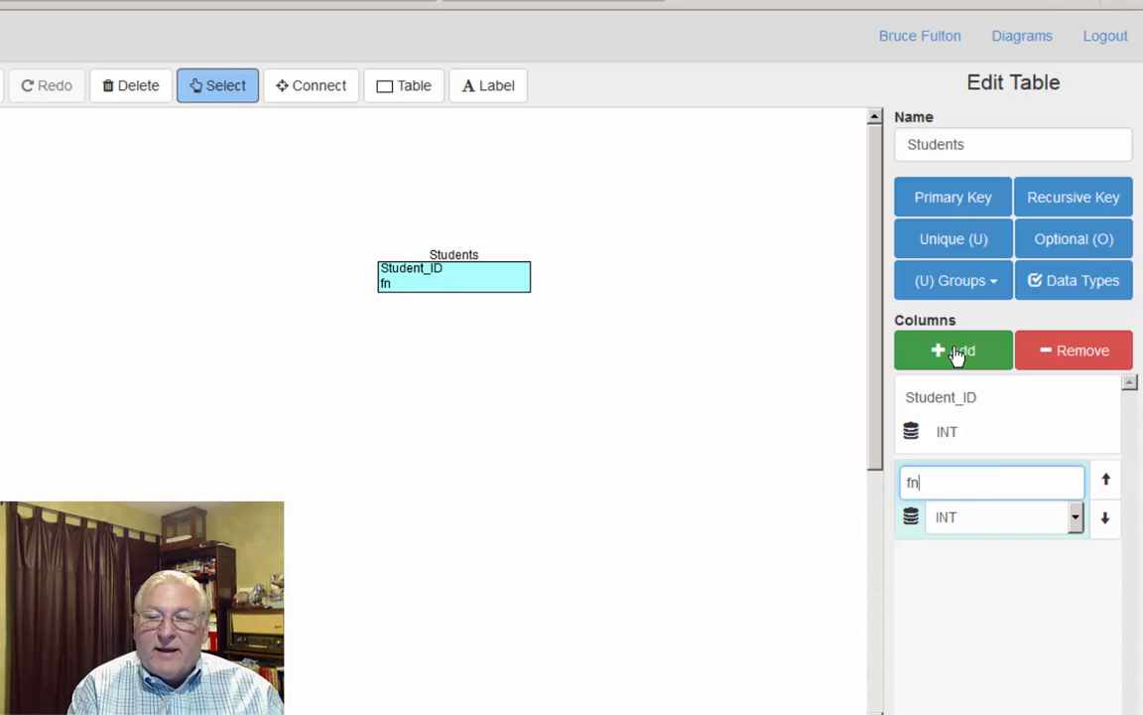
text(ame)
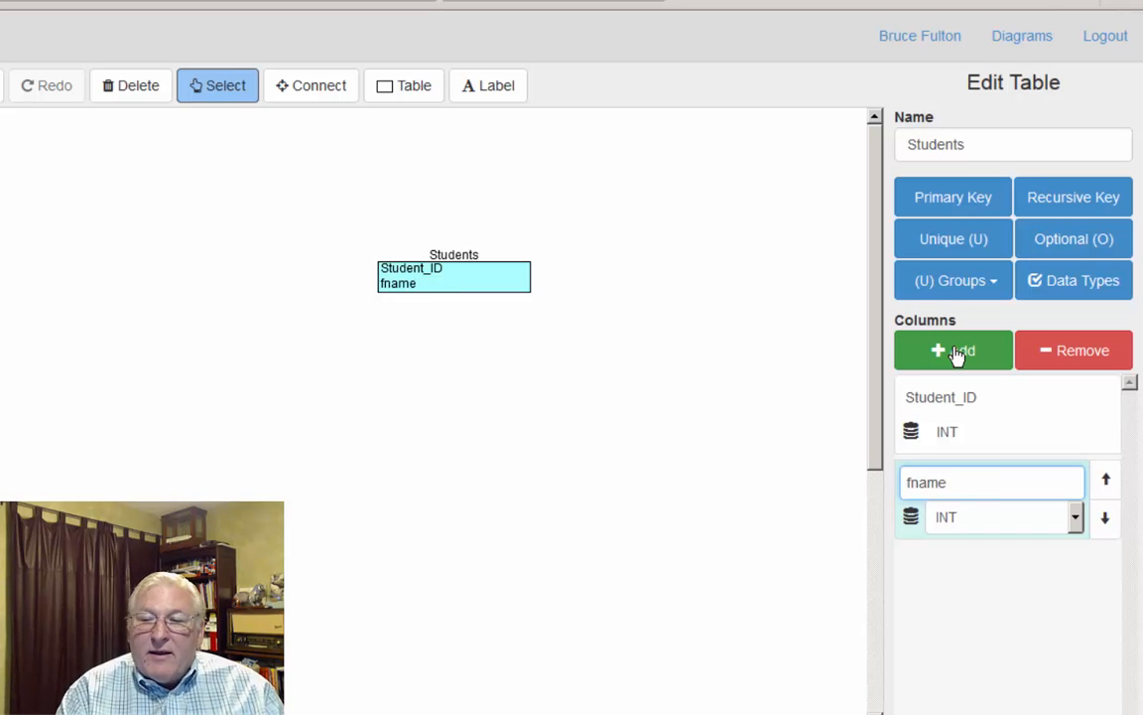
click(980, 519)
click(971, 580)
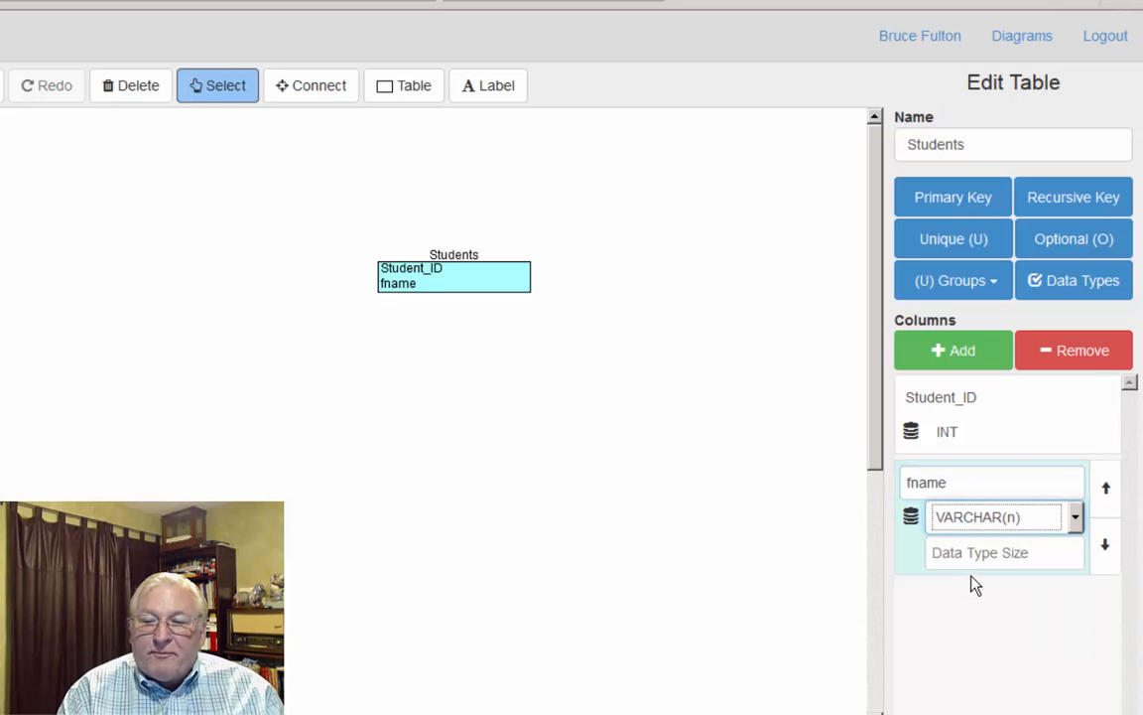
click(973, 559)
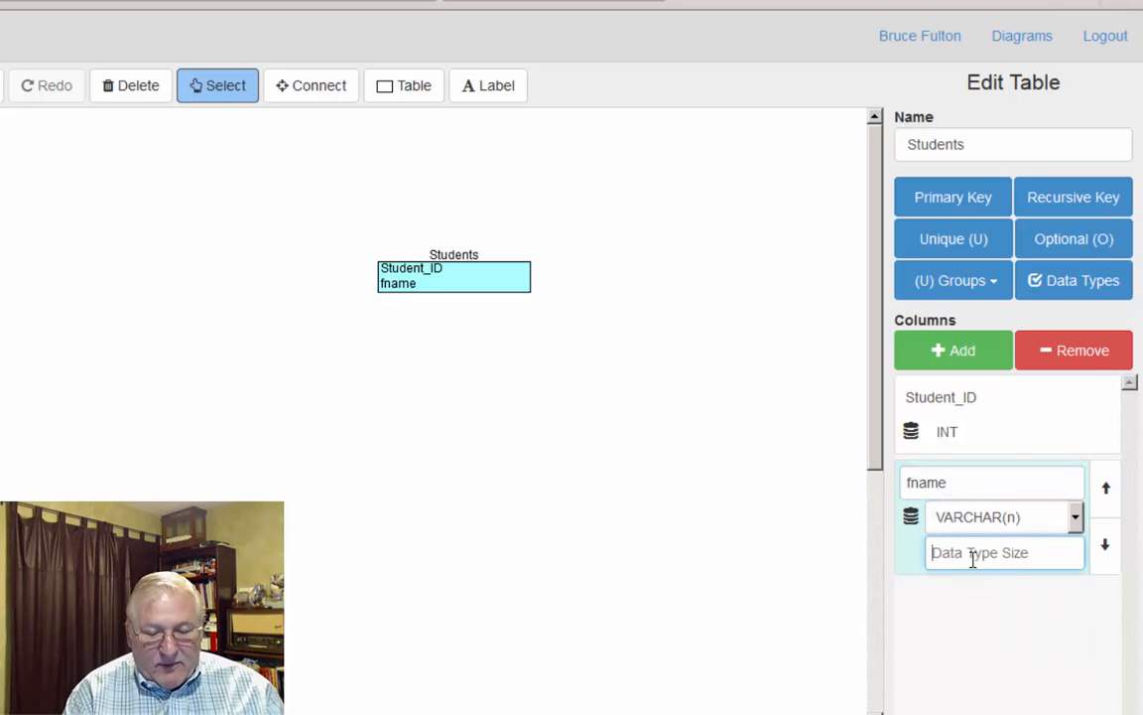
text(30)
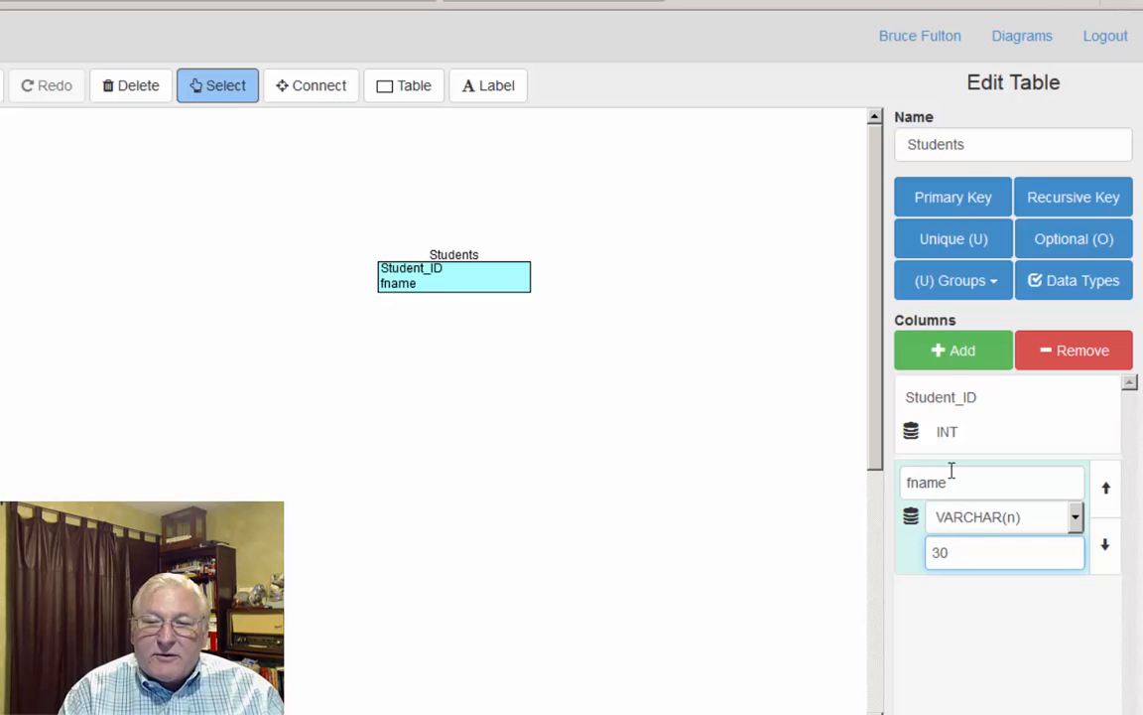
Add an lname column to the Students table with data type VARCHAR(n) and size 30.
click(949, 363)
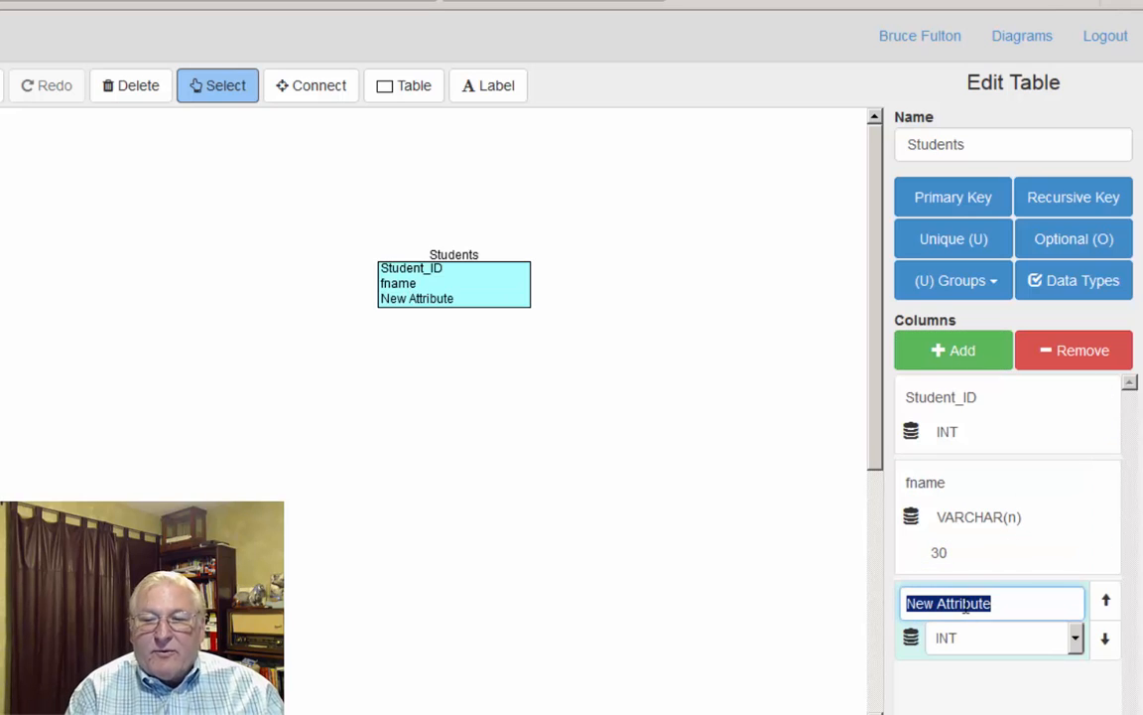
text(lname)
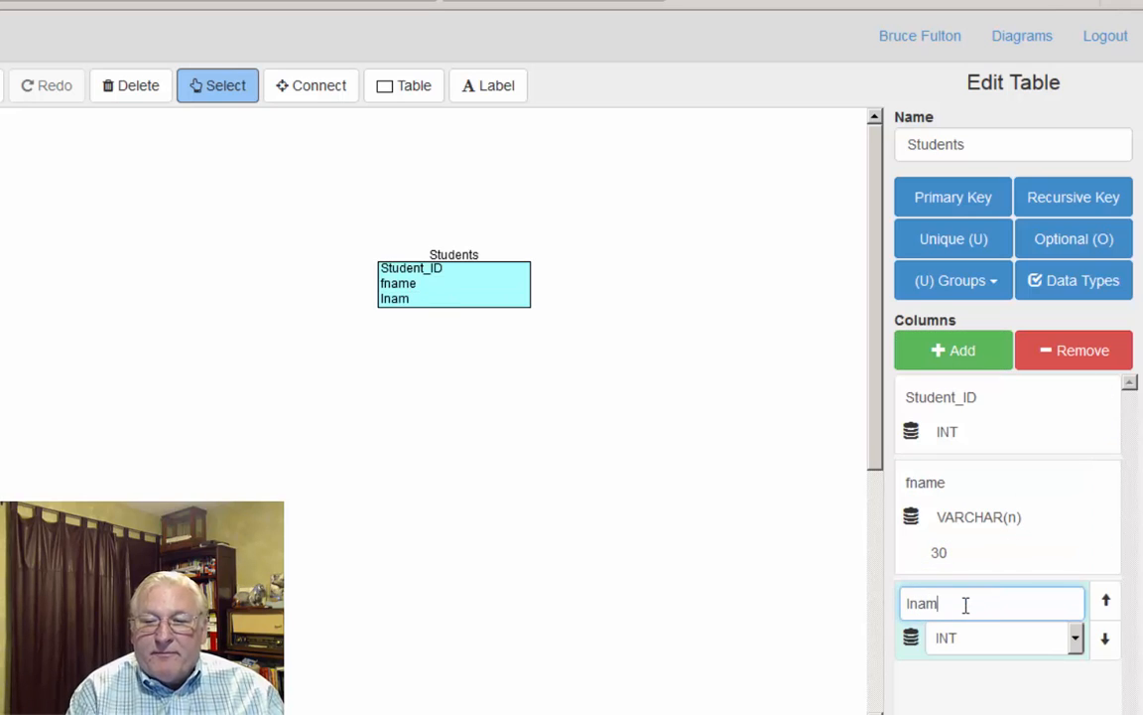
click(957, 638)
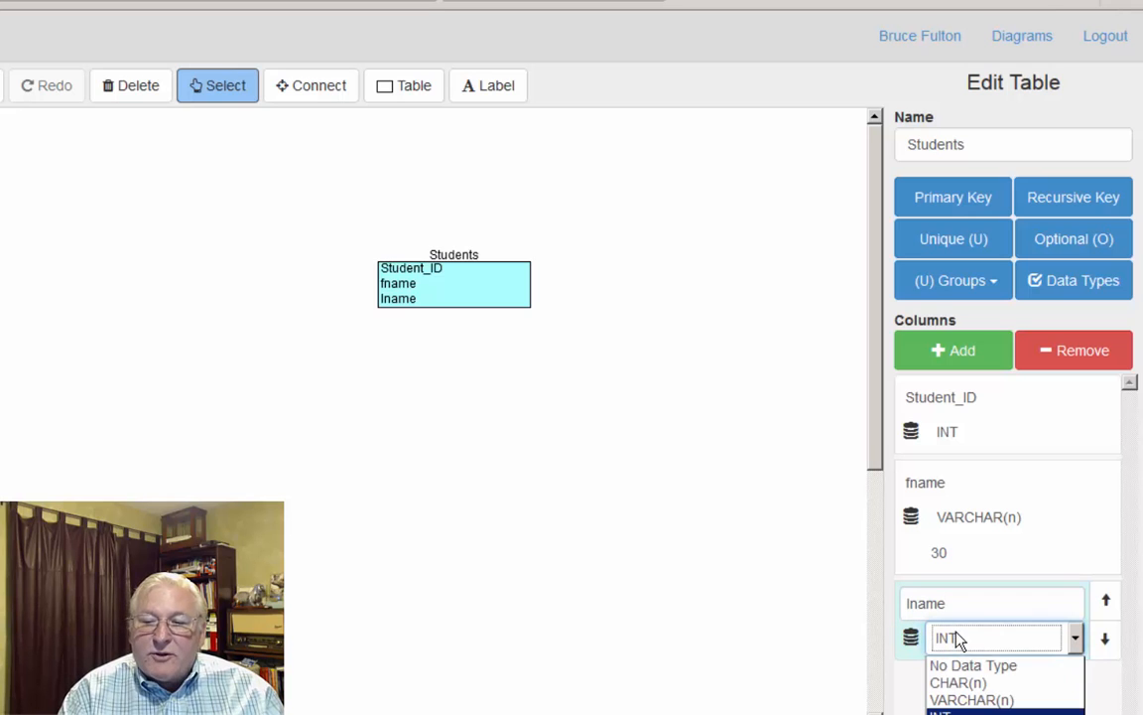
click(975, 699)
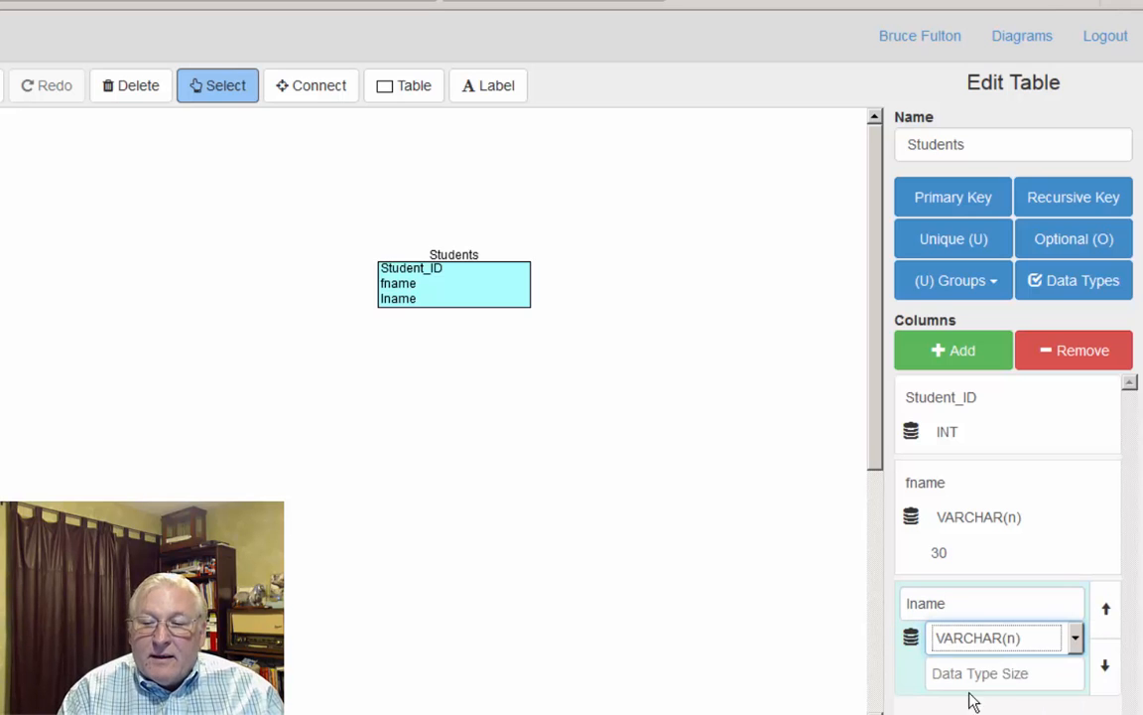
click(967, 676)
text(30)
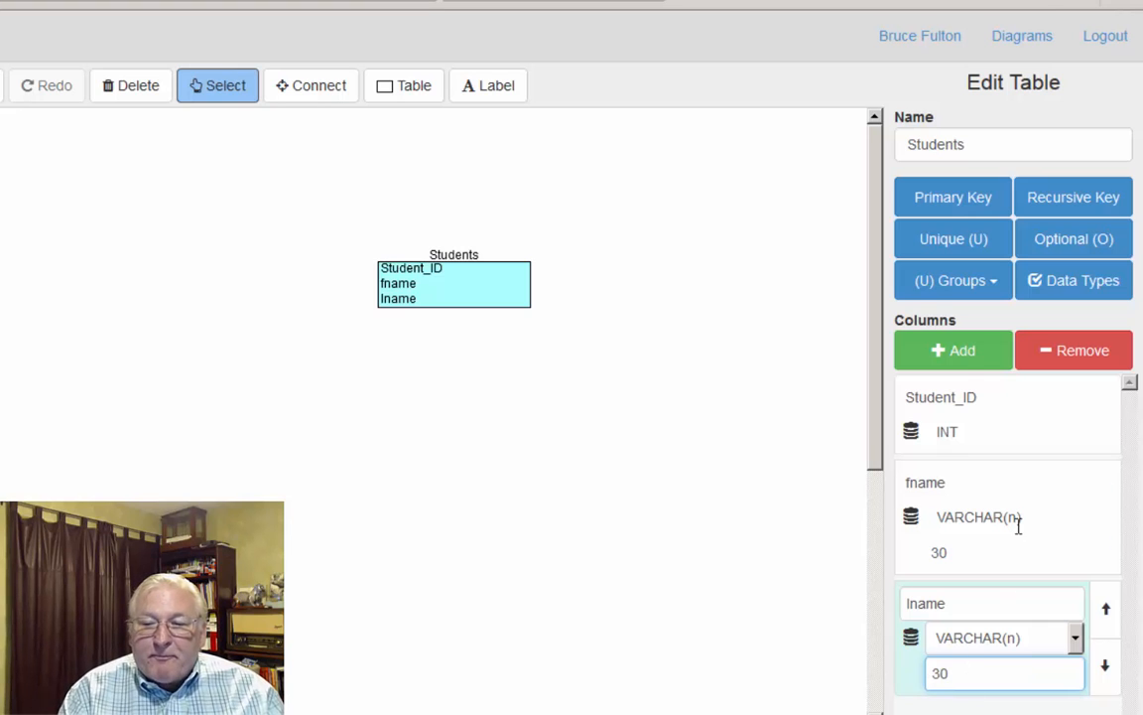
Add a zip column to the Students table with data type VARCHAR(n) and size 10.
click(974, 380)
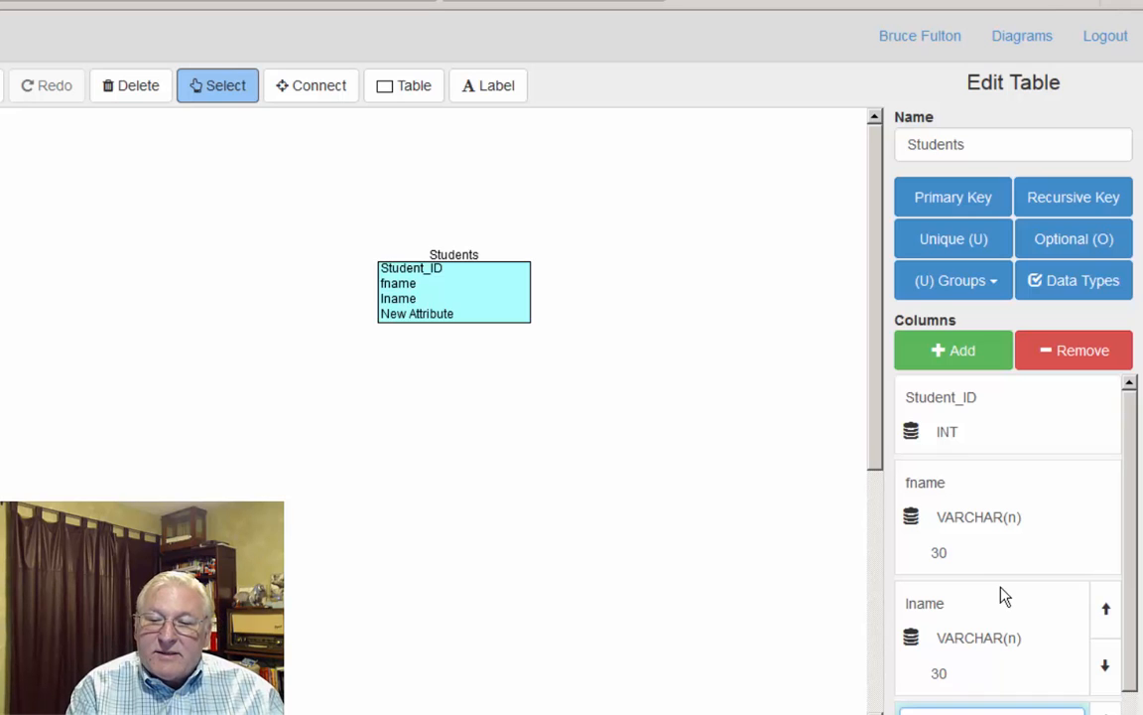
text(zip)
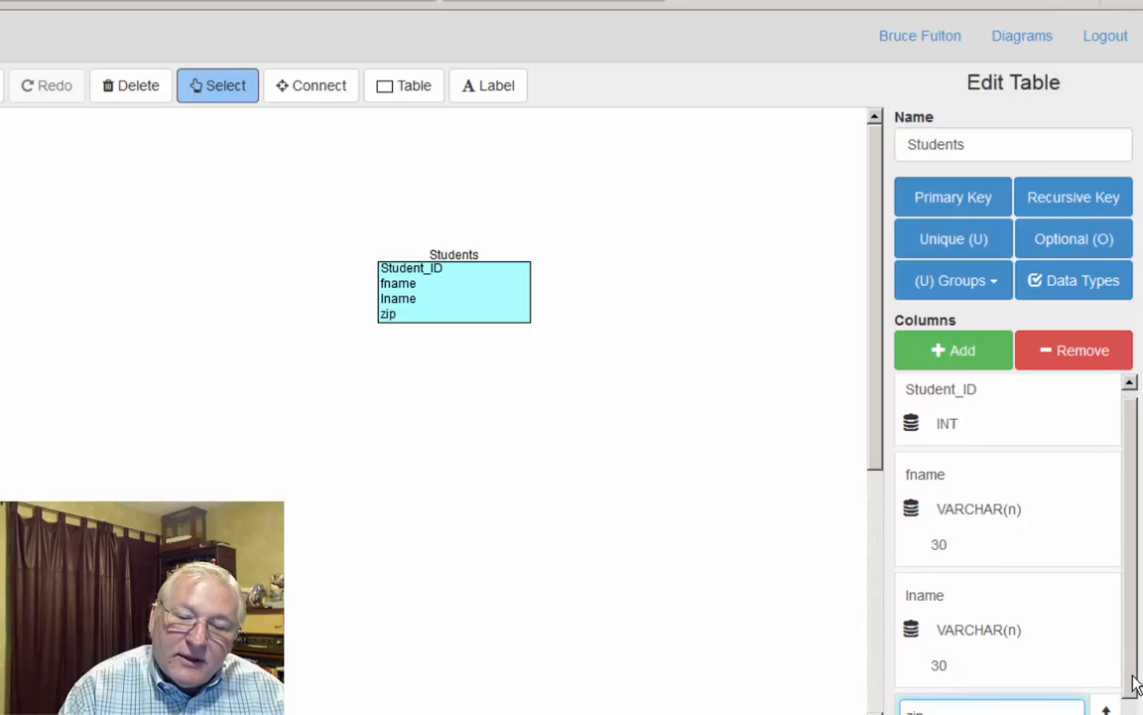
scroll(1134, 673, down, 1)
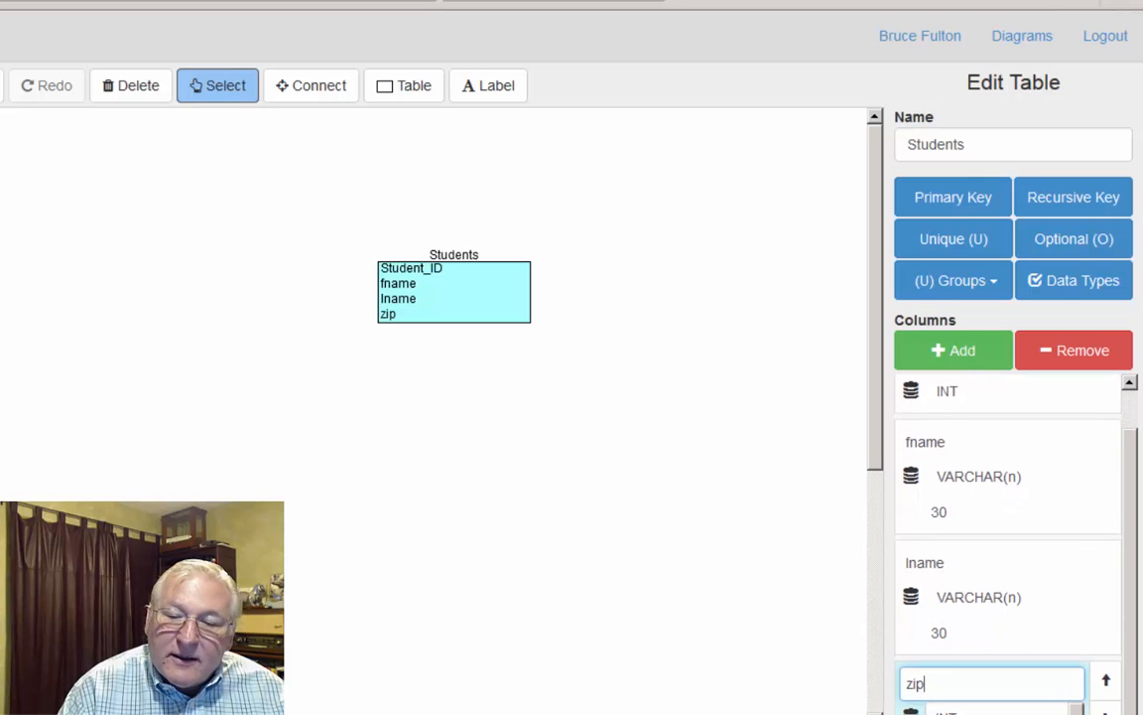
click(997, 709)
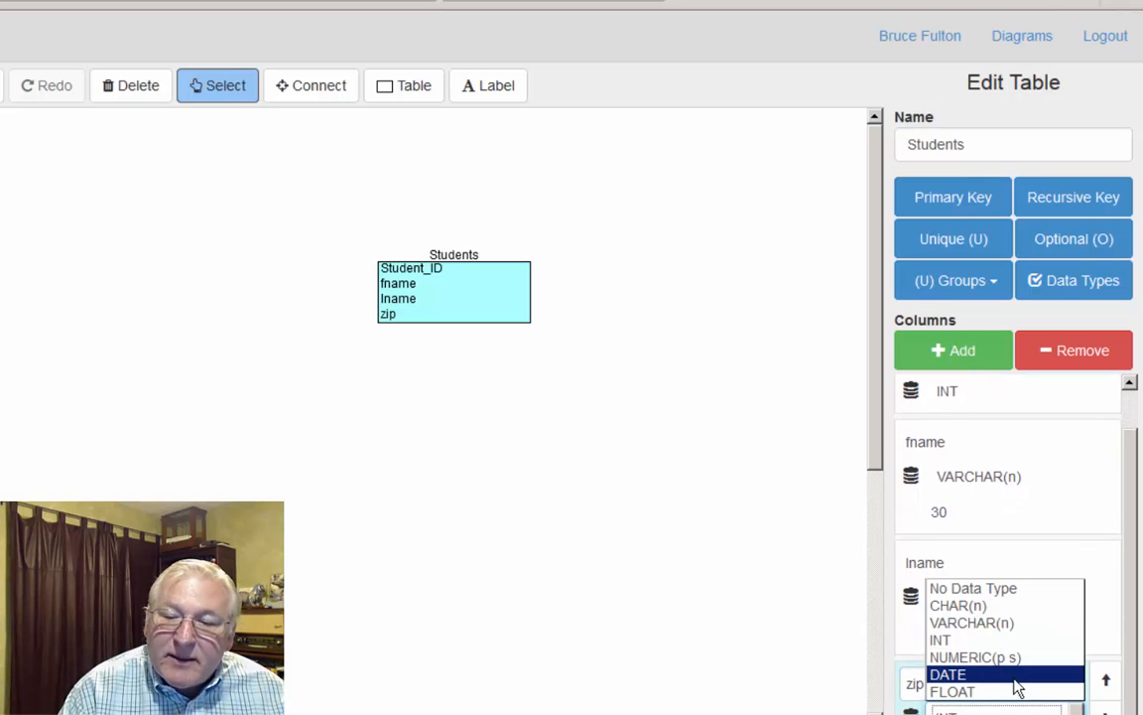
click(957, 623)
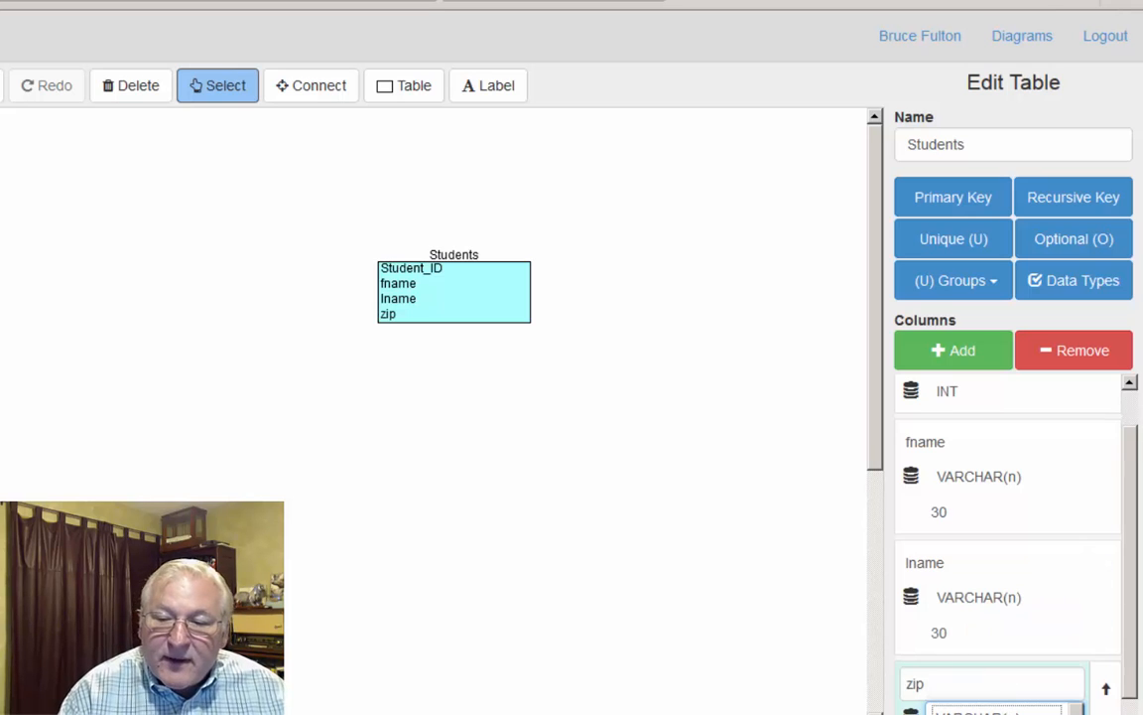
scroll(1131, 595, down, 1)
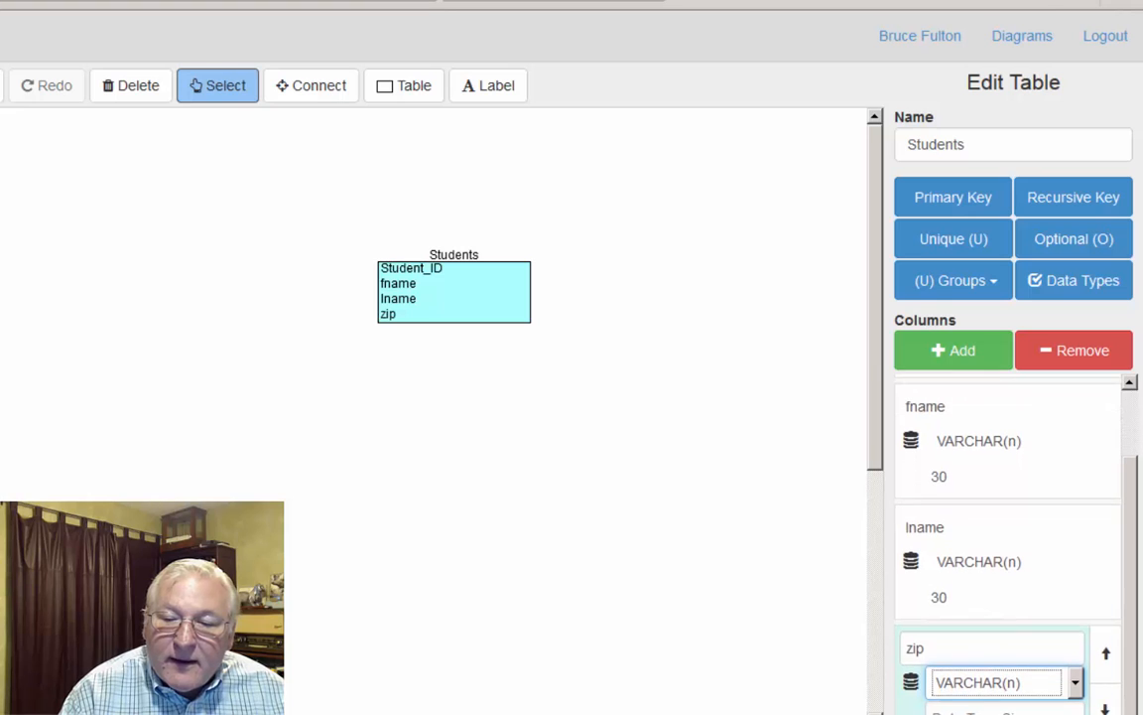
key(Tab)
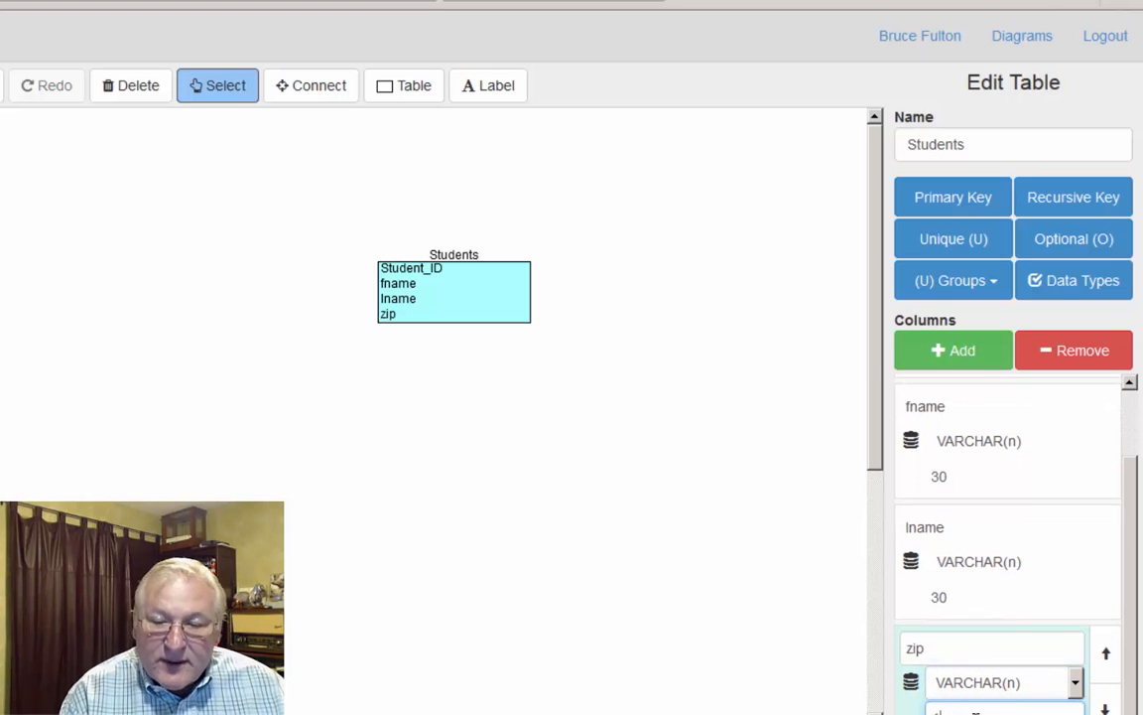
text(10)
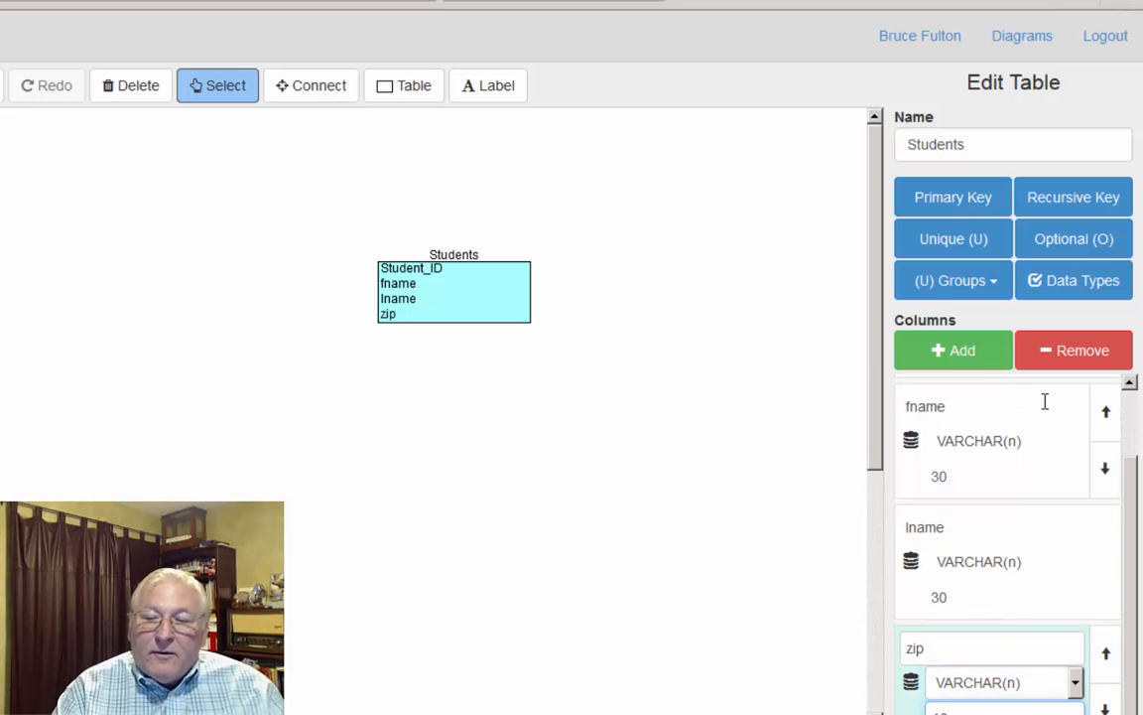
Make Student_ID the primary key of the Students table.
click(978, 212)
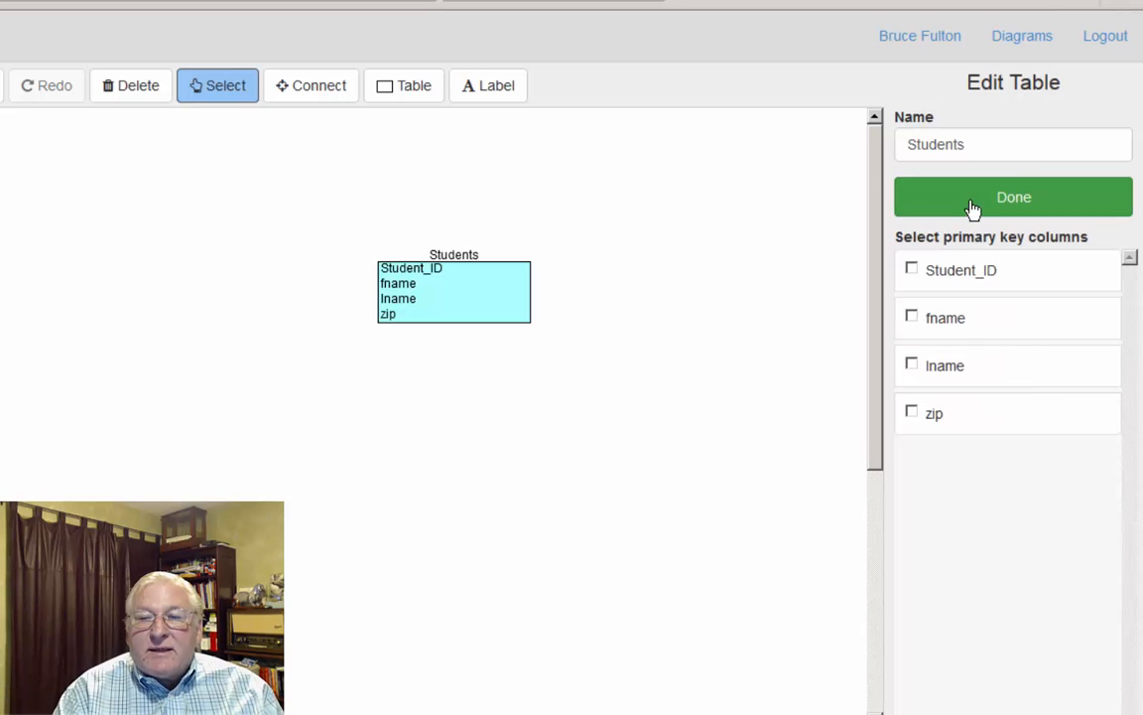
click(912, 269)
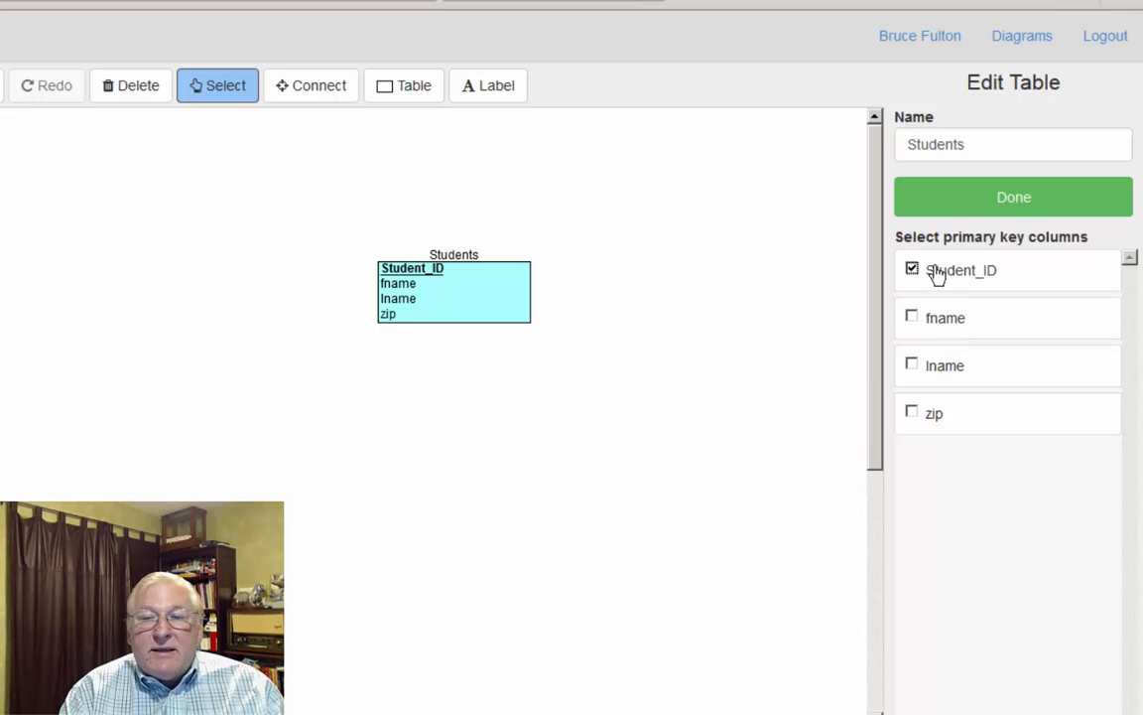
click(957, 198)
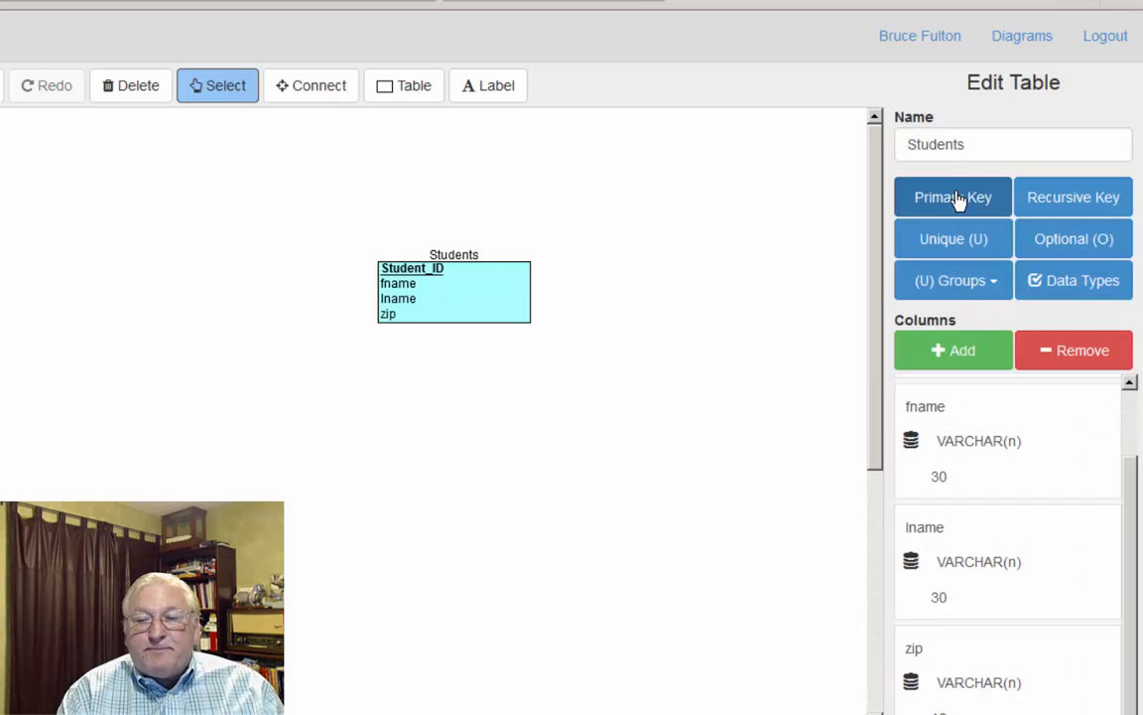
Place a second table to the right of Students, roughly level with it.
click(415, 95)
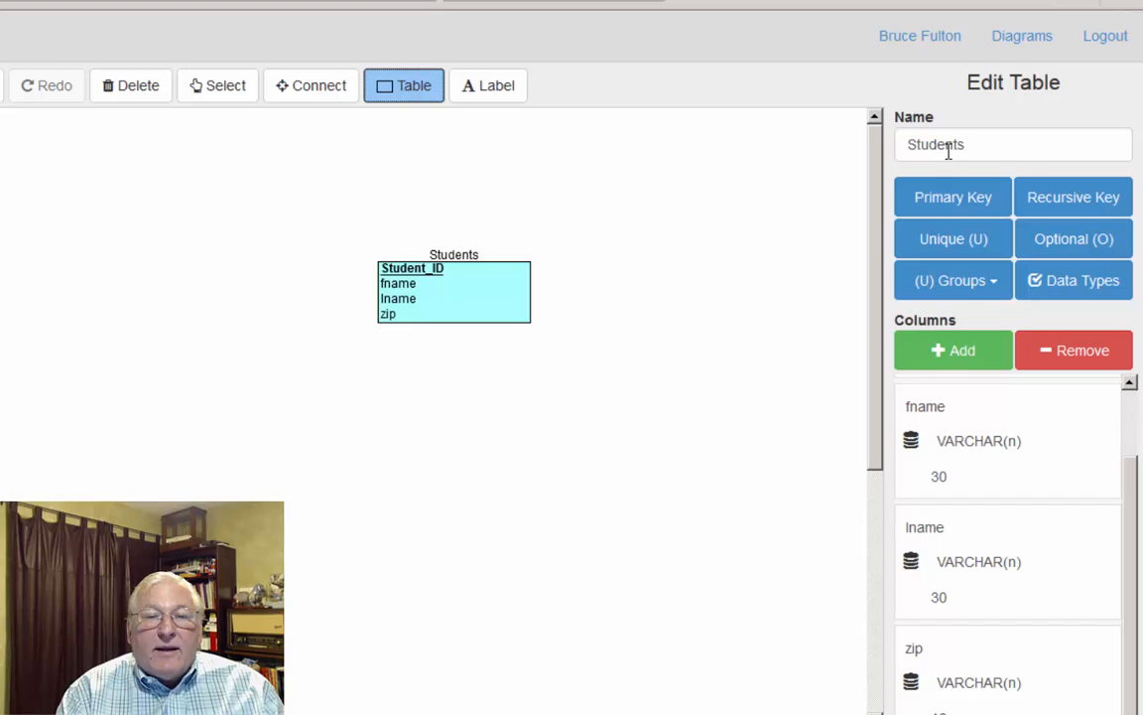
click(626, 292)
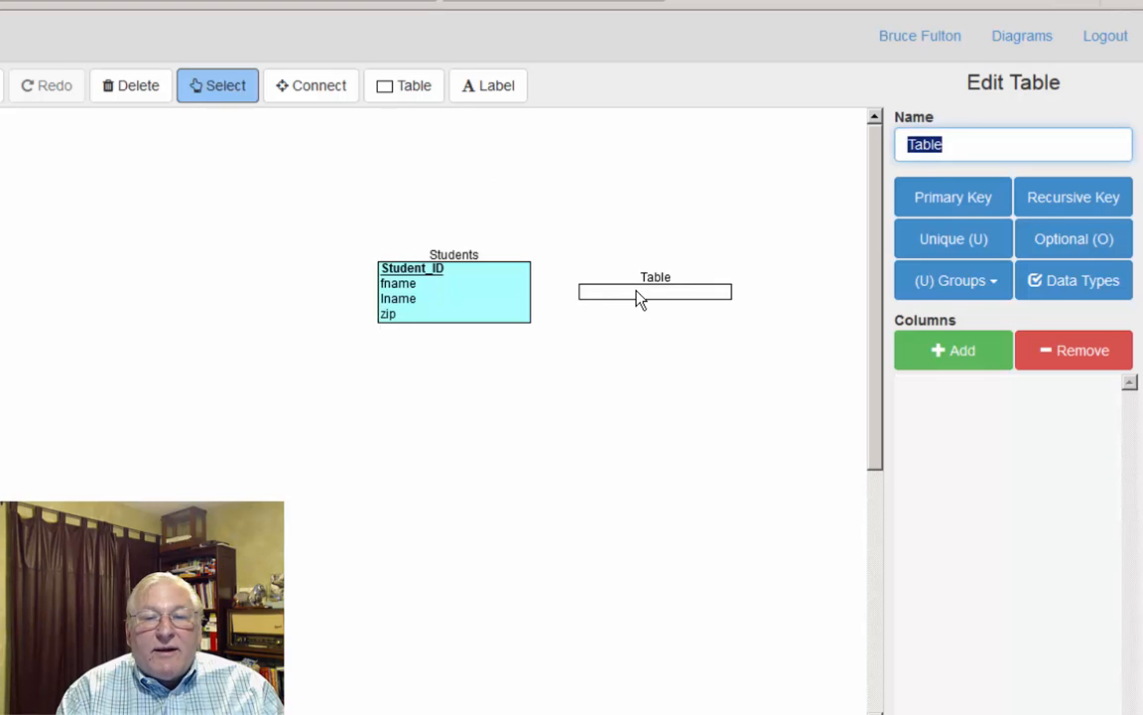
drag(636, 291, 616, 266)
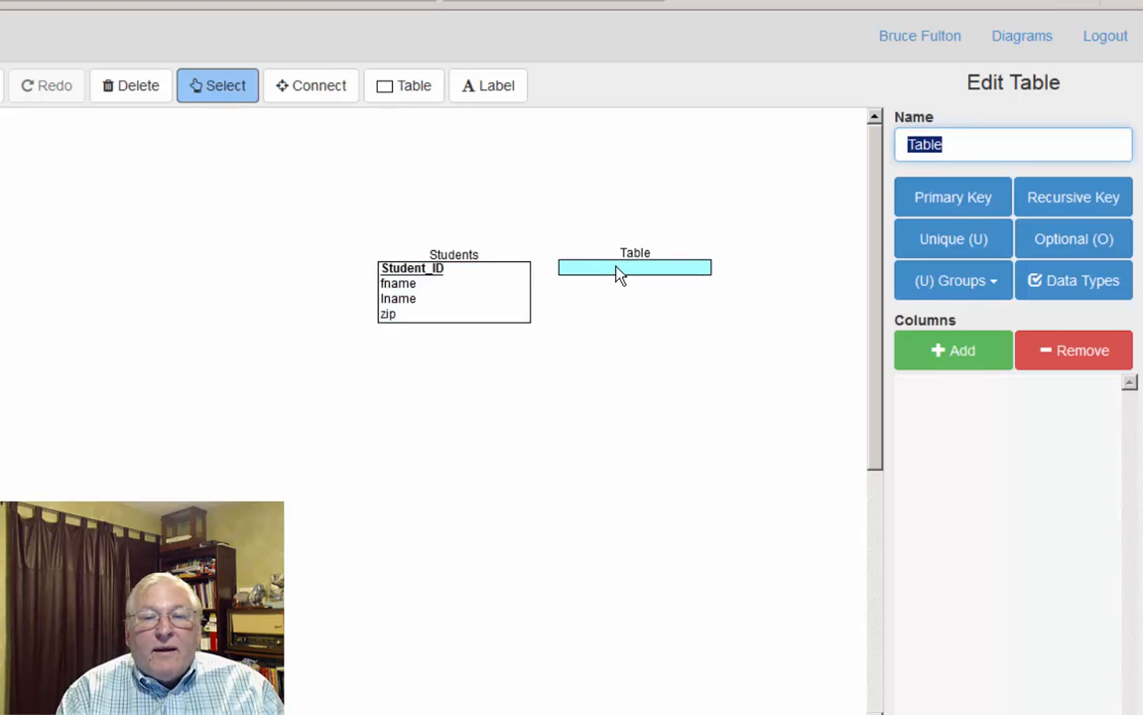
Add a RegID column of type INT to the second table and make it the primary key.
click(961, 365)
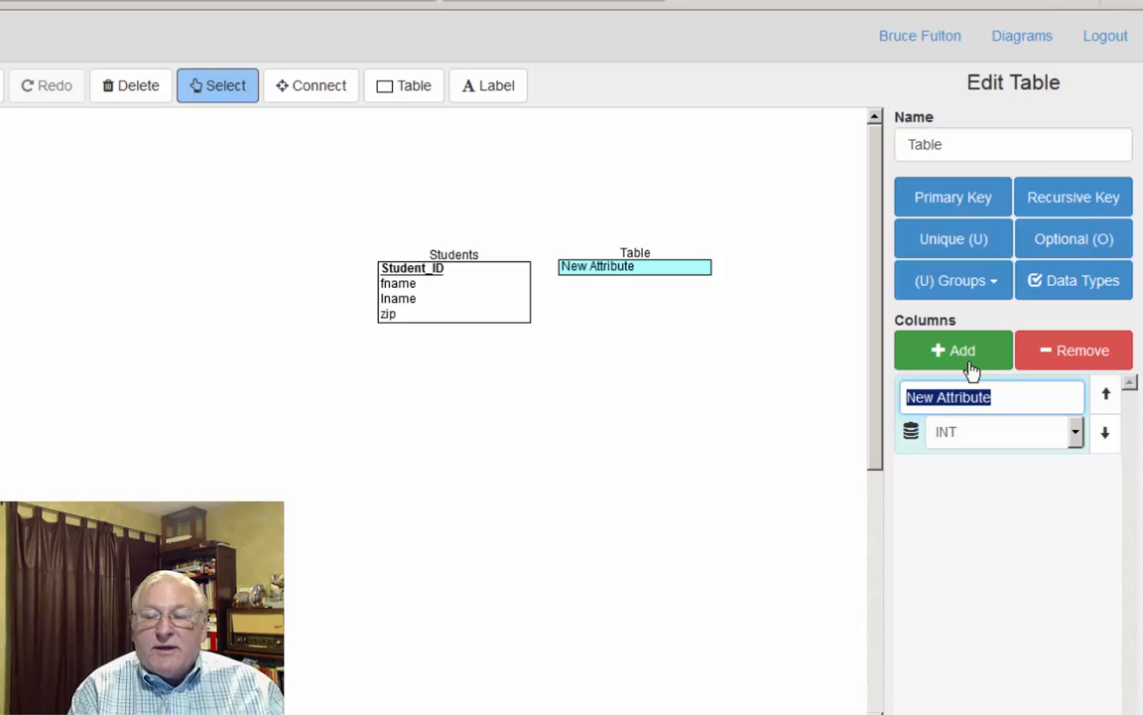
text(RegID)
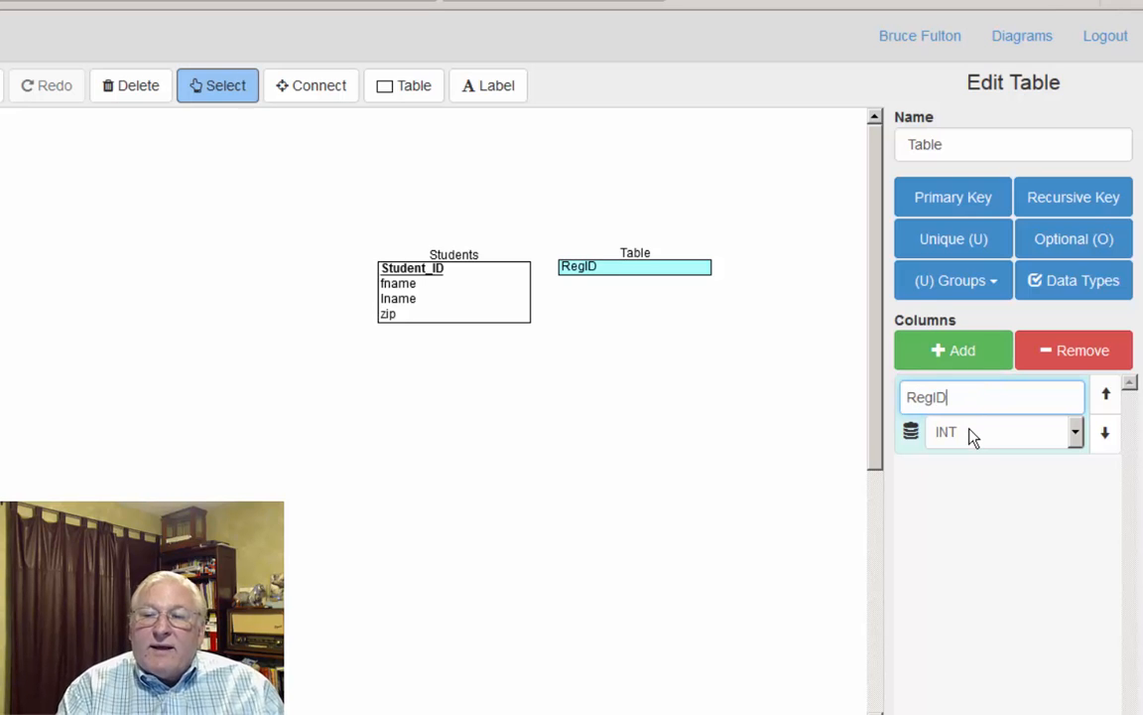
click(977, 199)
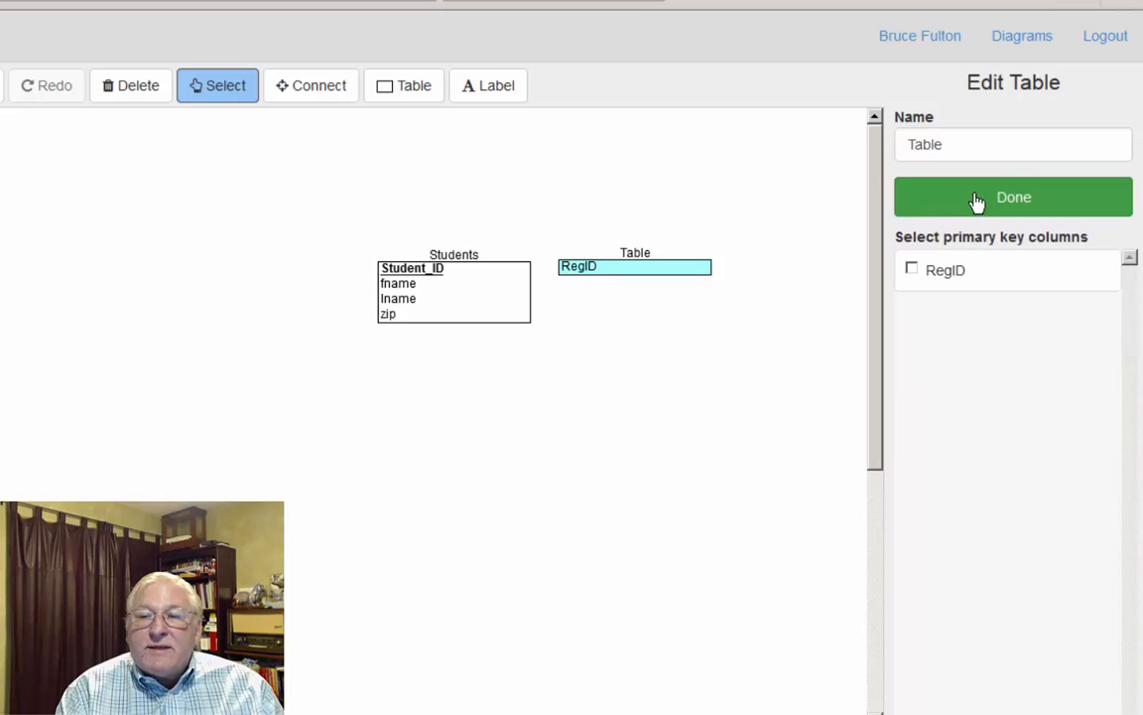
click(911, 271)
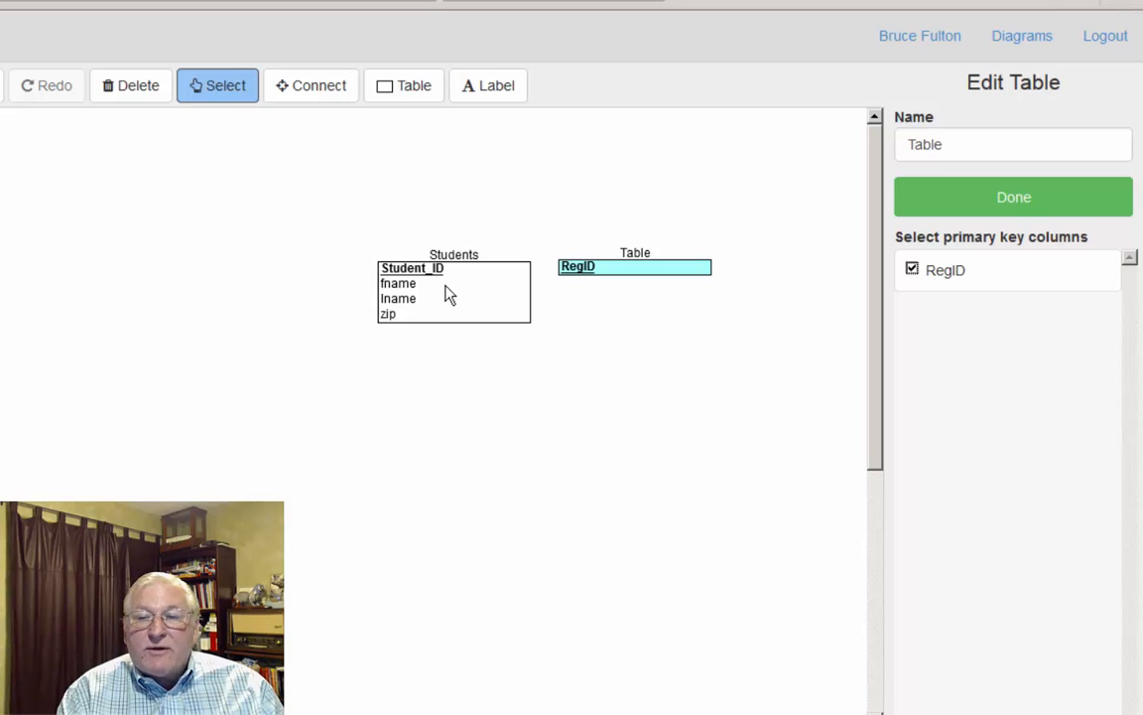
click(1008, 208)
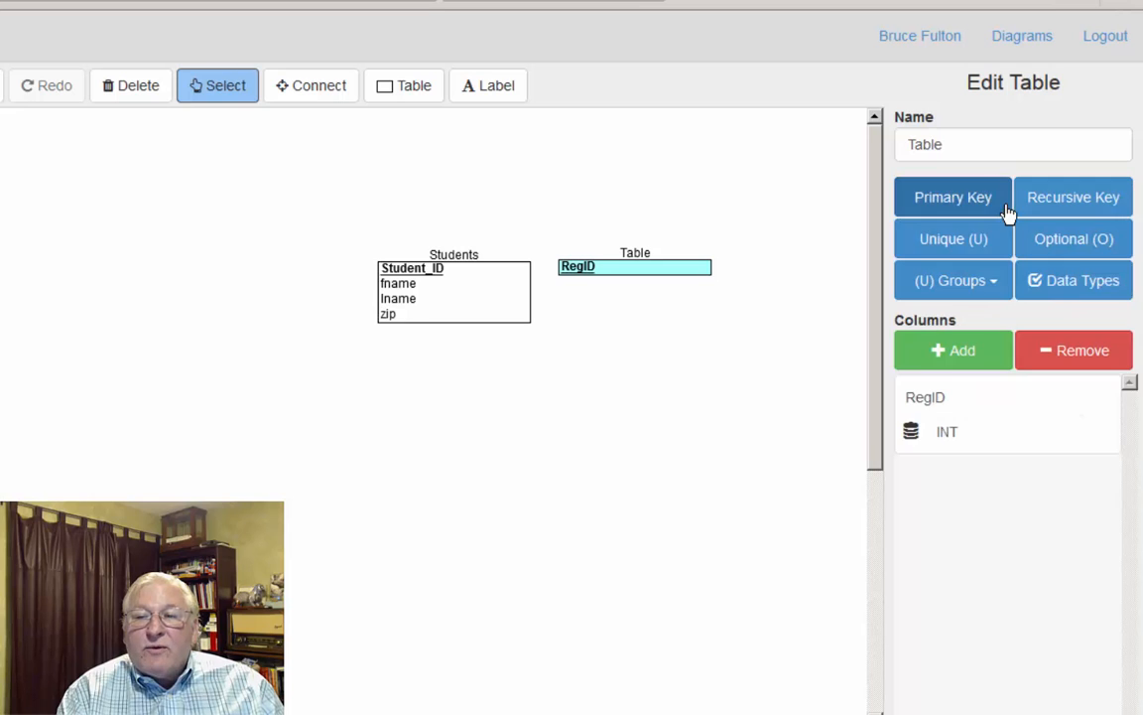
Place a third table to the right of the RegID table and line both up in a row with Students.
click(399, 94)
click(774, 260)
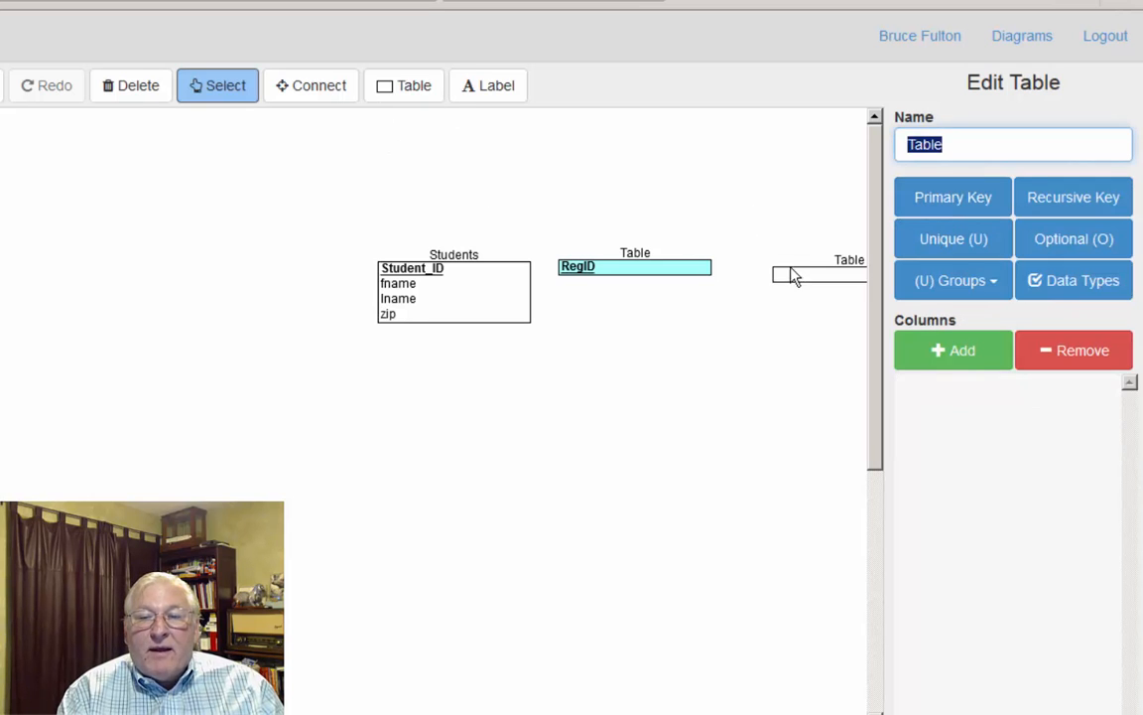
click(797, 274)
drag(797, 274, 723, 273)
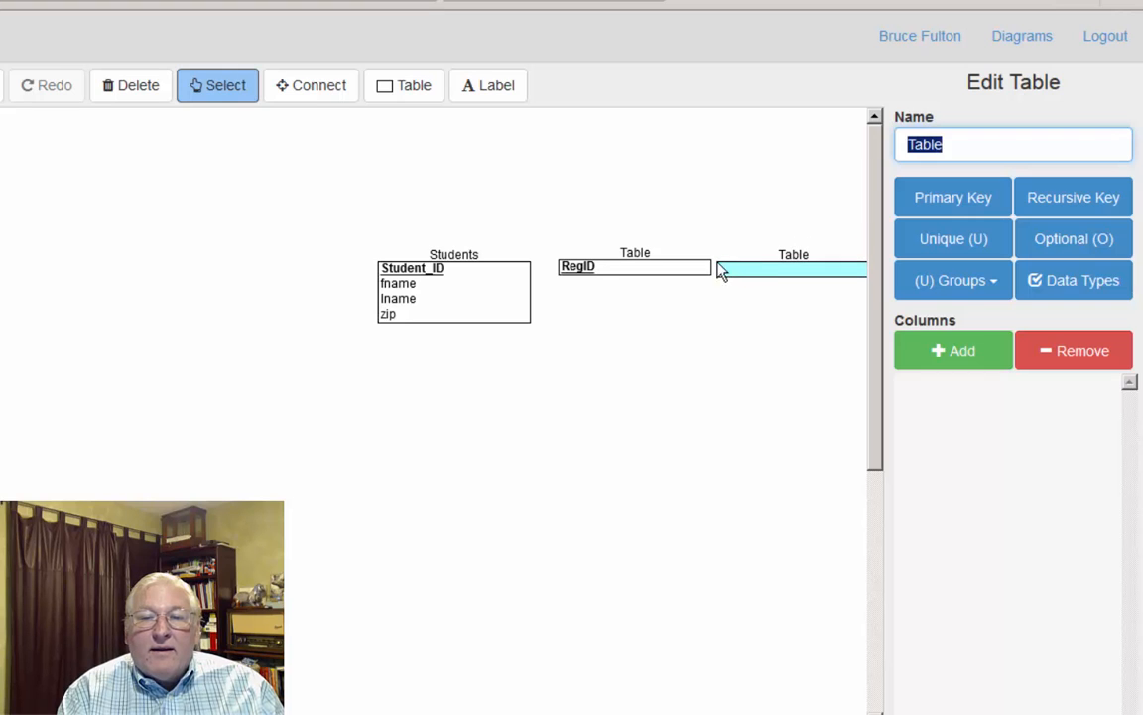
drag(606, 280, 592, 282)
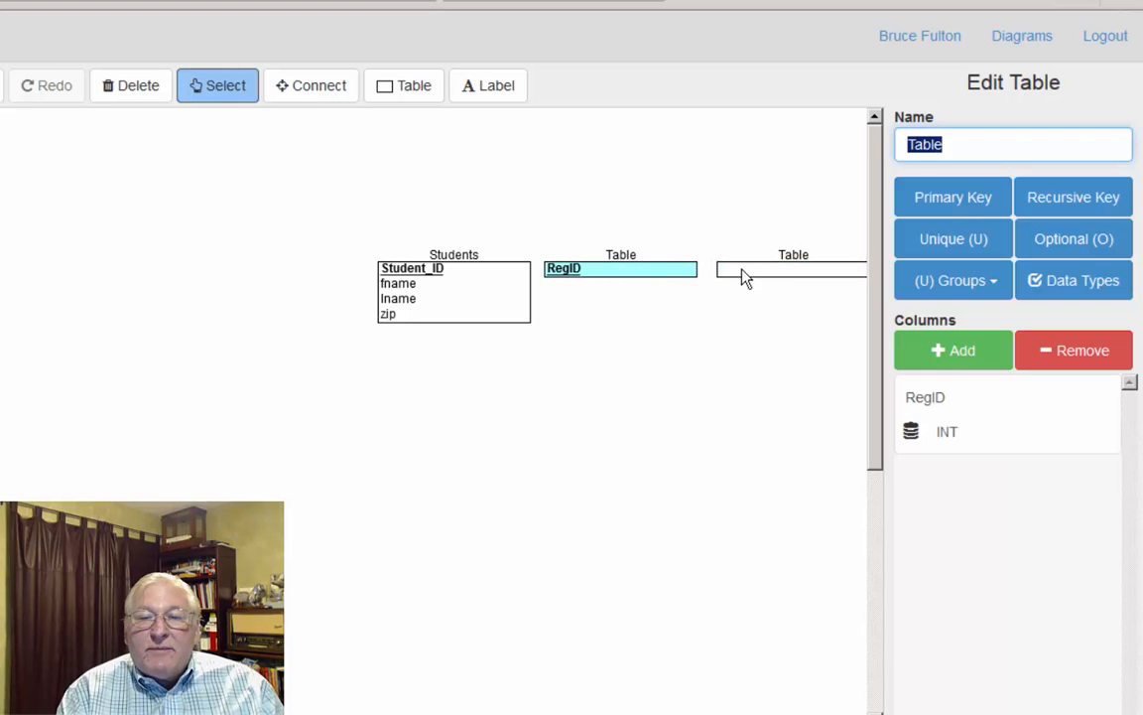
drag(741, 276, 732, 278)
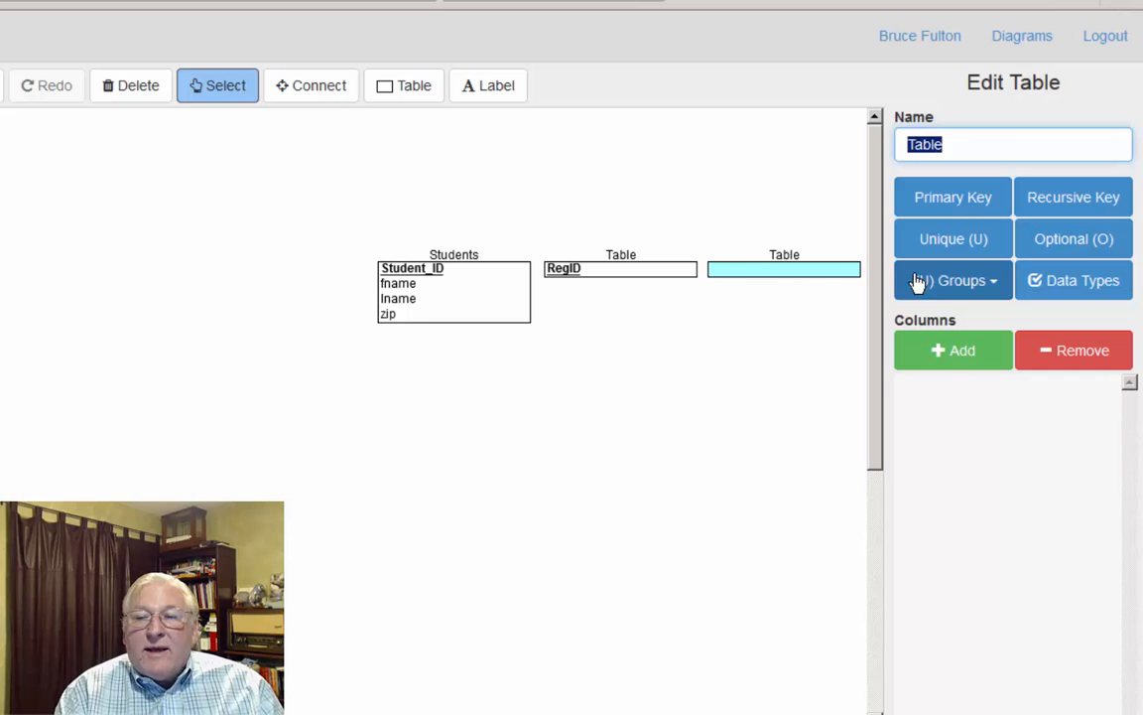
Add a first column to the third table and name the table Courses.
click(956, 355)
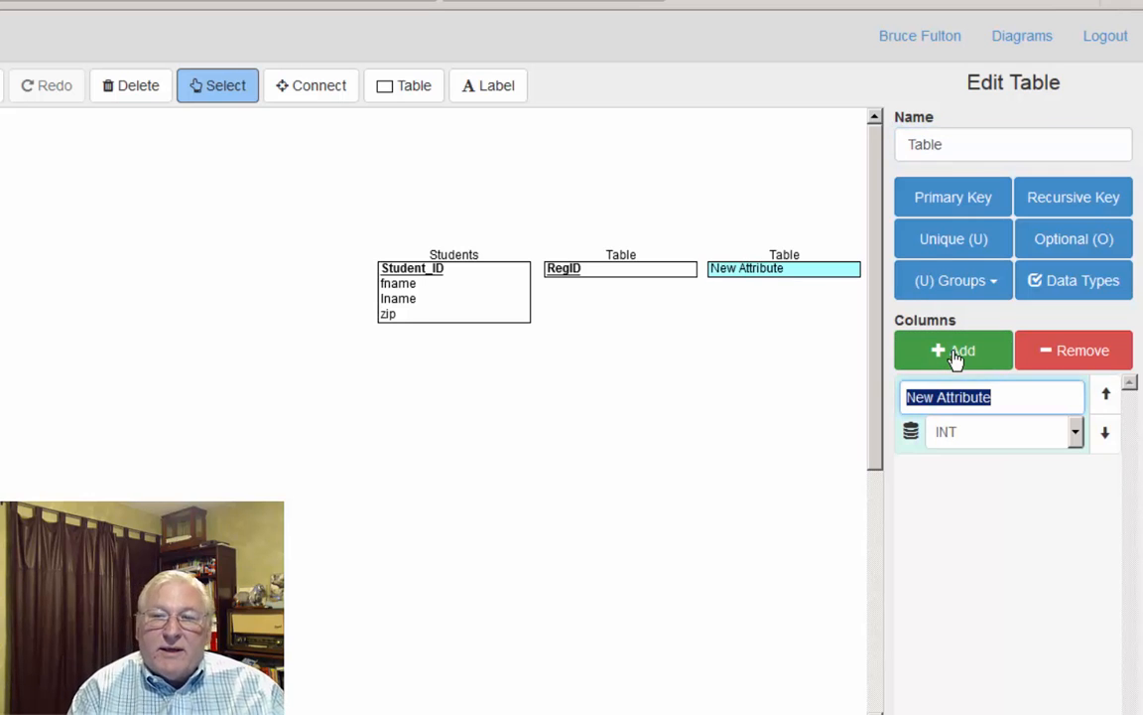
drag(947, 146, 882, 152)
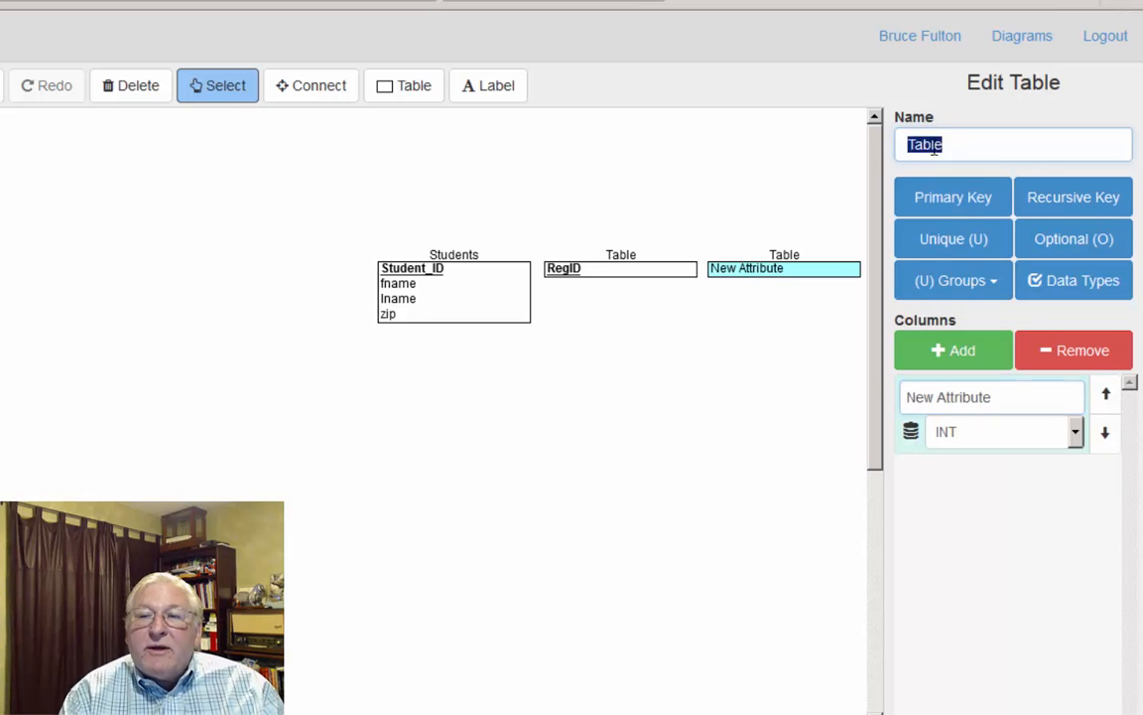
key(BackSpace)
text(Cour)
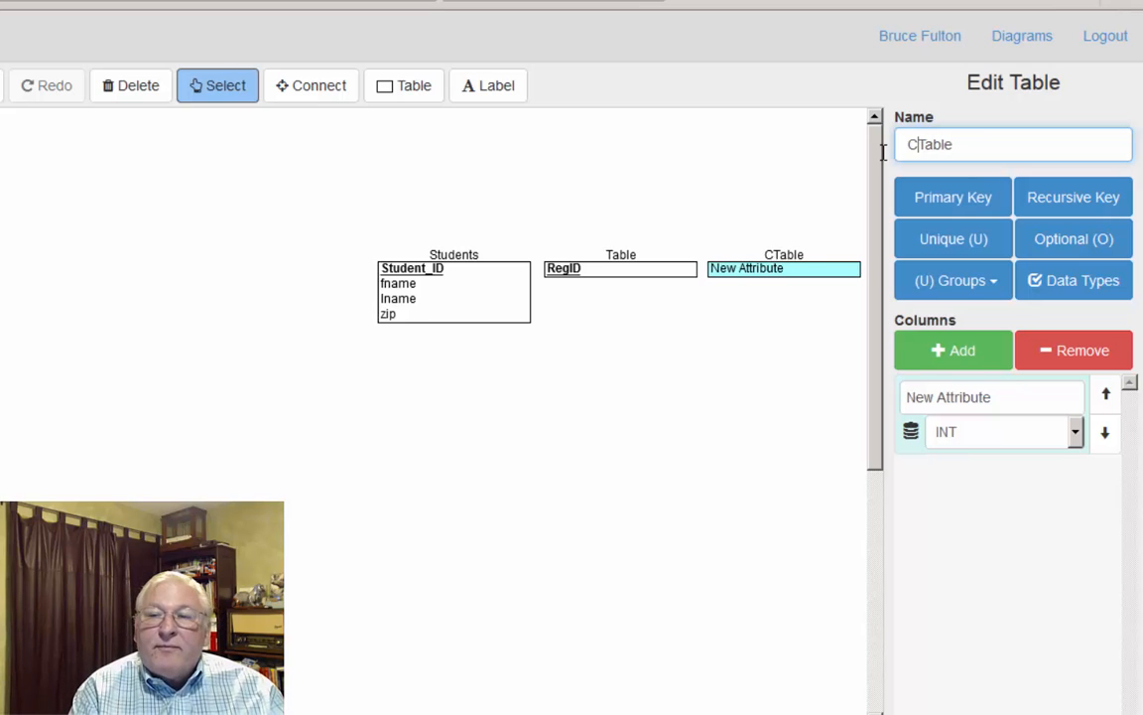
text(ses)
key(Delete)
key(Delete)
key(Delete)
key(Delete)
key(Delete)
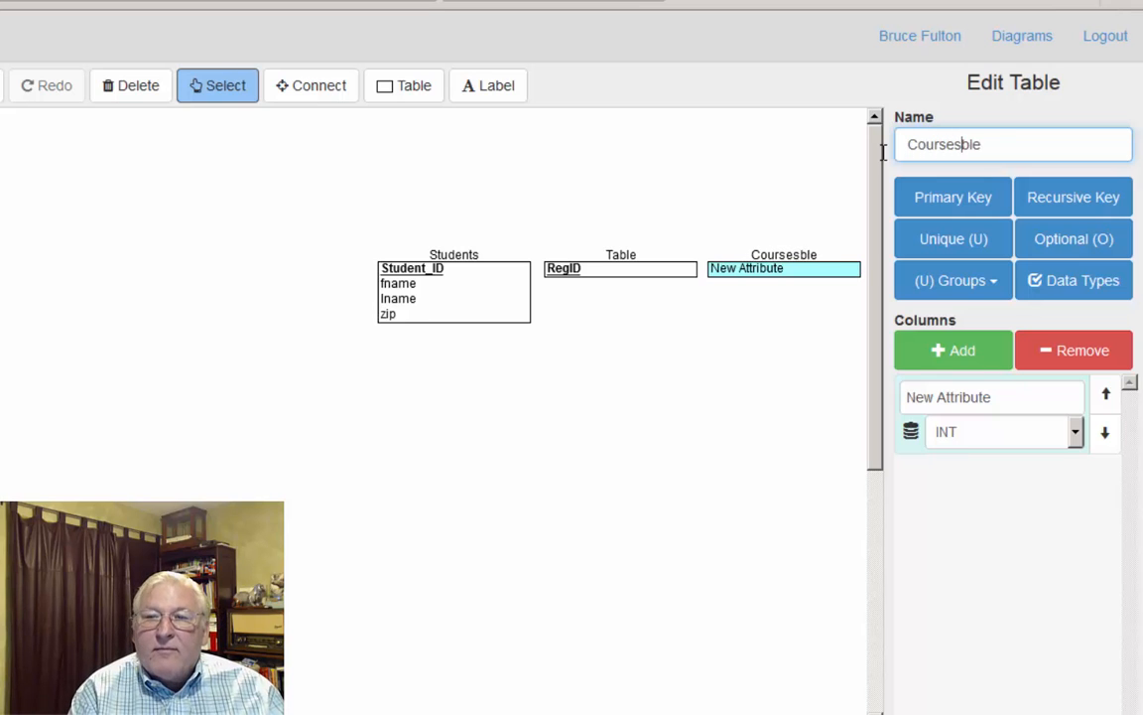
Add a second column to the Courses table and name its first column CourseID.
click(963, 352)
click(963, 353)
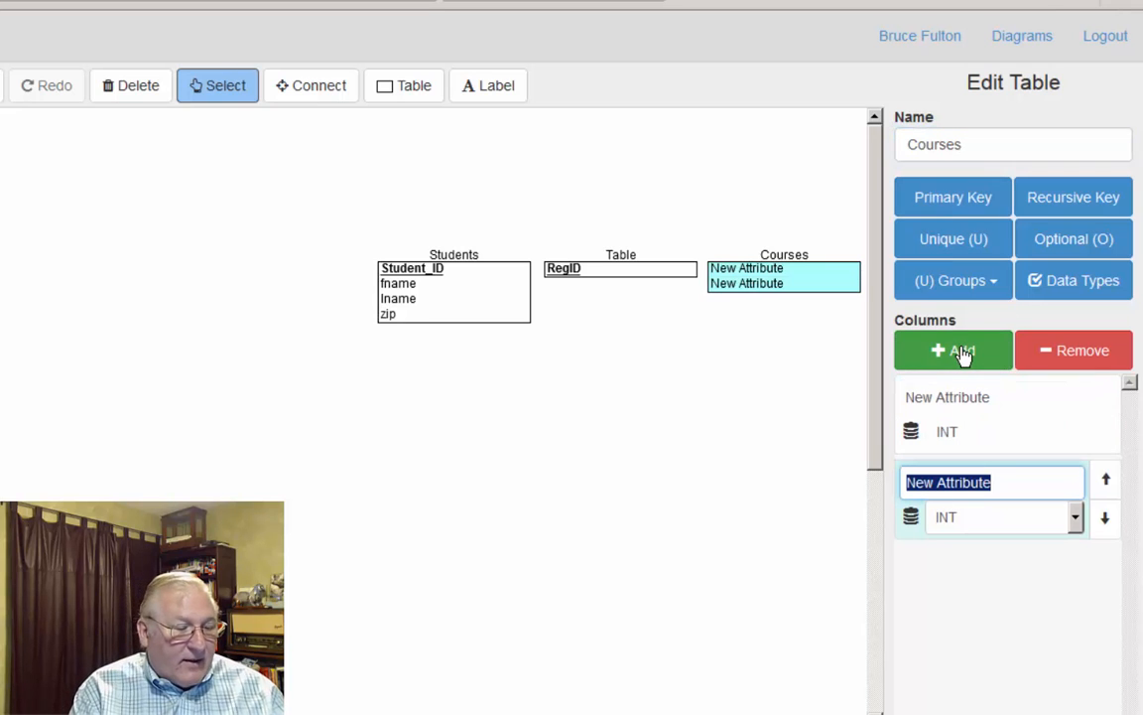
text(Cou)
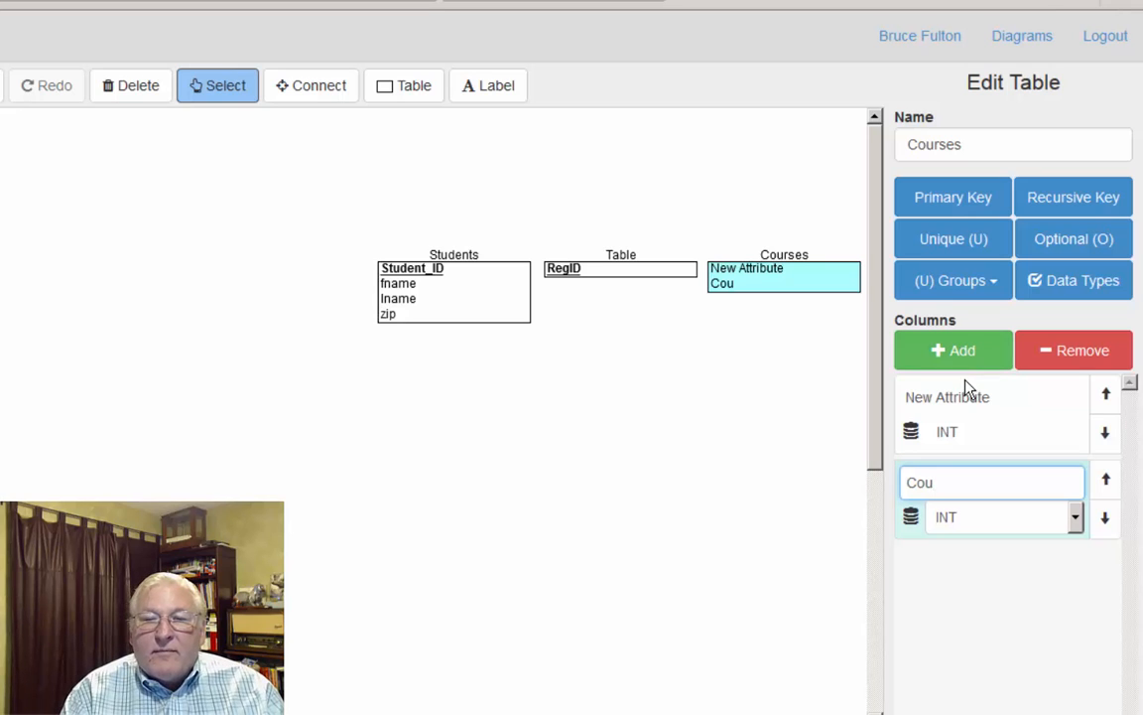
click(967, 398)
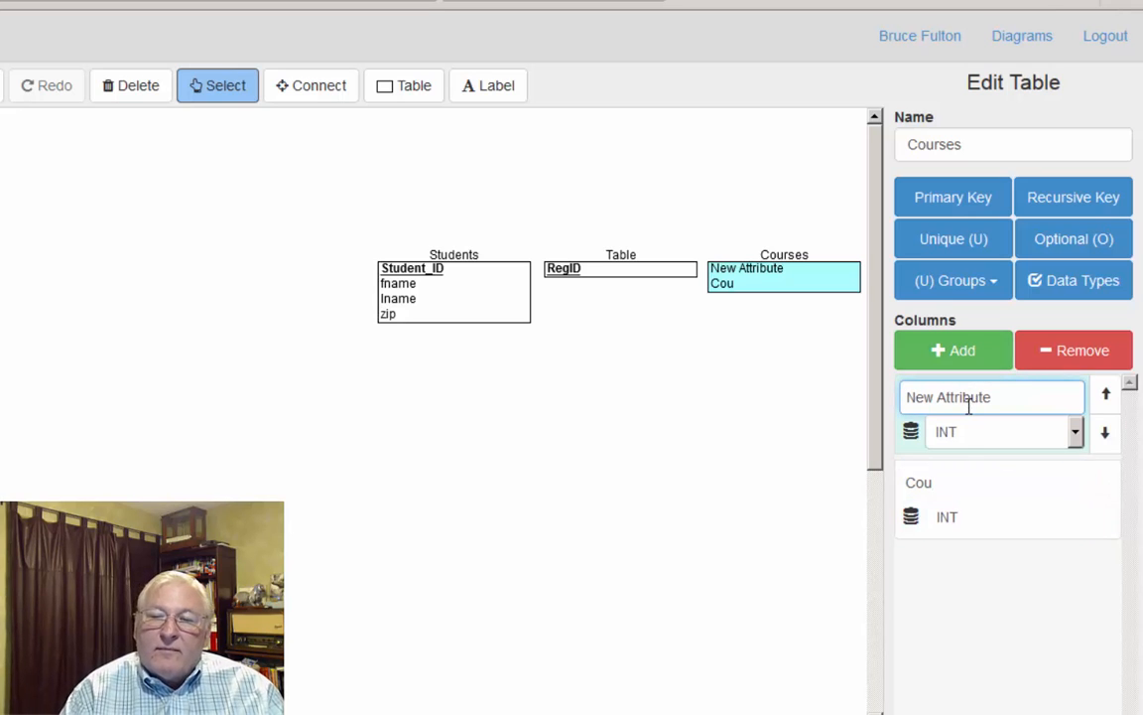
drag(997, 393, 844, 395)
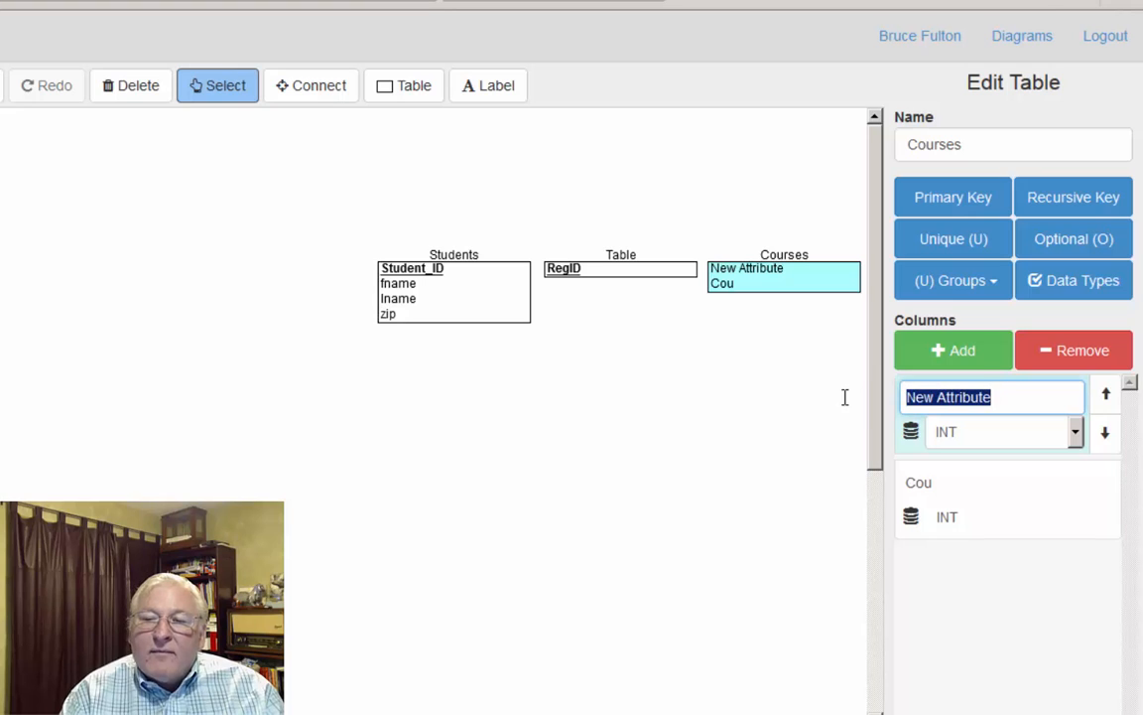
text(CourseID)
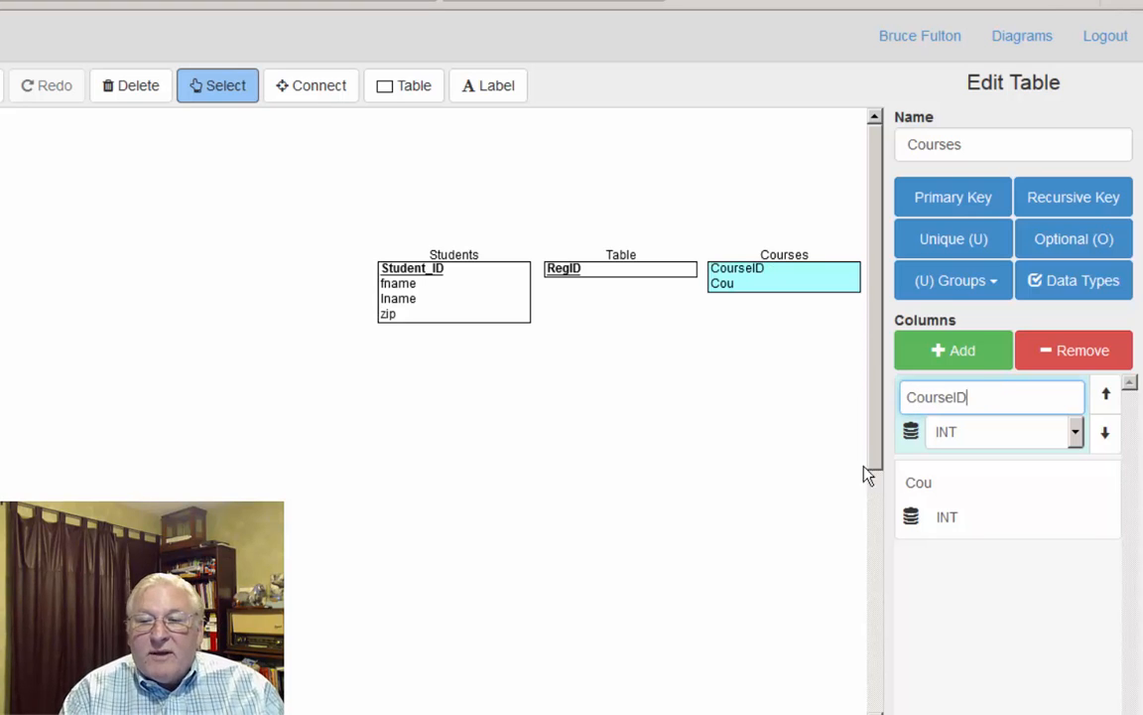
Name the second Courses column cname and set its data type to VARCHAR(n) with size 30.
click(934, 481)
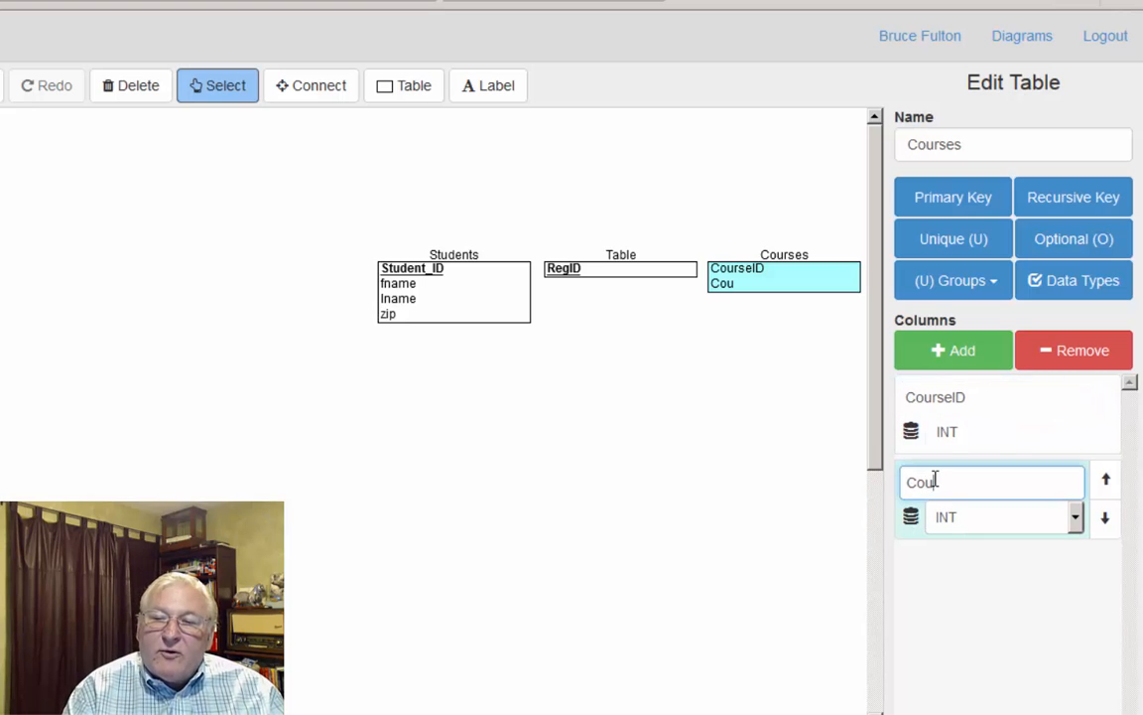
text(r)
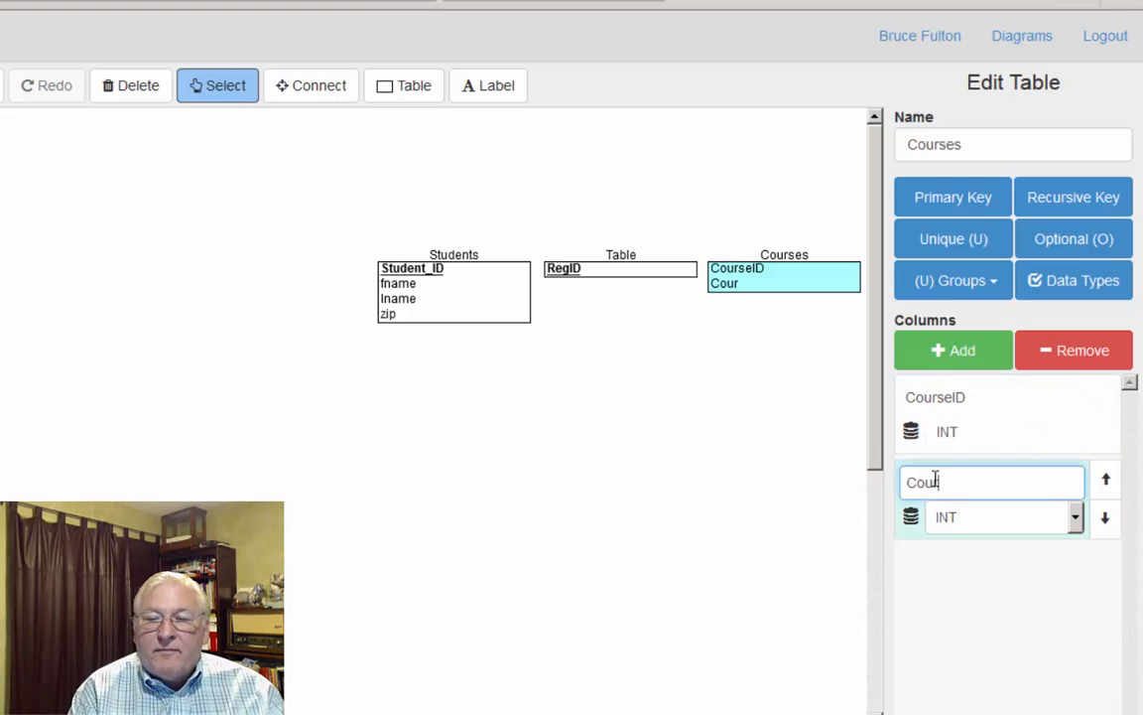
text(seN)
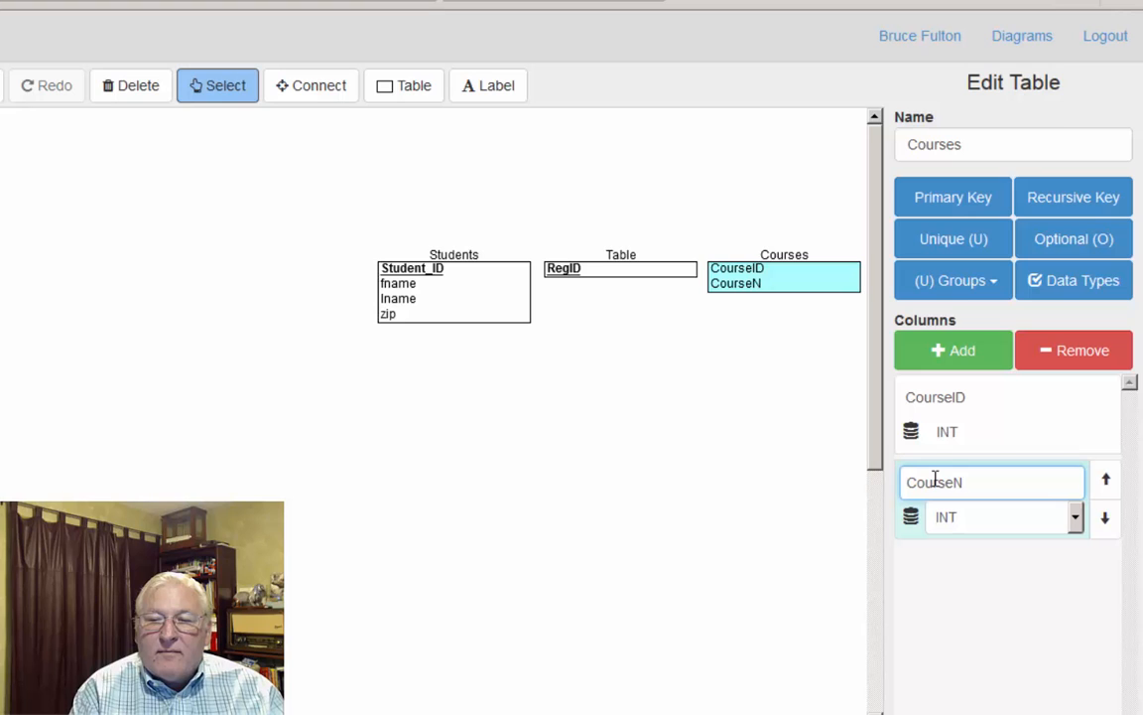
key(BackSpace)
key(BackSpace)
key(BackSpace)
key(BackSpace)
key(BackSpace)
key(BackSpace)
key(BackSpace)
text(cname)
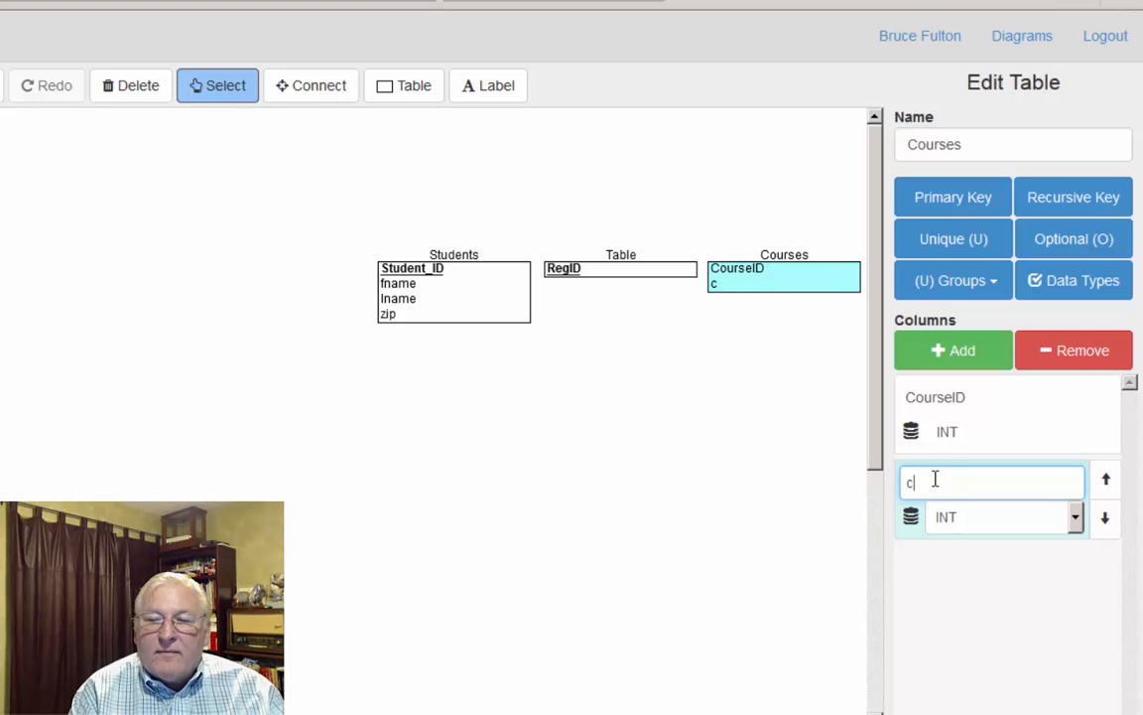
click(958, 517)
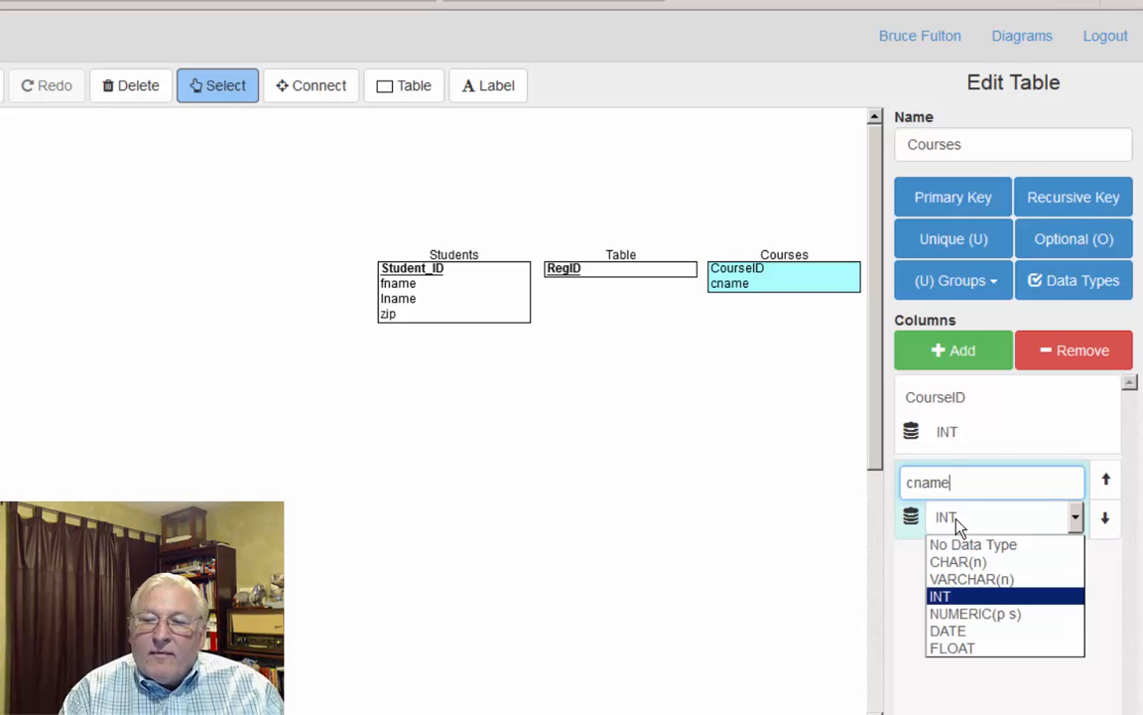
click(981, 579)
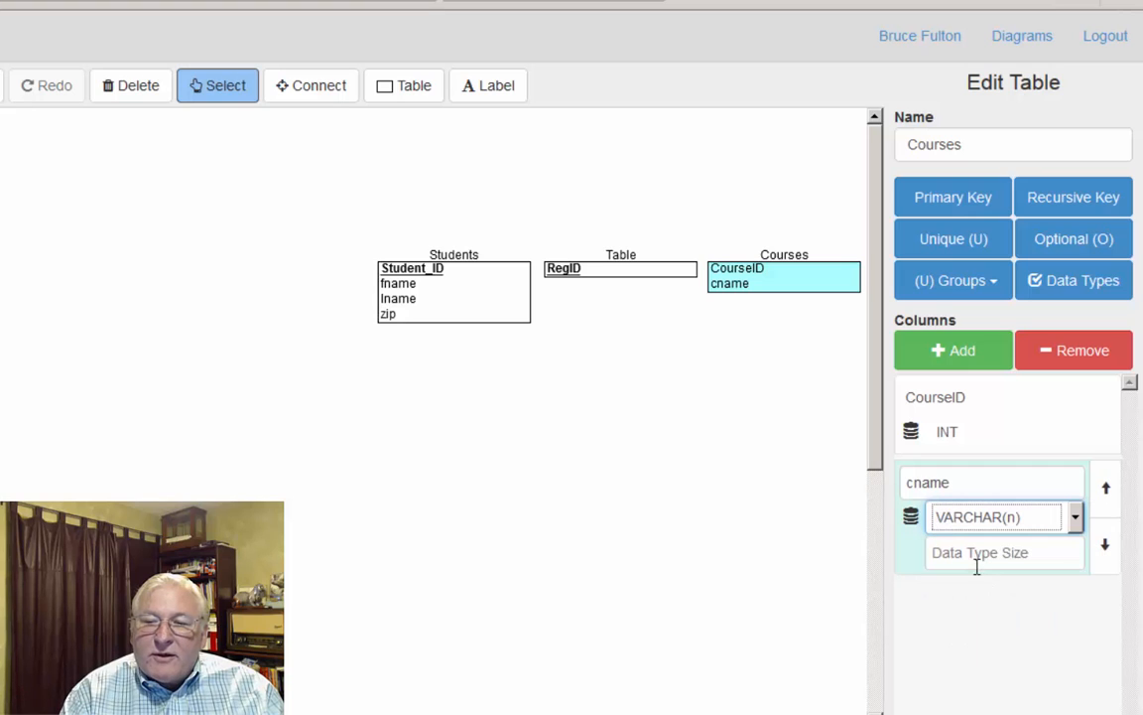
text(30)
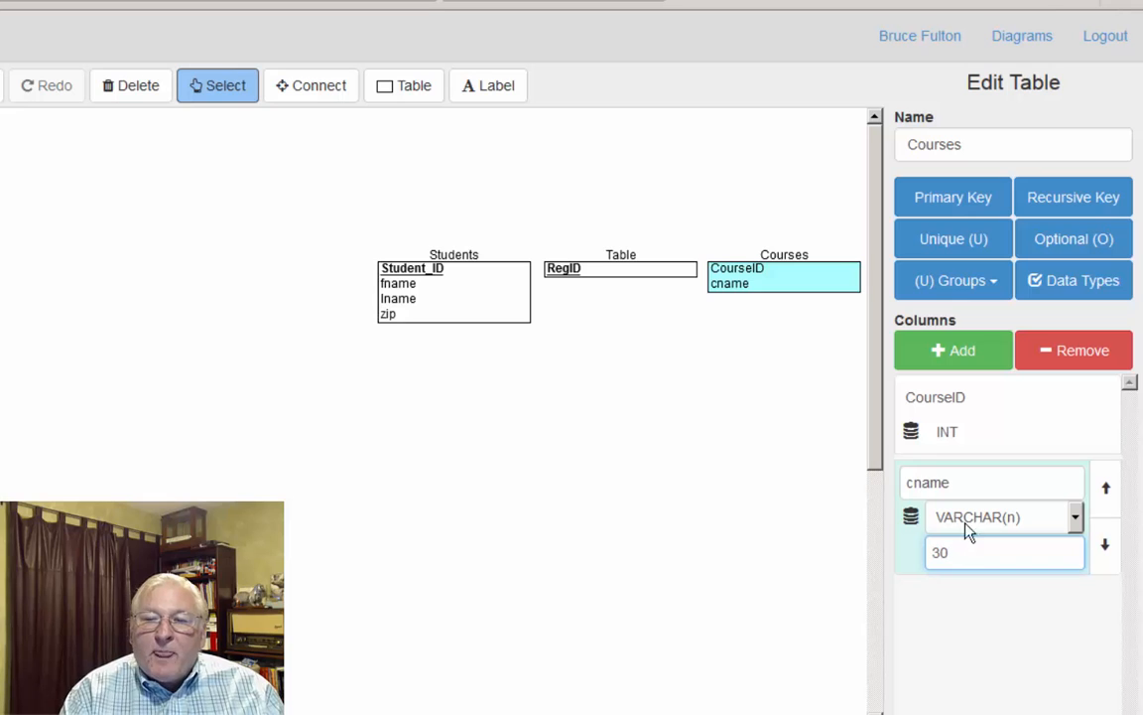
Add a cnumber column of type INT to Courses and make CourseID the table's primary key.
click(970, 364)
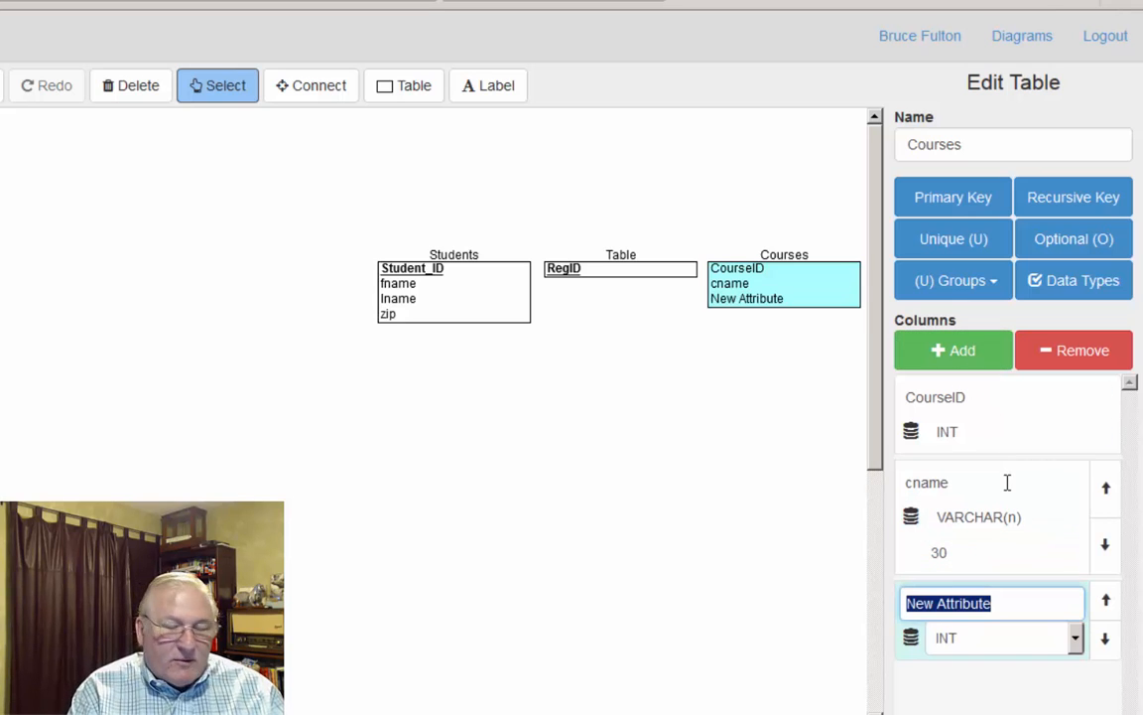
text(cnumber)
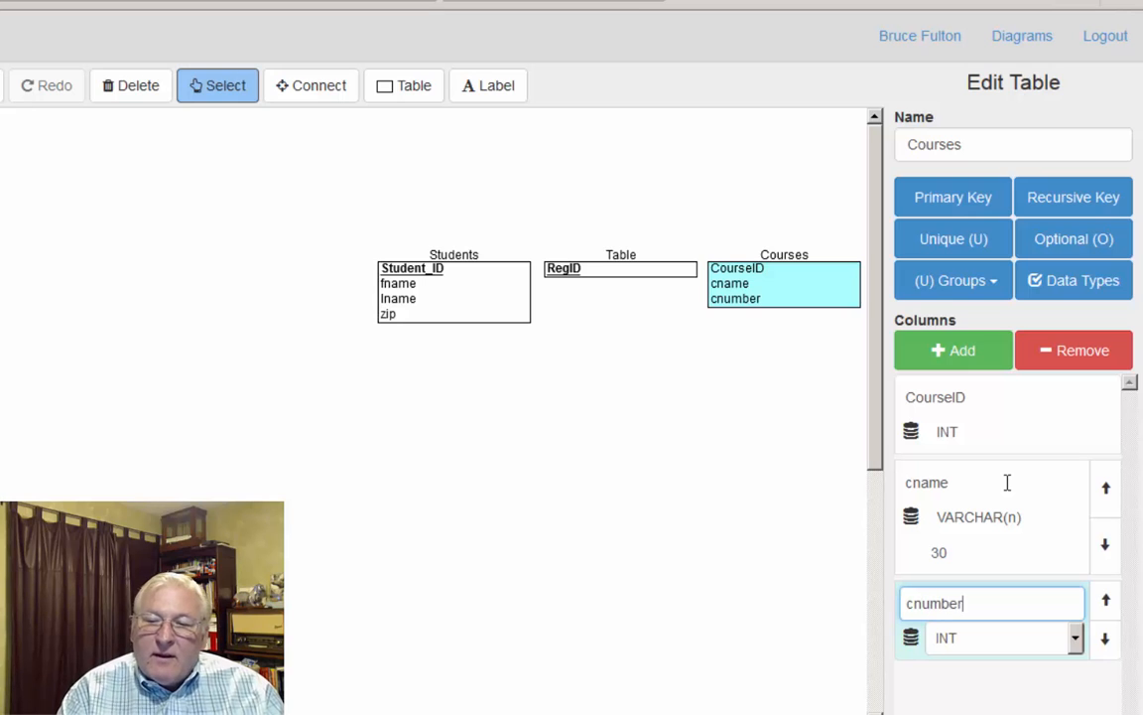
click(975, 203)
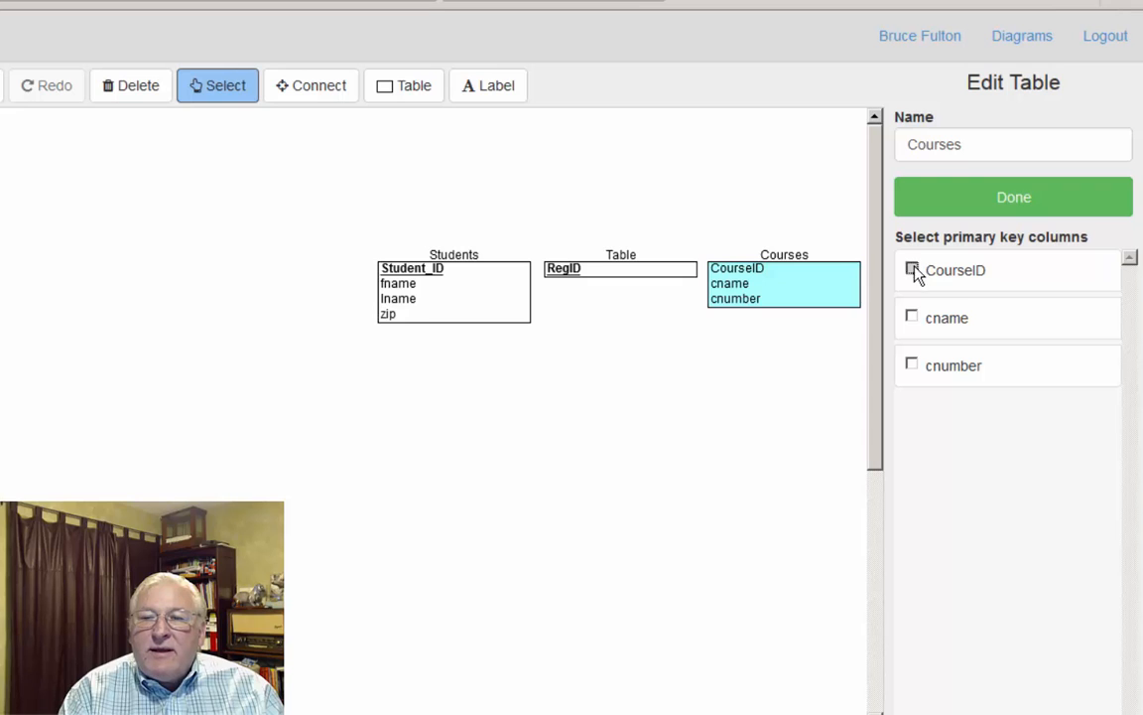
click(912, 270)
click(1014, 205)
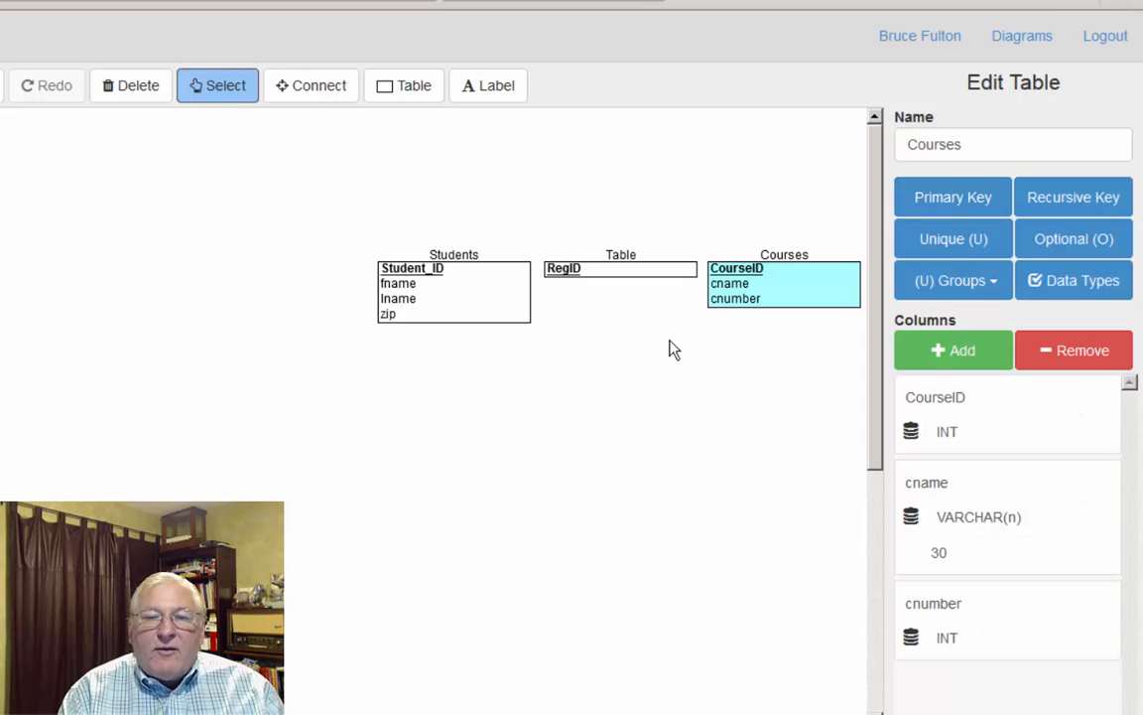
Spread the Students, RegID and Courses tables apart in a row, leaving room between them for connection lines.
drag(508, 291, 473, 285)
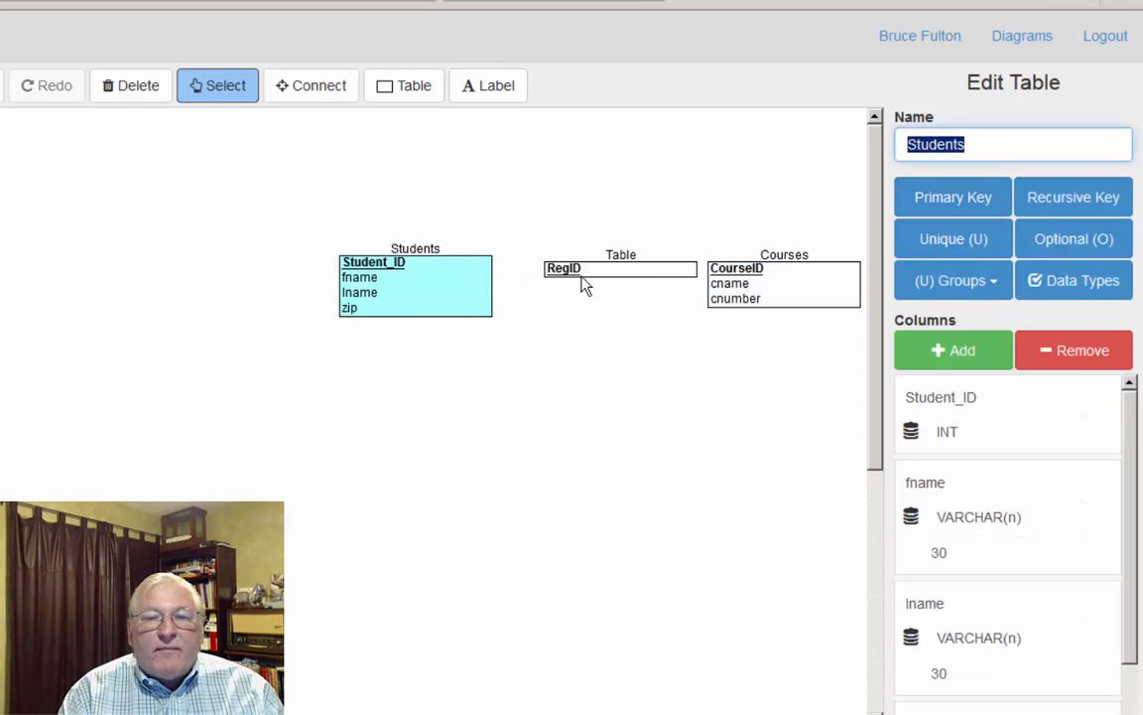
drag(630, 277, 612, 272)
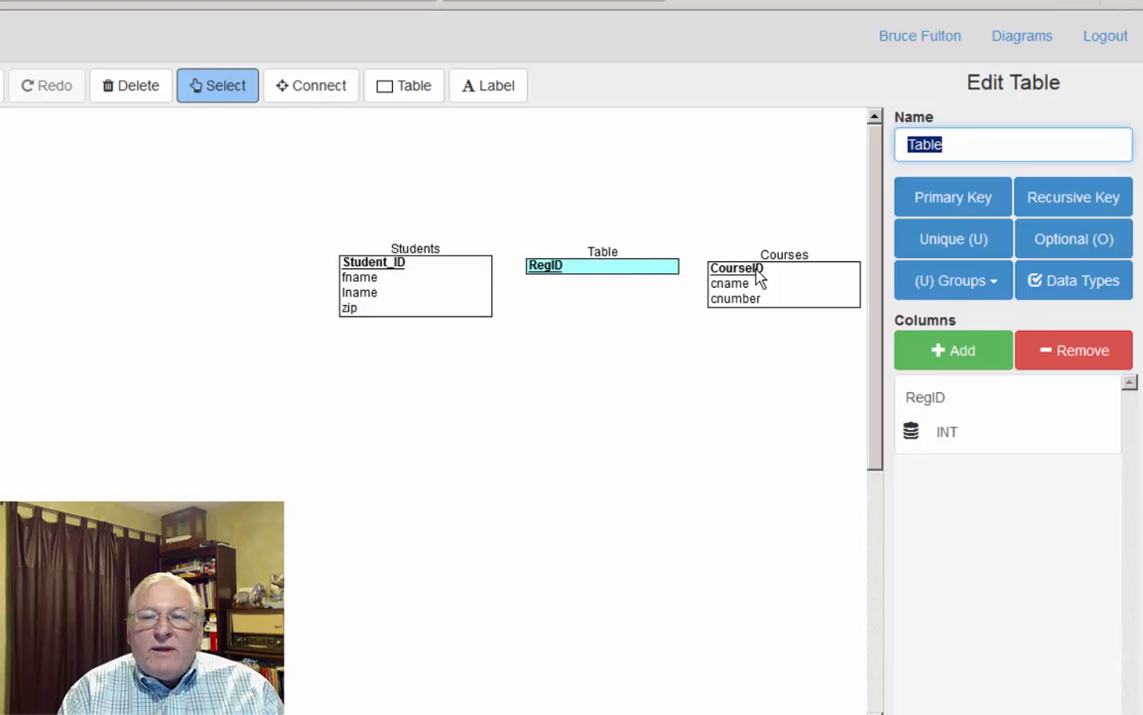
click(797, 274)
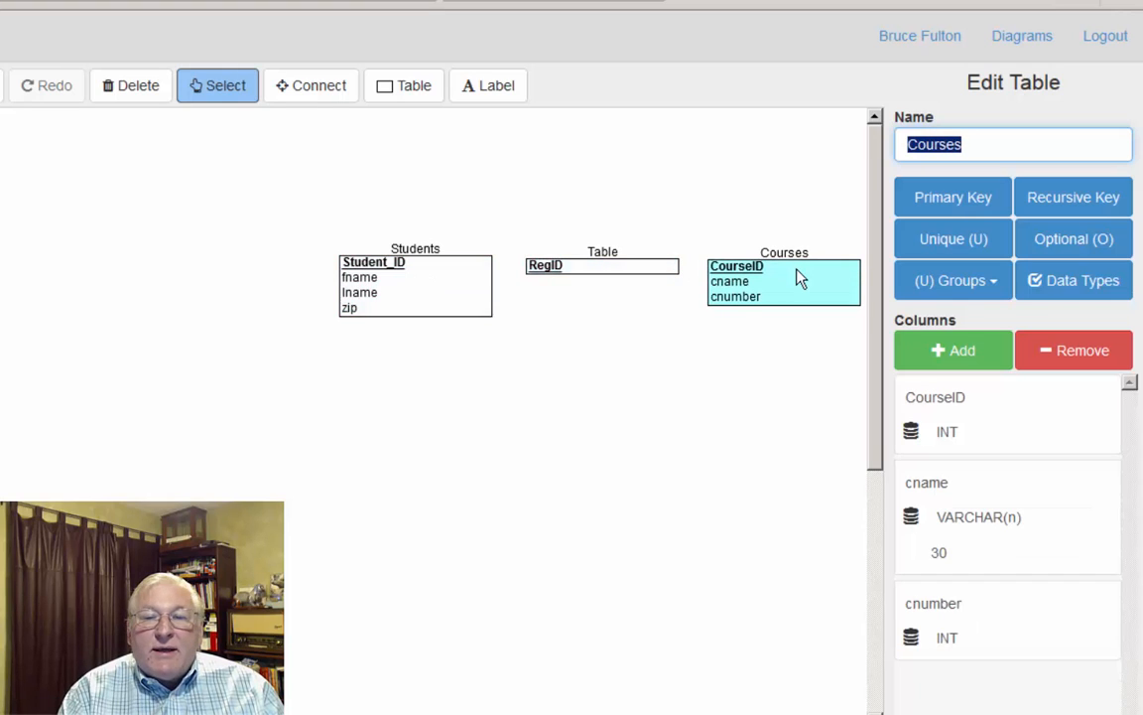
drag(796, 270, 797, 264)
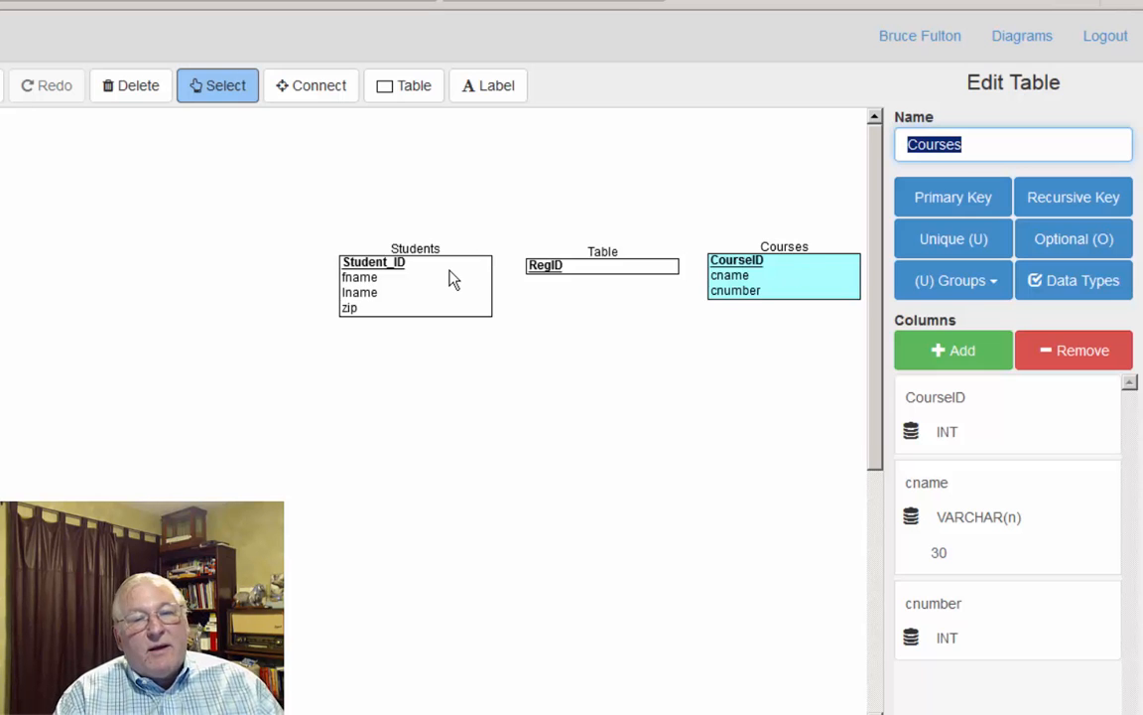
Rename the middle table containing RegID as Student_Course_Reg.
click(604, 260)
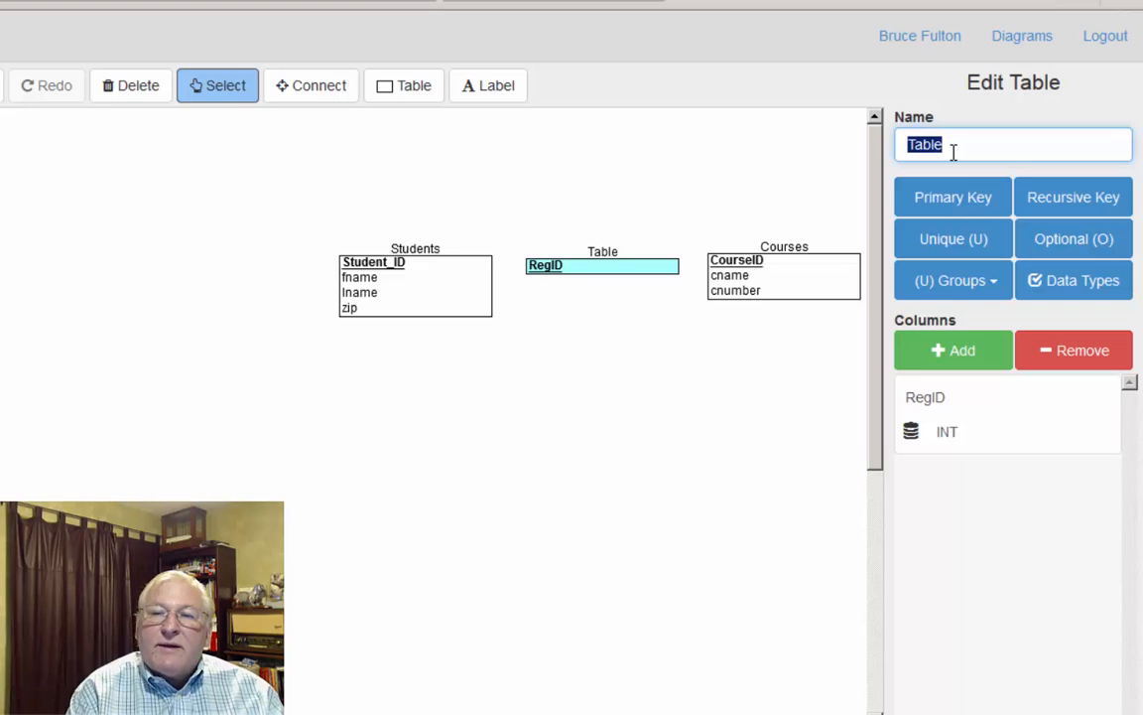
text(Studen)
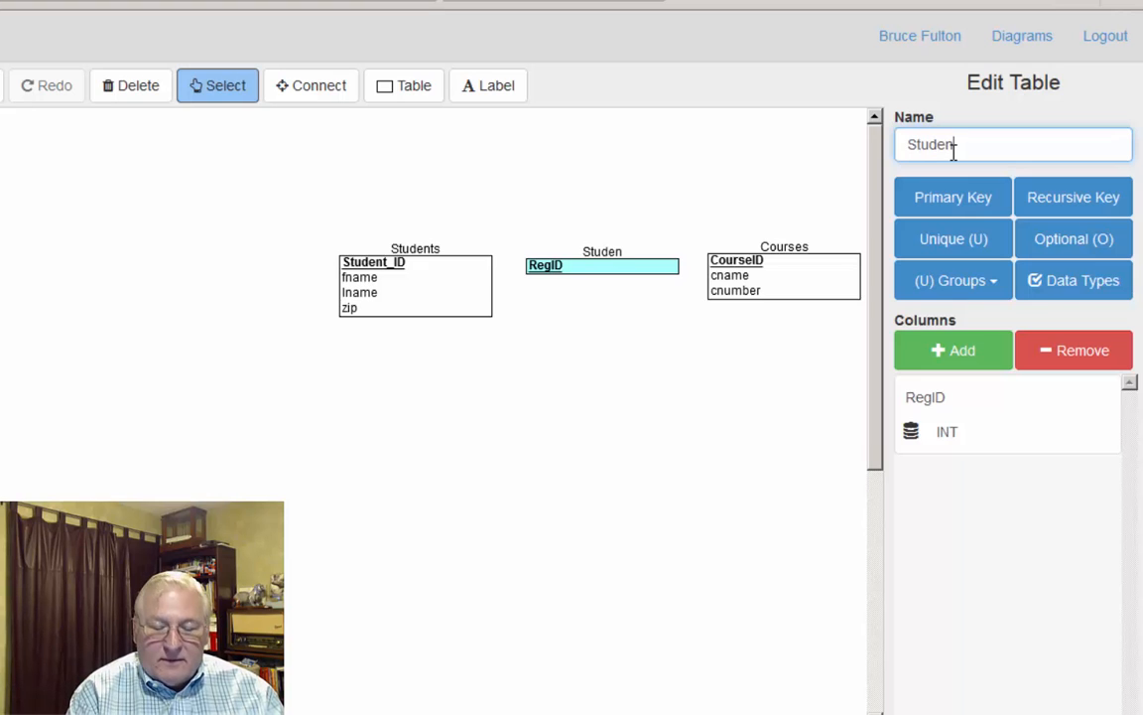
text(t_C)
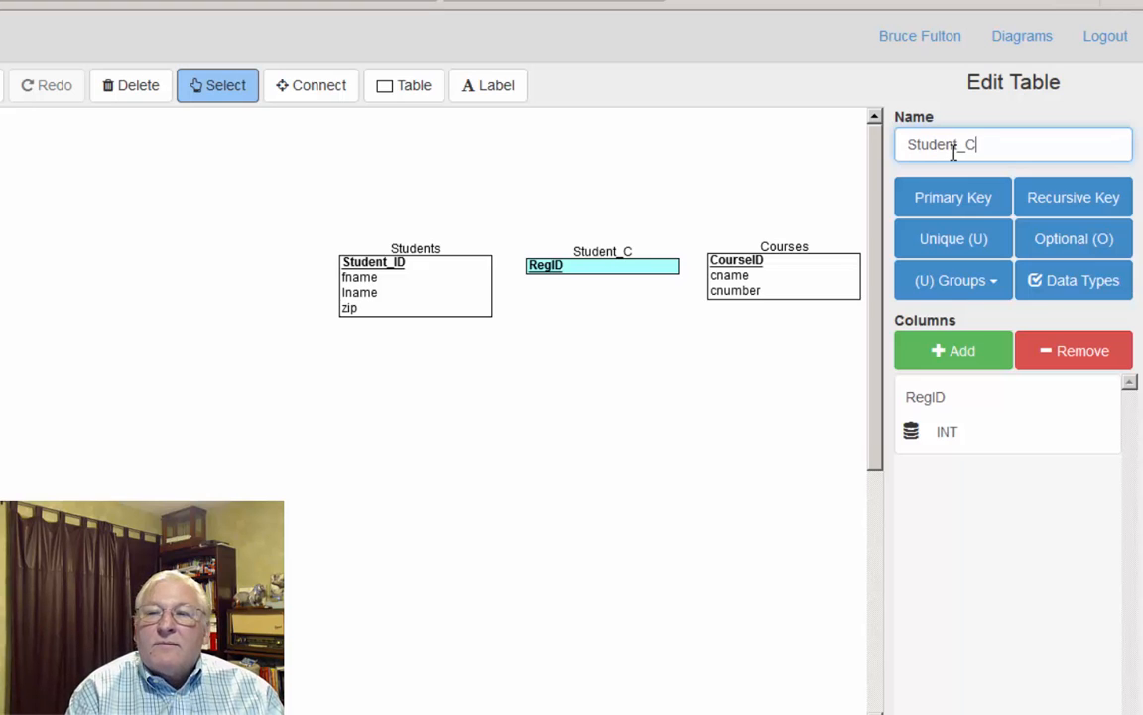
text(ourse_)
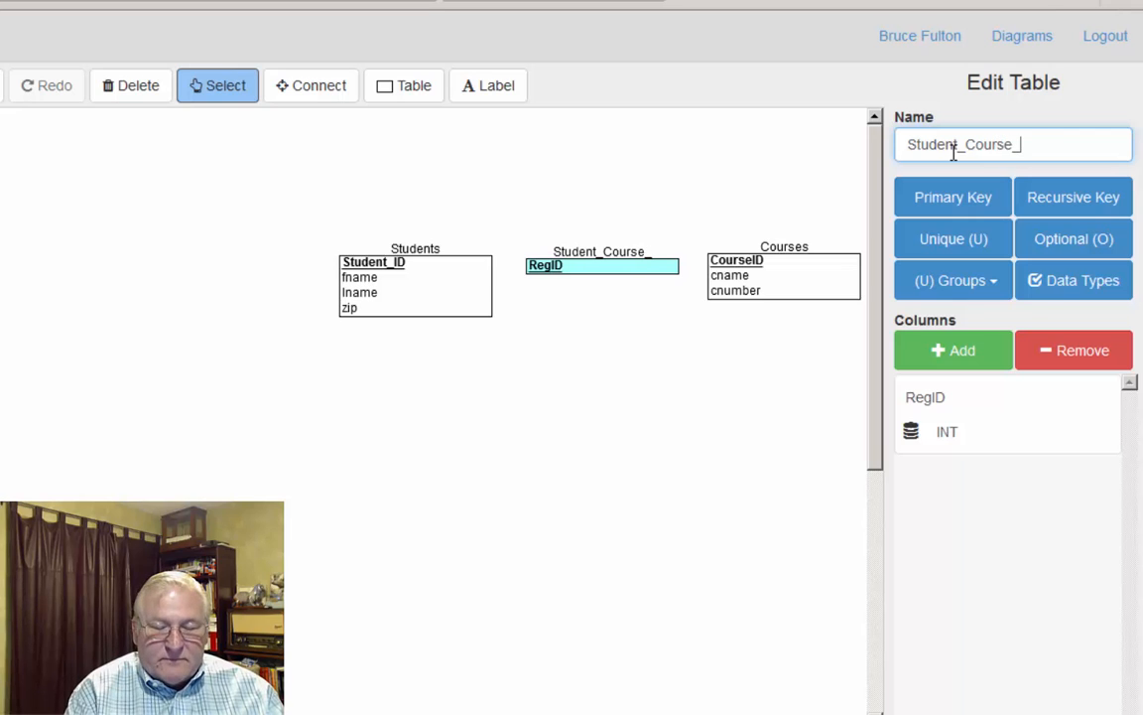
text(Reg)
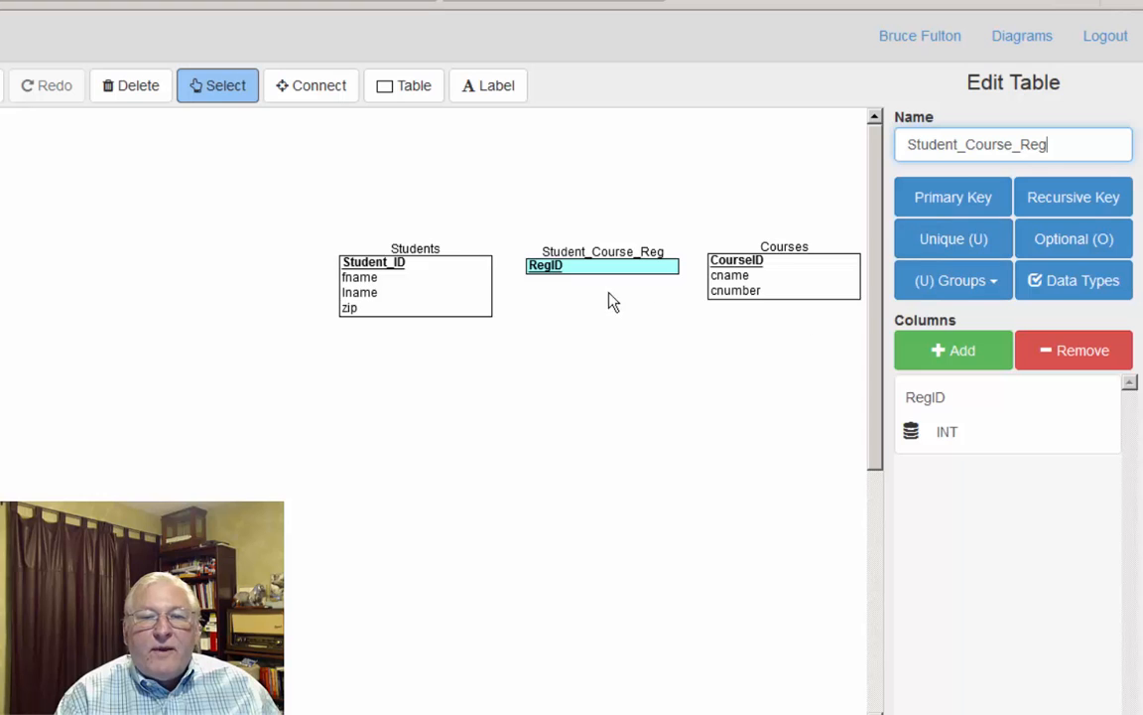
Connect Students and Courses to Student_Course_Reg, giving it Student_ID and CourseID as foreign keys.
click(420, 284)
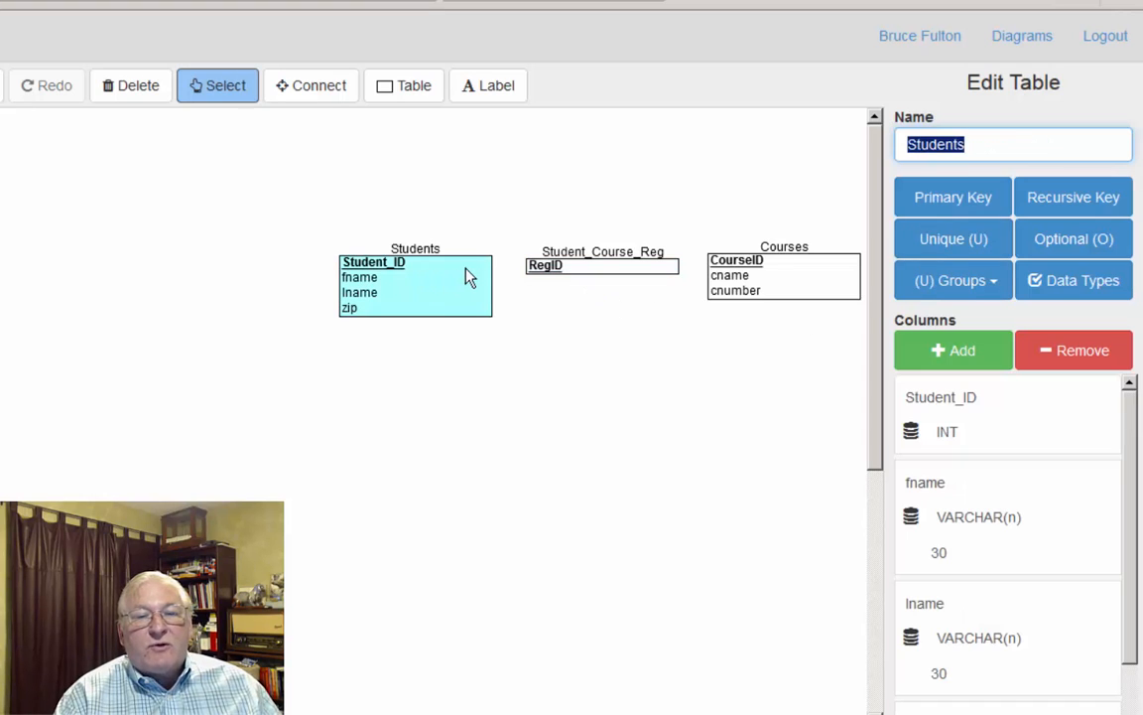
mouse_move(467, 278)
mouse_down()
mouse_move(523, 273)
mouse_move(460, 278)
mouse_up()
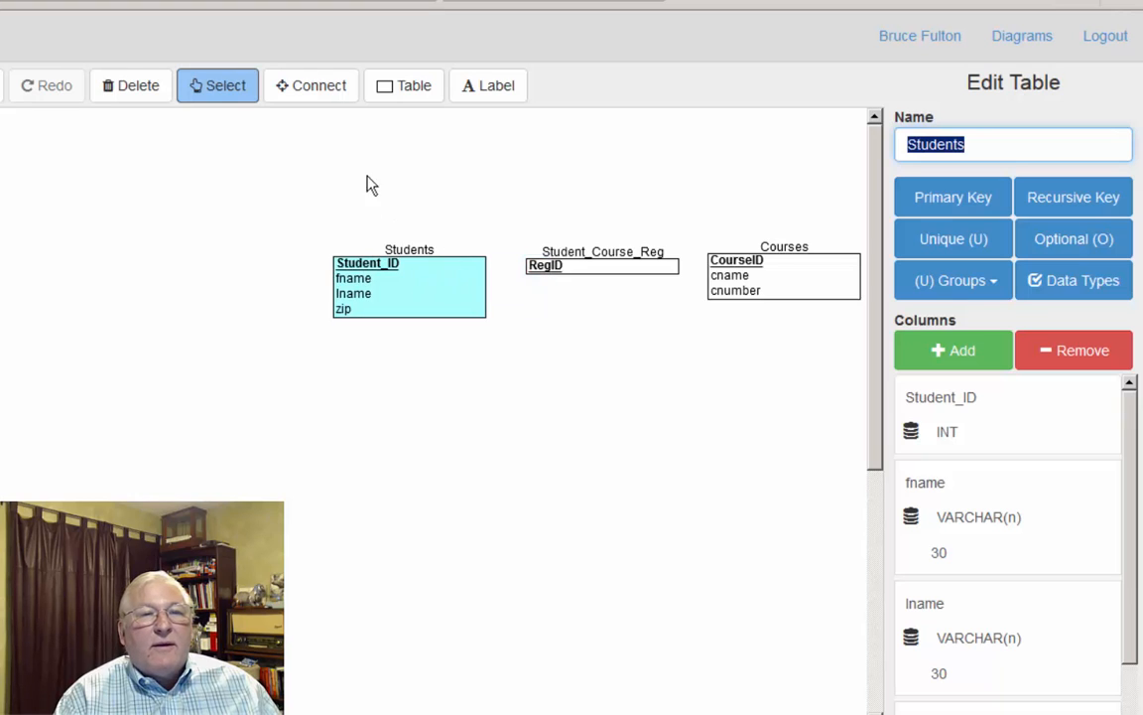
click(322, 92)
drag(444, 279, 550, 269)
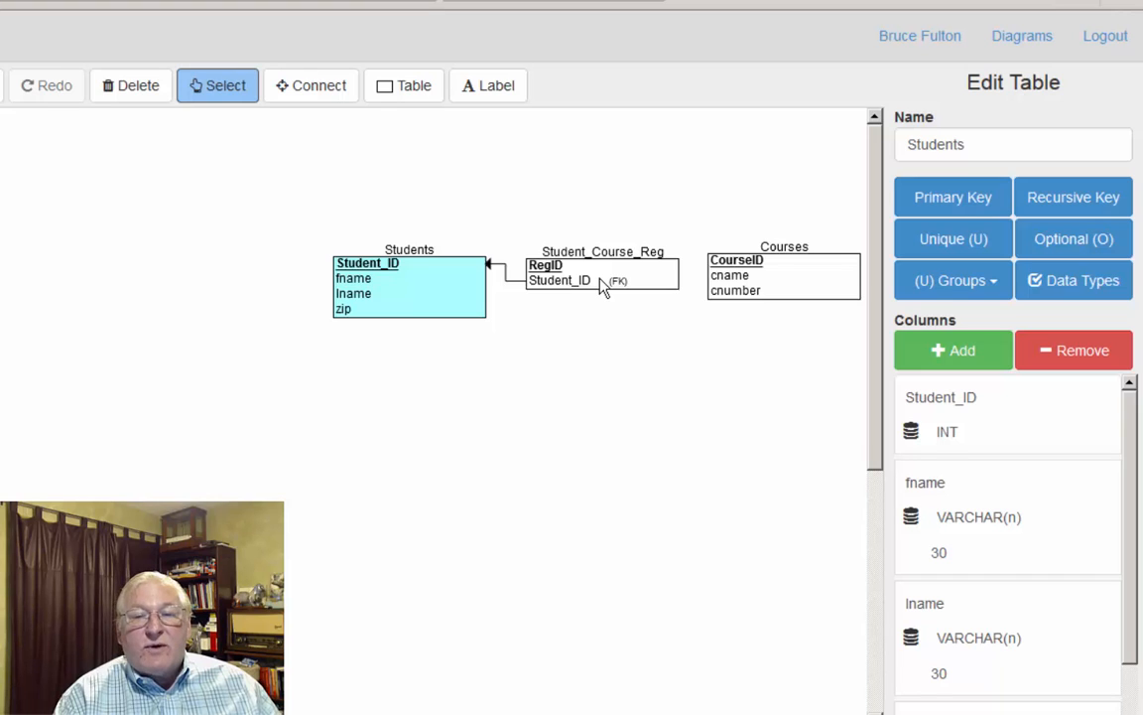
click(307, 93)
drag(739, 268, 665, 276)
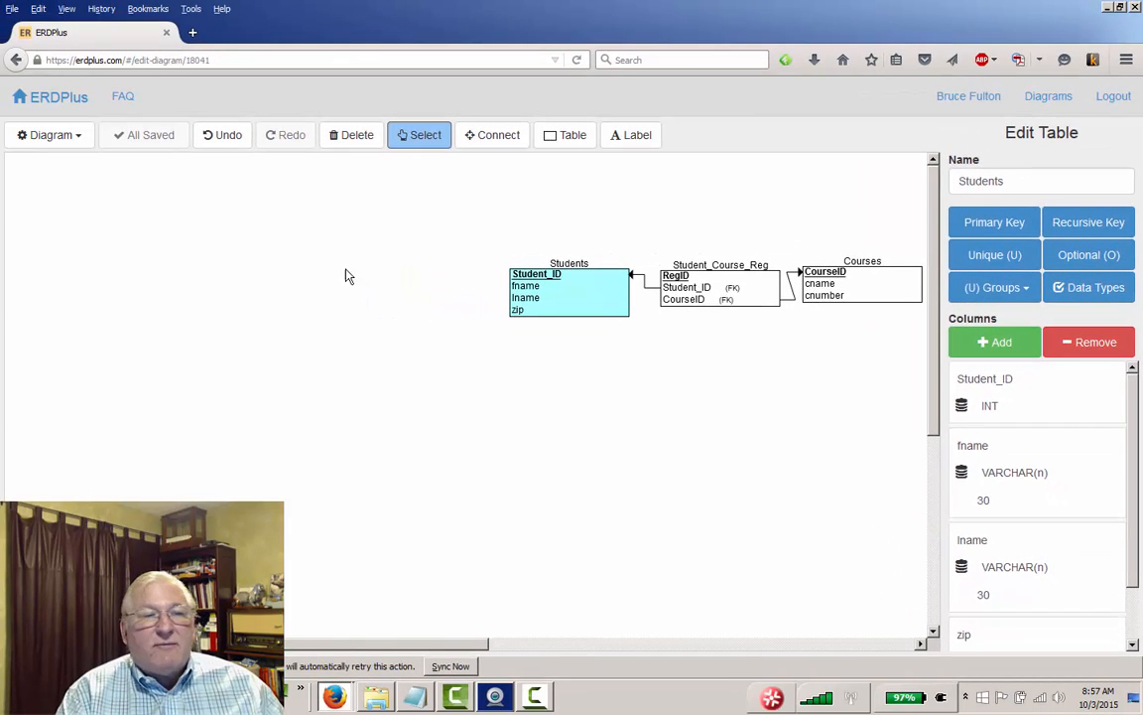
Leave the schema diagram and return to the list of saved diagrams.
click(81, 146)
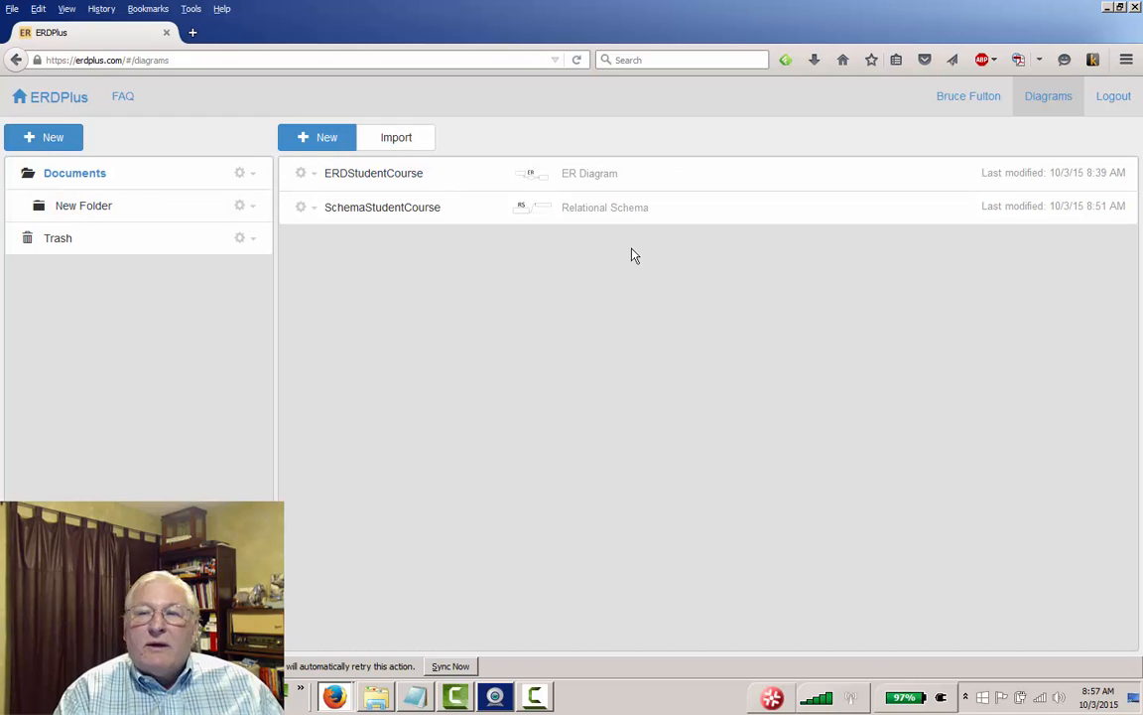
click(1058, 107)
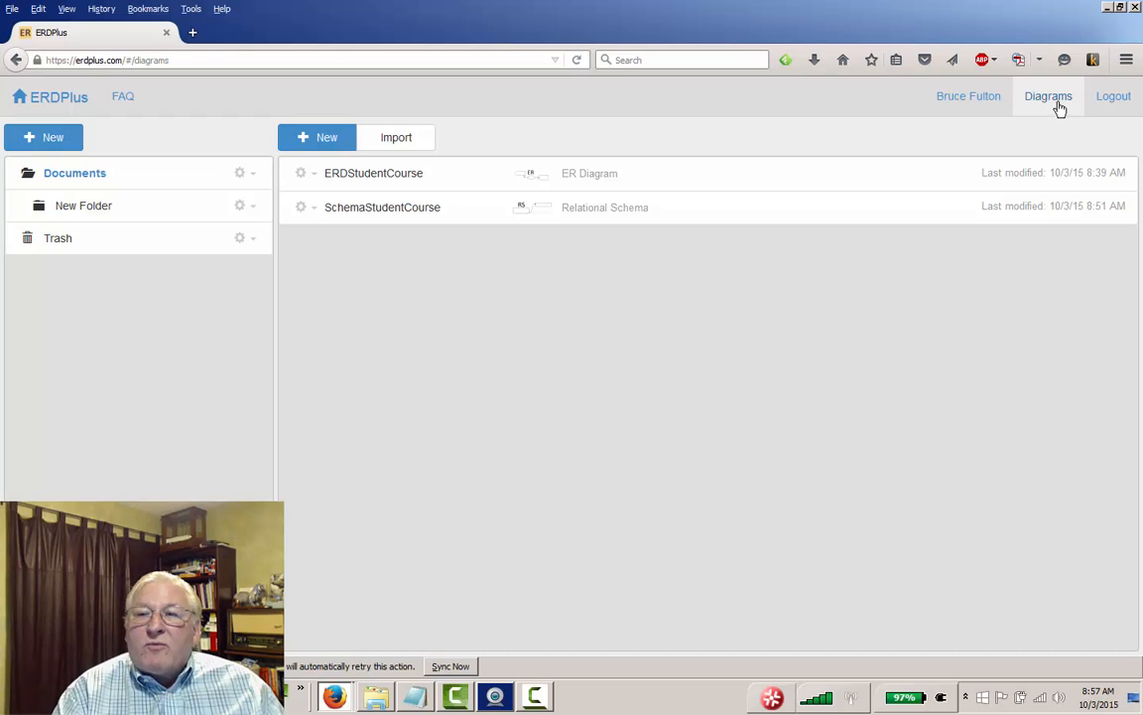
Open the SchemaStudentCourse diagram, export it as SQL, review the CREATE TABLE statements and copy the code.
click(388, 214)
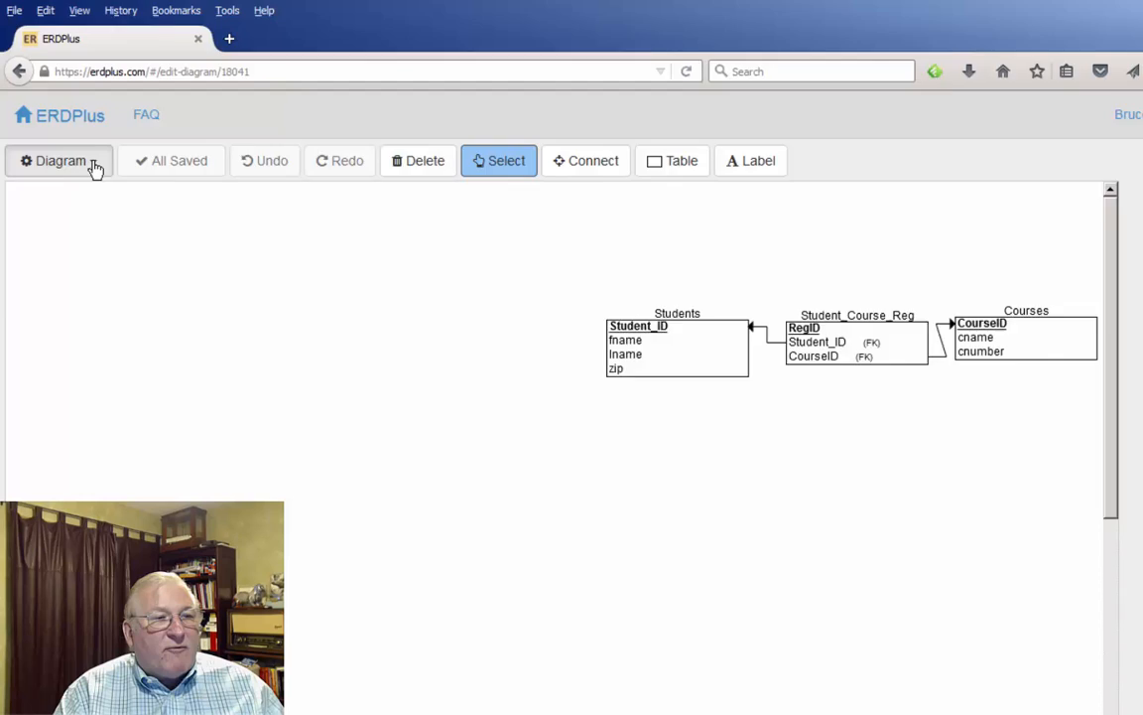
click(80, 137)
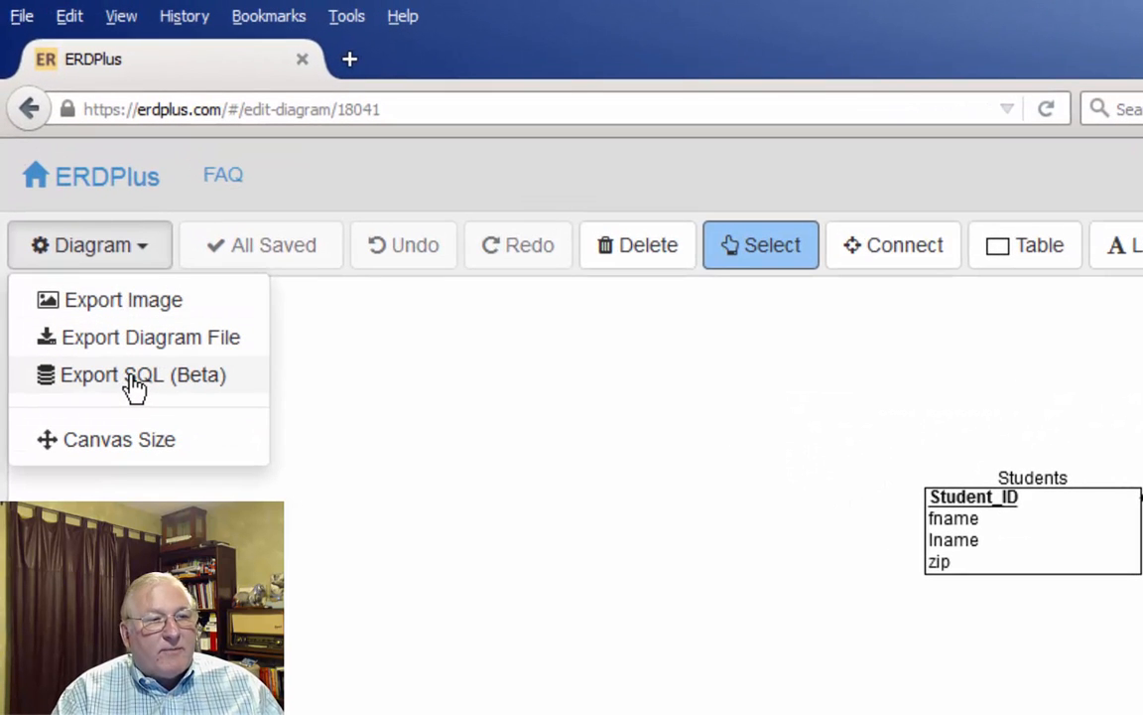
click(135, 387)
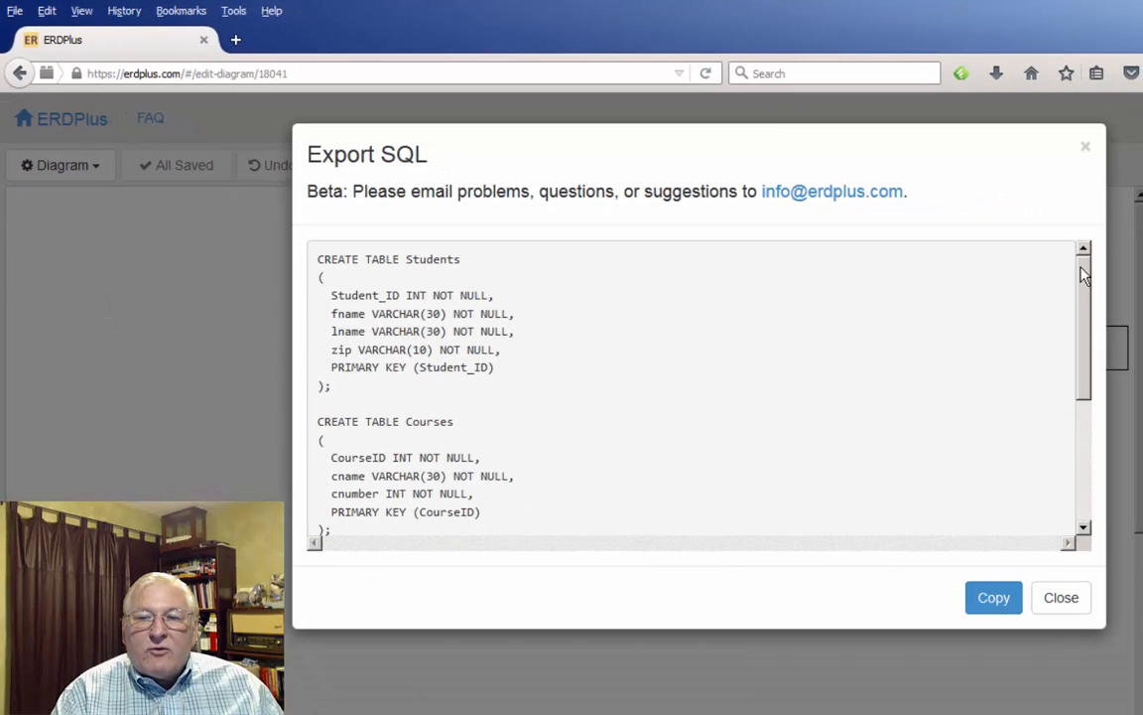
drag(1084, 276, 1082, 429)
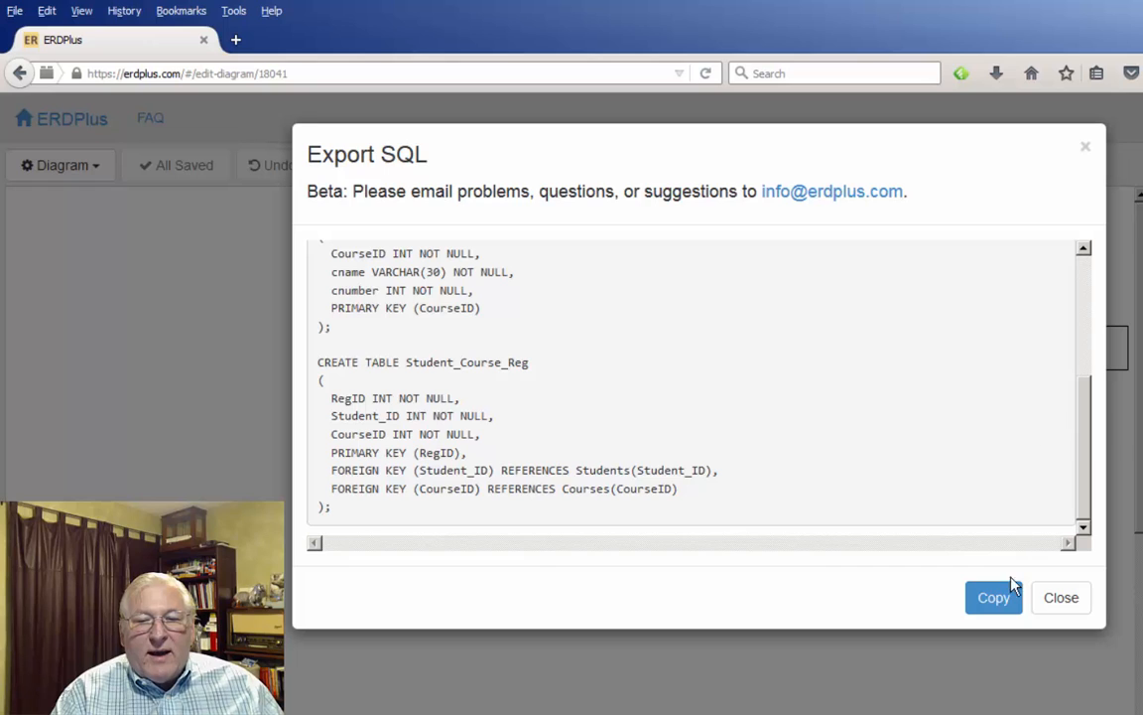
click(994, 605)
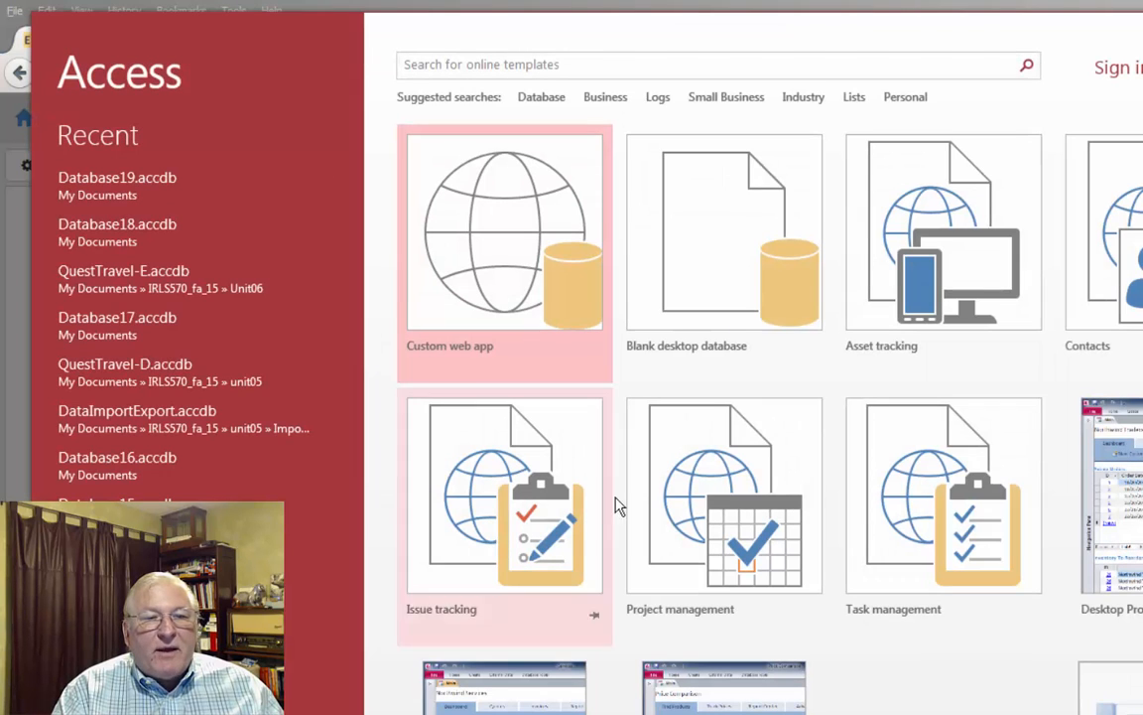
Switch to Access, create a blank desktop database and close its default empty table.
click(735, 258)
click(698, 501)
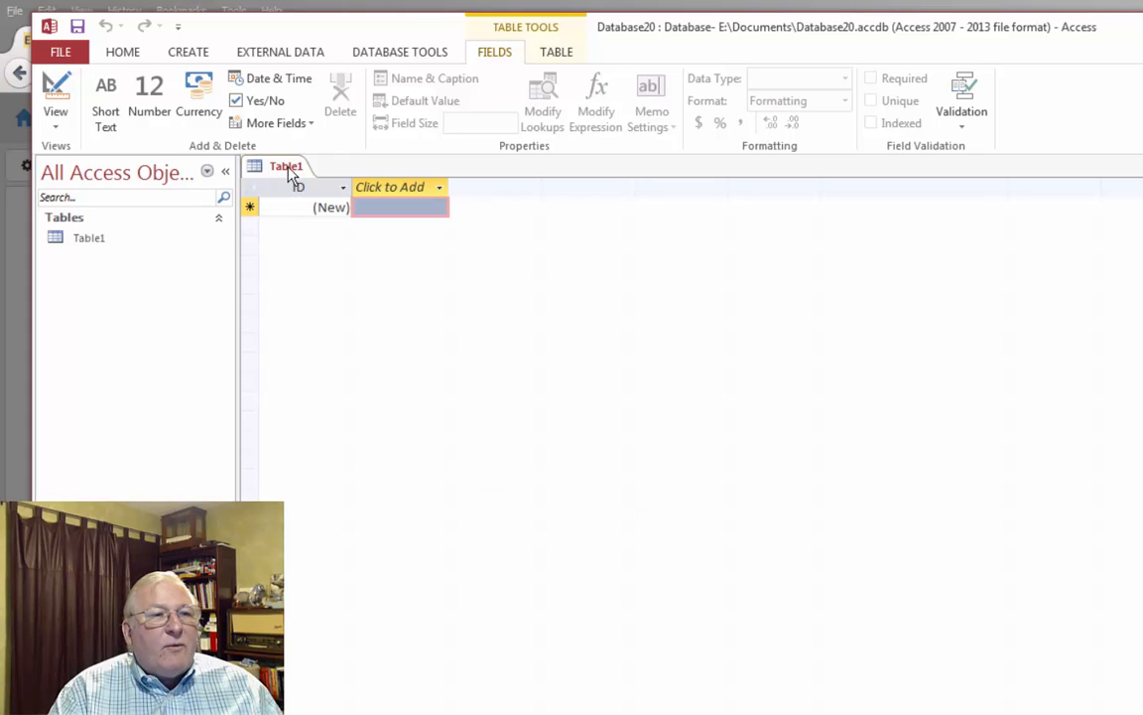
right_click(286, 167)
click(328, 203)
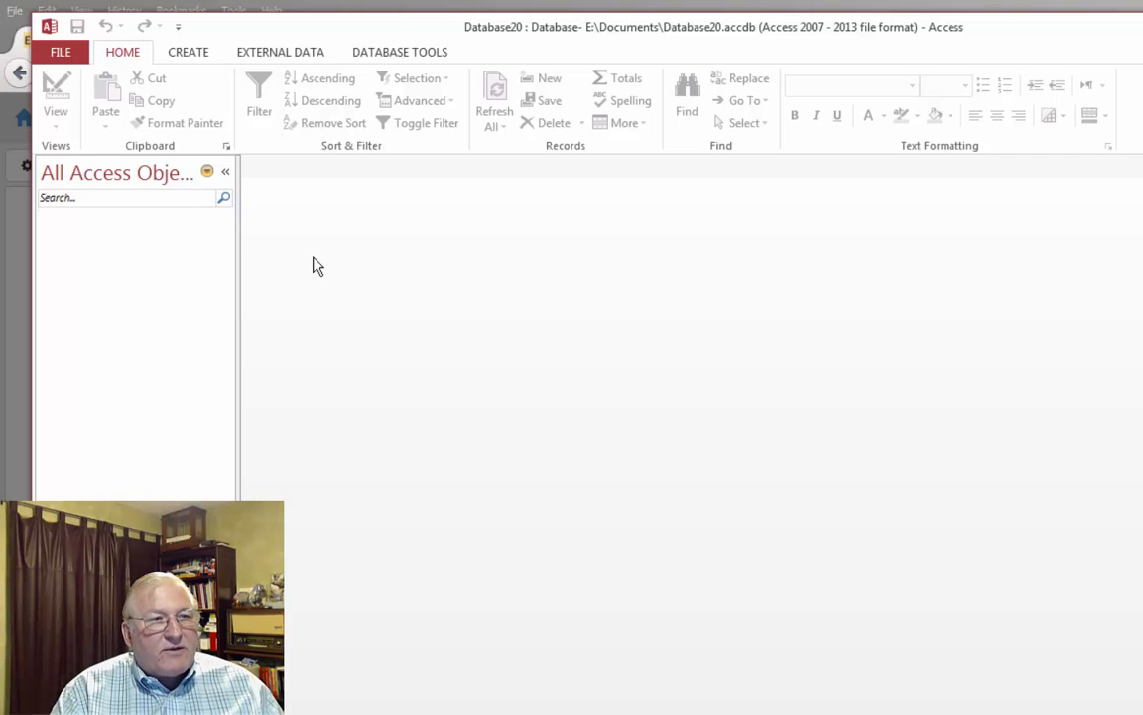
Create a new query in design without adding any tables and switch it to SQL view.
click(188, 53)
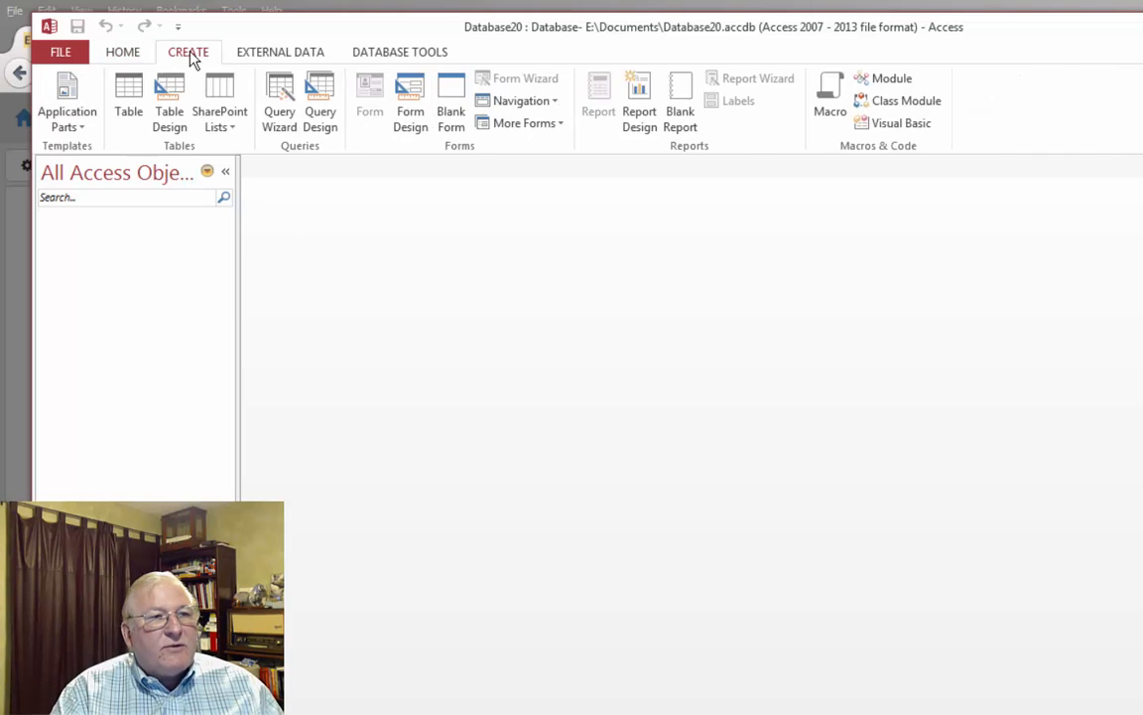
click(319, 92)
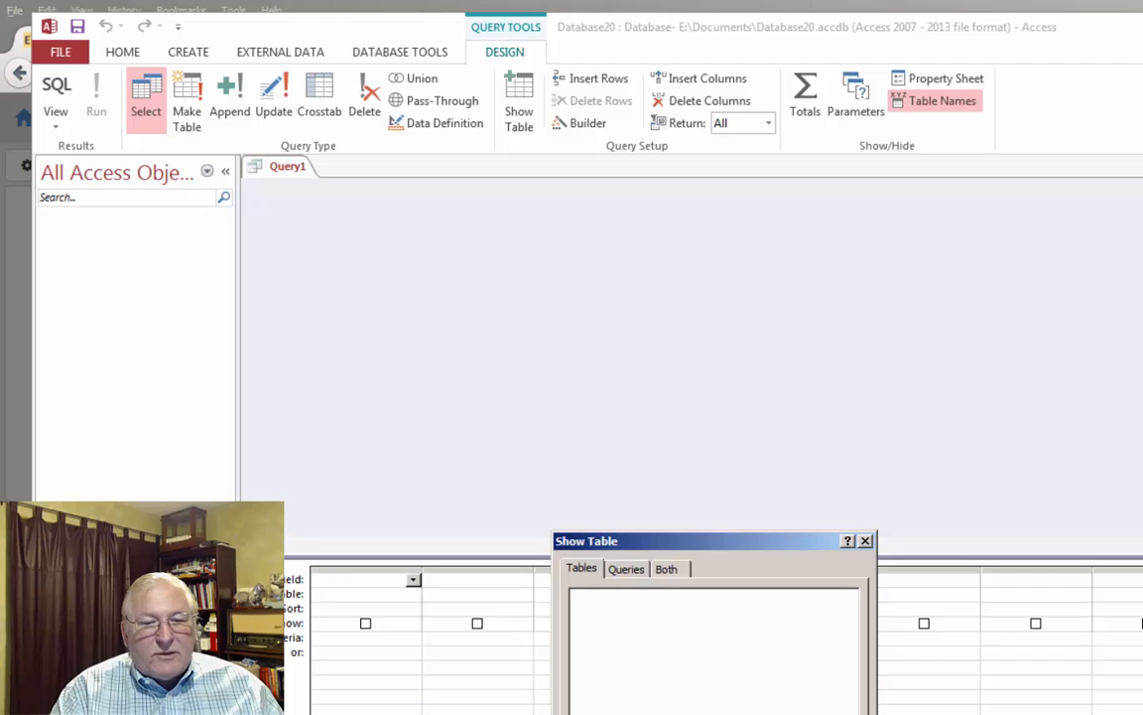
key(Escape)
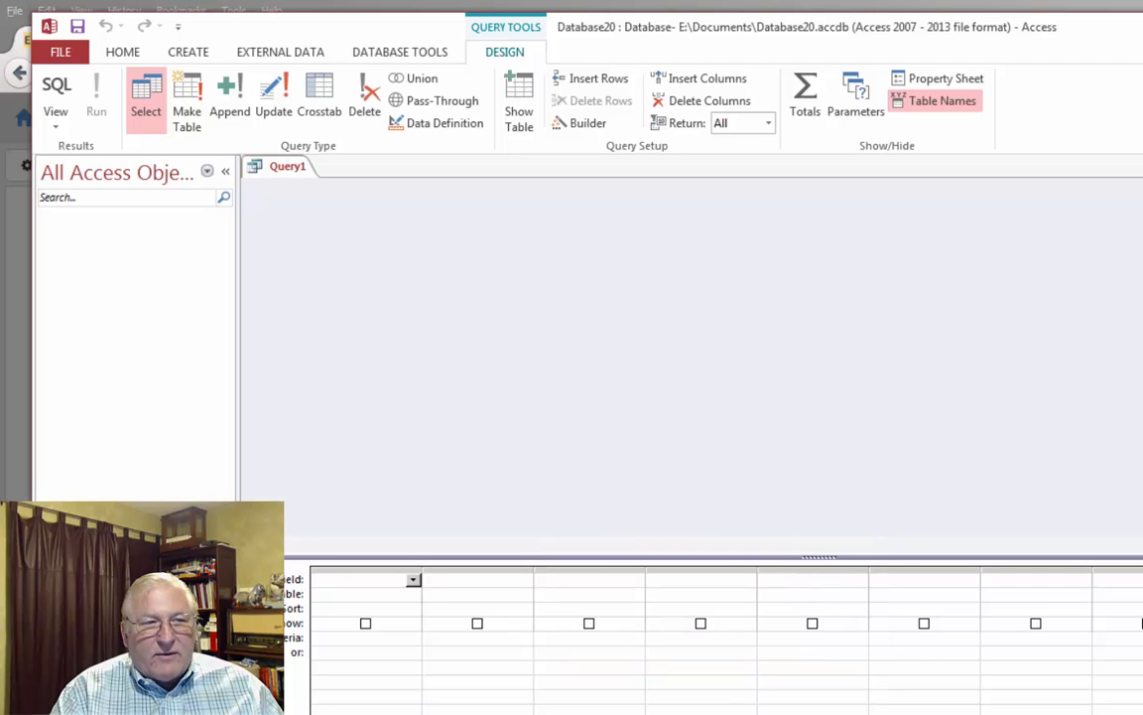
click(56, 129)
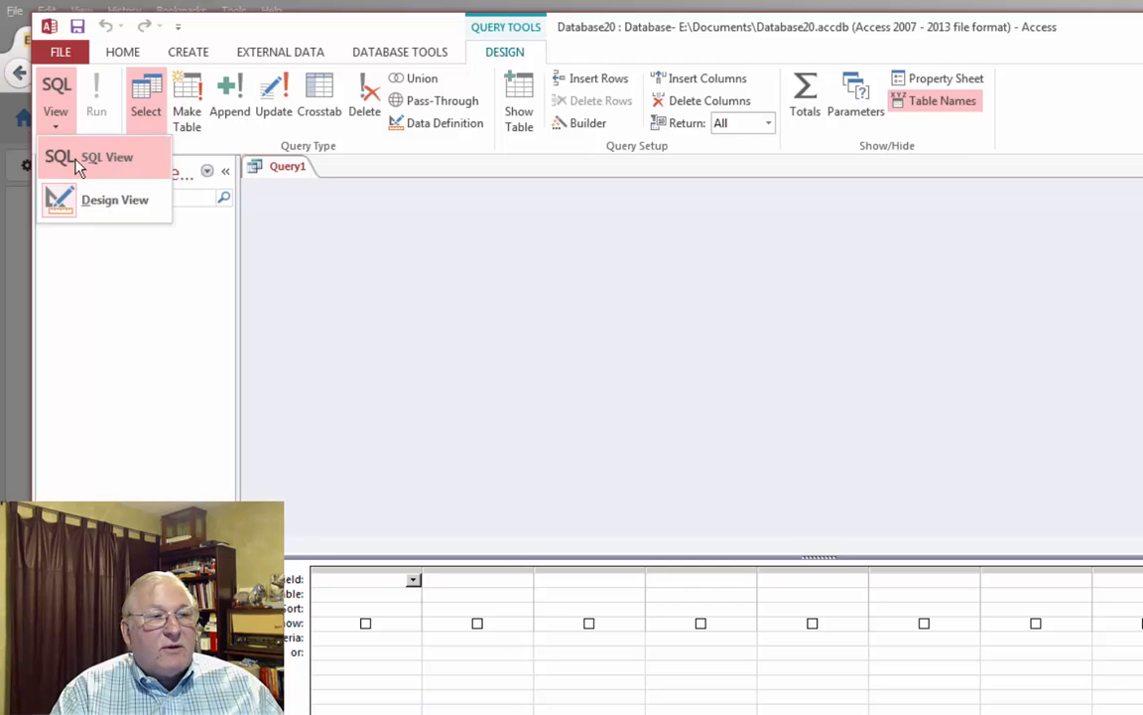
click(78, 161)
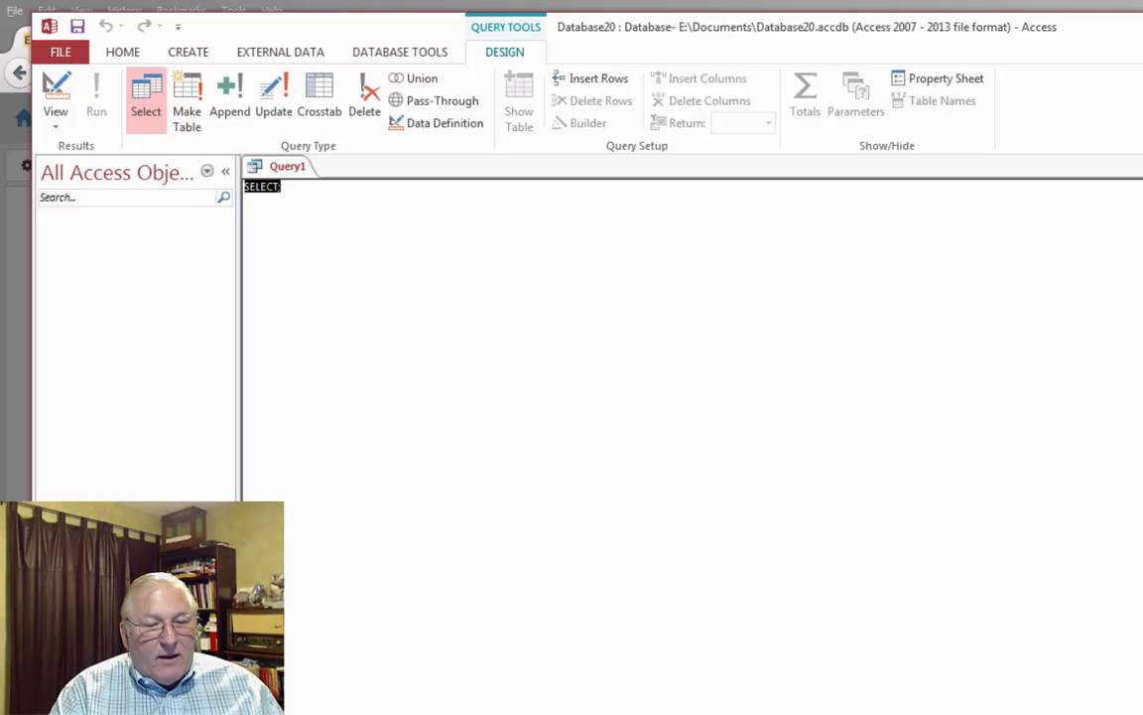
Switch to Notepad and paste the copied SQL code into the empty document.
click(28, 709)
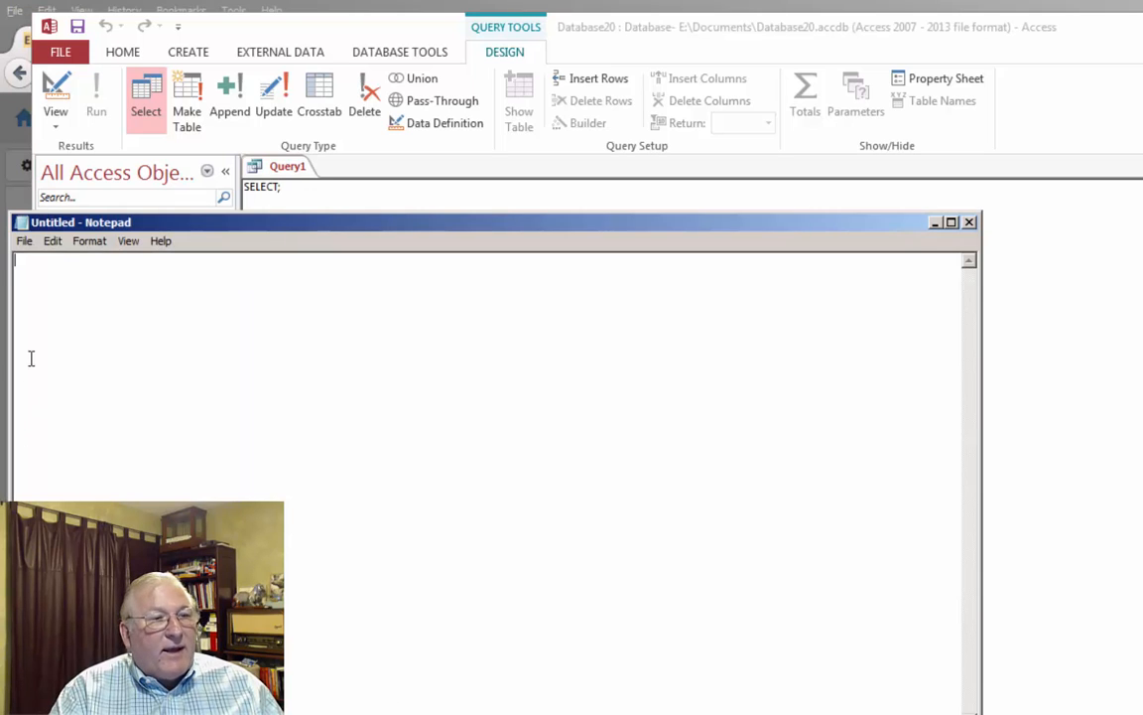
right_click(22, 243)
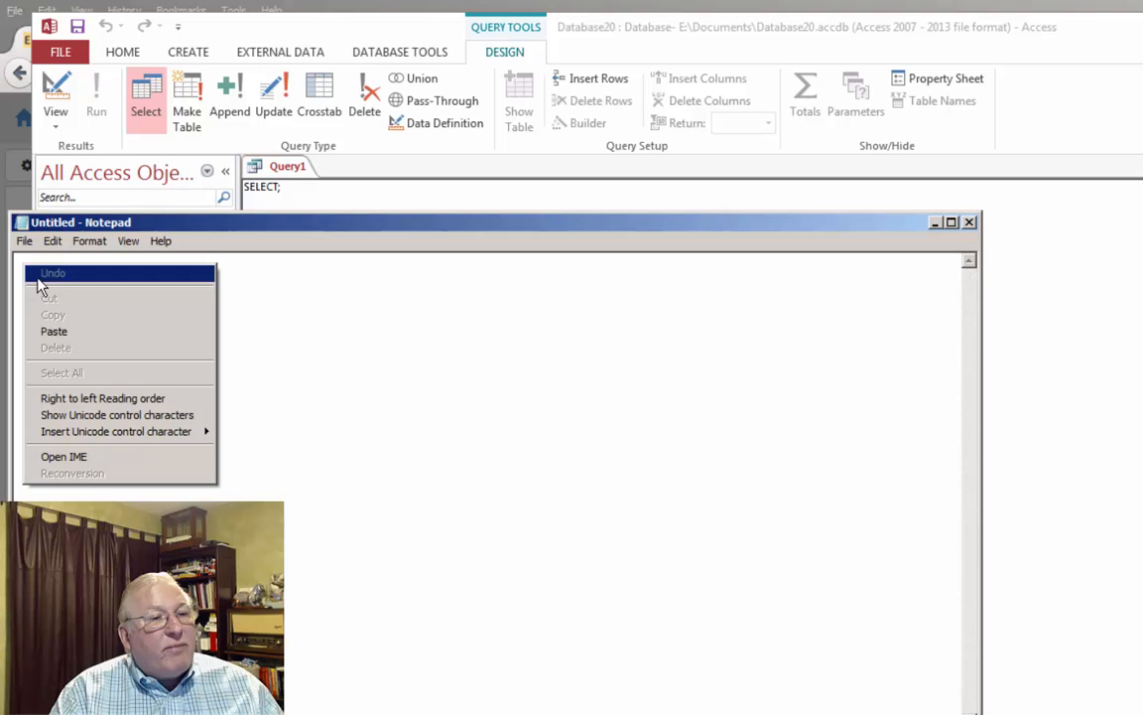
click(57, 330)
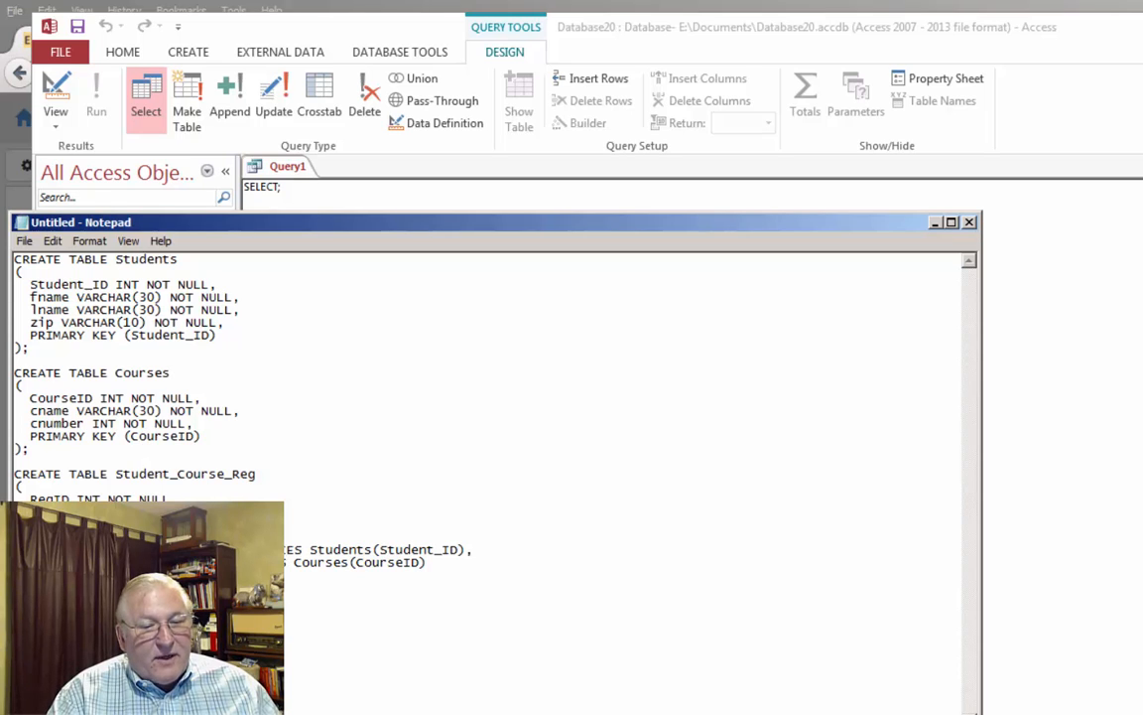
Go back to ERDPlus in the browser, close the SQL export dialog and return to the Access query.
key(alt+Tab)
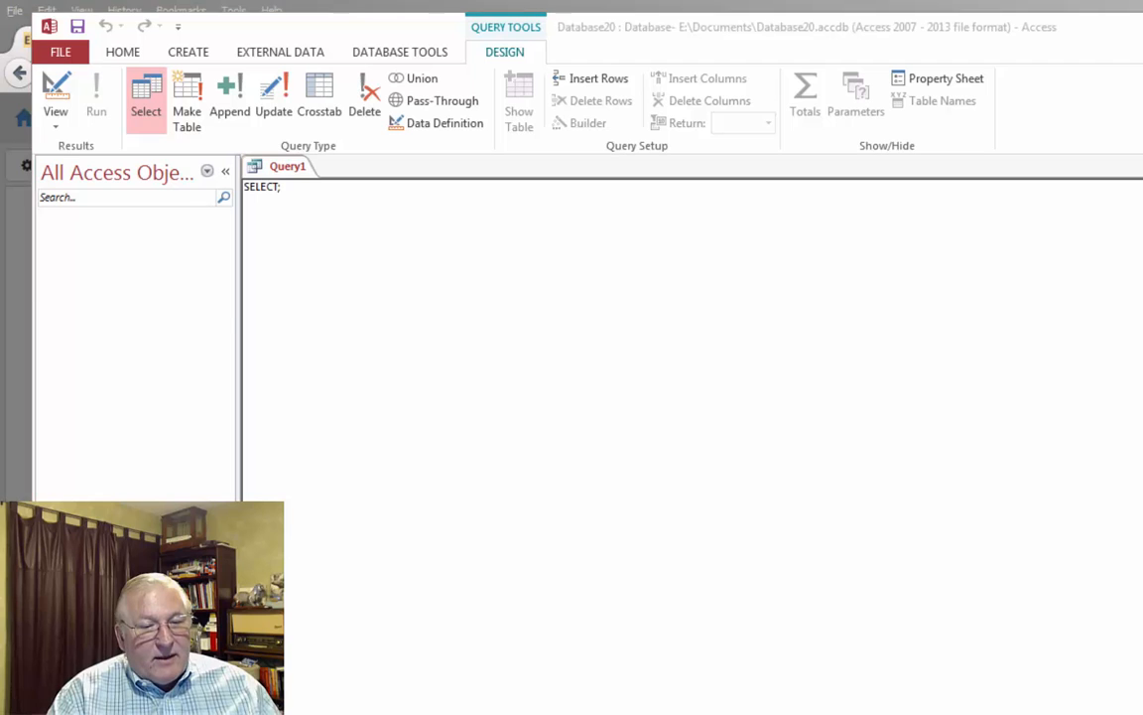
key(alt+Tab)
key(alt+Tab)
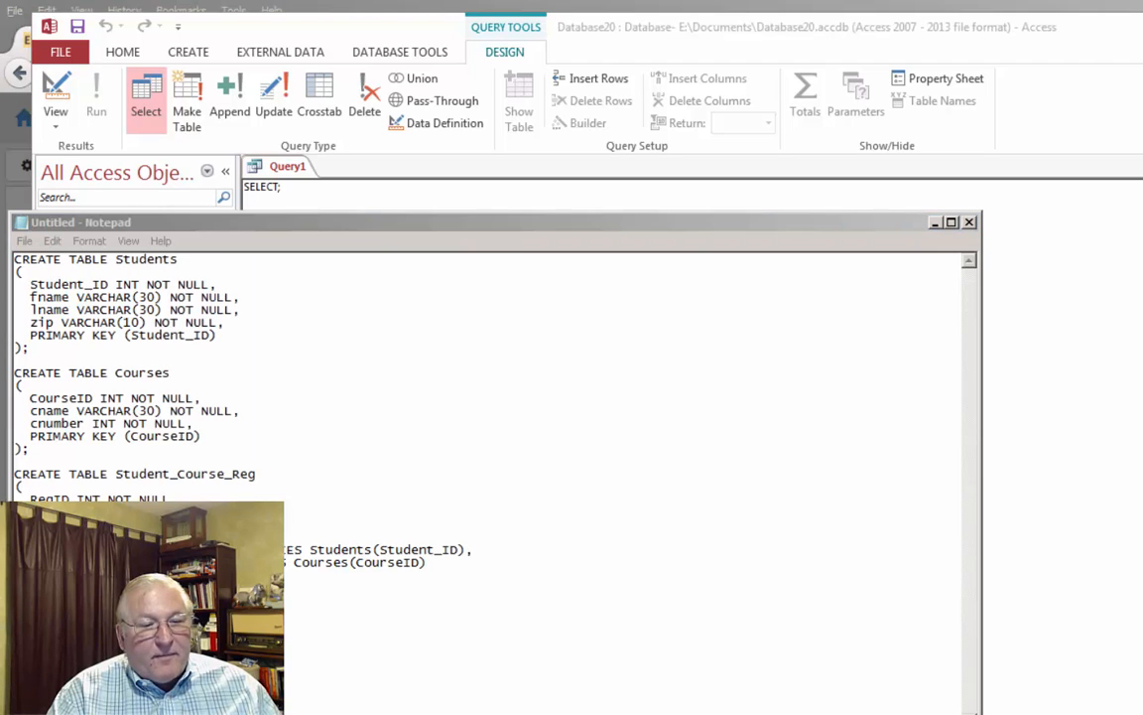
key(alt+Tab)
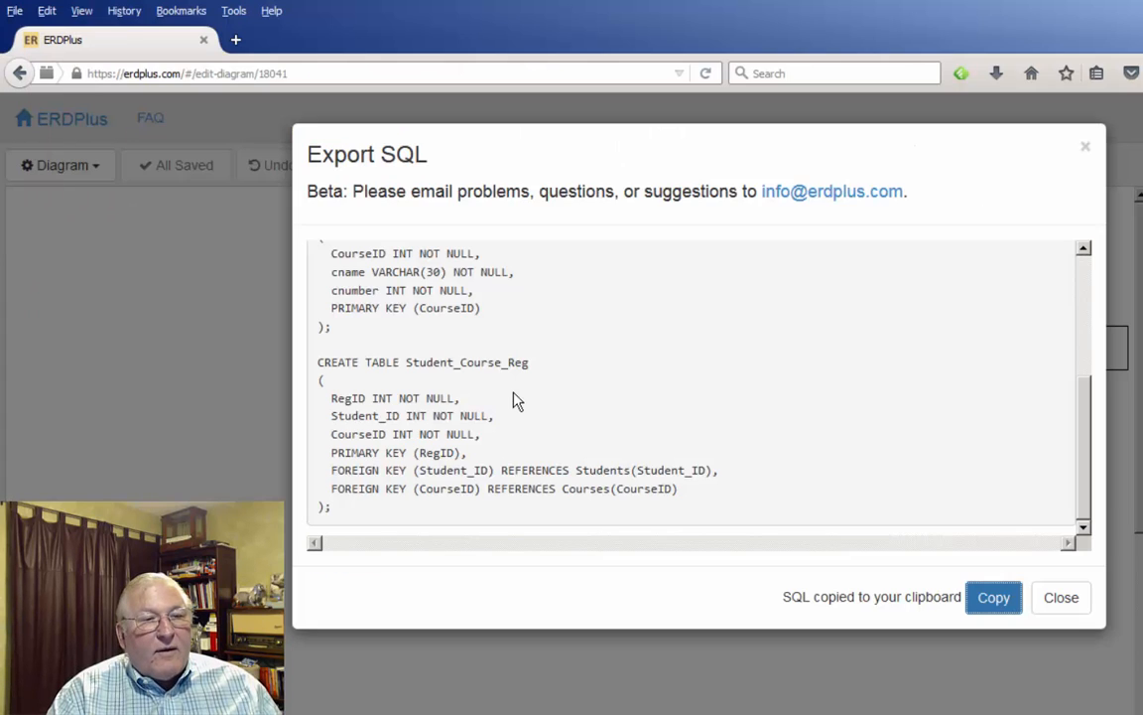
key(alt+Tab)
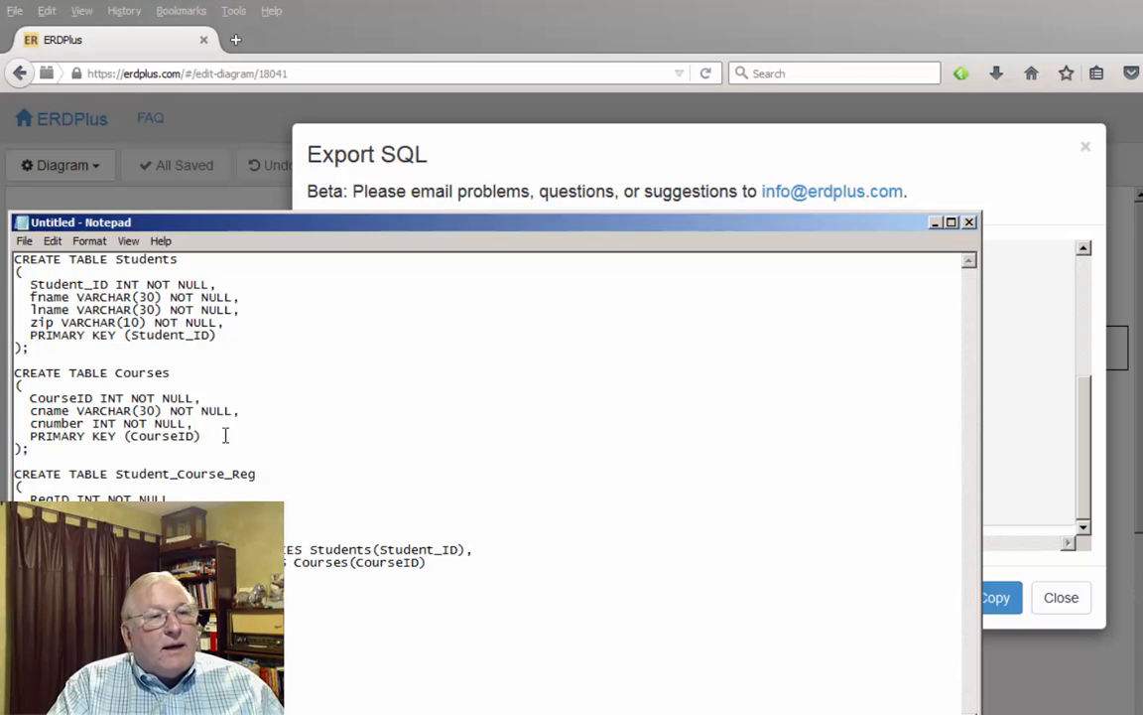
click(1085, 147)
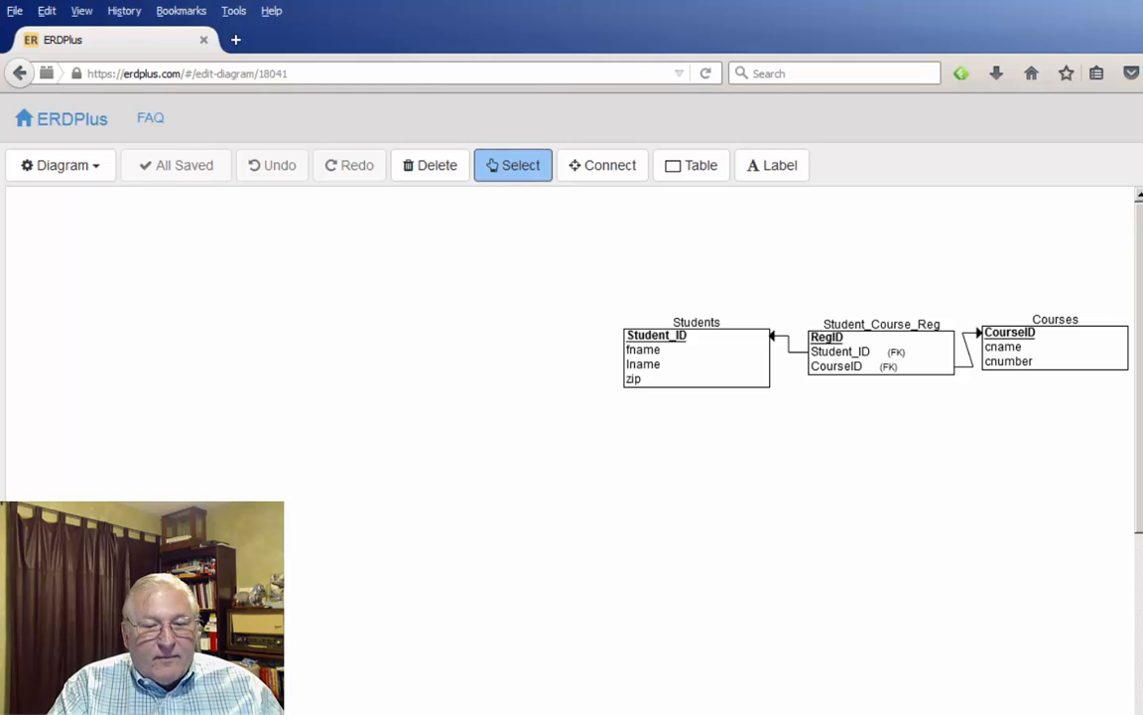
click(517, 712)
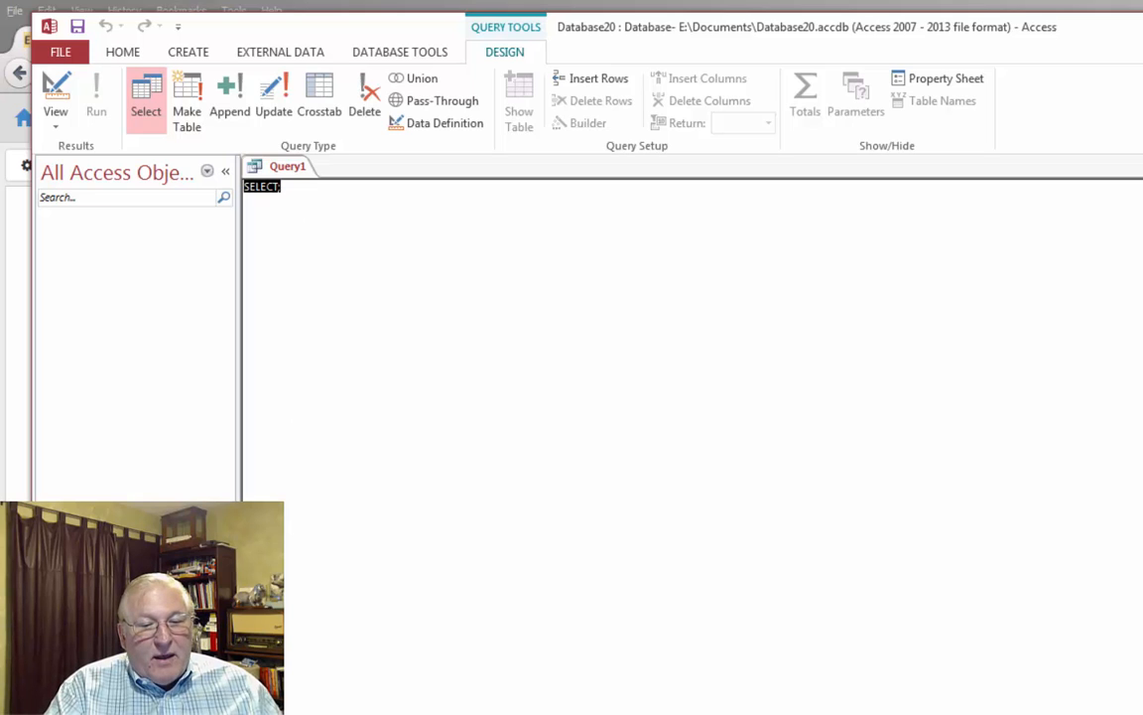
Switch to Notepad and replace every occurrence of VARCHAR with CHAR in the SQL code.
click(258, 713)
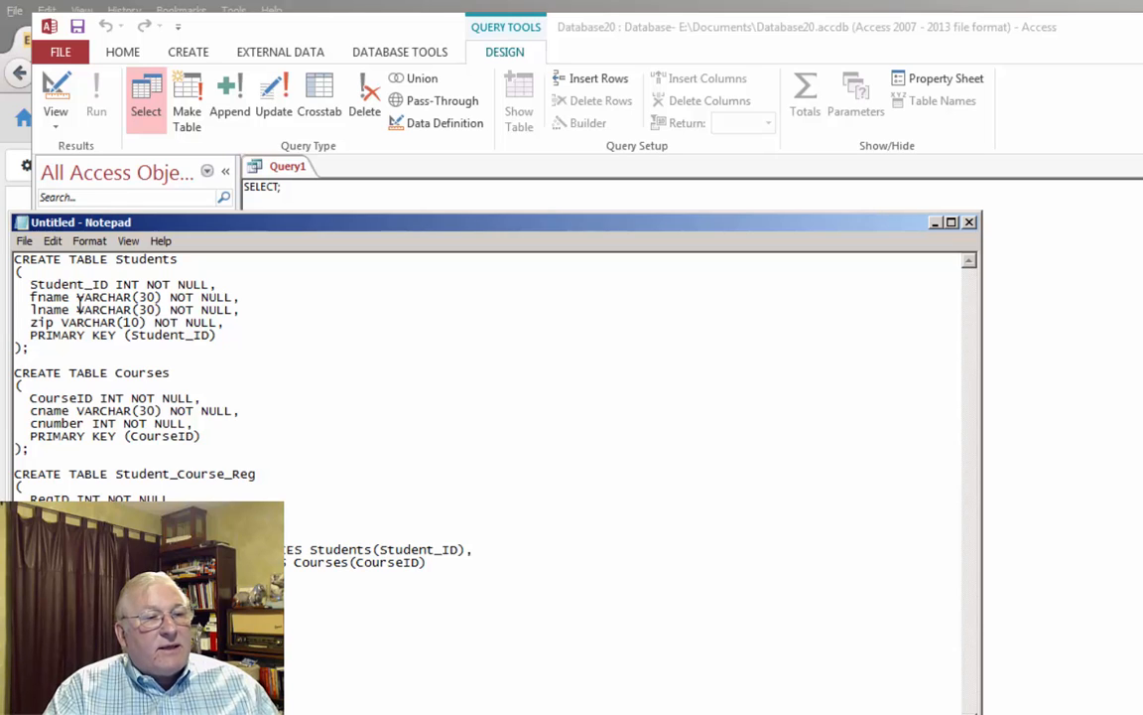
click(53, 241)
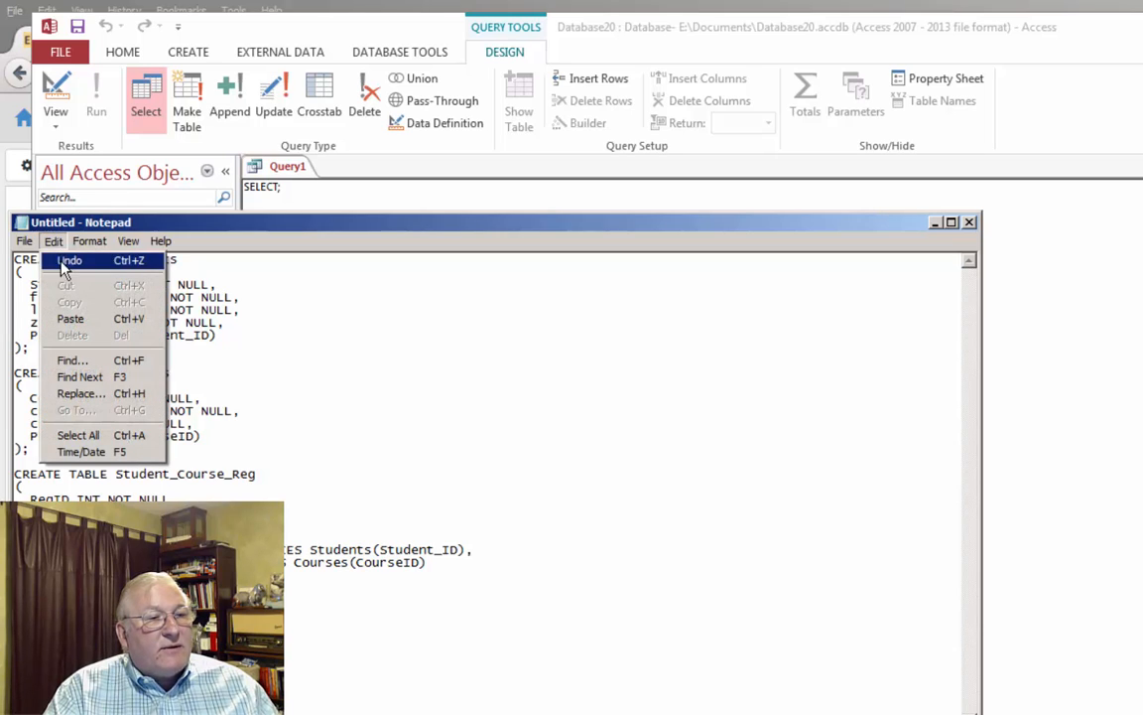
click(87, 394)
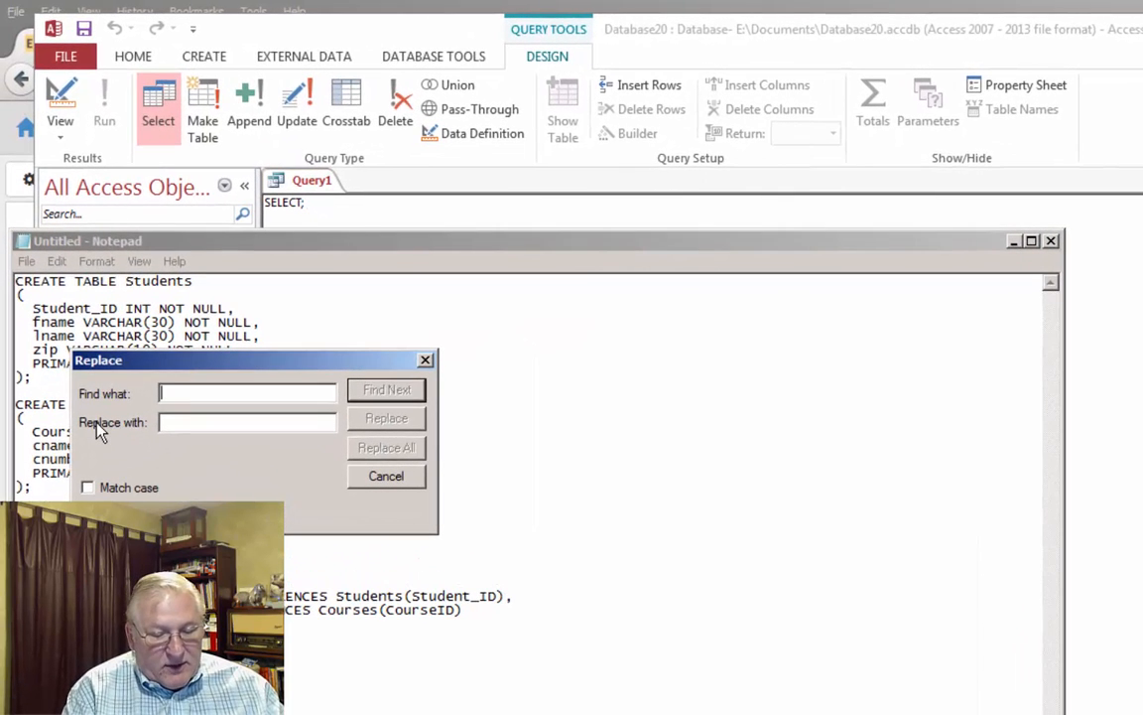
text(VARC)
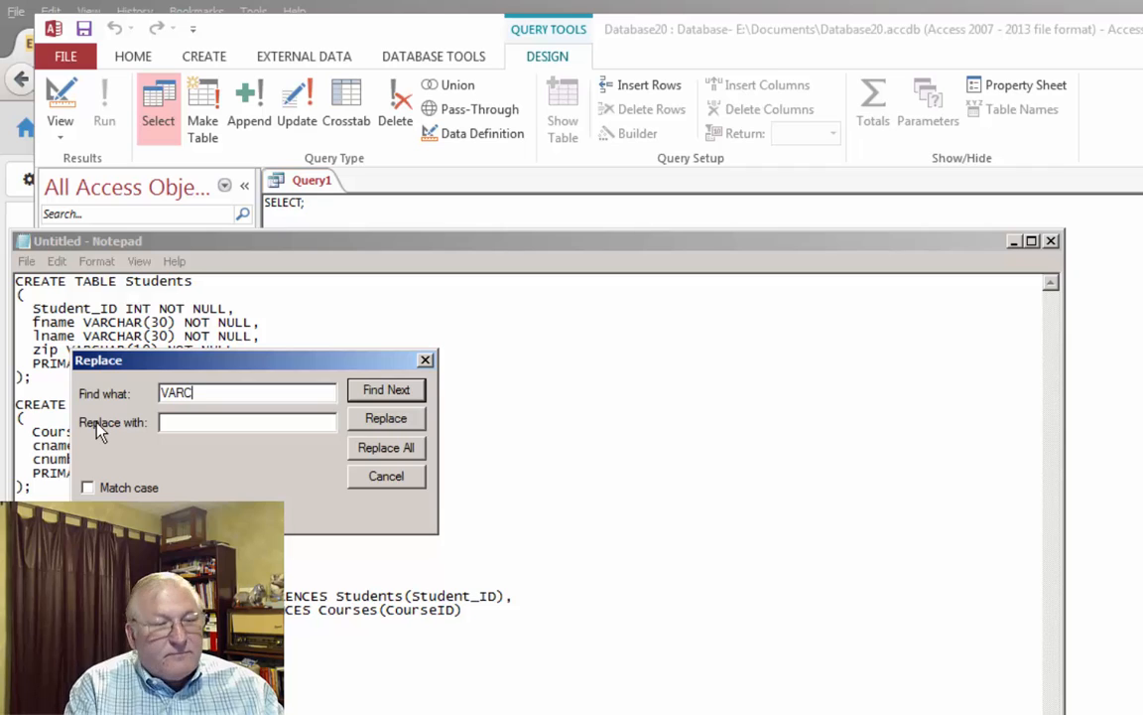
text(HAR)
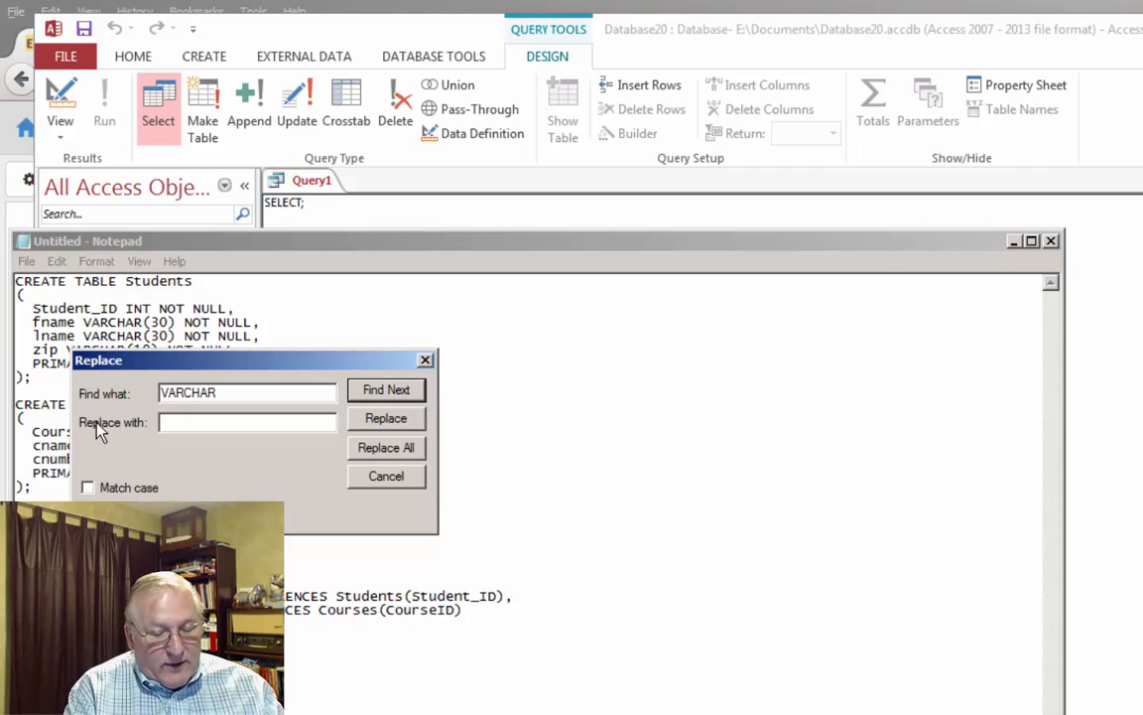
key(Tab)
text(CH)
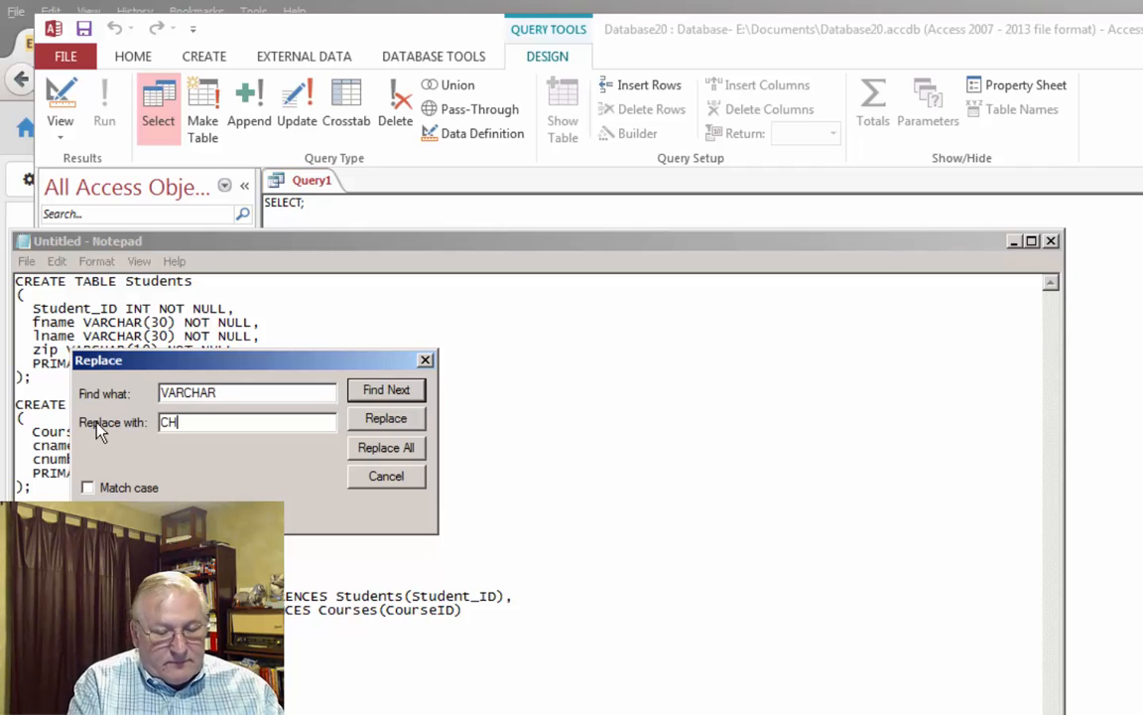
text(AR)
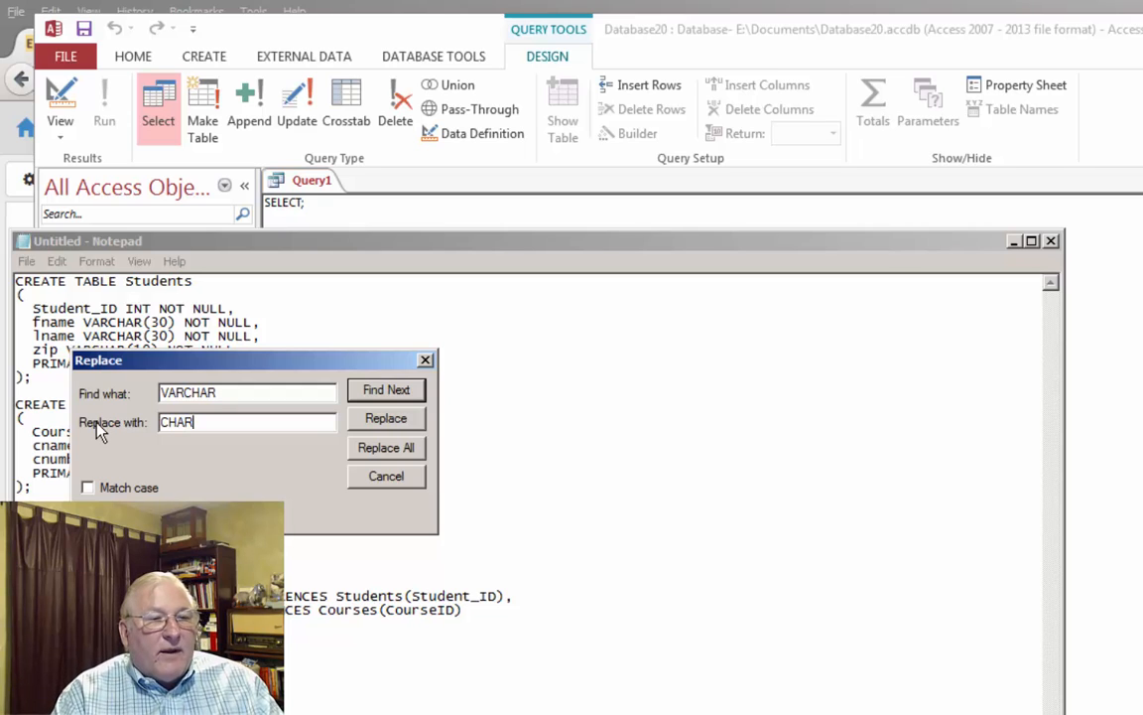
click(381, 452)
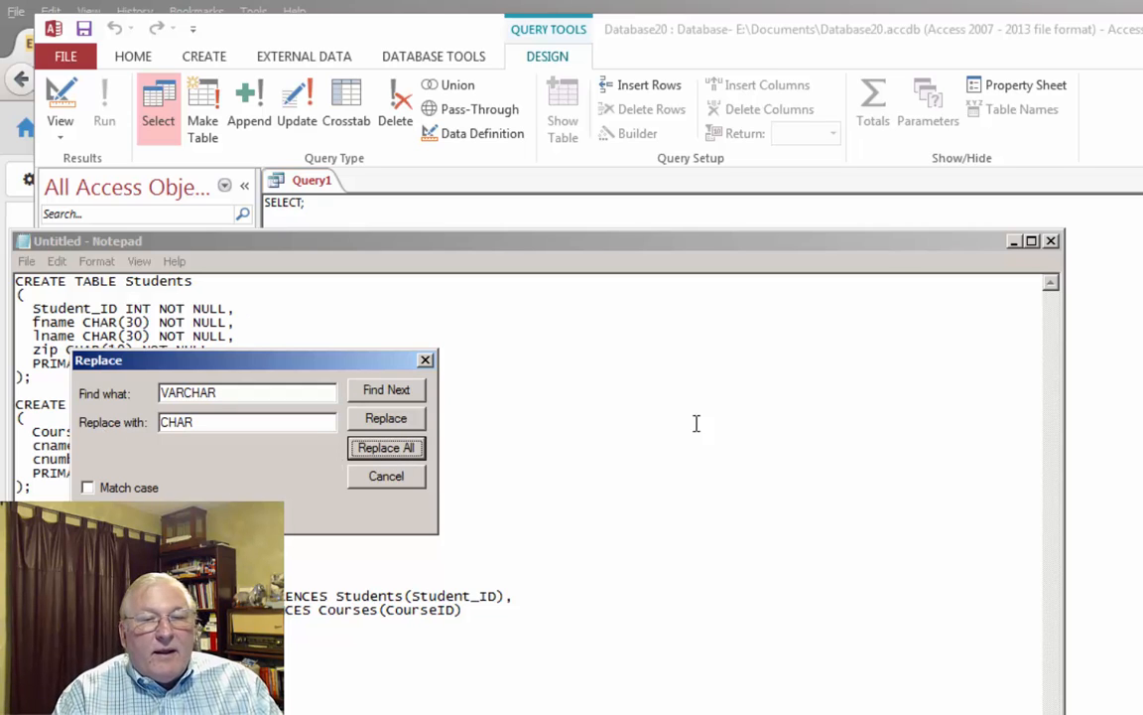
click(385, 477)
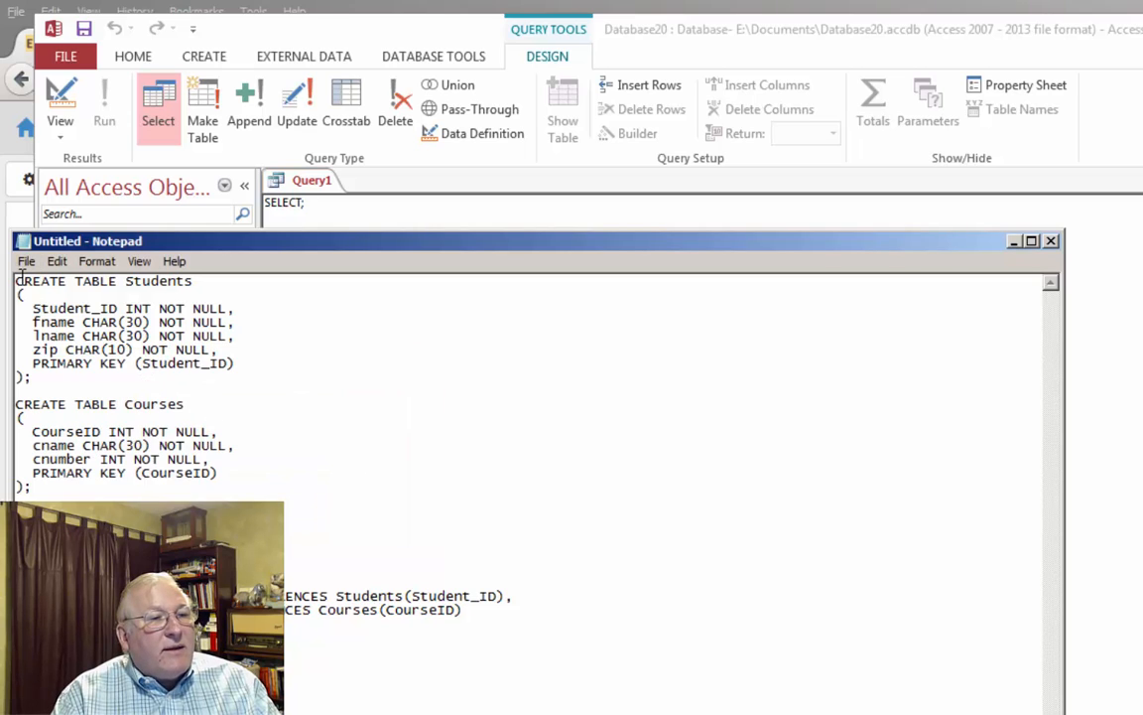
Copy the whole CREATE TABLE Students statement and move the Notepad window aside to uncover the Access query.
drag(17, 281, 44, 377)
key(ctrl+c)
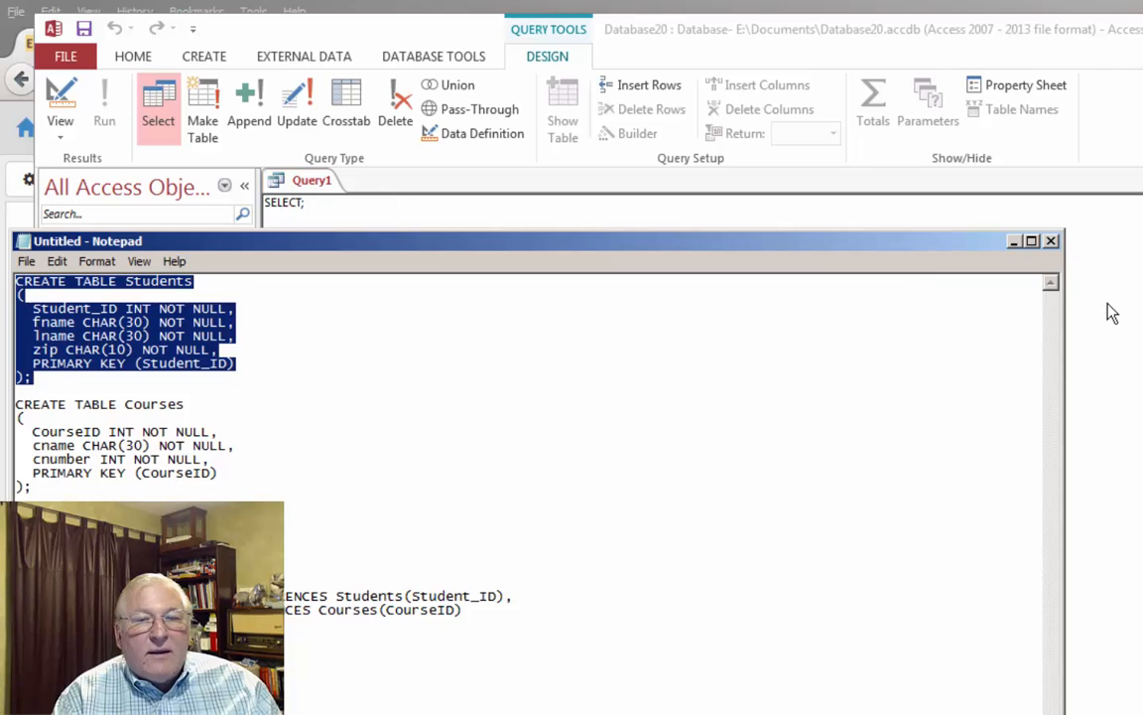
drag(1061, 357, 586, 367)
drag(357, 249, 997, 224)
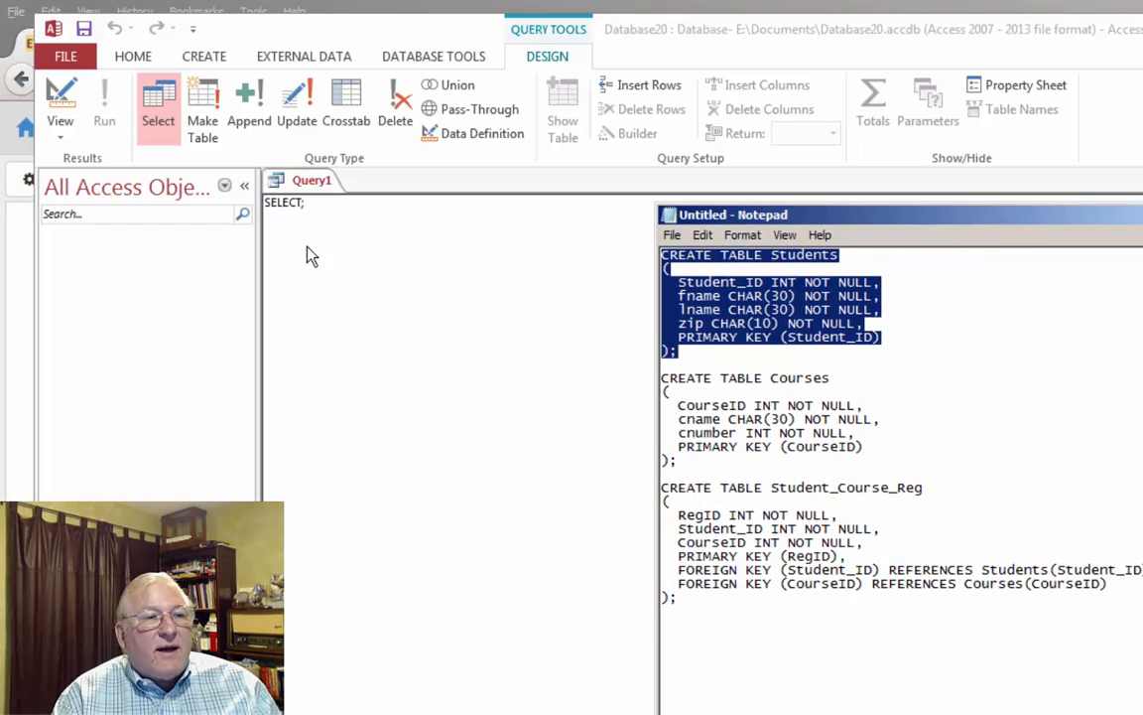
In Access, replace the query's default SELECT text with the copied CREATE TABLE Students statement and run it.
click(308, 203)
drag(308, 203, 265, 204)
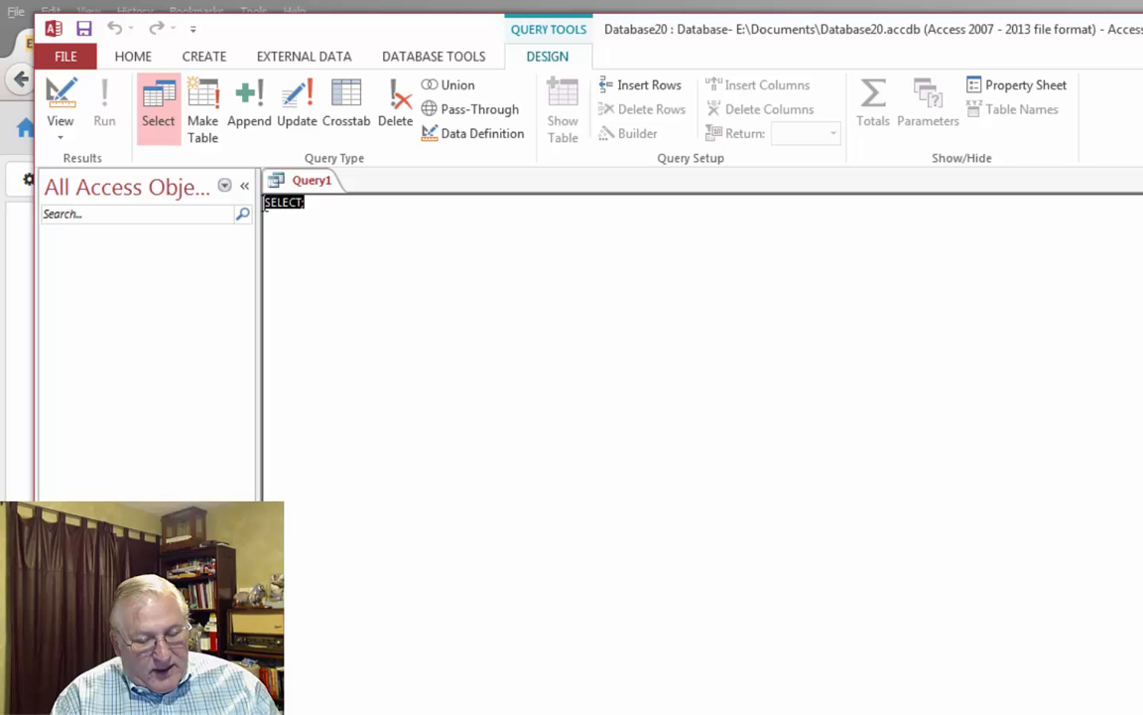
key(ctrl+v)
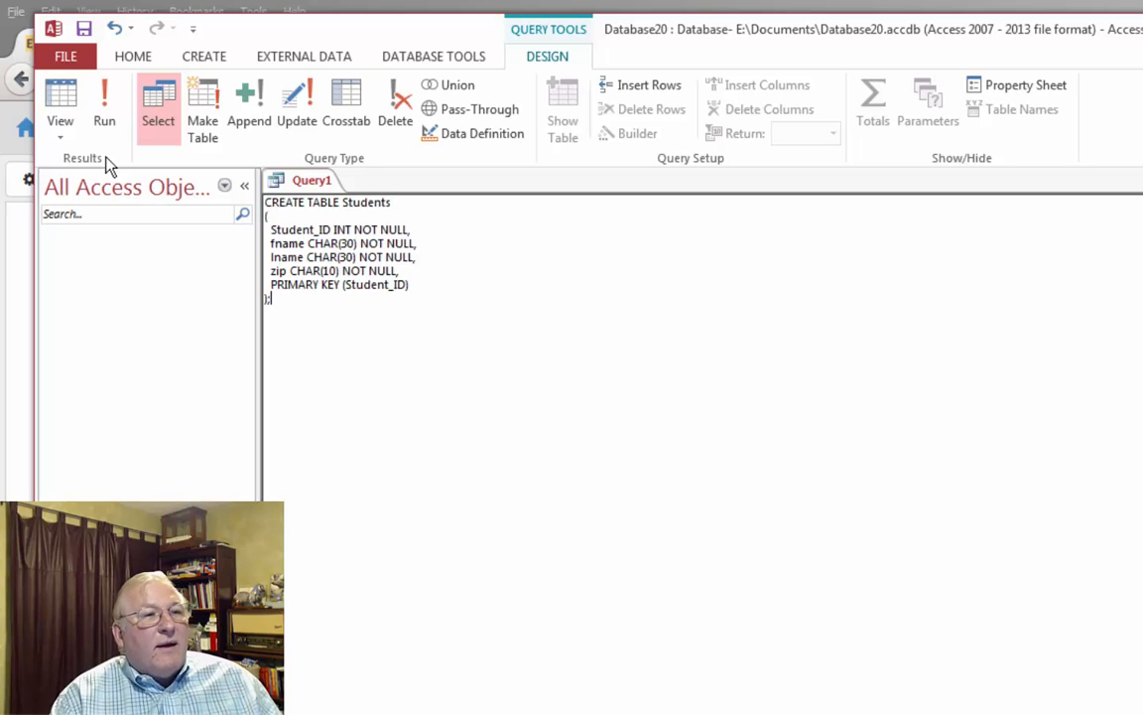
click(104, 117)
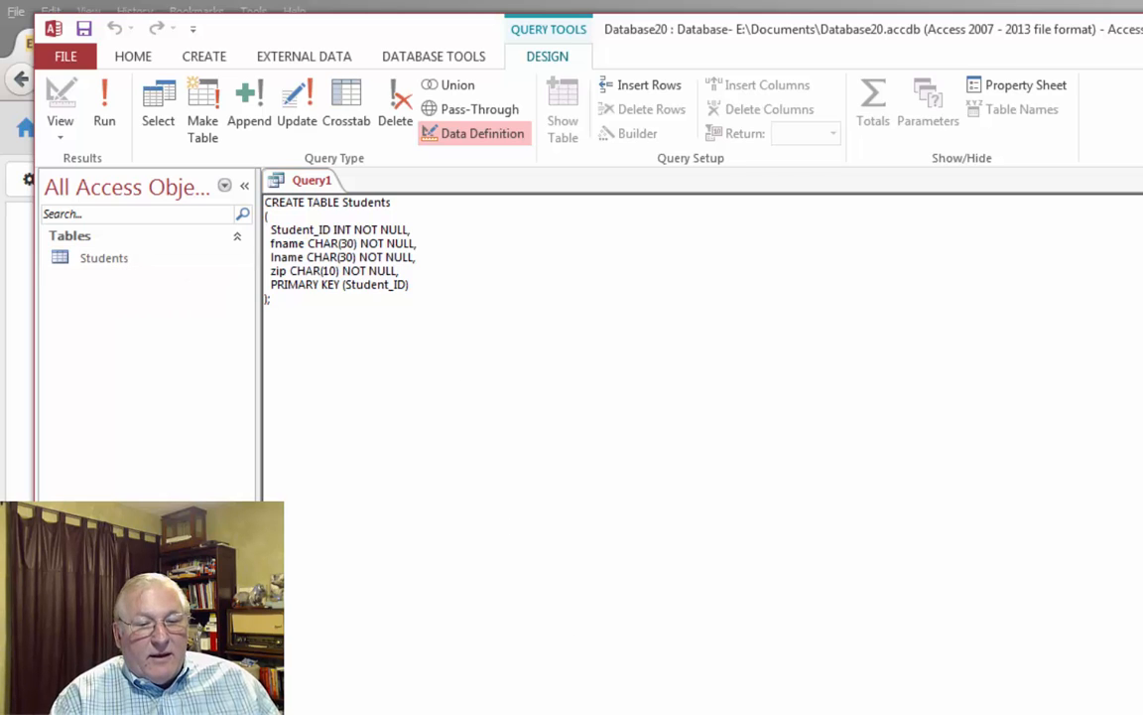
Switch to Notepad and copy the whole CREATE TABLE Courses statement.
key(alt+Tab)
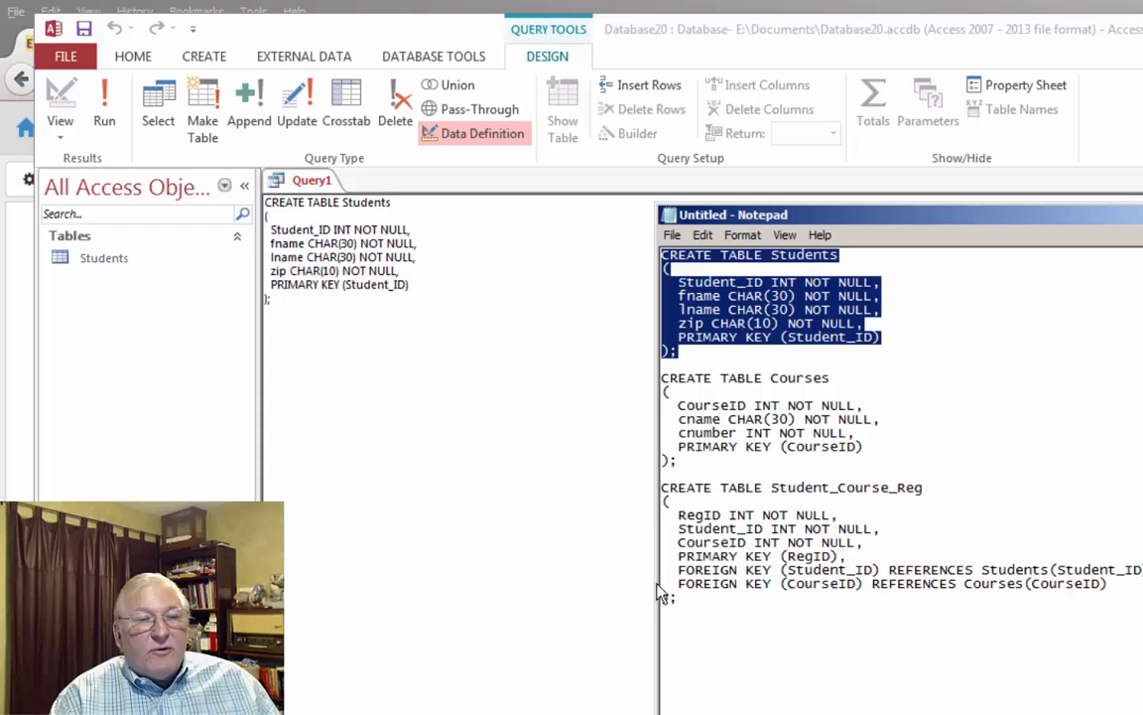
click(668, 380)
drag(668, 380, 753, 466)
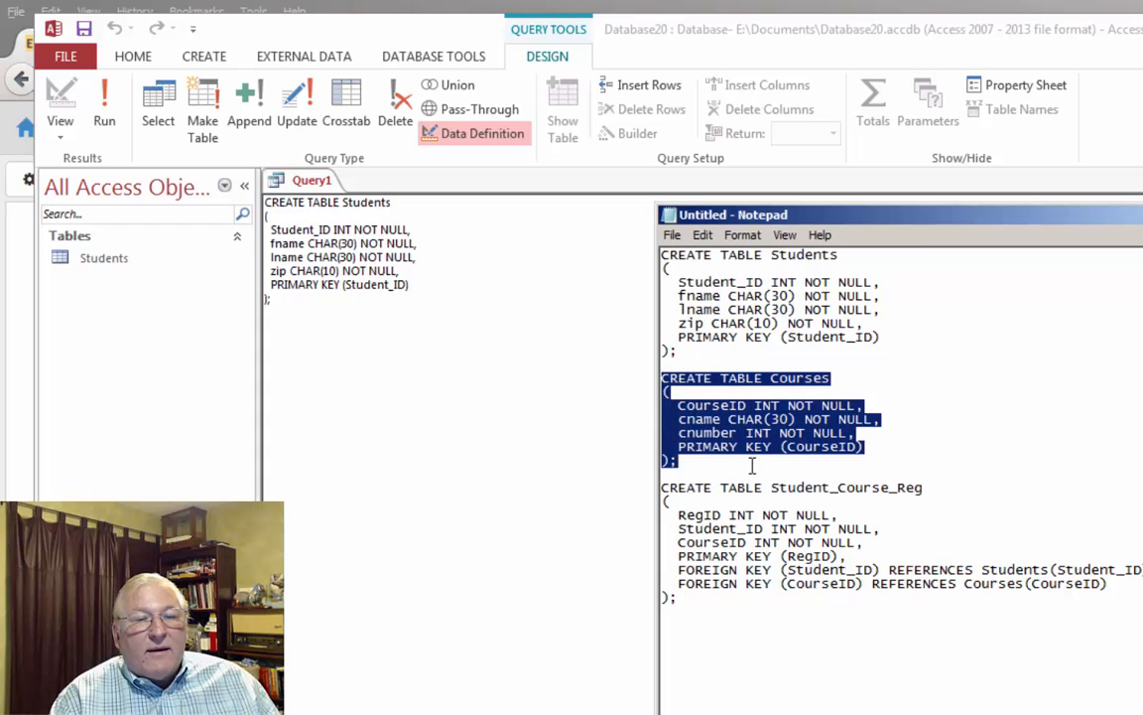
right_click(759, 439)
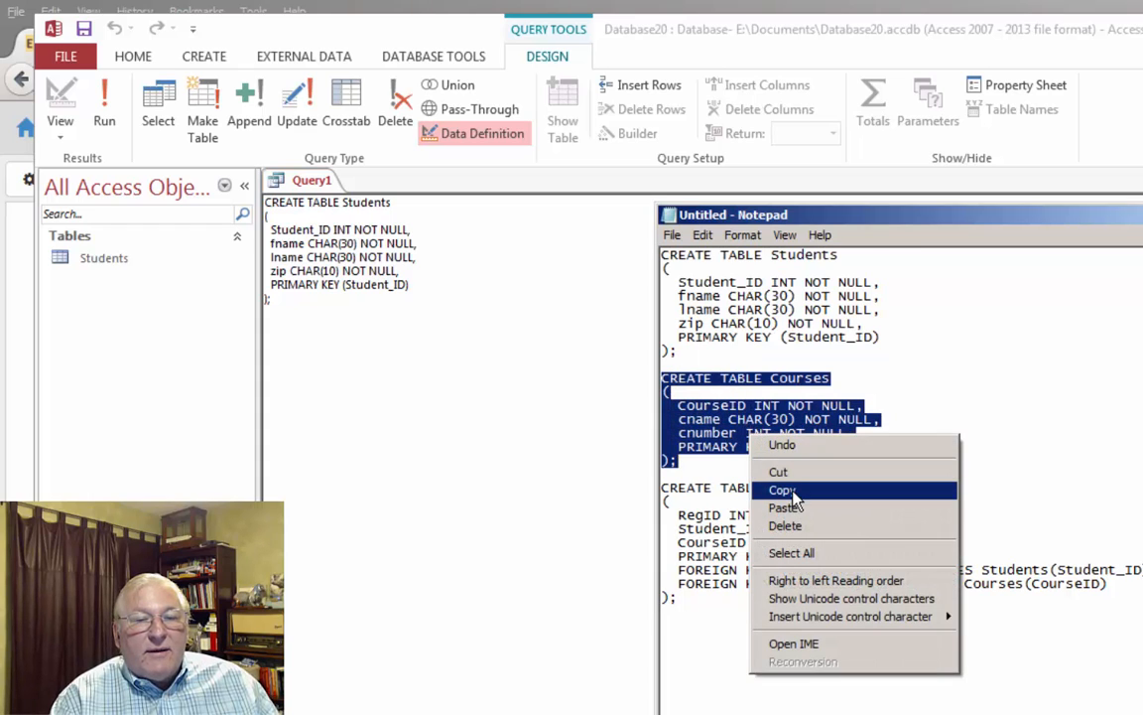
click(780, 491)
Return to Access, replace the query's Students statement with the copied CREATE TABLE Courses statement and run it.
click(385, 456)
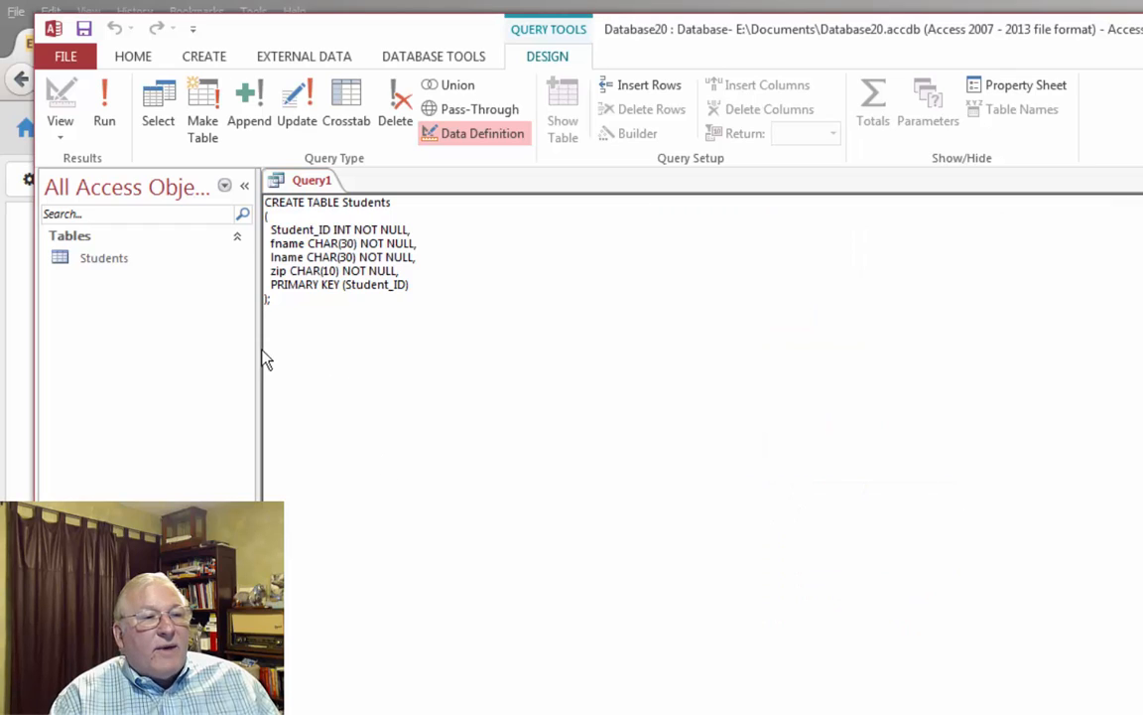
drag(266, 295, 231, 194)
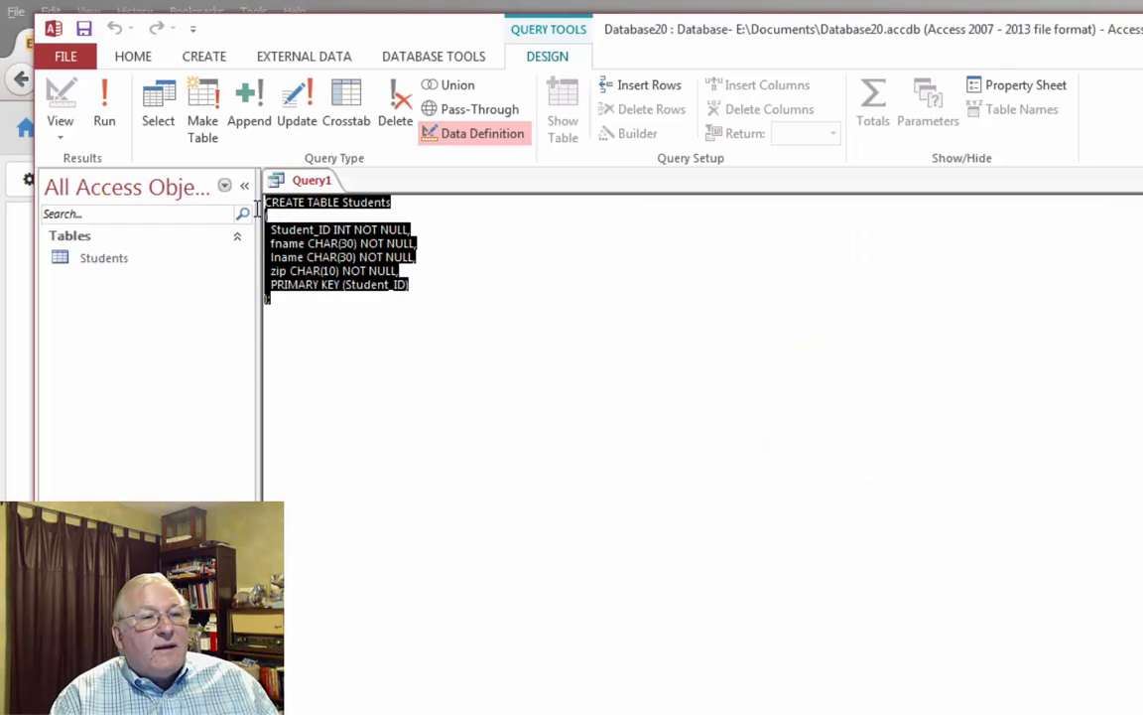
key(ctrl+v)
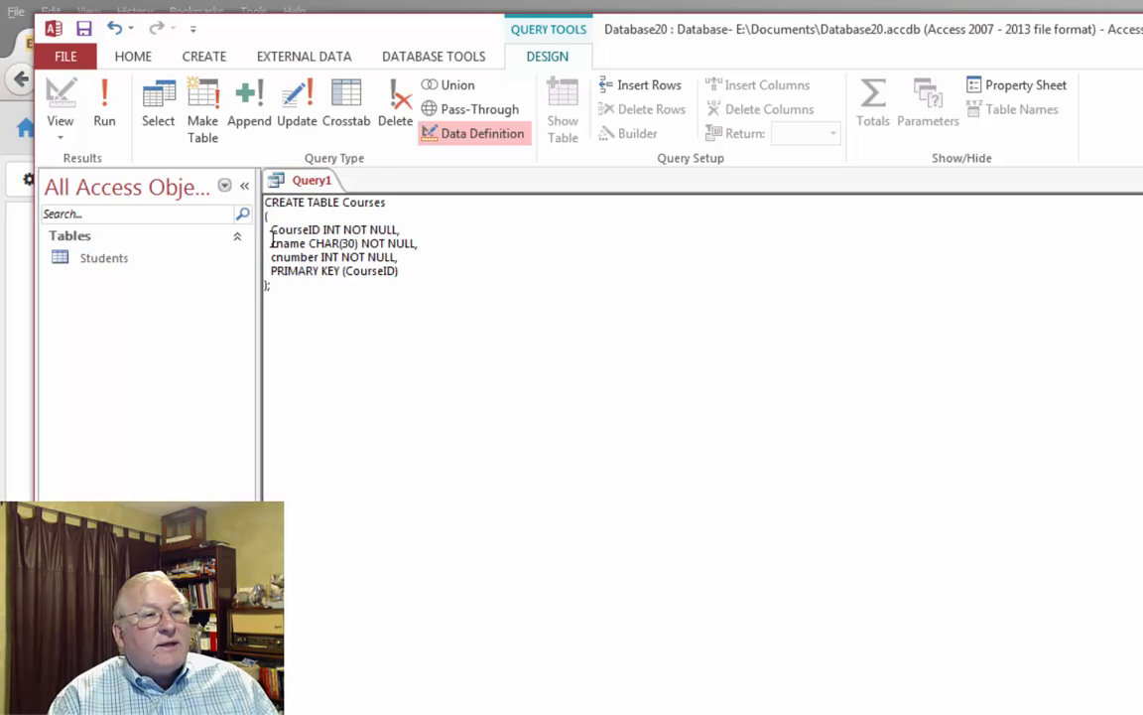
click(100, 110)
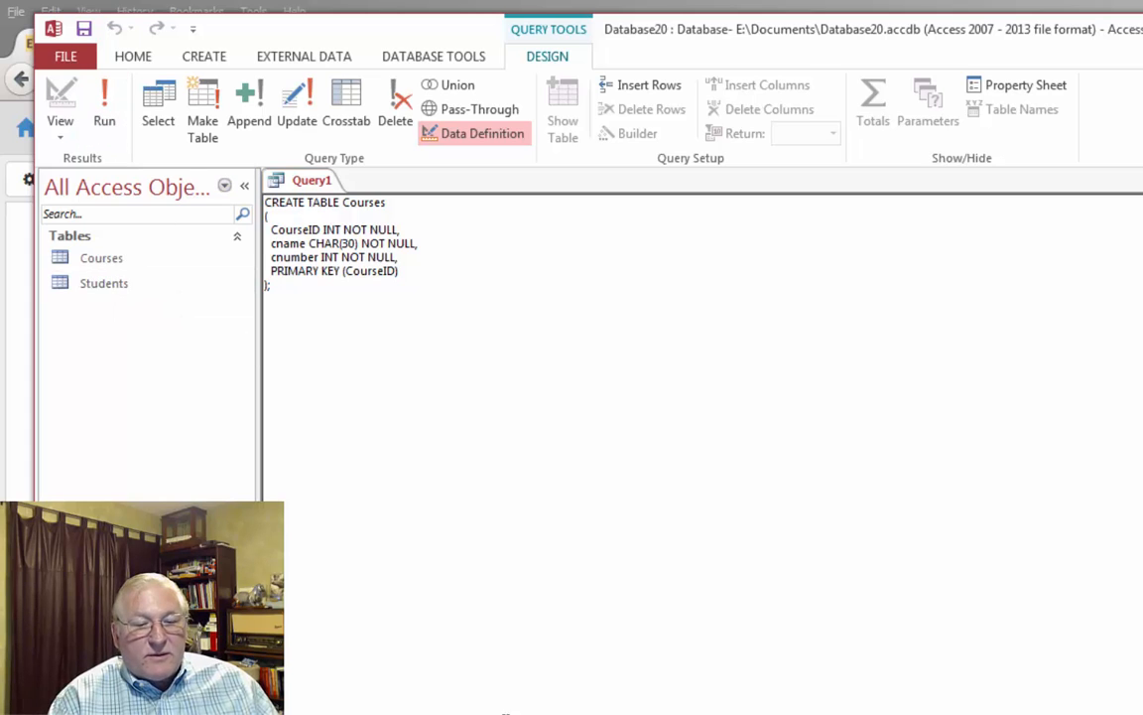
Switch back to Notepad and copy the whole CREATE TABLE Student_Course_Reg statement, including its foreign key lines.
key(alt+Tab)
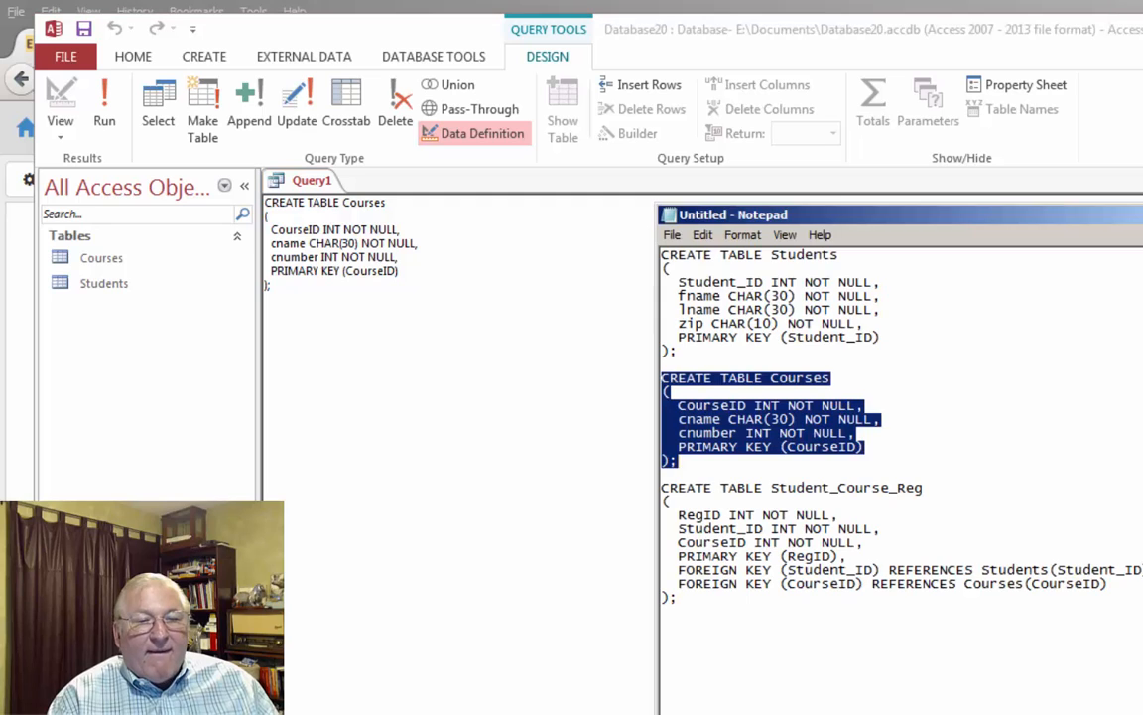
click(671, 596)
drag(671, 596, 663, 487)
right_click(762, 552)
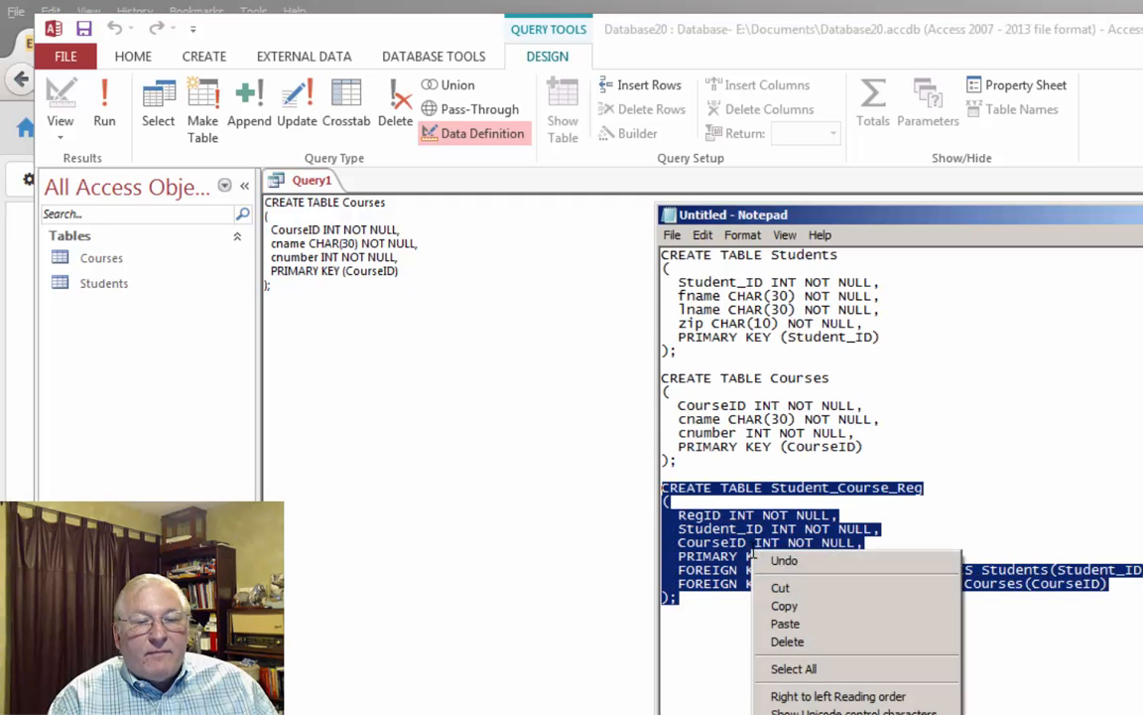
click(794, 605)
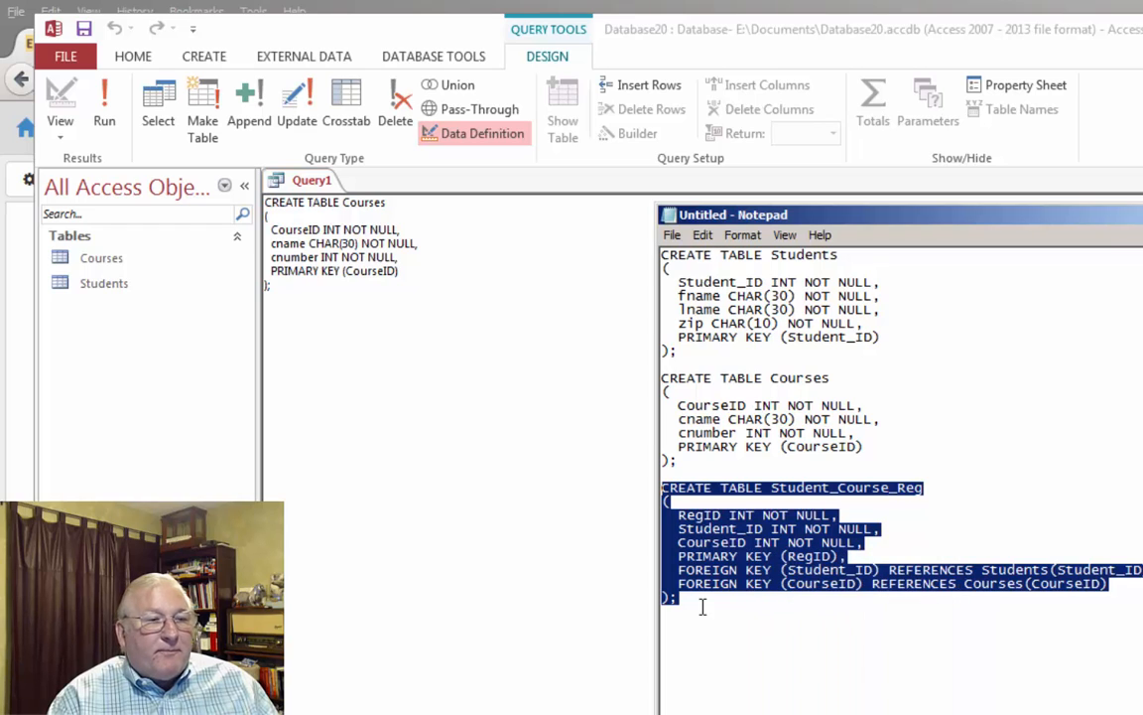
In Access, replace the query's Courses statement with the copied CREATE TABLE Student_Course_Reg statement and run it.
click(325, 318)
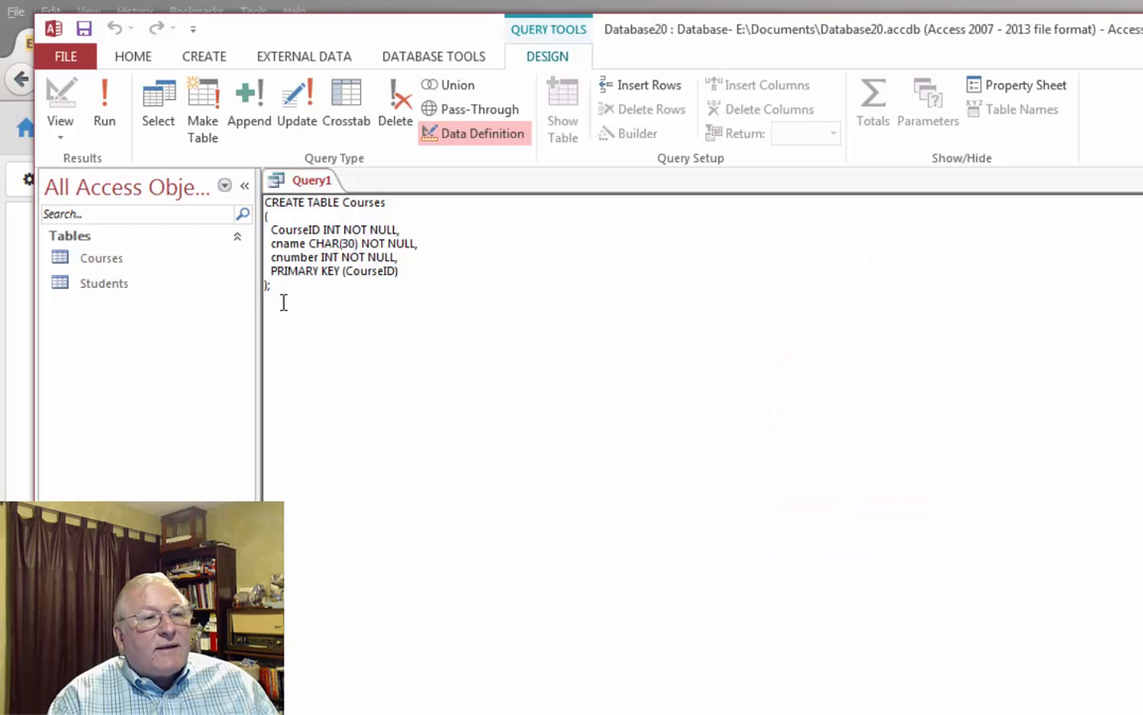
drag(270, 294, 266, 202)
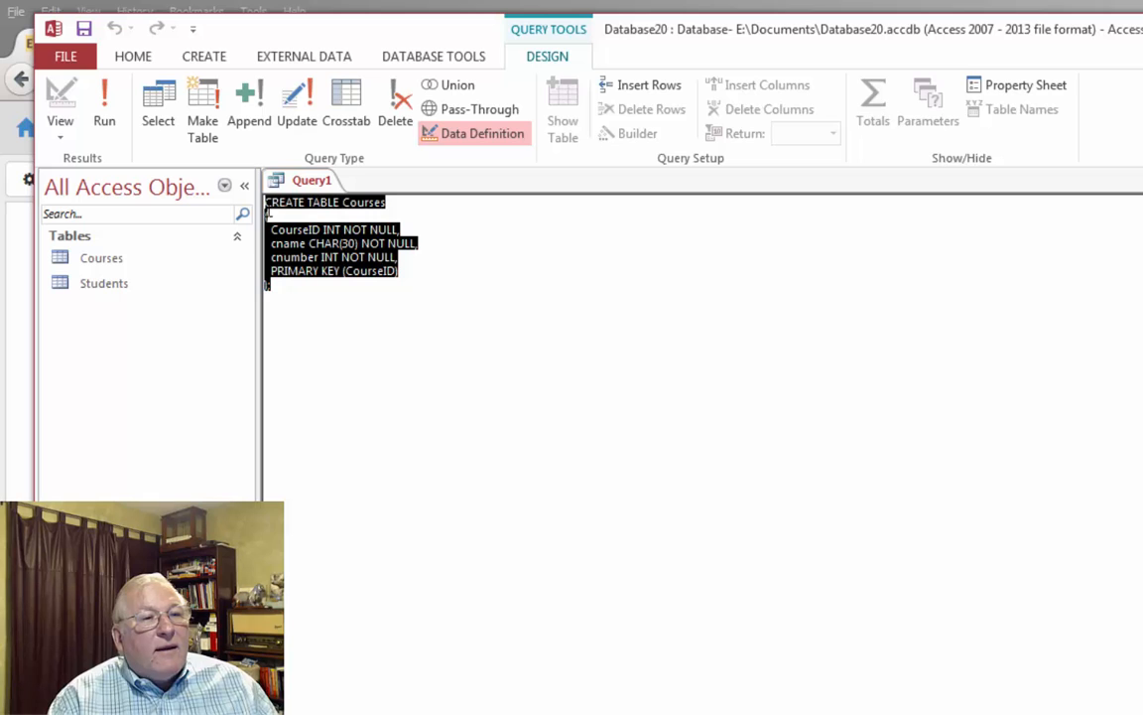
key(ctrl+v)
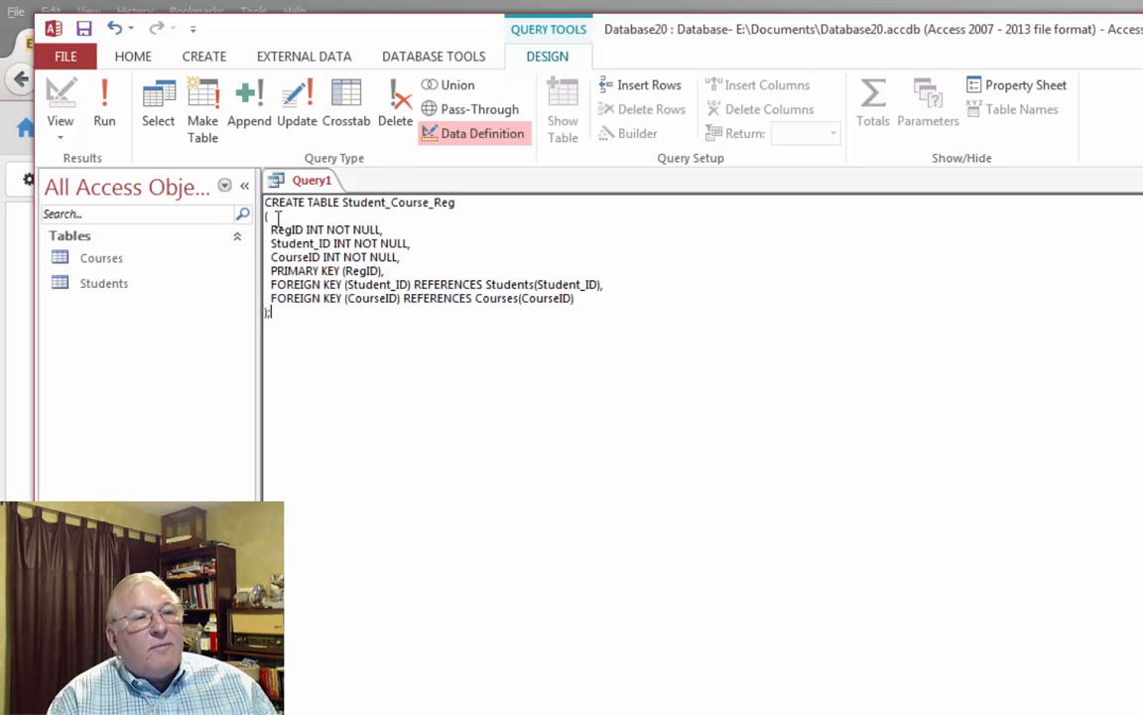
click(102, 117)
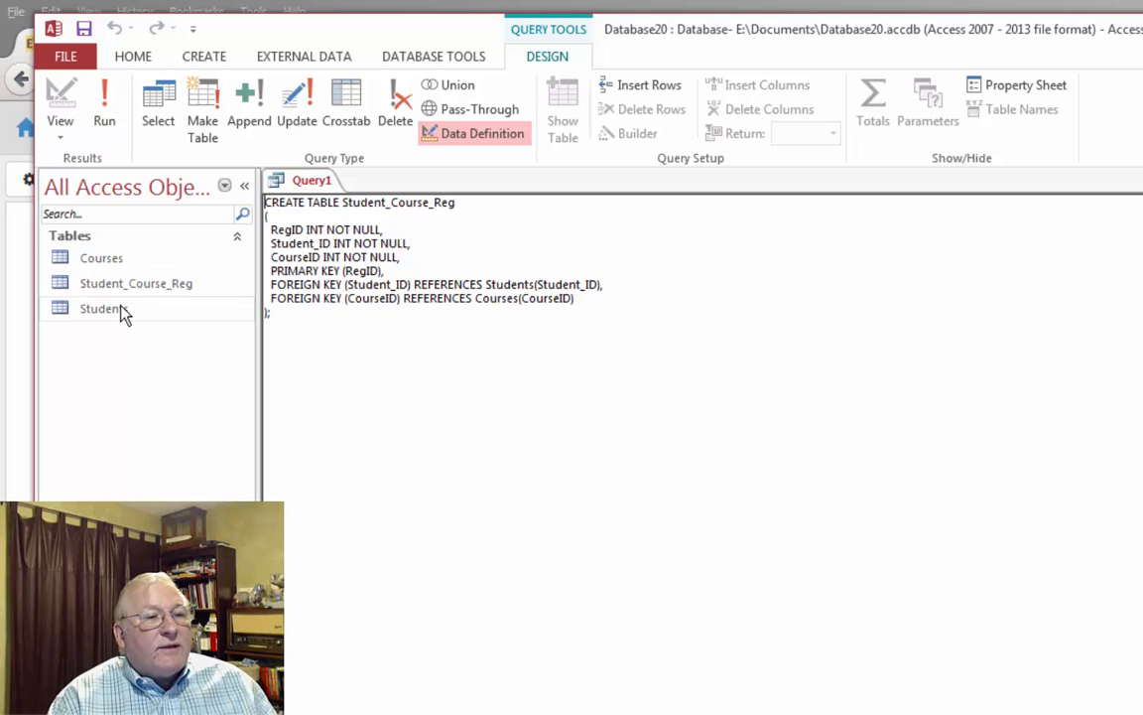
Close the data definition query Query1 without saving its design.
right_click(318, 182)
click(367, 226)
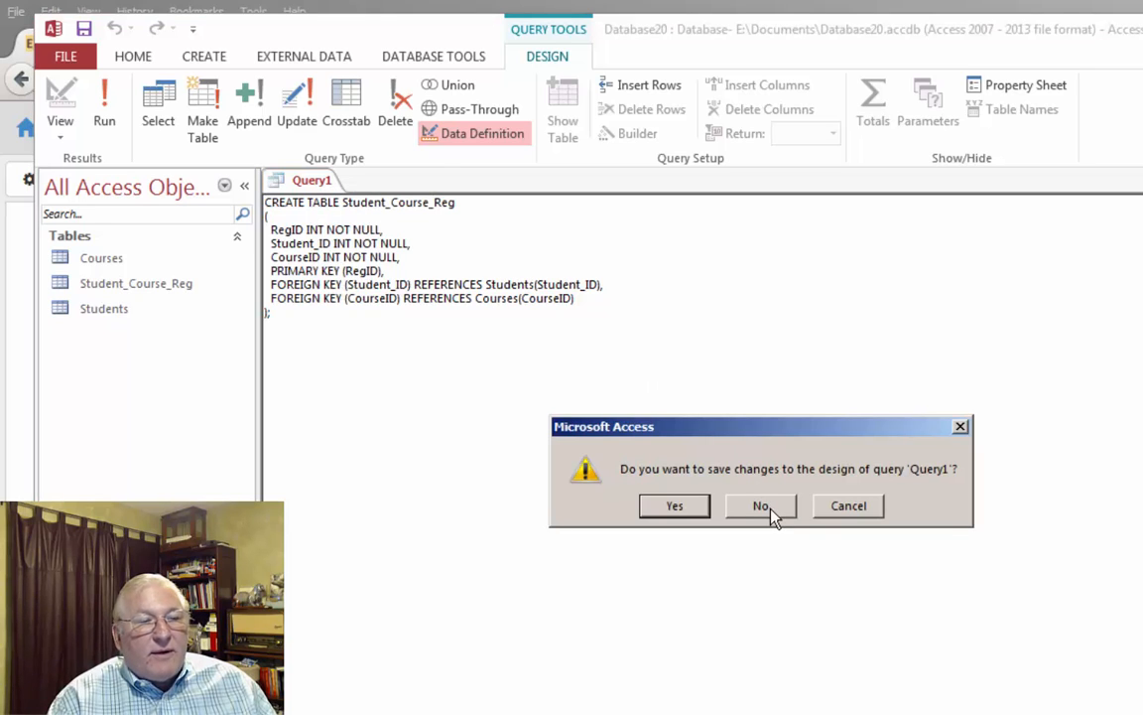
click(764, 508)
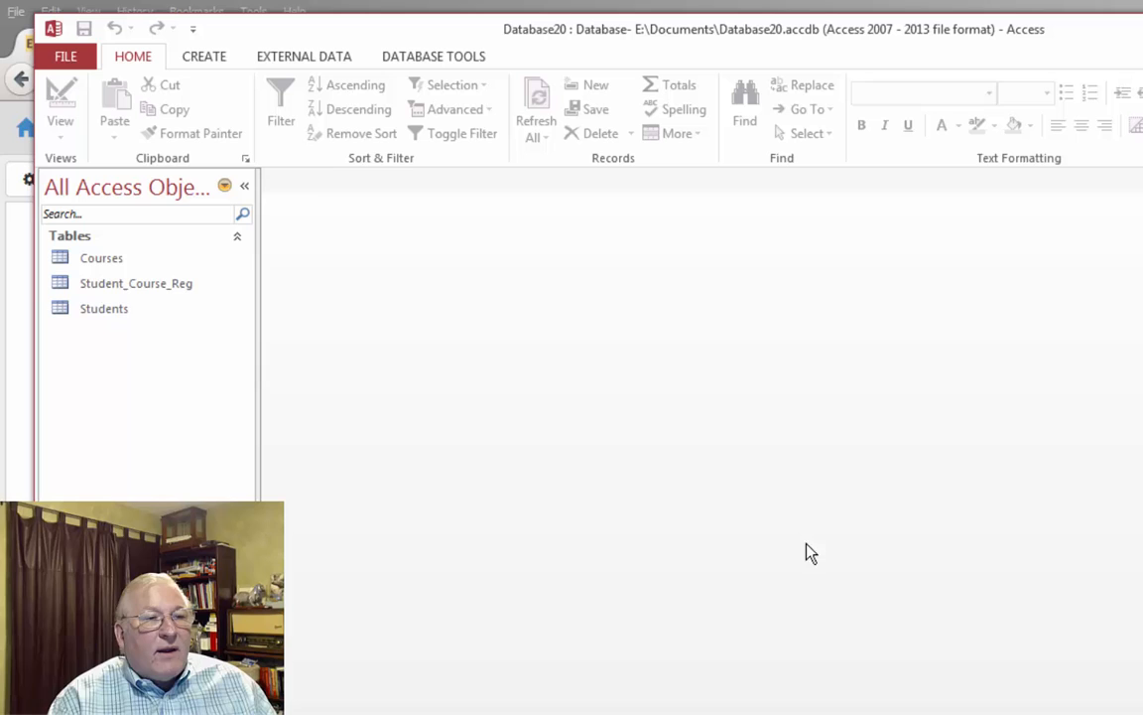
Open the Student_Course_Reg table in Design View and examine its Student_ID and CourseID fields.
double_click(110, 283)
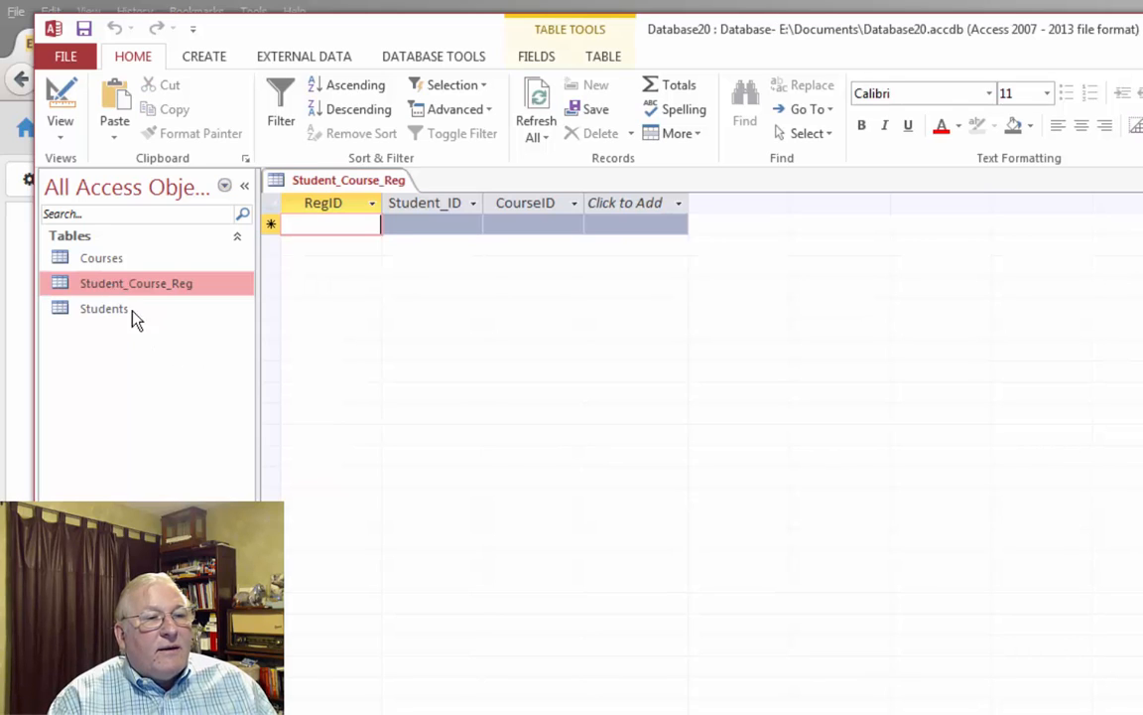
click(61, 99)
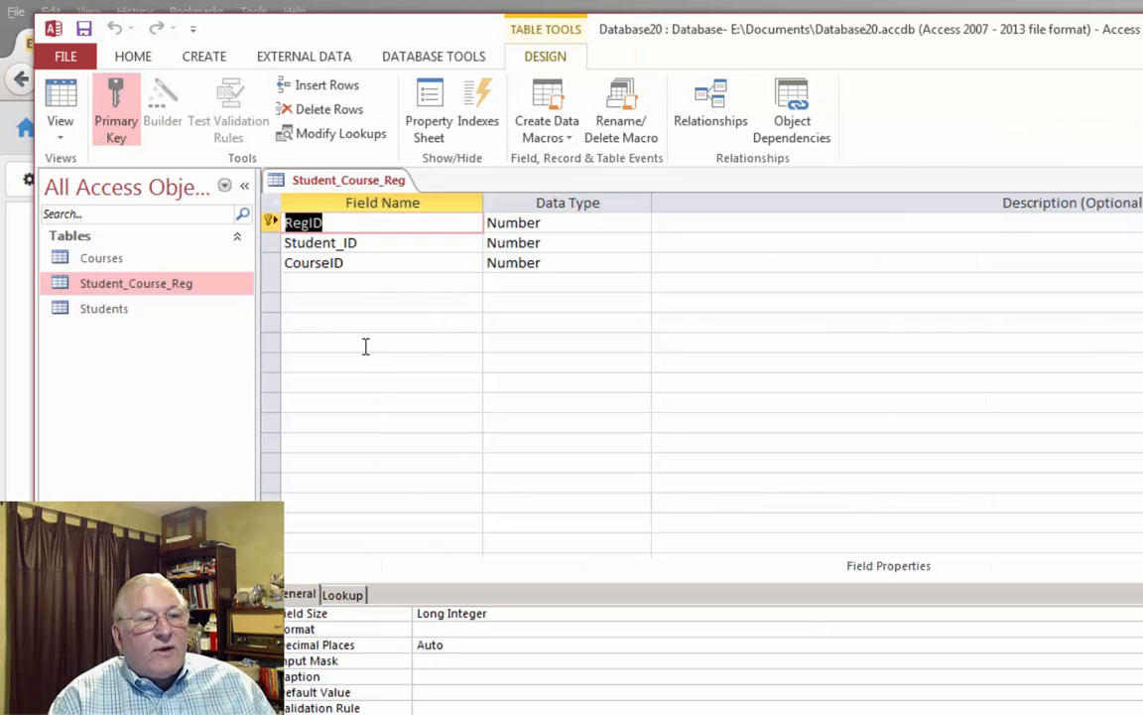
click(319, 242)
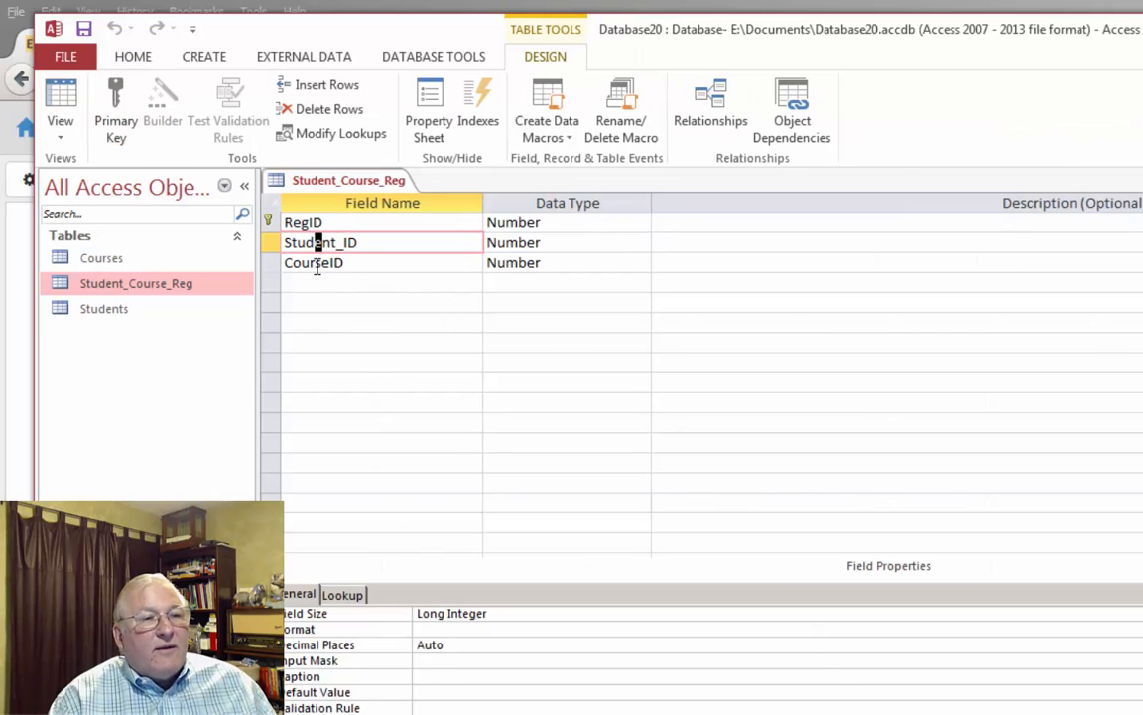
click(324, 265)
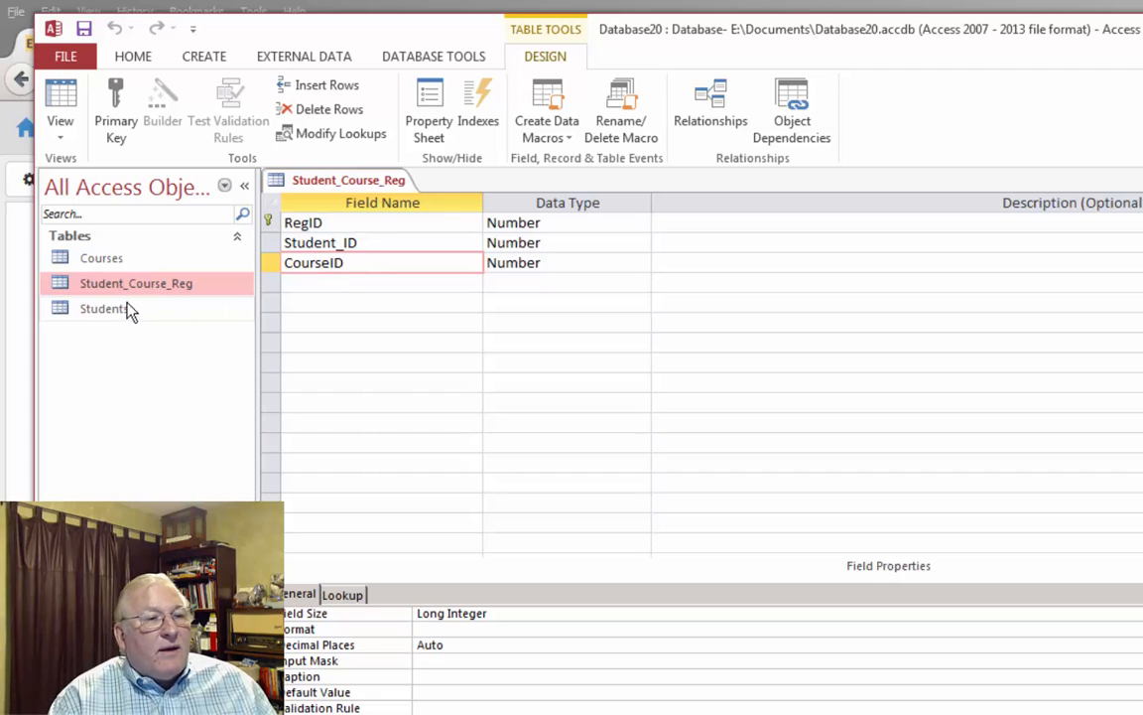
Open the Students table in Design View to check its field names and data types.
click(92, 313)
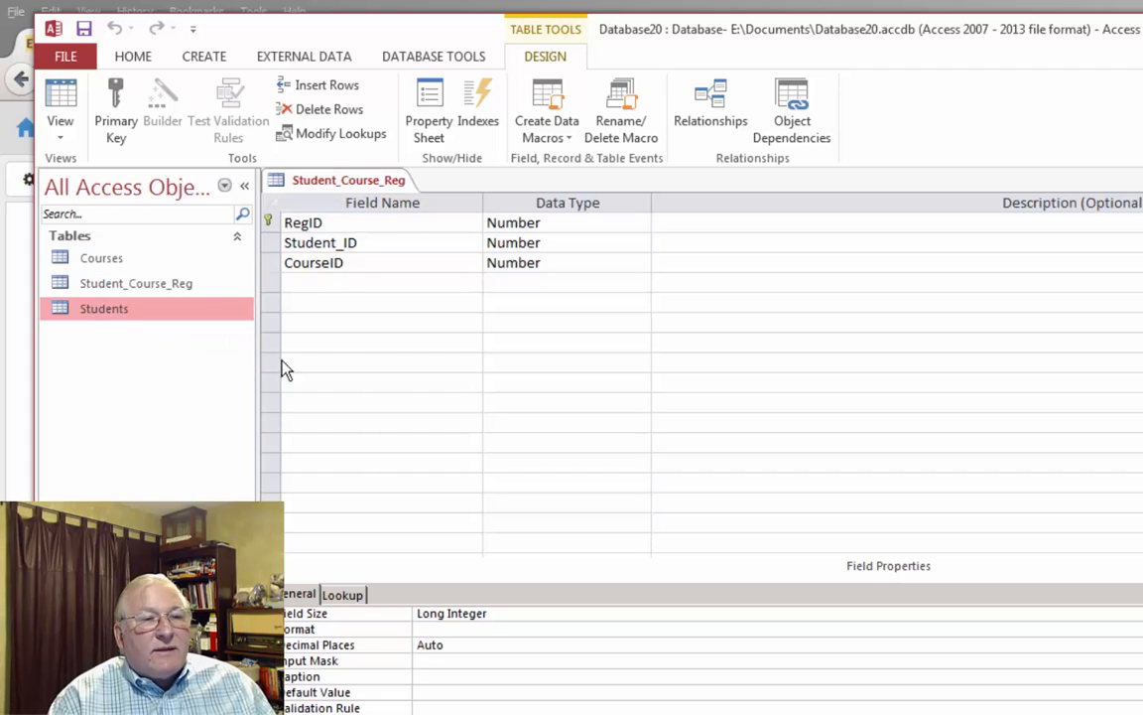
double_click(109, 315)
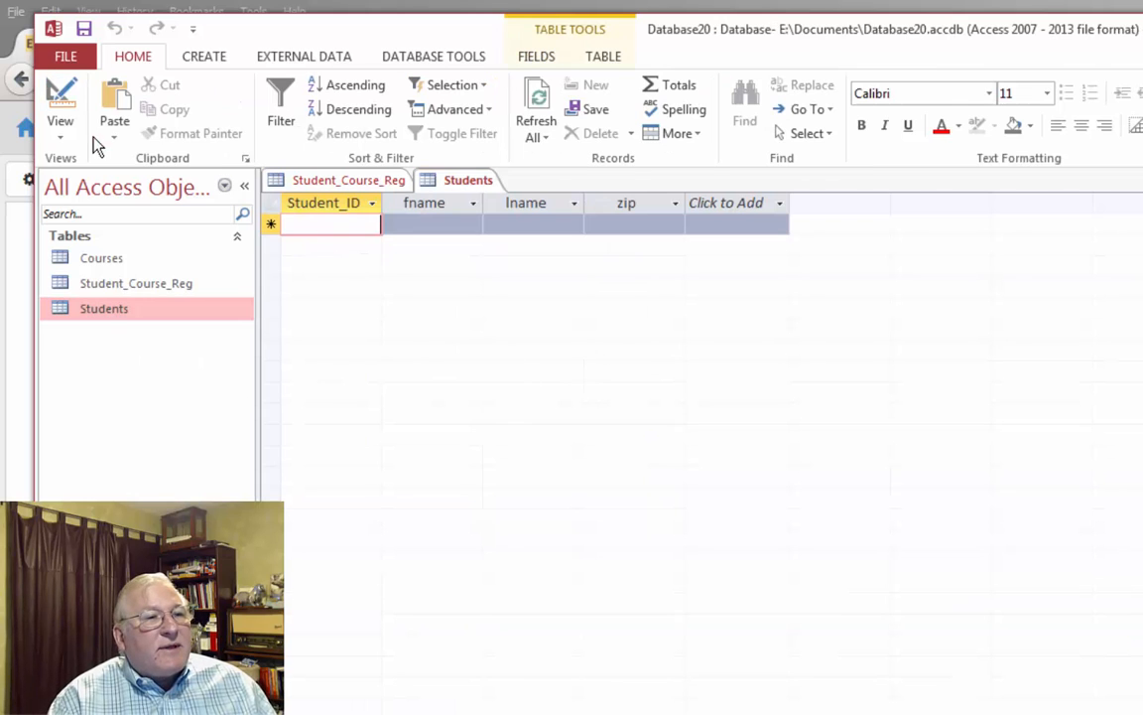
click(63, 108)
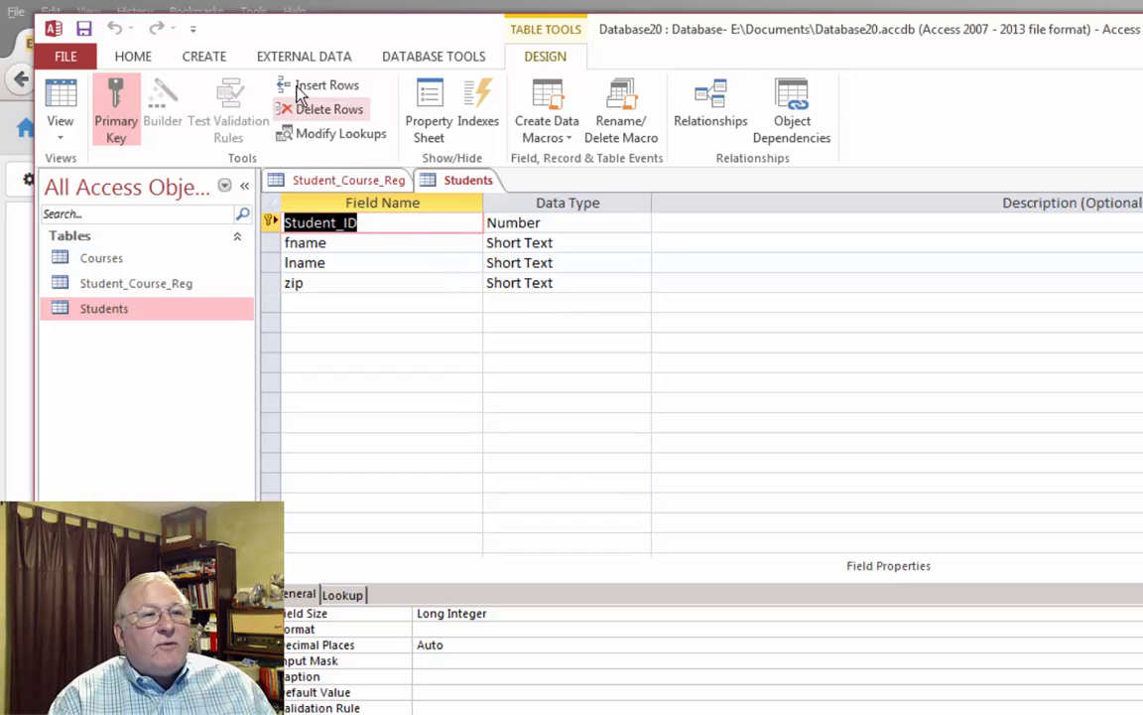
Open the database's Relationships diagram, then switch to the ERDPlus schema in the browser to compare the table links.
click(413, 57)
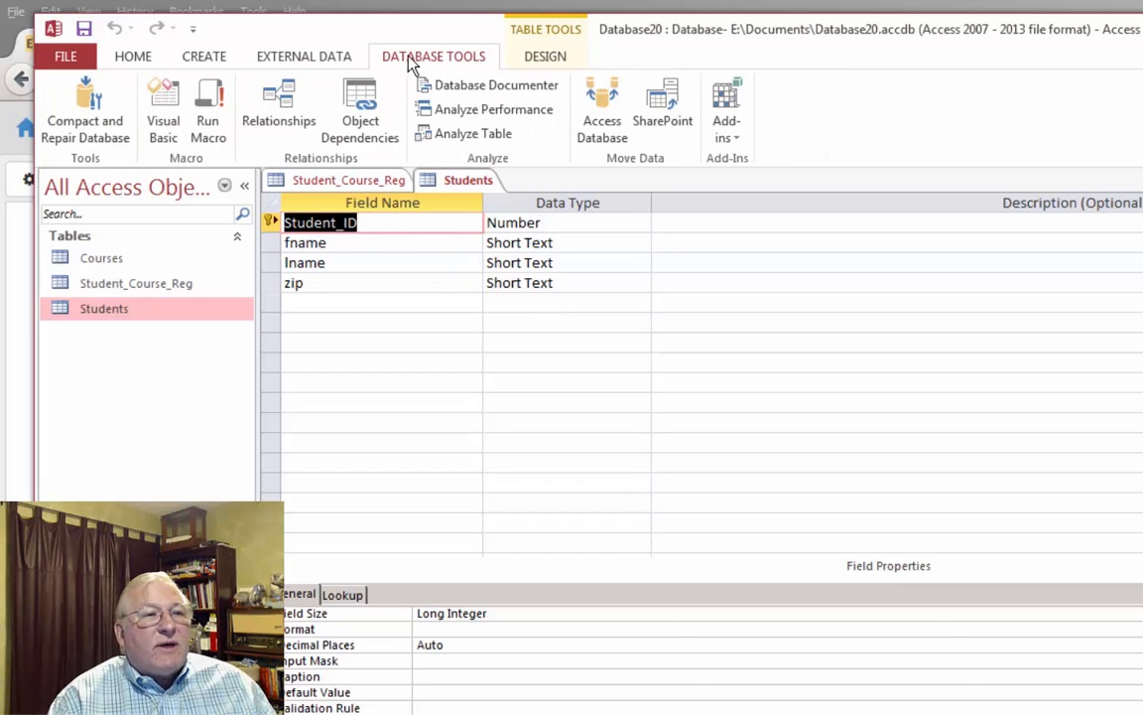
click(301, 104)
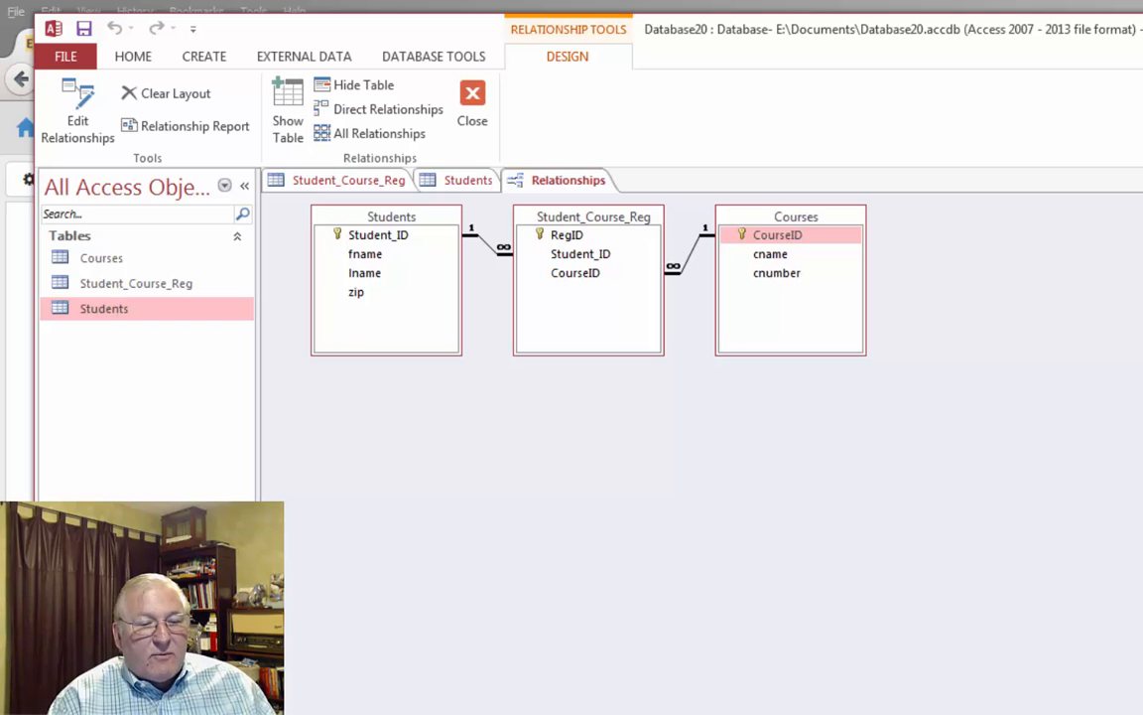
key(alt+Tab)
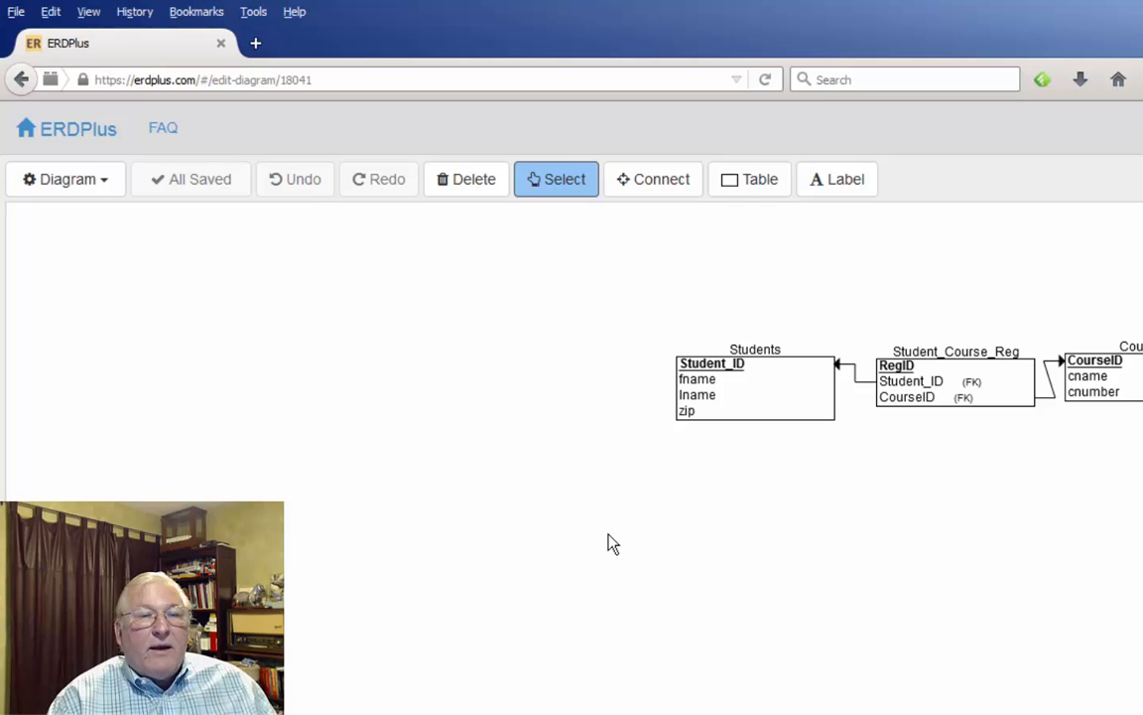